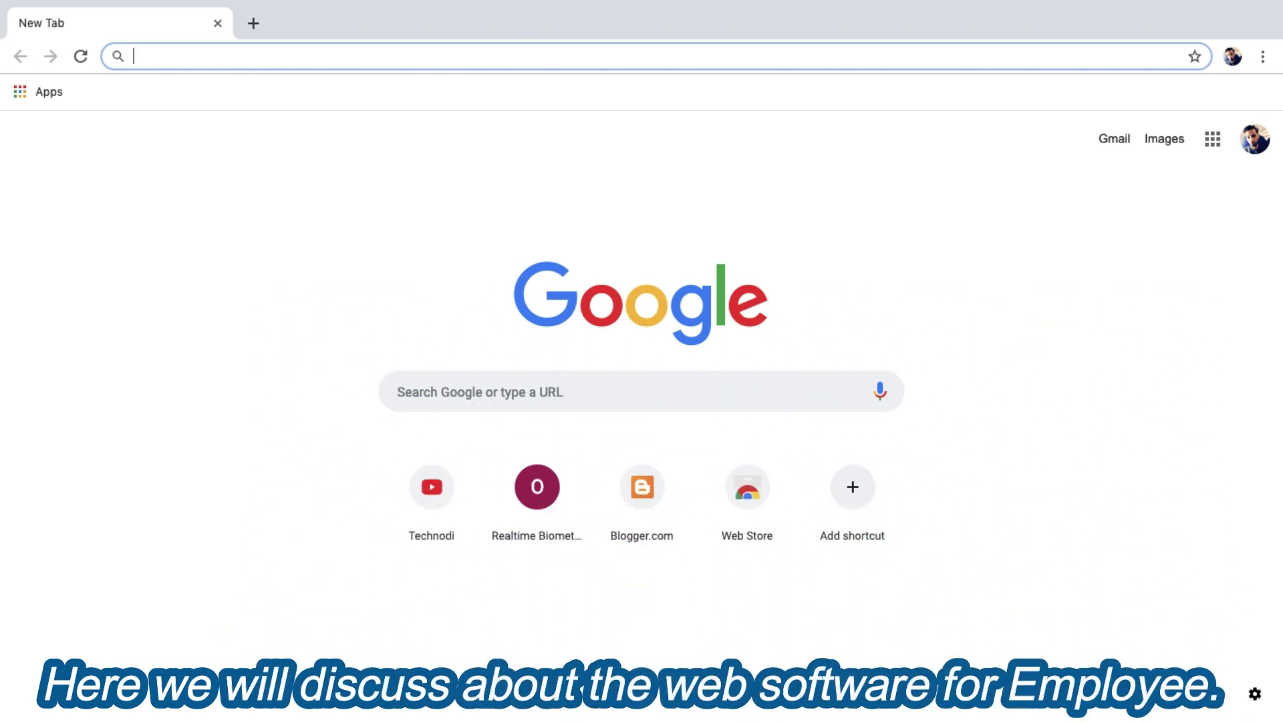
- Load freeonlinerealsoft.com in Chrome's address bar
text(freeonl)
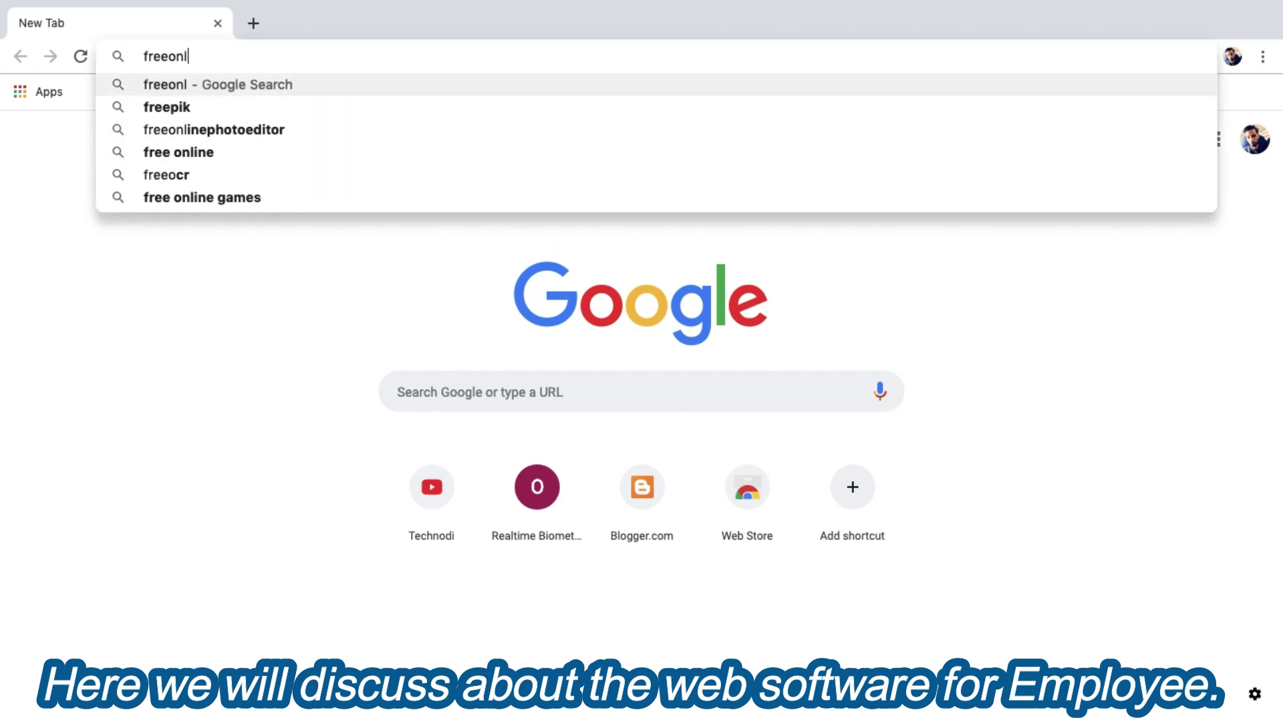
text(inerealso)
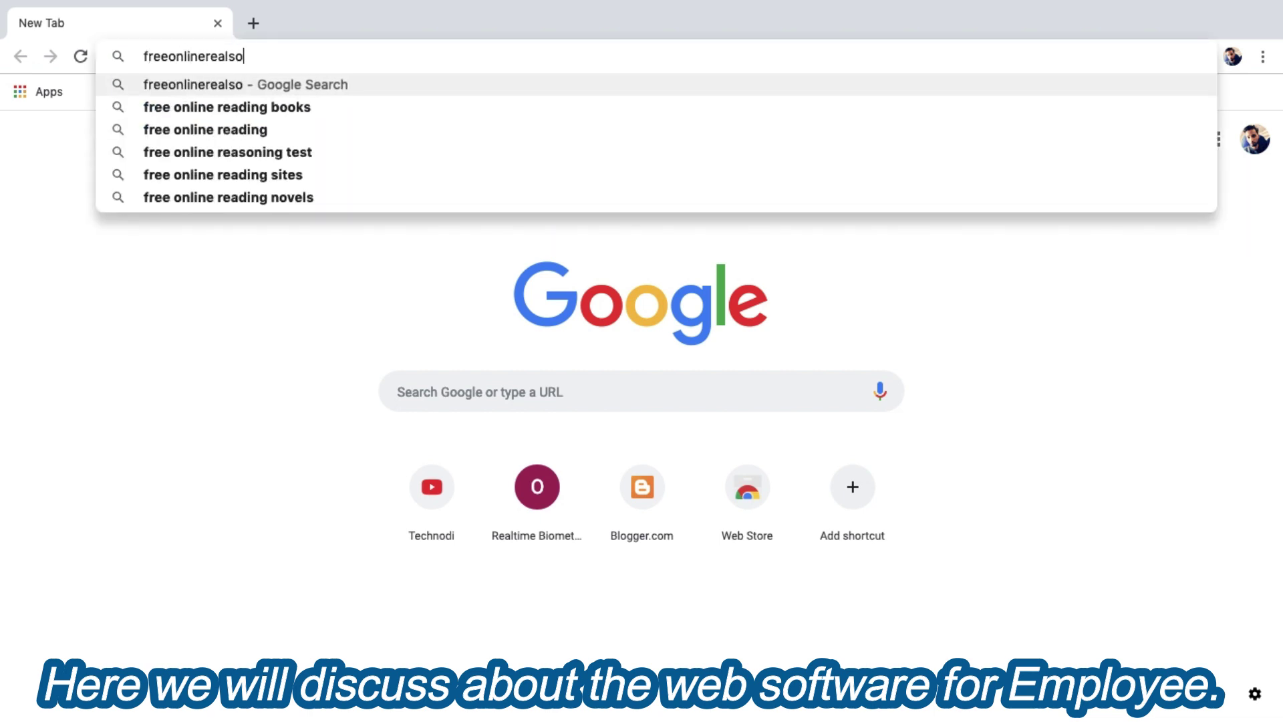
text(ft.cok)
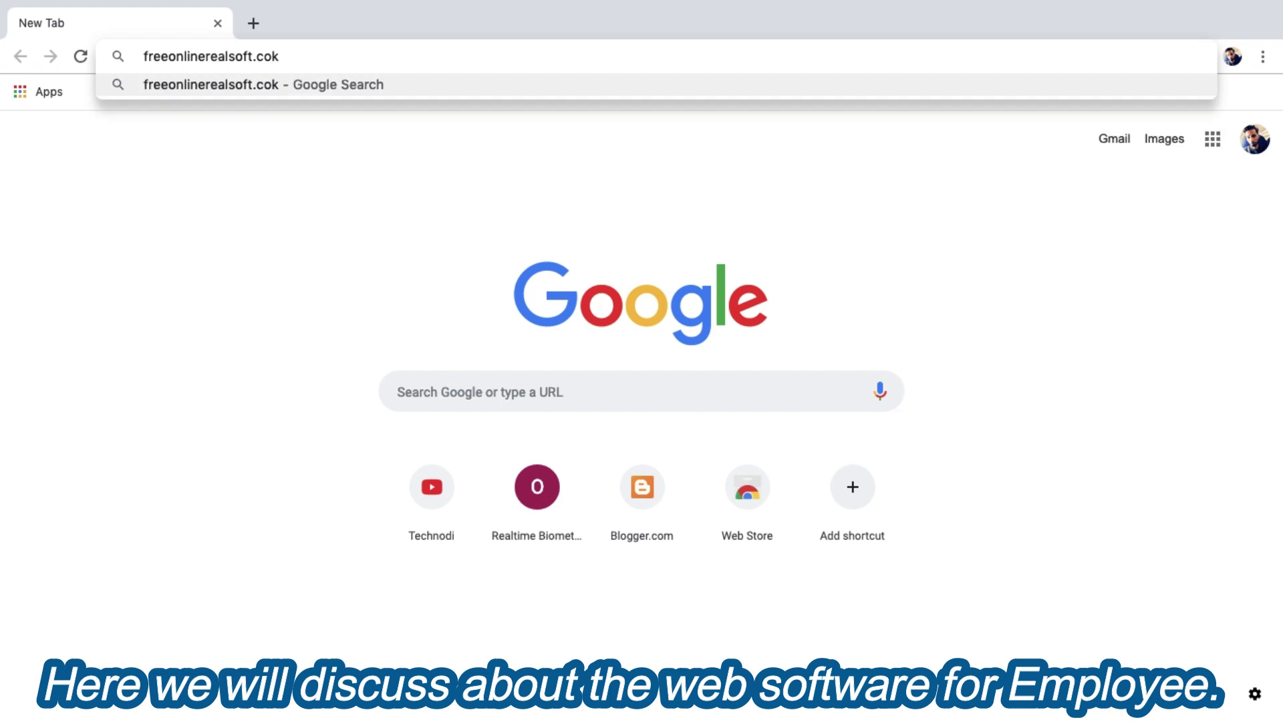
key(BackSpace)
text(m)
key(Return)
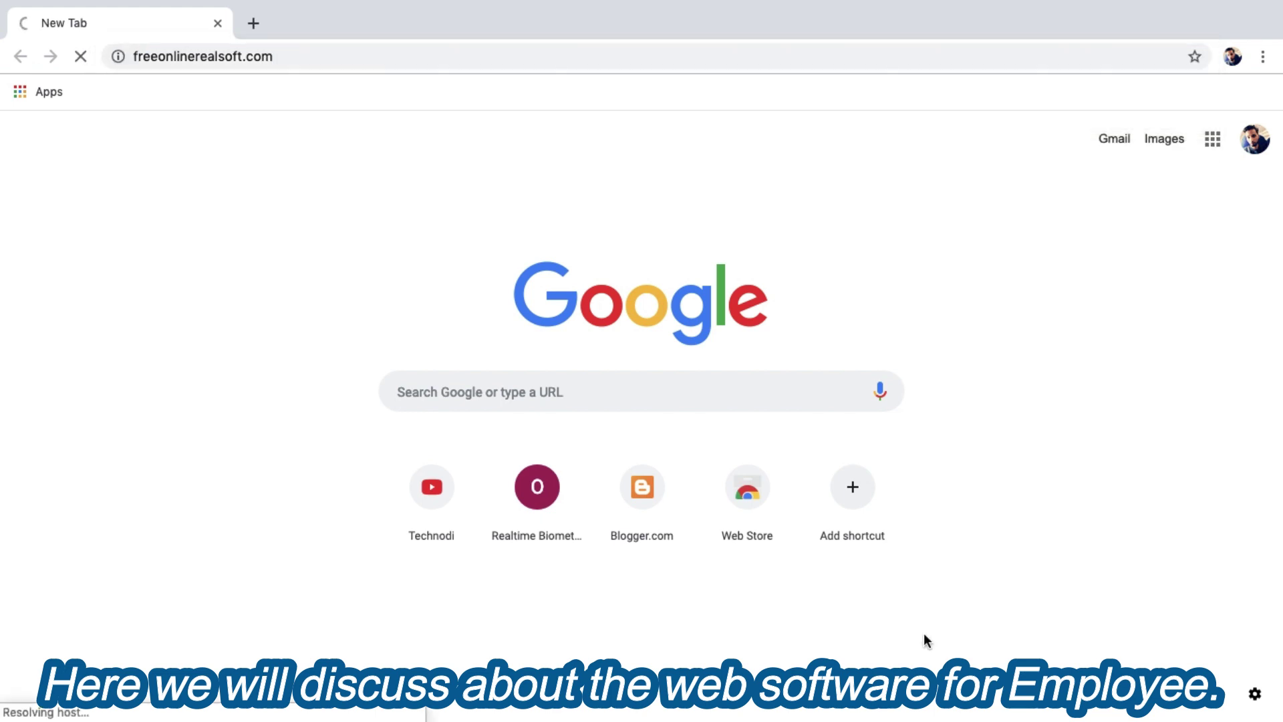
- Load onlinerealsoft.com in a new tab, then return to the freeonlinerealsoft.com tab
click(253, 23)
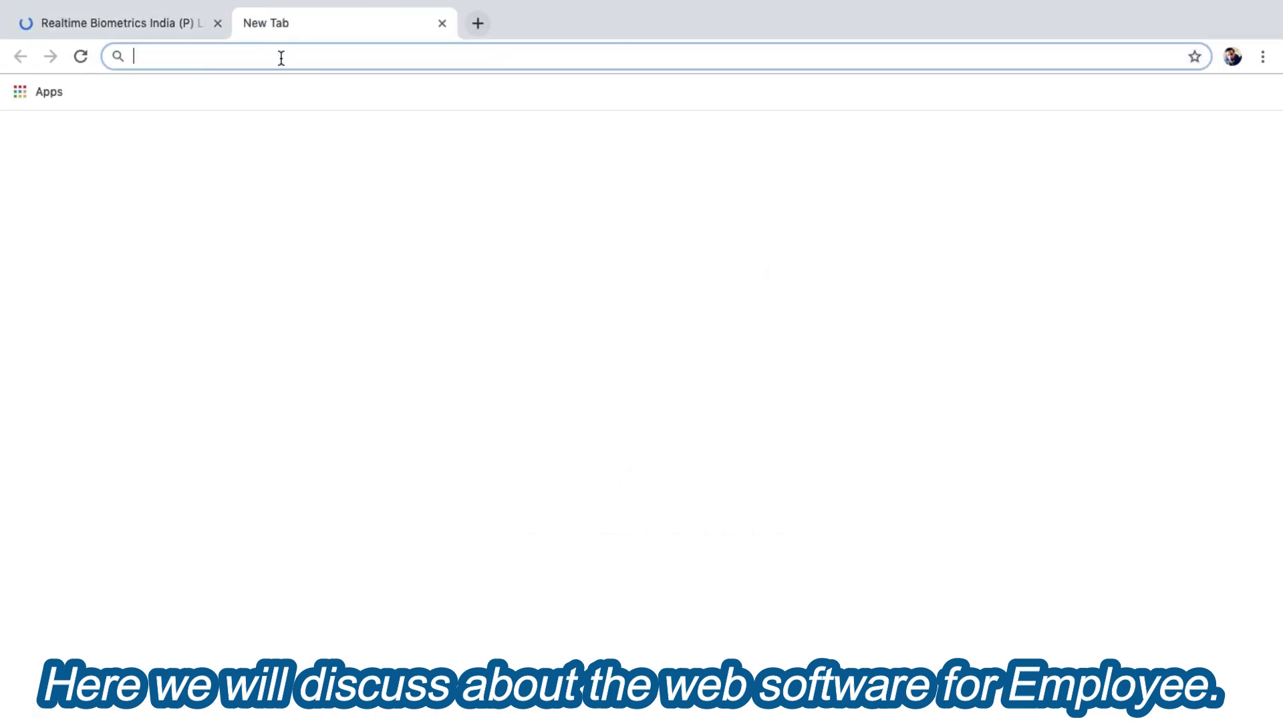
text(onlinereal)
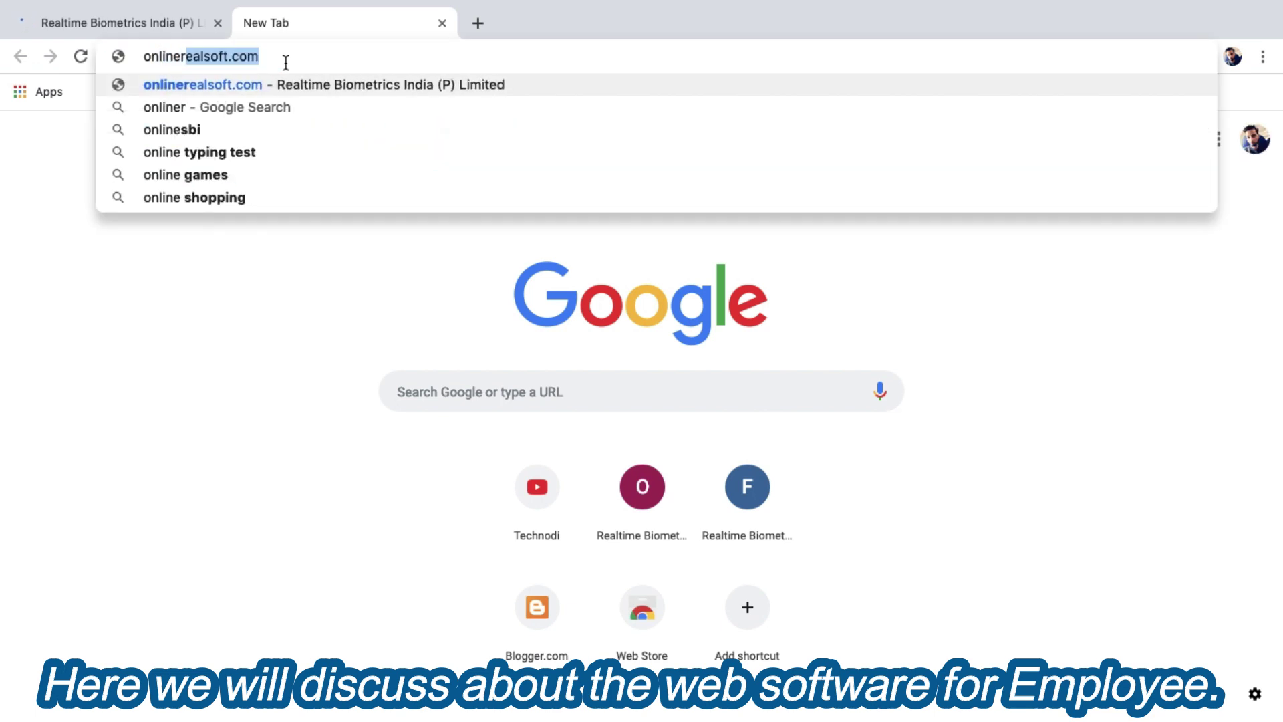
text(sof)
key(Return)
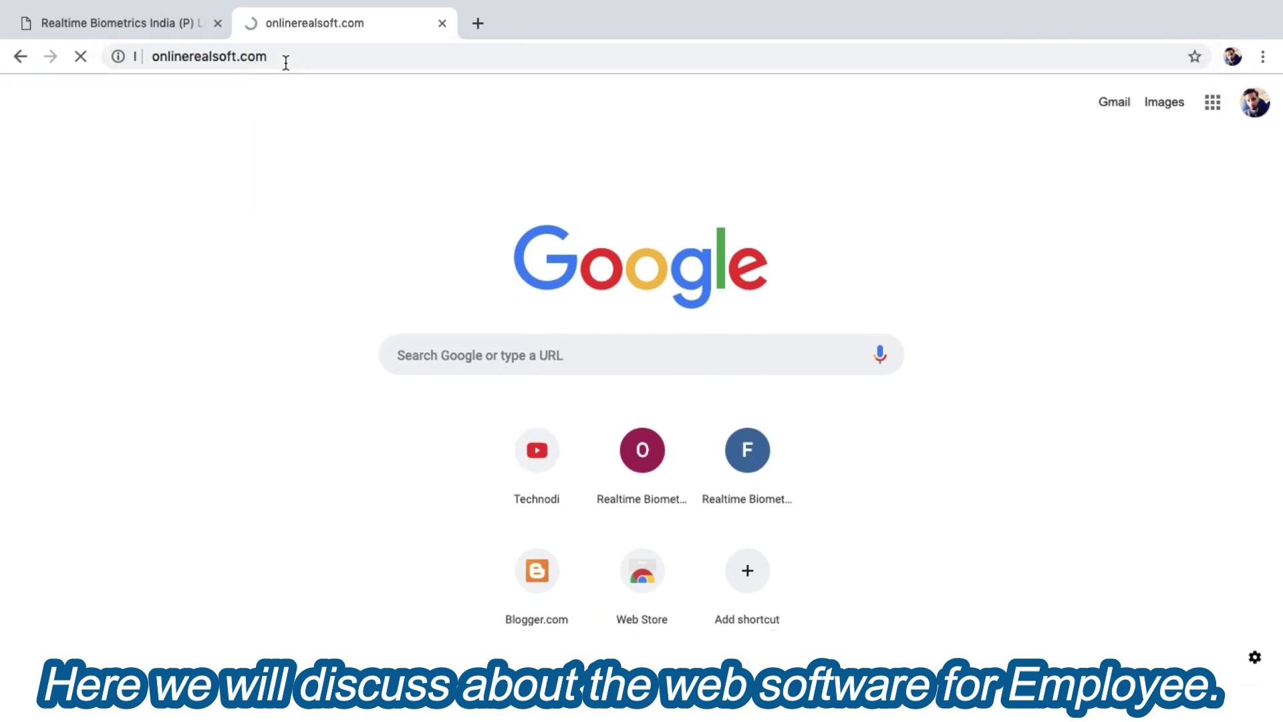
click(154, 23)
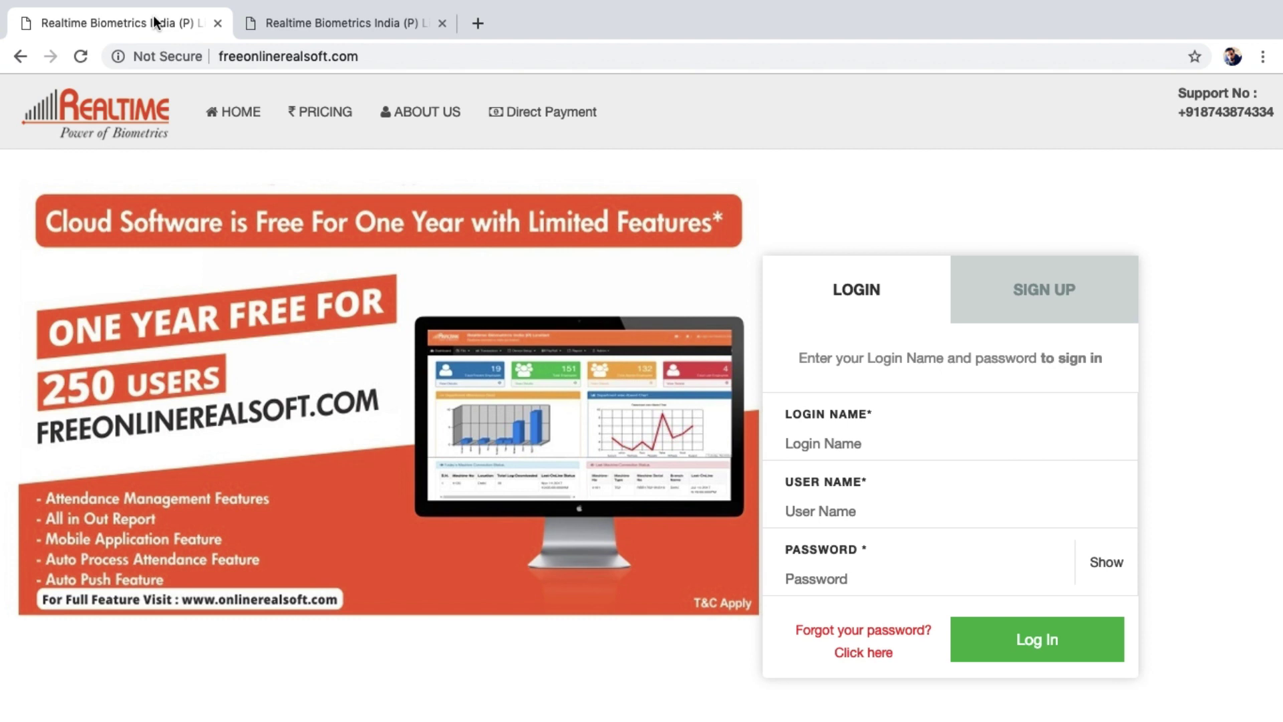
click(221, 59)
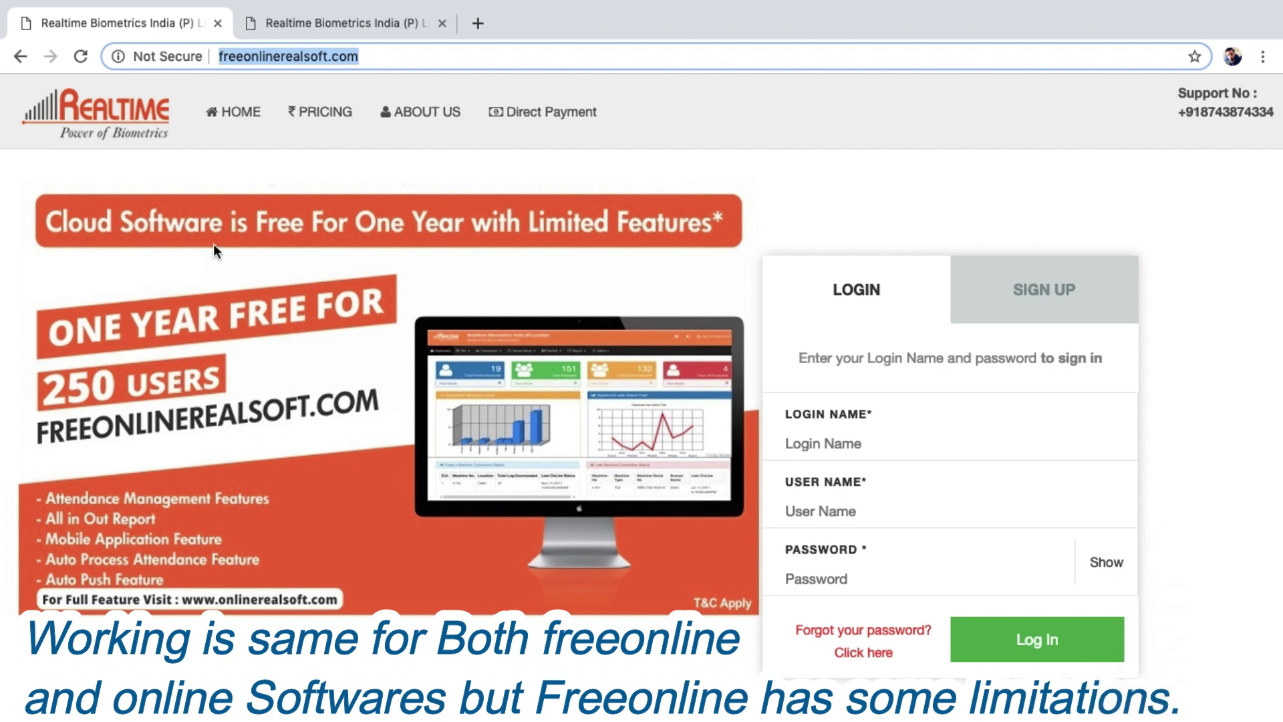
mouse_move(317, 2)
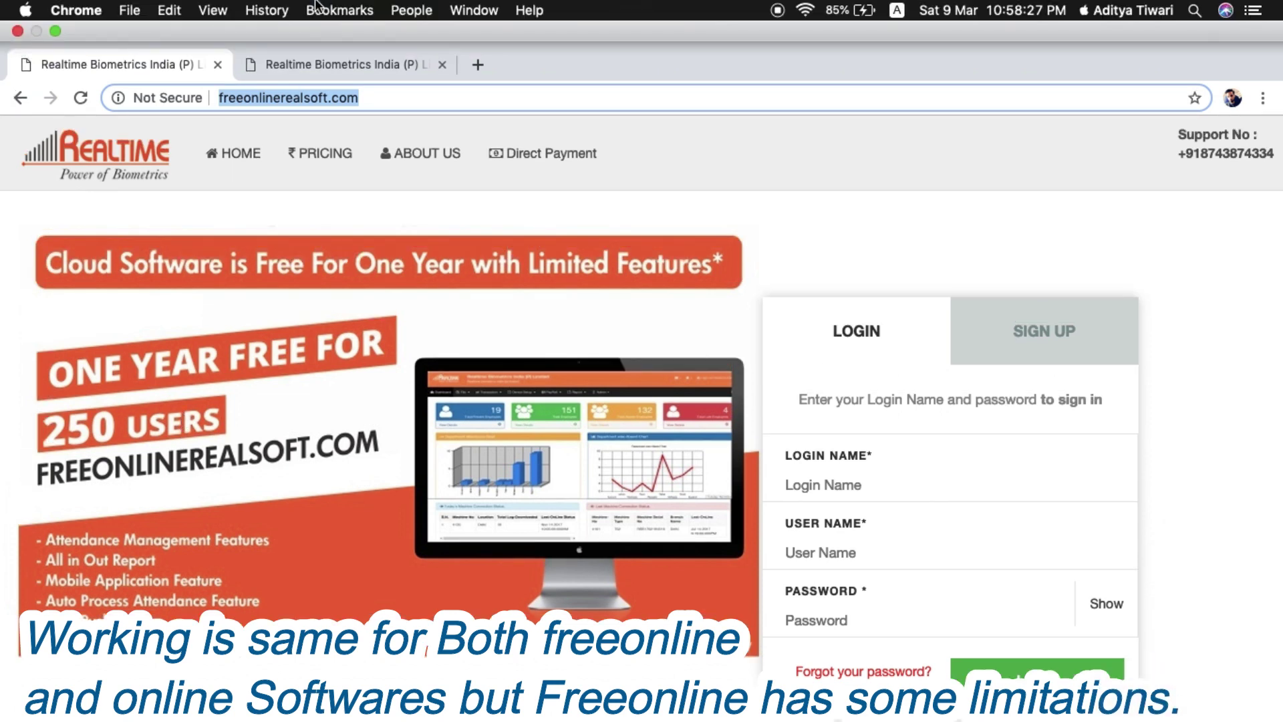
click(317, 67)
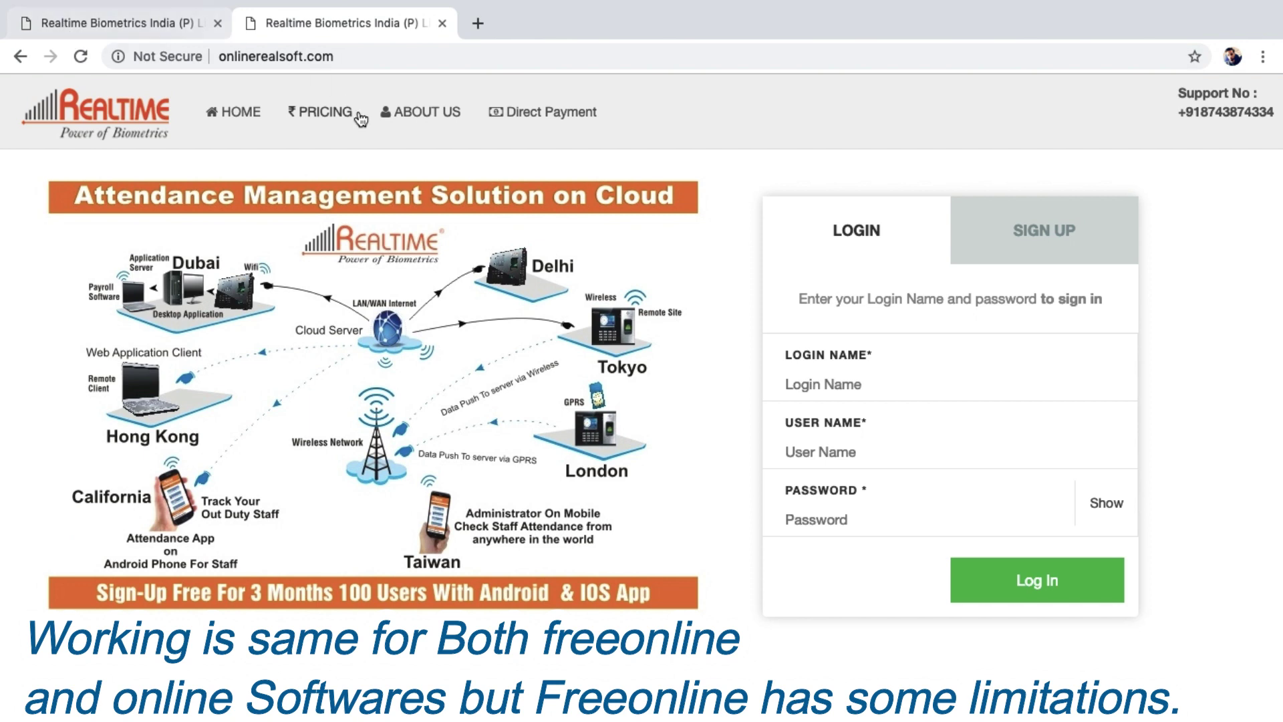
click(154, 23)
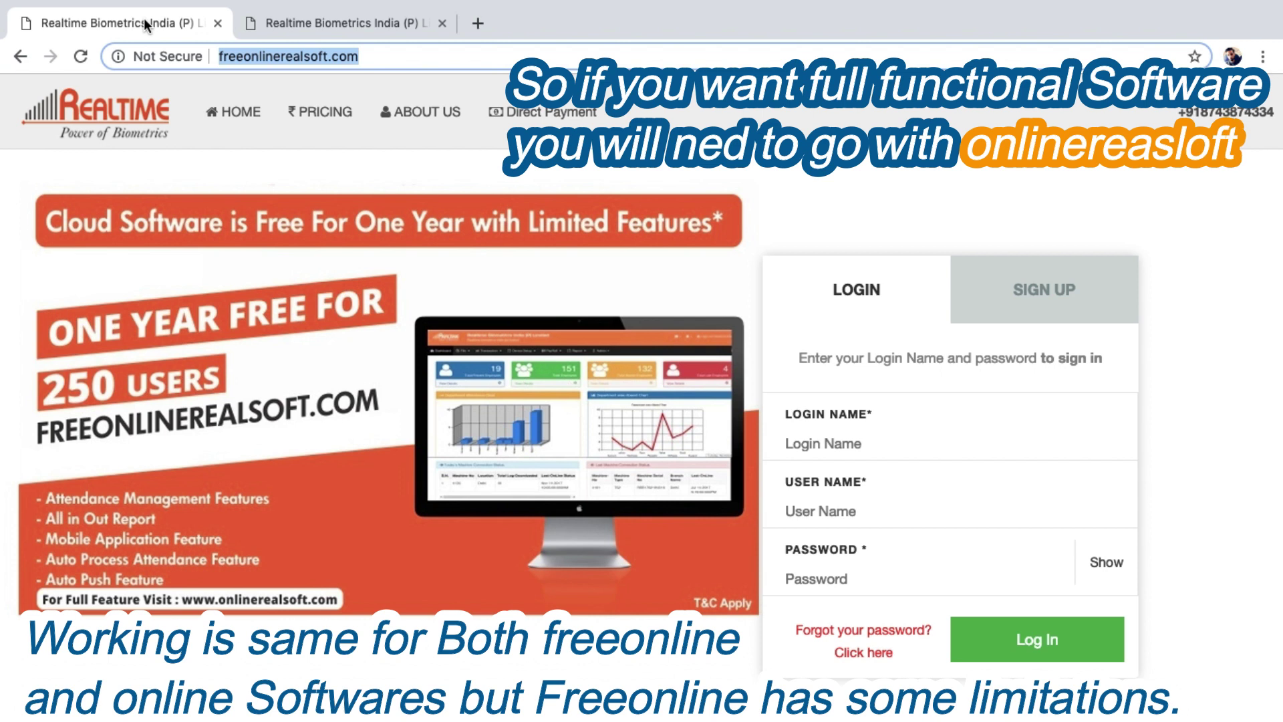
- Switch to the onlinerealsoft.com tab so its login and sign-up form shows
click(311, 17)
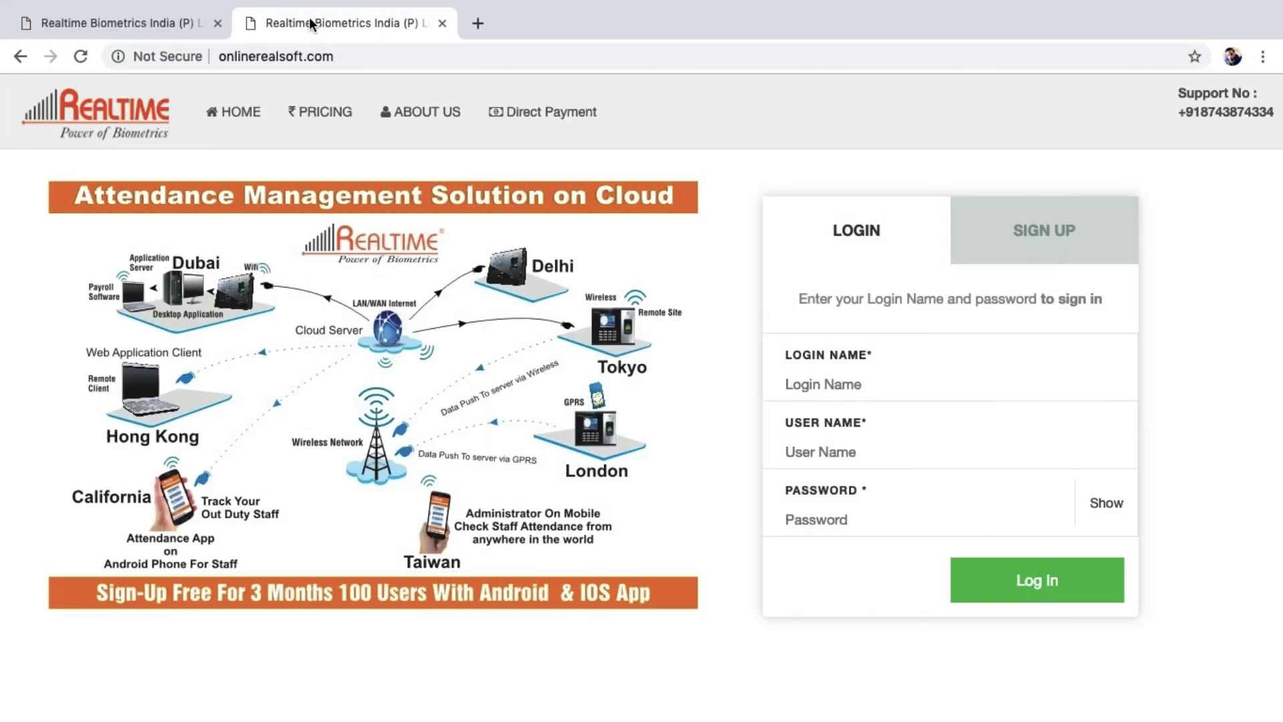
click(338, 54)
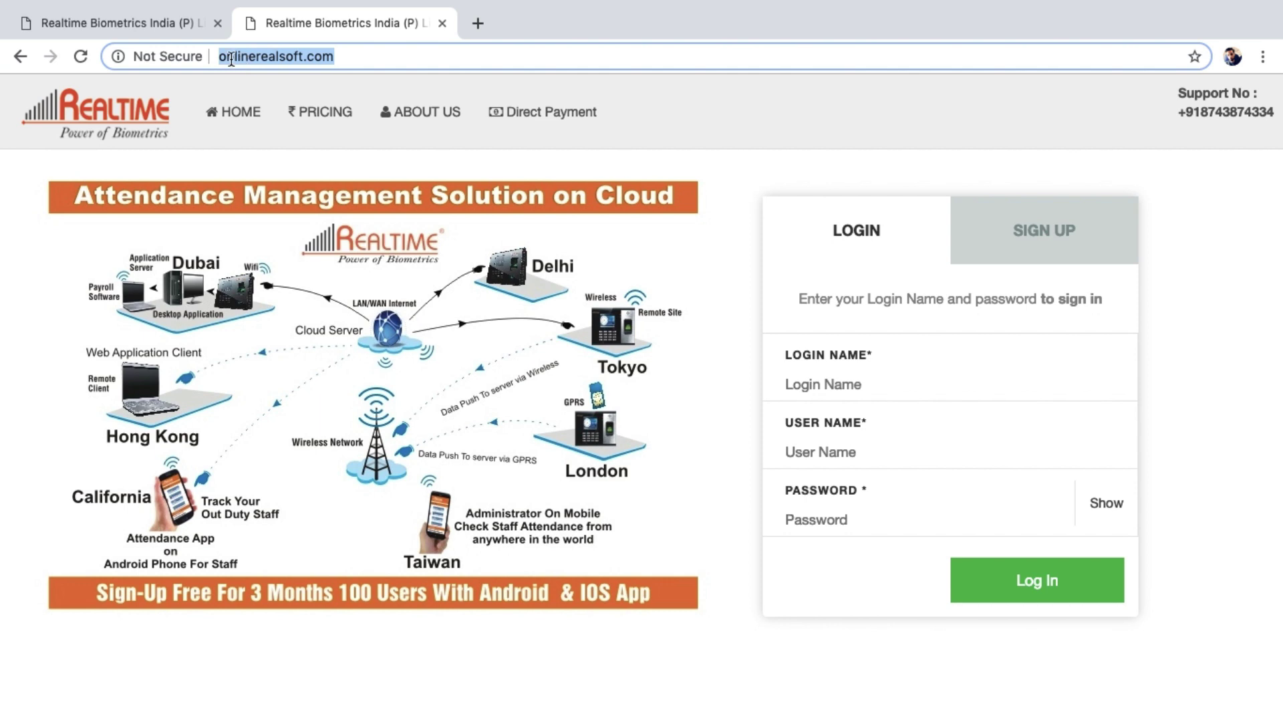
click(815, 100)
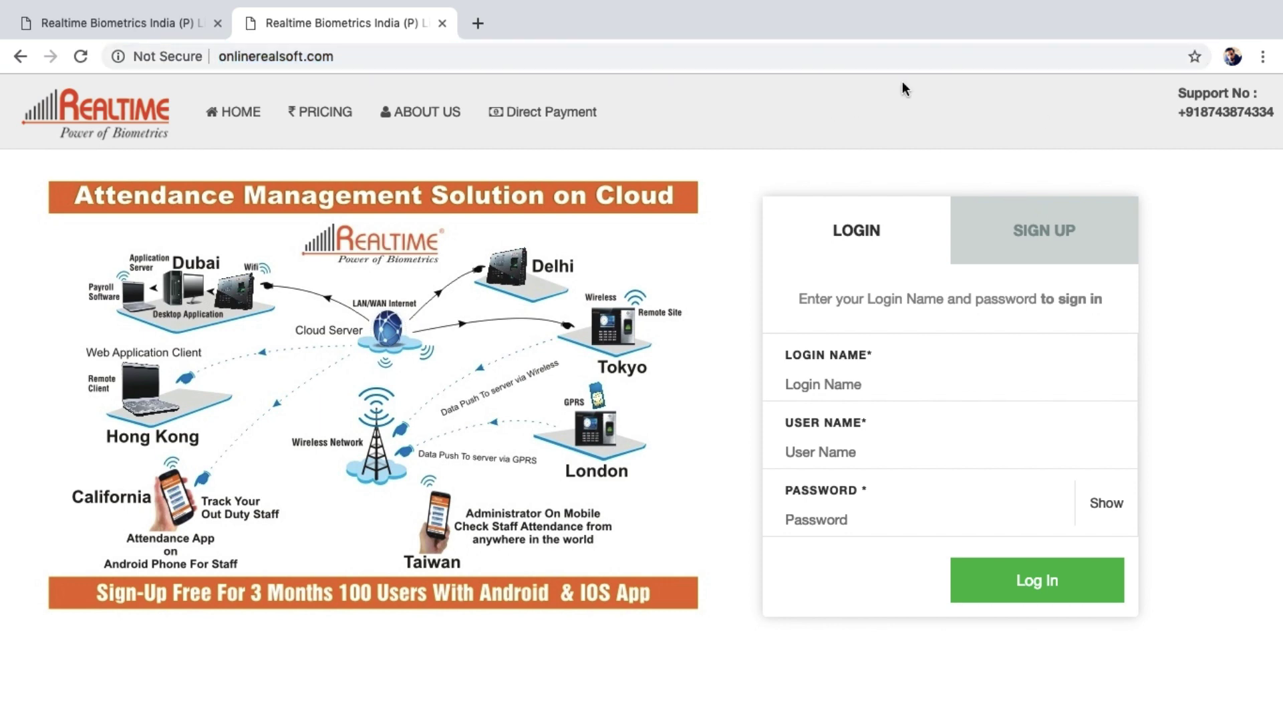
- Switch to sign-up and enter company technodi, address mumbai, the e-mail and phone number
click(1003, 221)
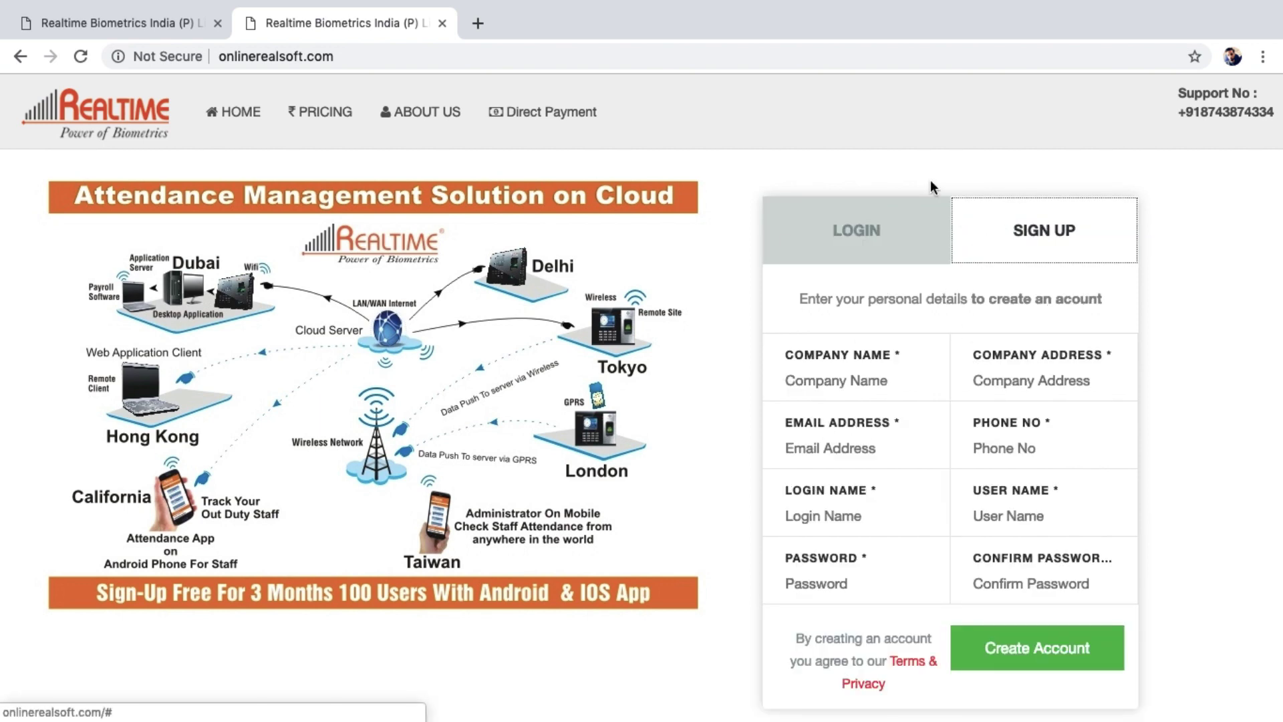
click(863, 385)
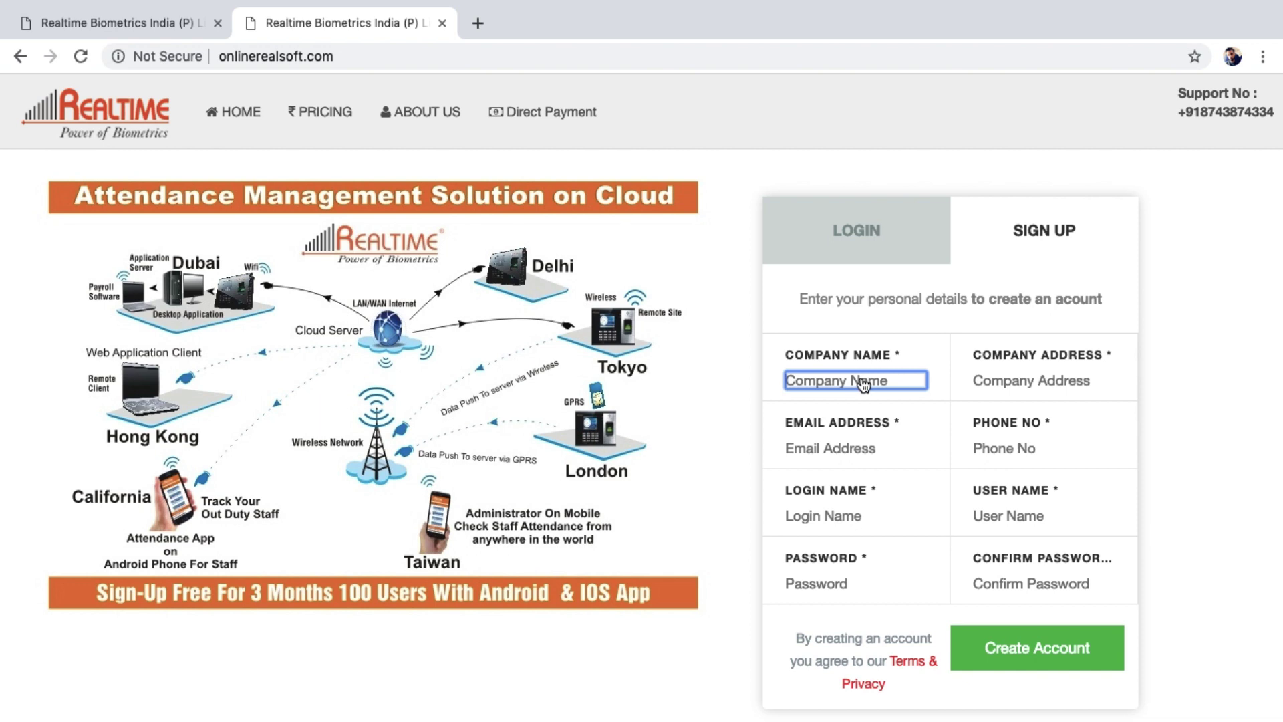
text(technodi)
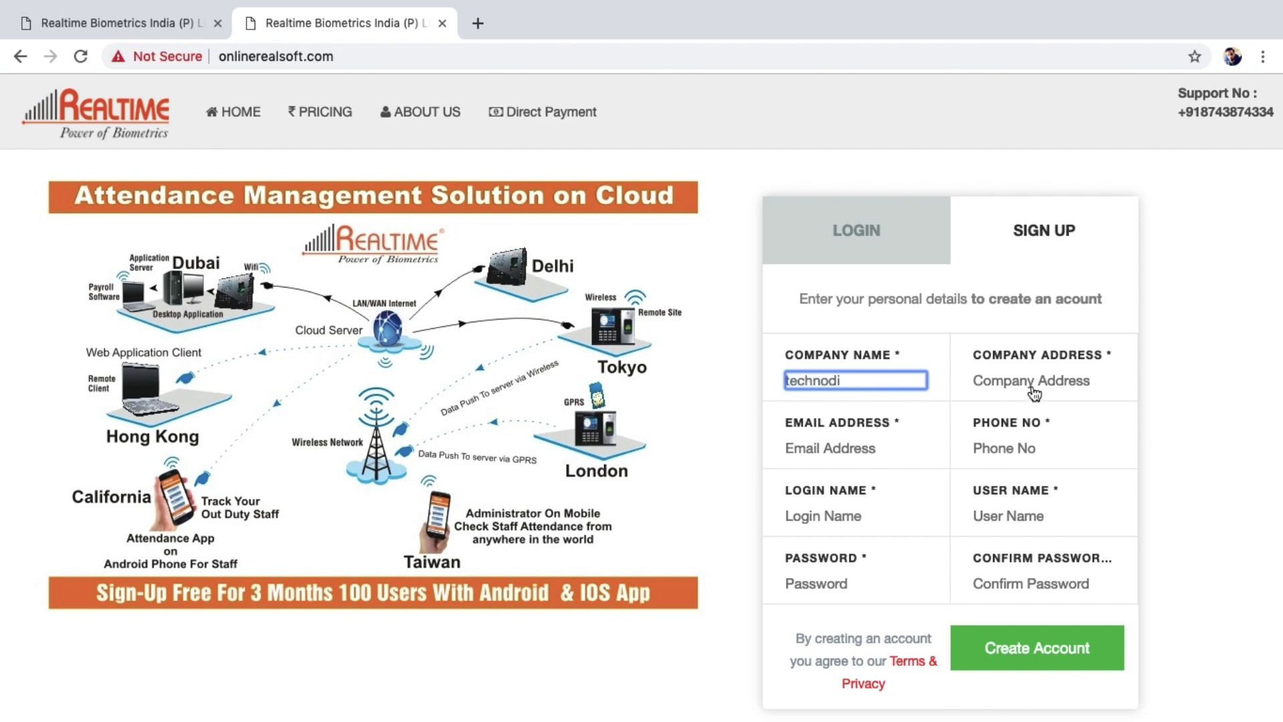
click(1030, 395)
text(mumbai)
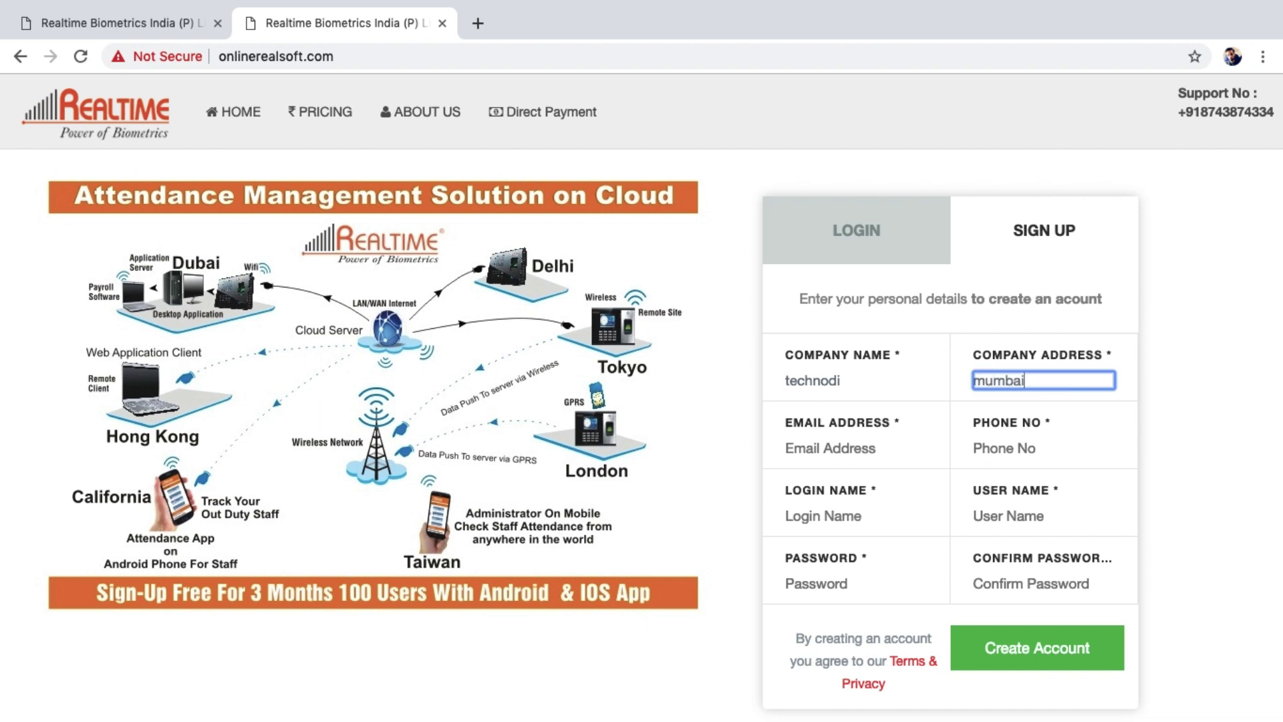
click(811, 452)
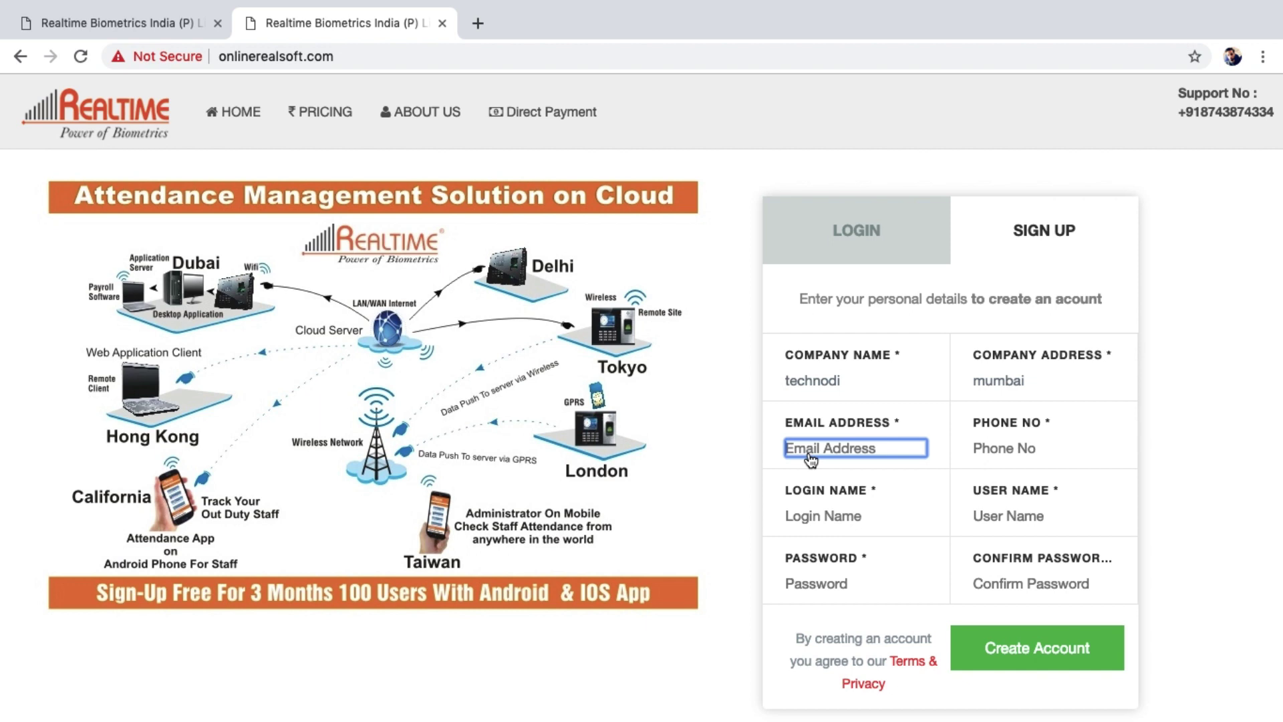
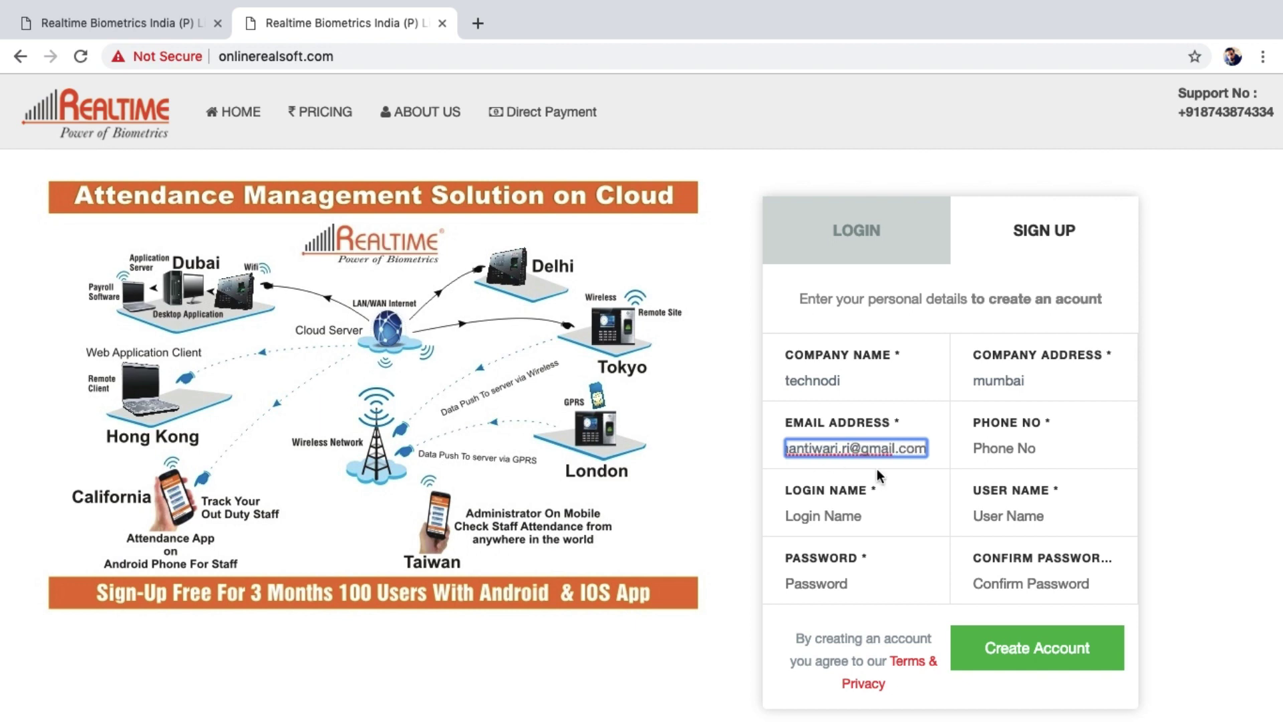
click(977, 448)
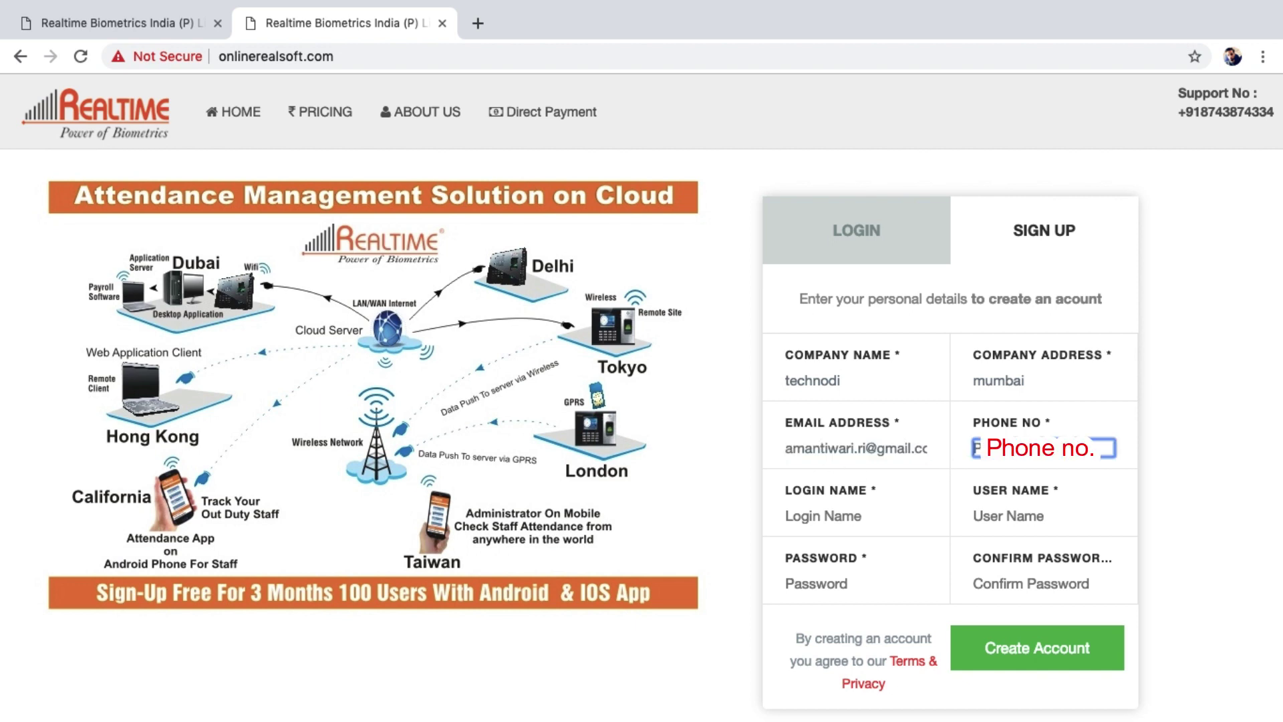
text(8)
- Enter the login name, the same user name, and the account password twice
click(810, 520)
text(tstechnodi)
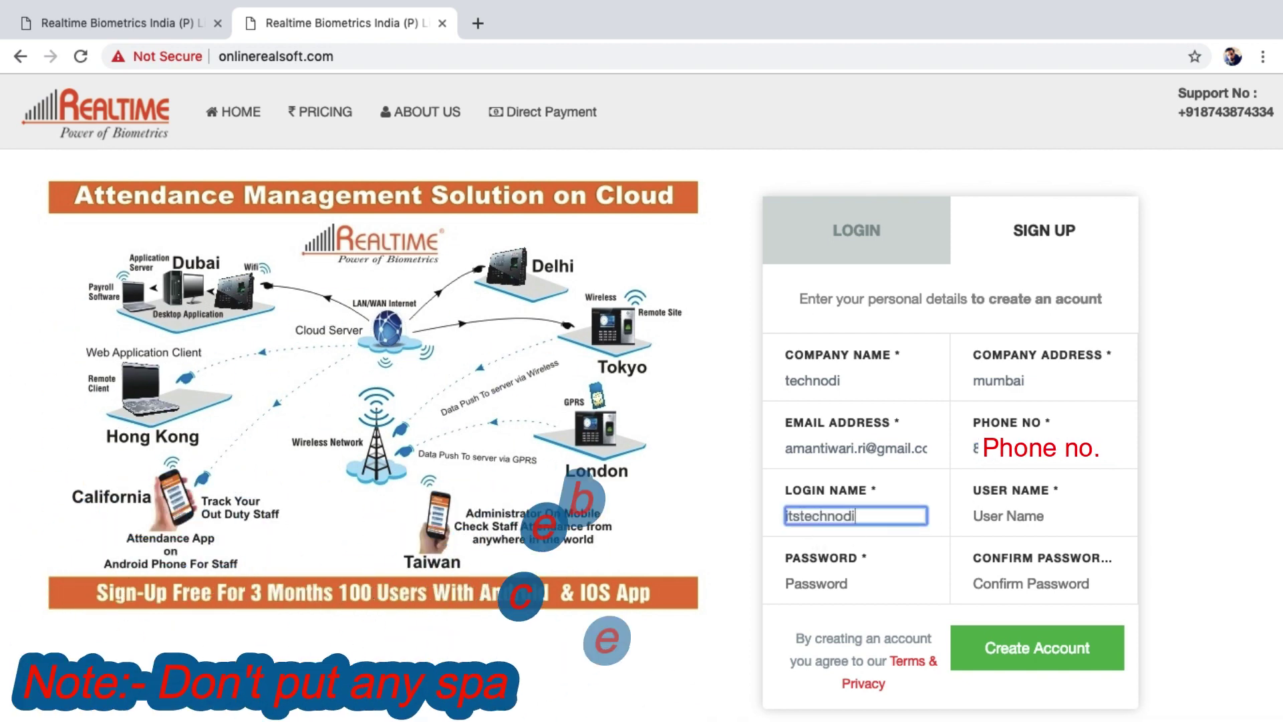
double_click(828, 520)
key(ctrl+c)
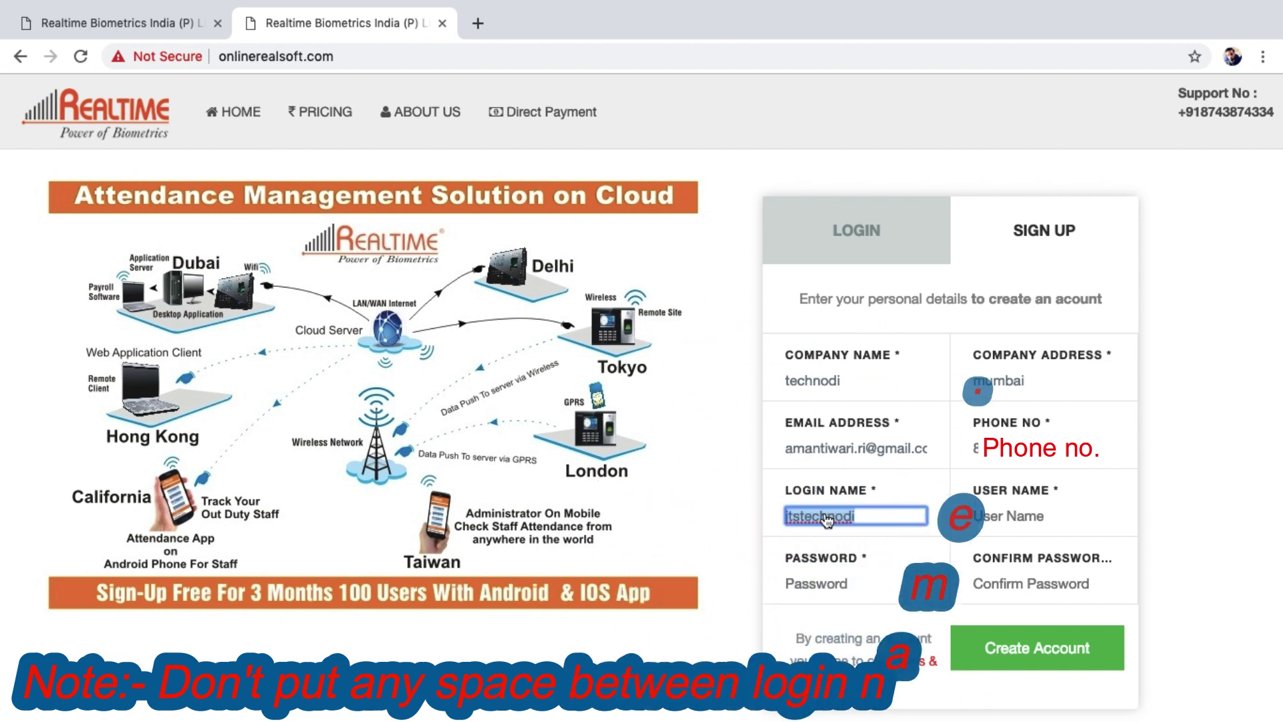
click(1022, 522)
key(ctrl+v)
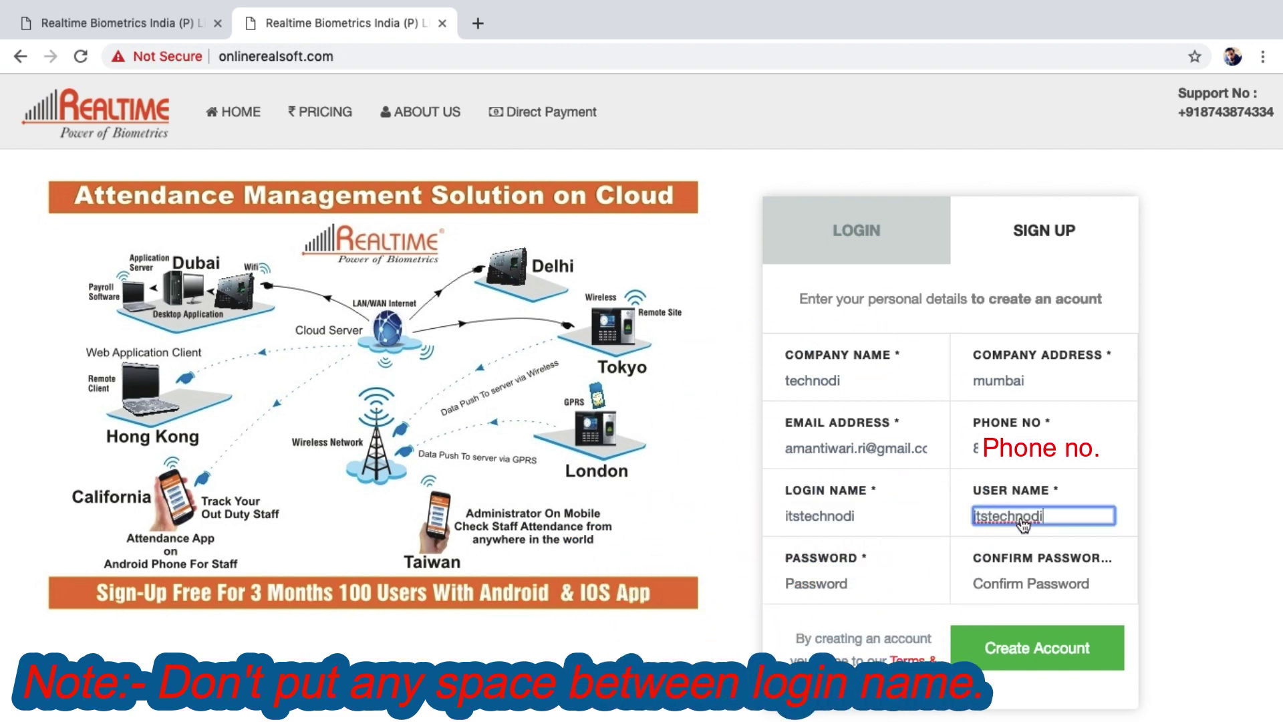
click(808, 585)
key(ctrl+v)
click(1014, 584)
key(ctrl+v)
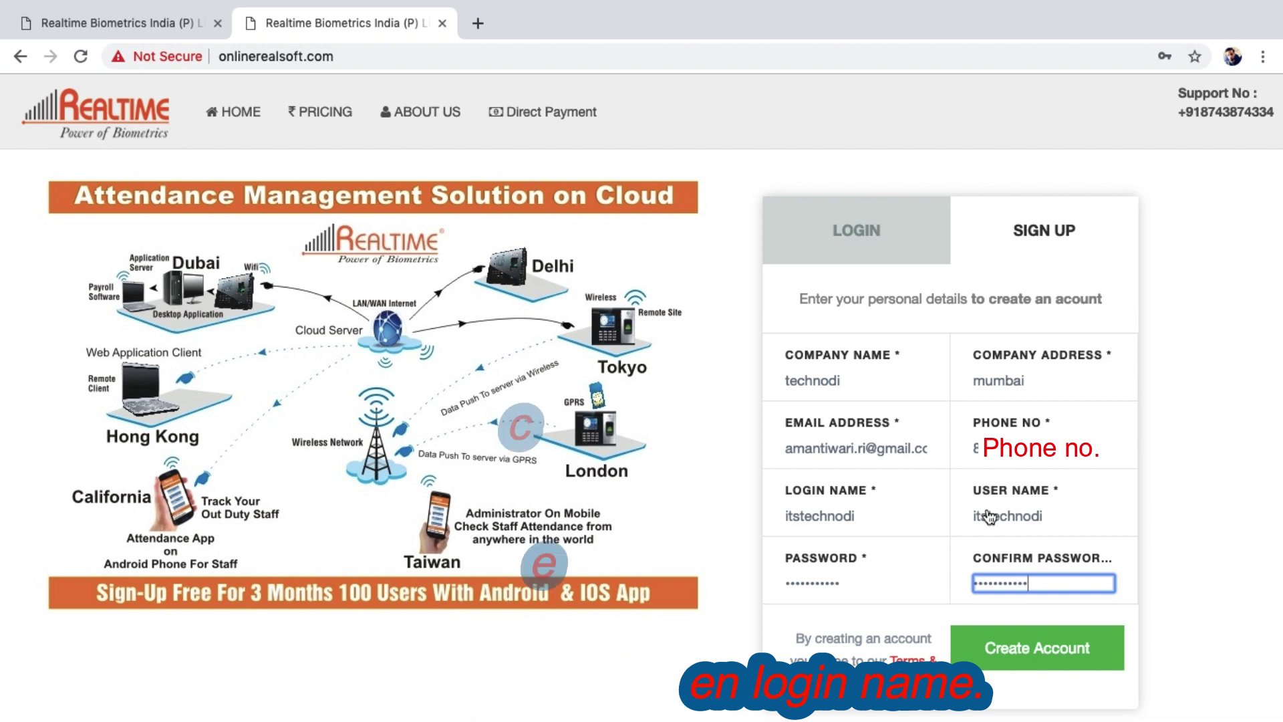
scroll(836, 485, down, 1)
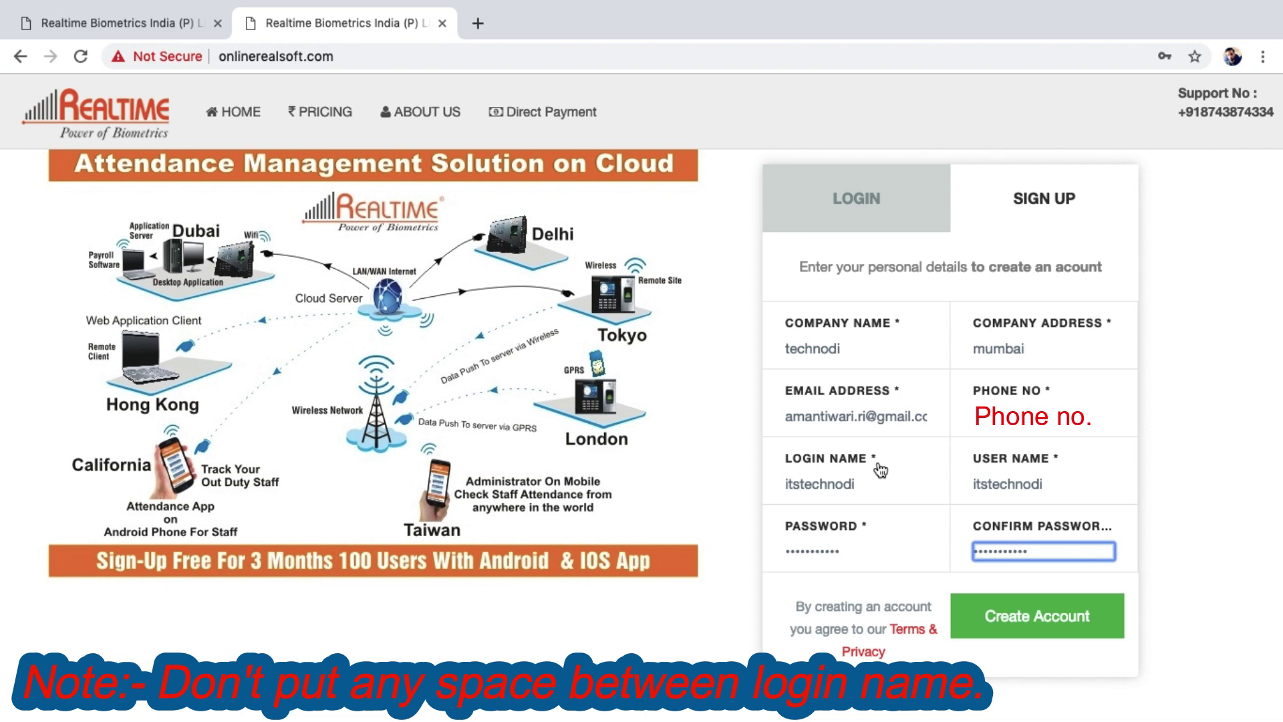
- Create the account and let Chrome save the login
click(1023, 612)
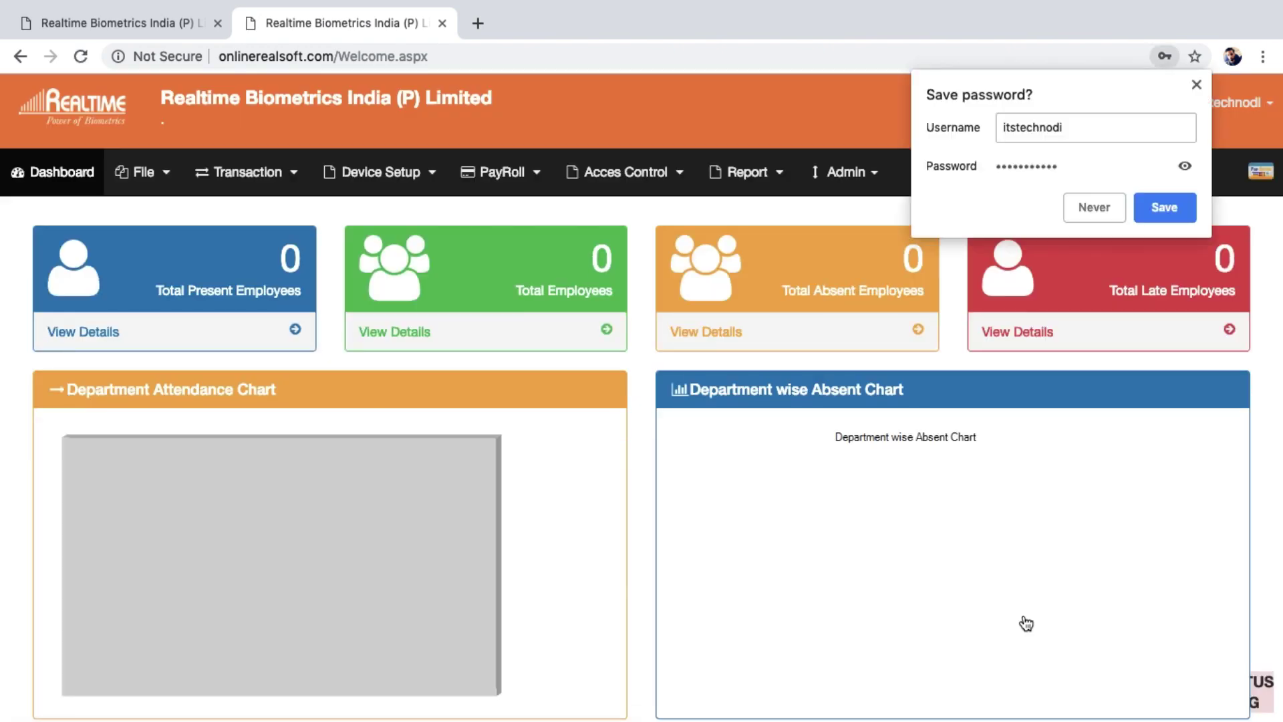
click(1164, 208)
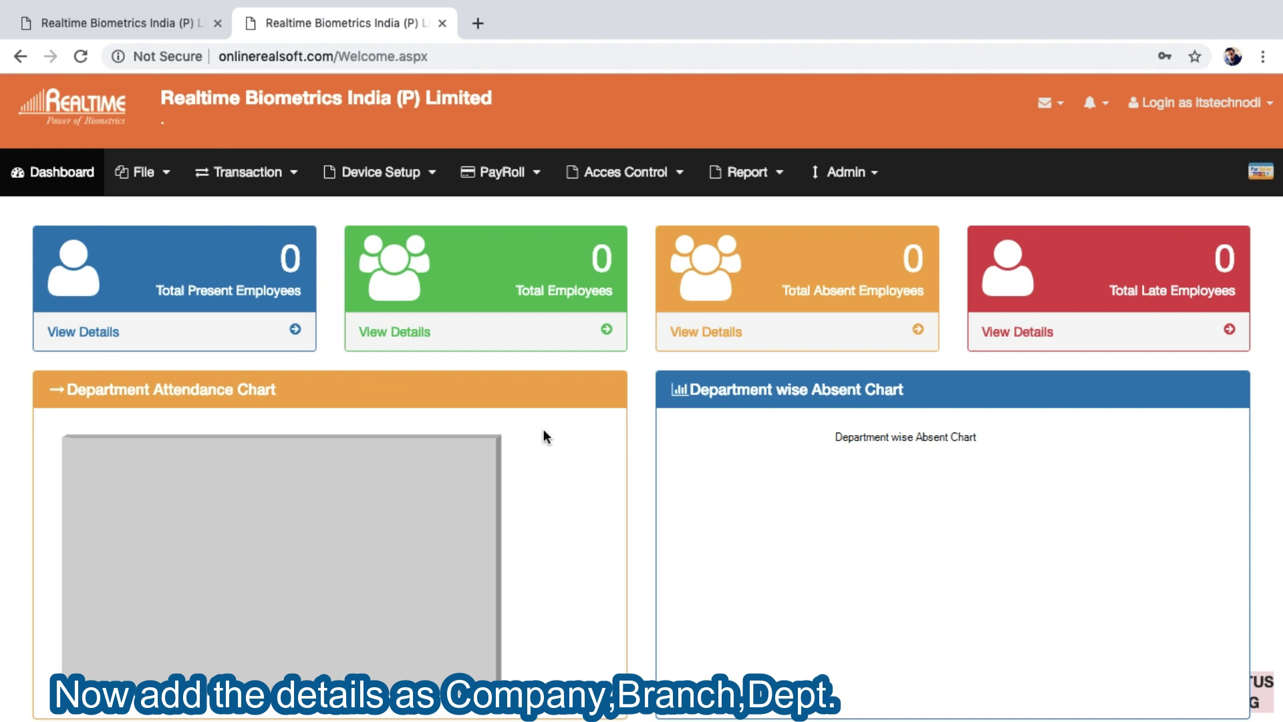
- Start a new company named Technodi with address Mumbai
mouse_move(154, 175)
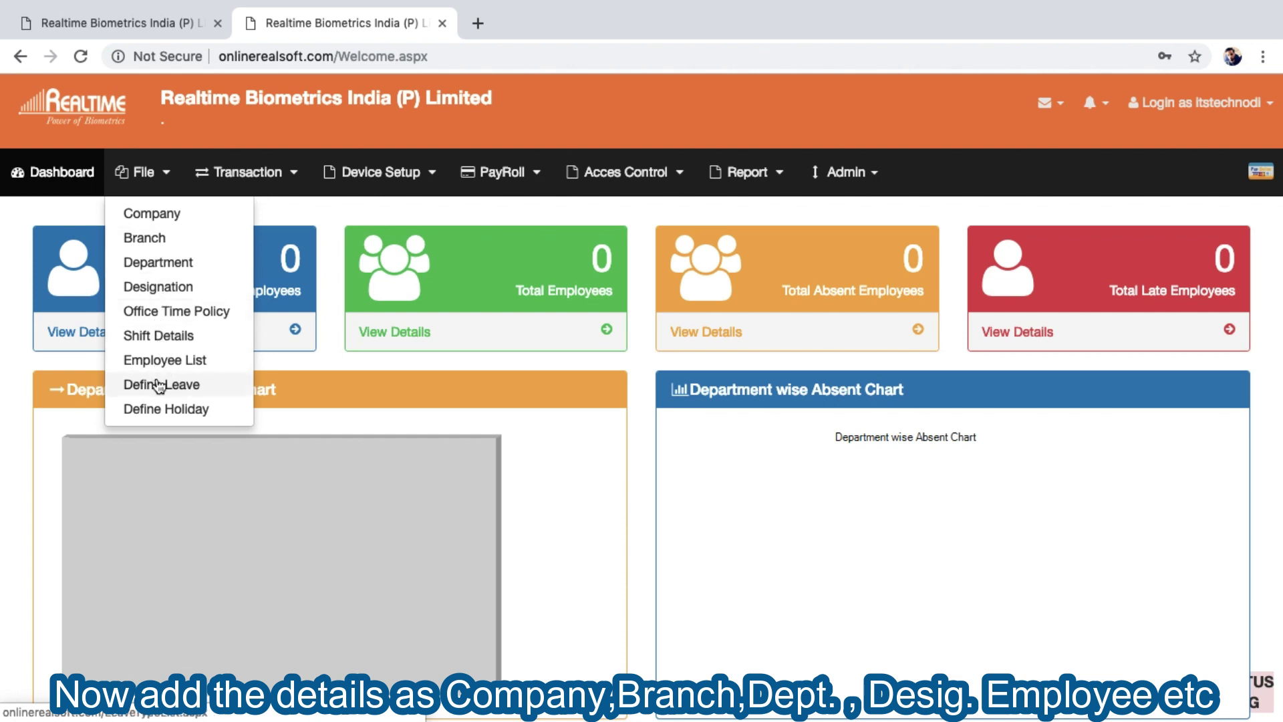
click(157, 218)
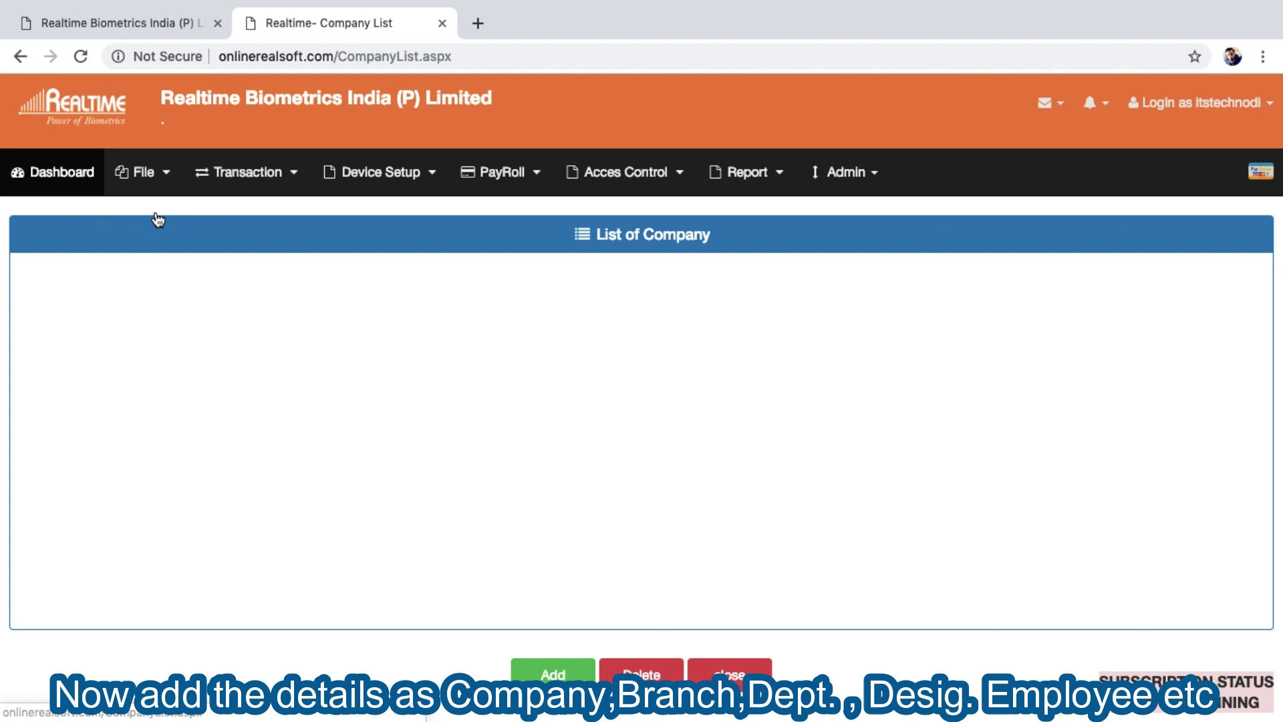
click(545, 676)
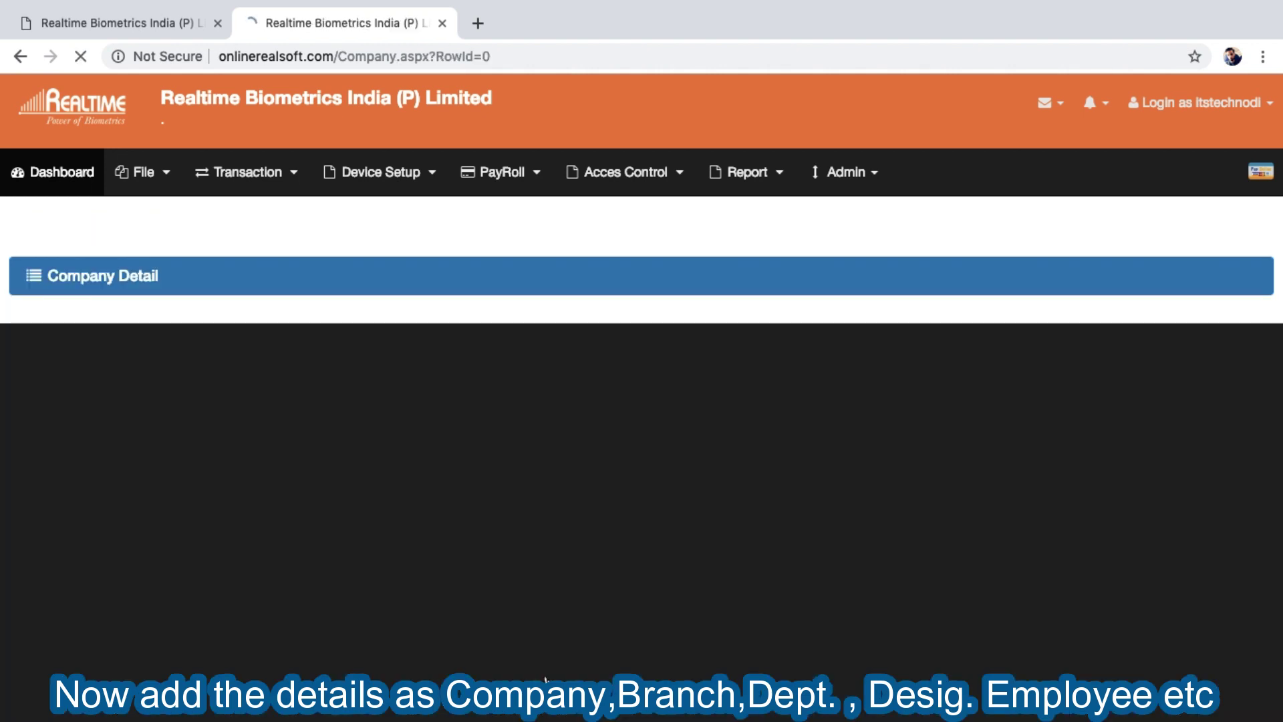
click(295, 306)
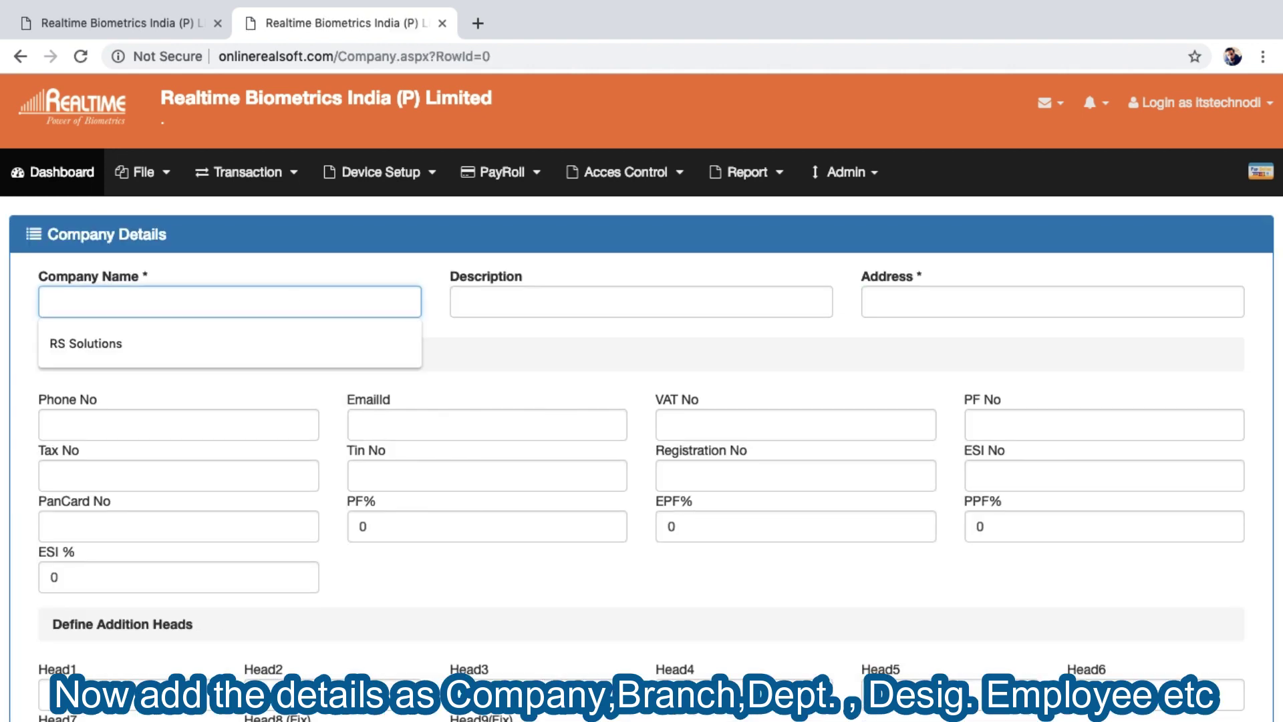
text(Technodi)
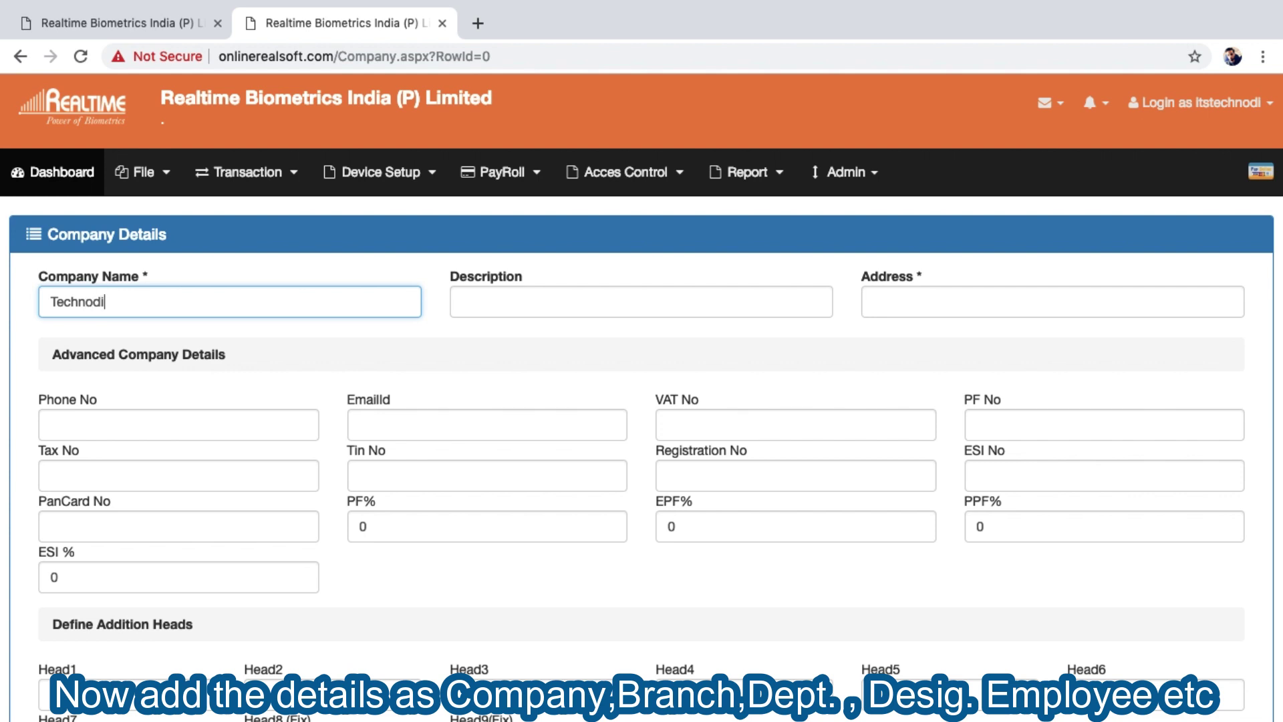
click(945, 298)
click(926, 339)
scroll(798, 363, down, 2)
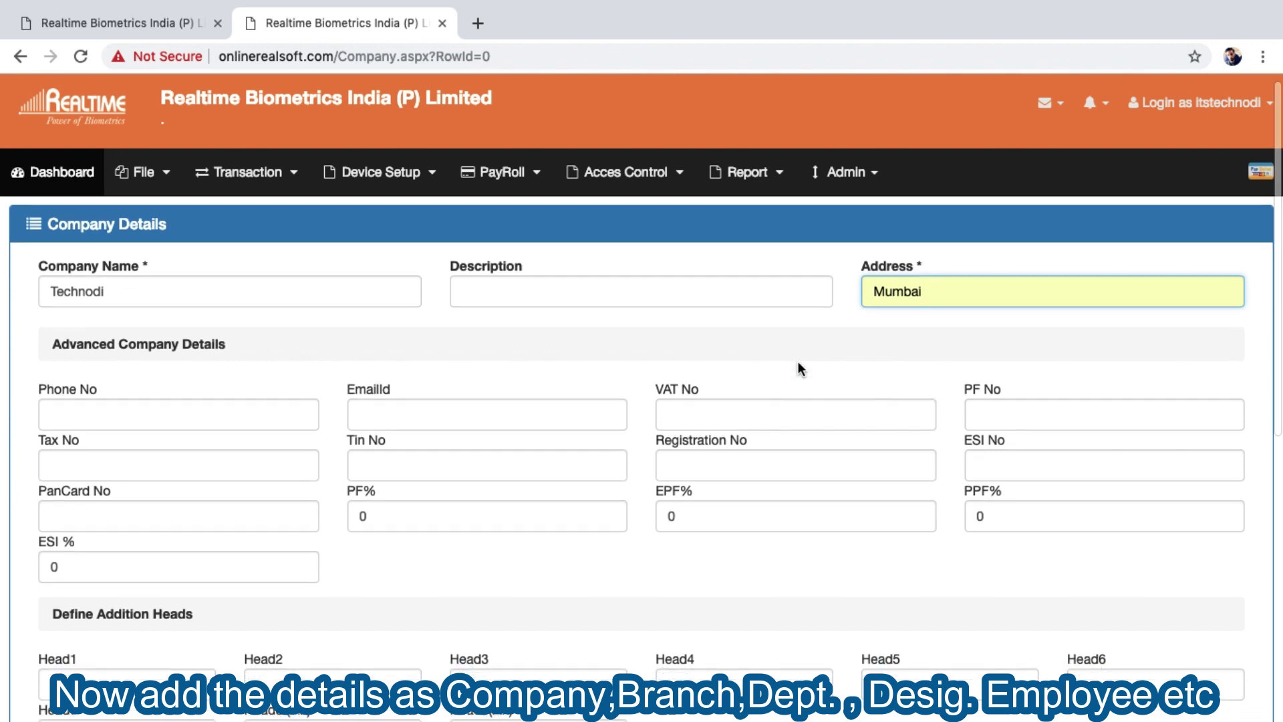
- Fill the addition heads with Basic, HRA, DA and Conv
click(428, 367)
click(802, 343)
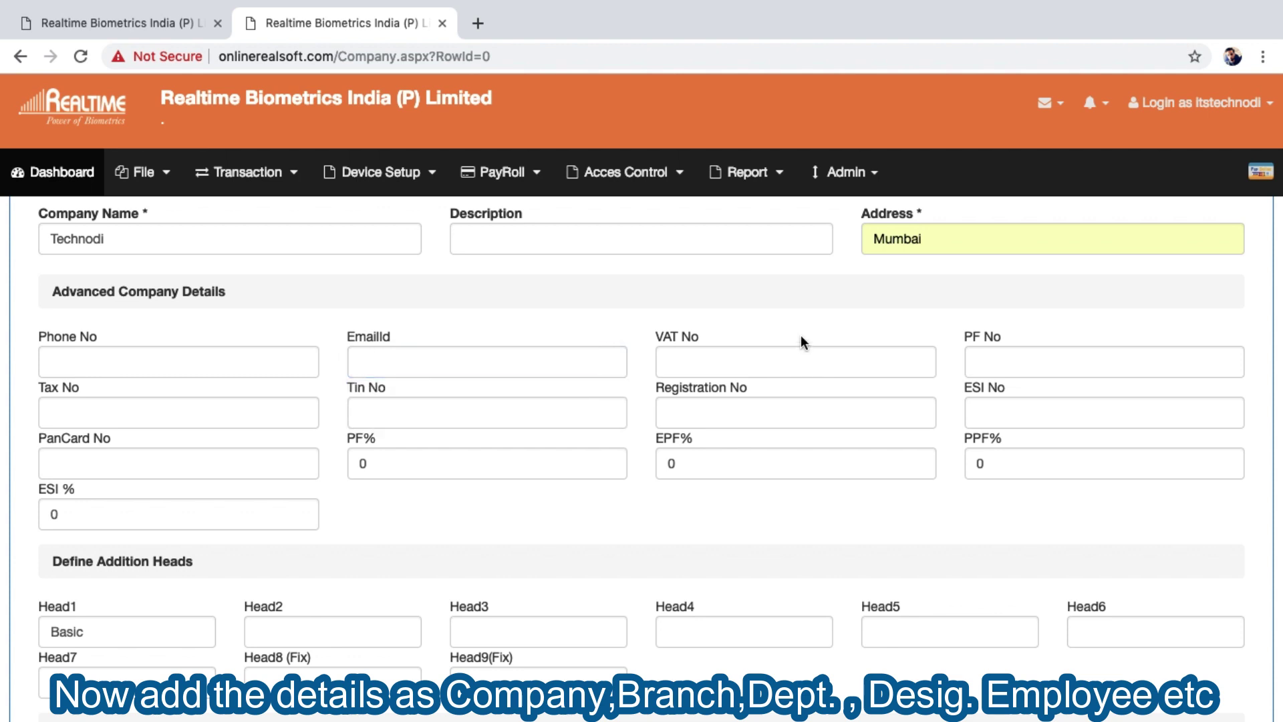
scroll(802, 343, down, 5)
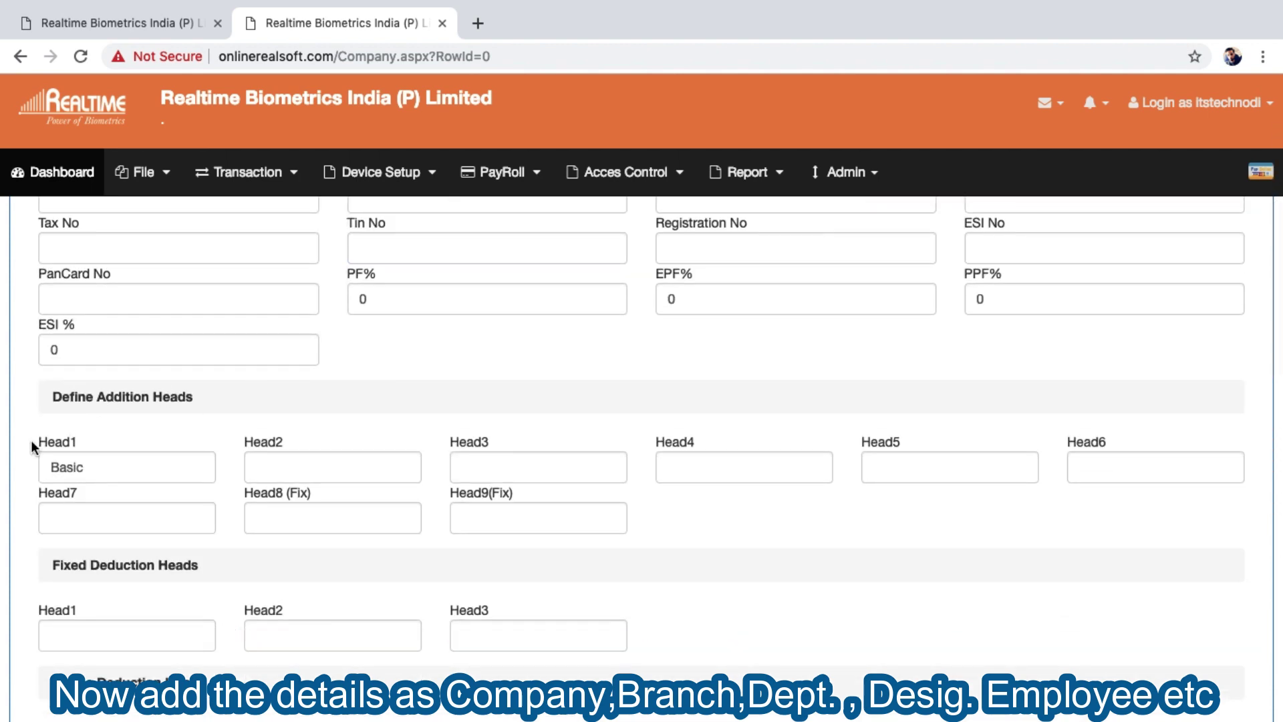
click(200, 463)
click(262, 464)
text(HRA)
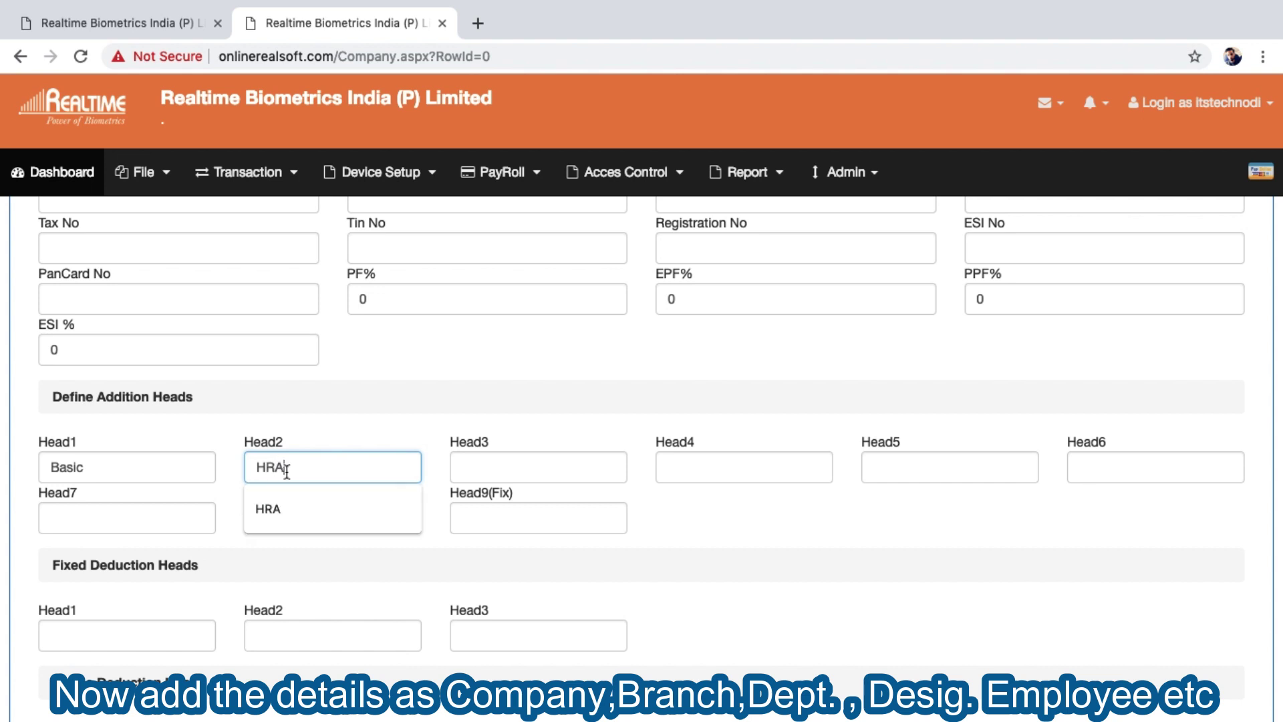
click(493, 471)
click(492, 509)
click(727, 462)
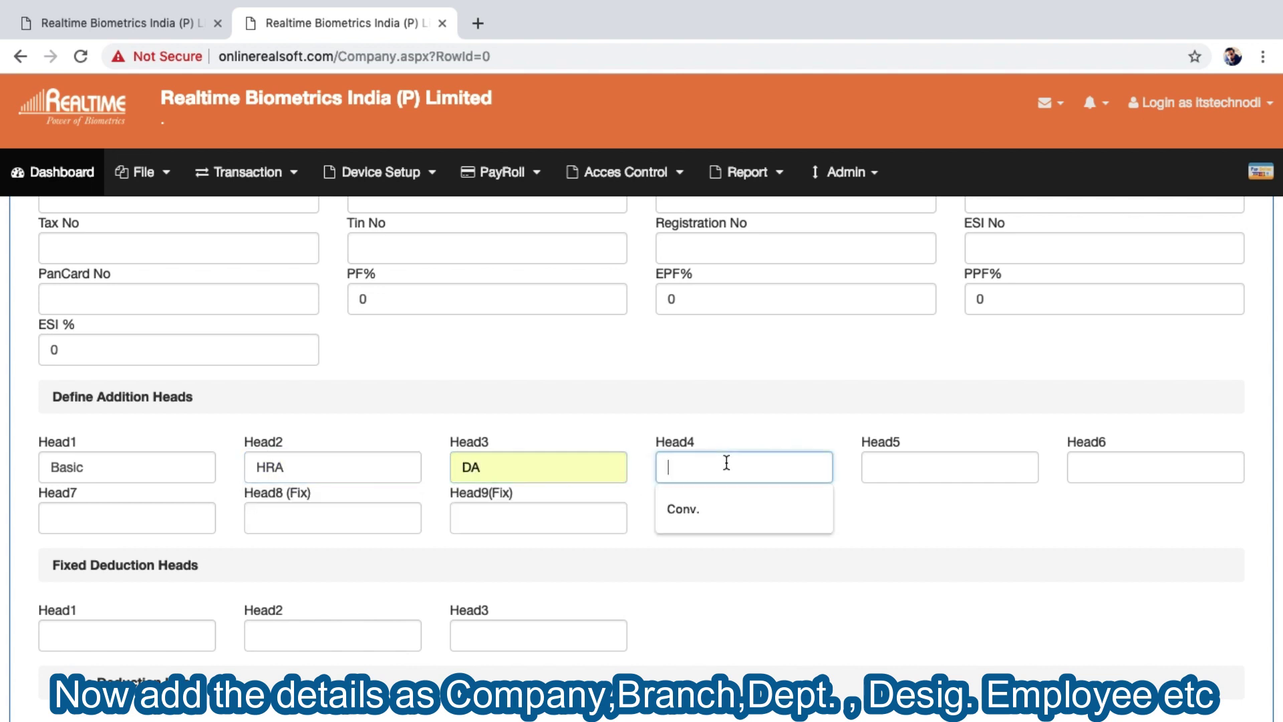
click(693, 508)
click(885, 468)
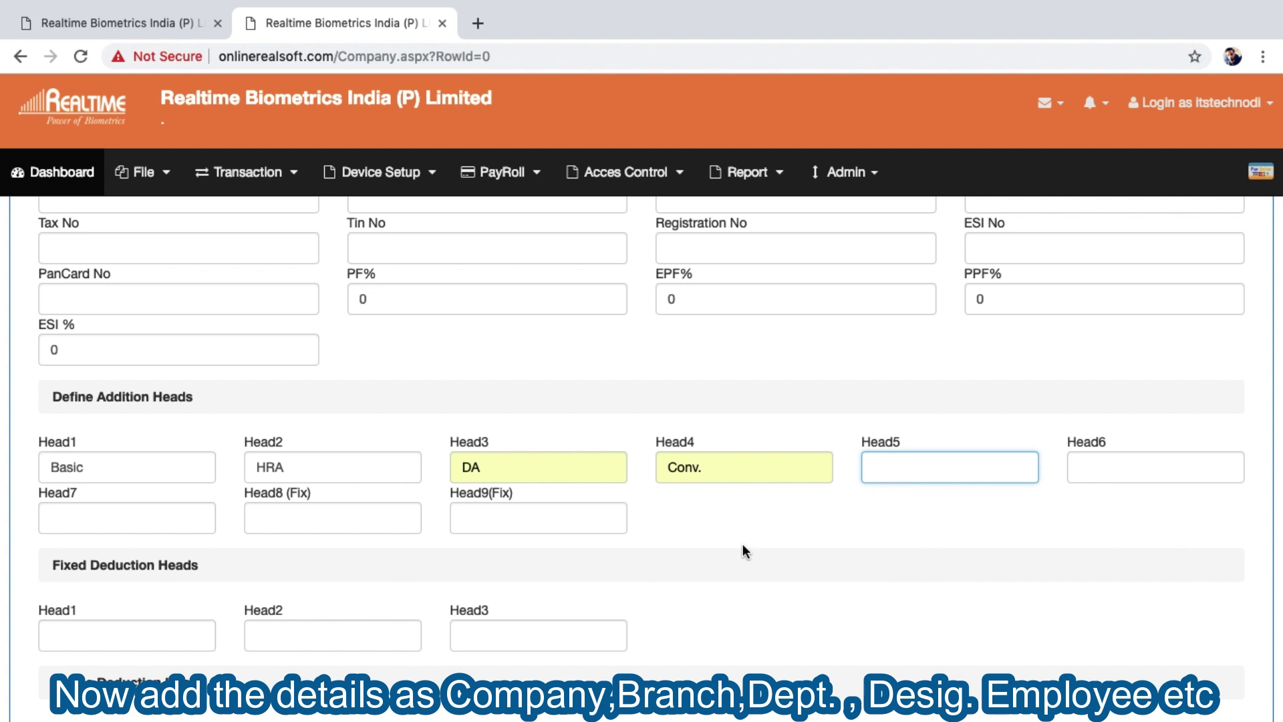
scroll(743, 543, down, 5)
- Set the fixed deduction heads to PF and ESI
click(122, 446)
click(83, 495)
click(289, 455)
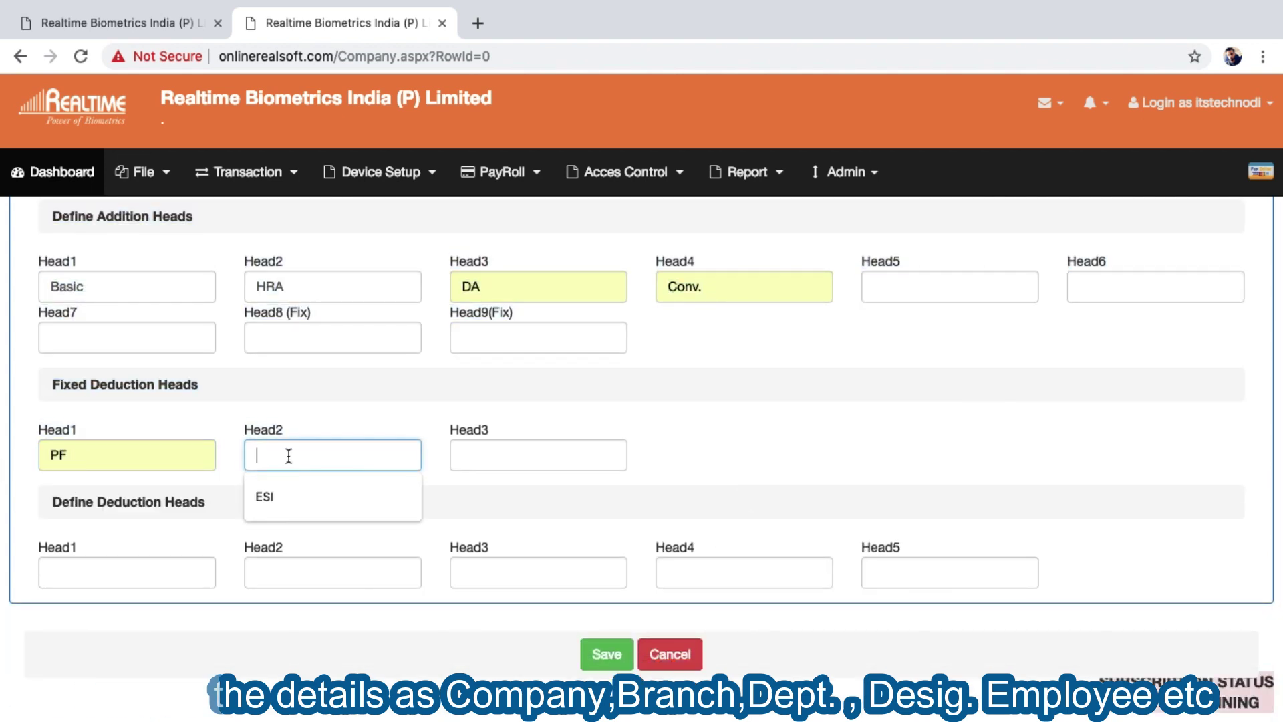
click(282, 493)
click(127, 578)
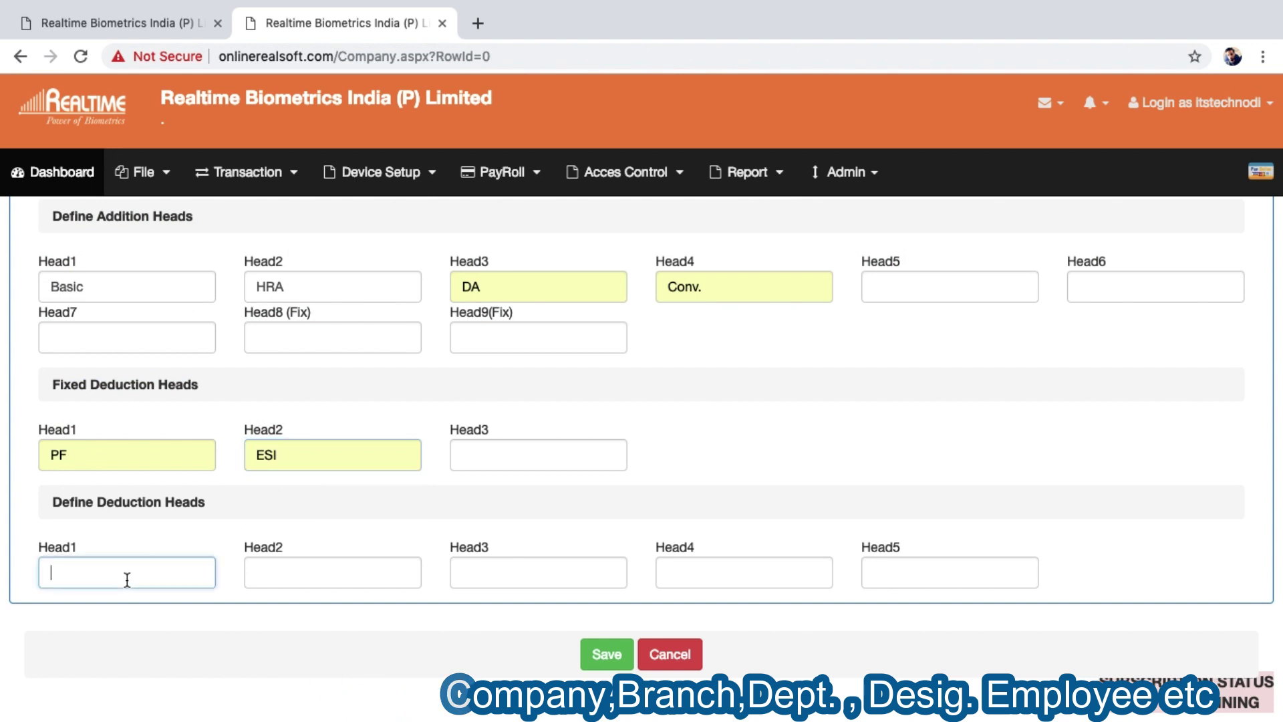
click(332, 579)
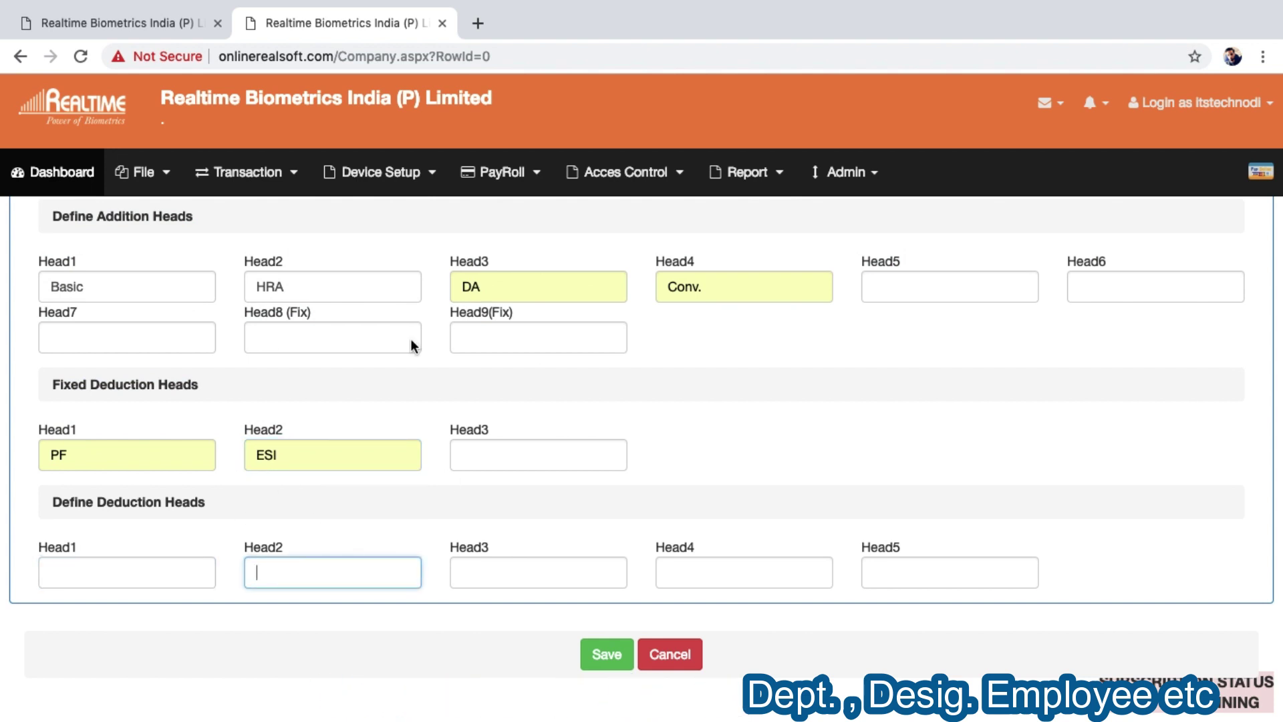
- Check the company name and address, then save the Technodi company
scroll(404, 361, up, 6)
double_click(157, 302)
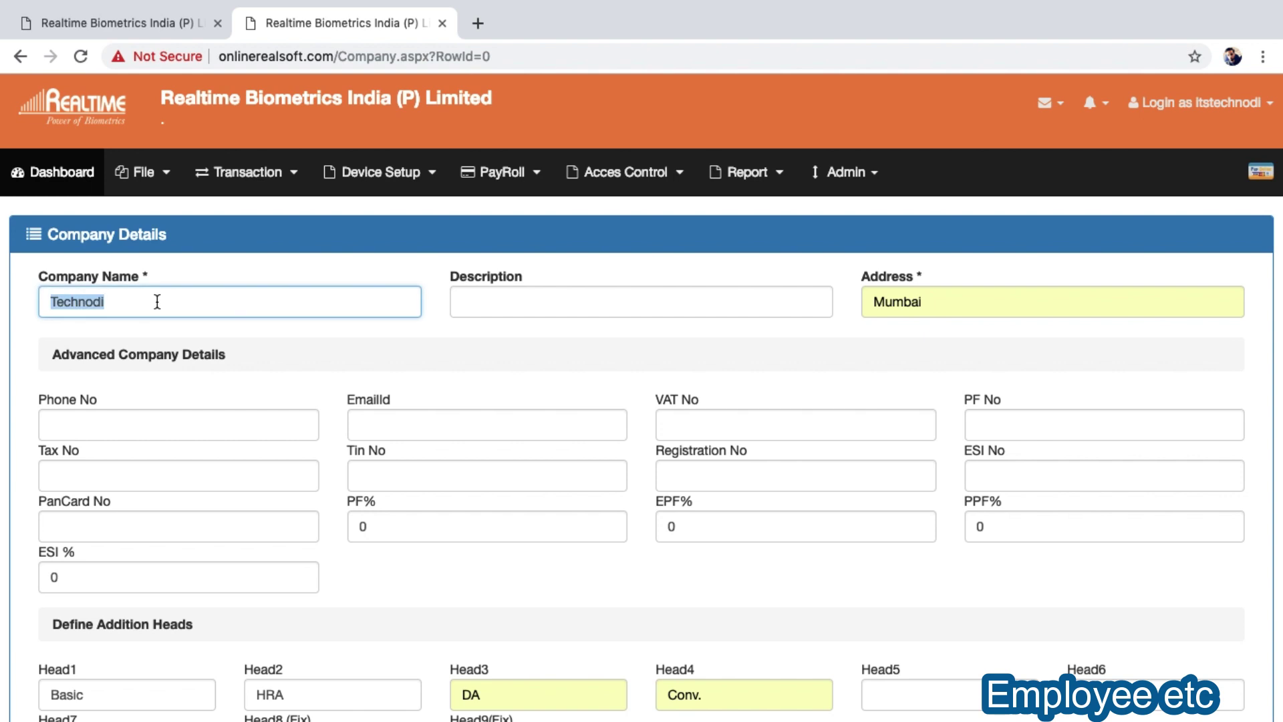
double_click(1017, 299)
scroll(811, 351, down, 1)
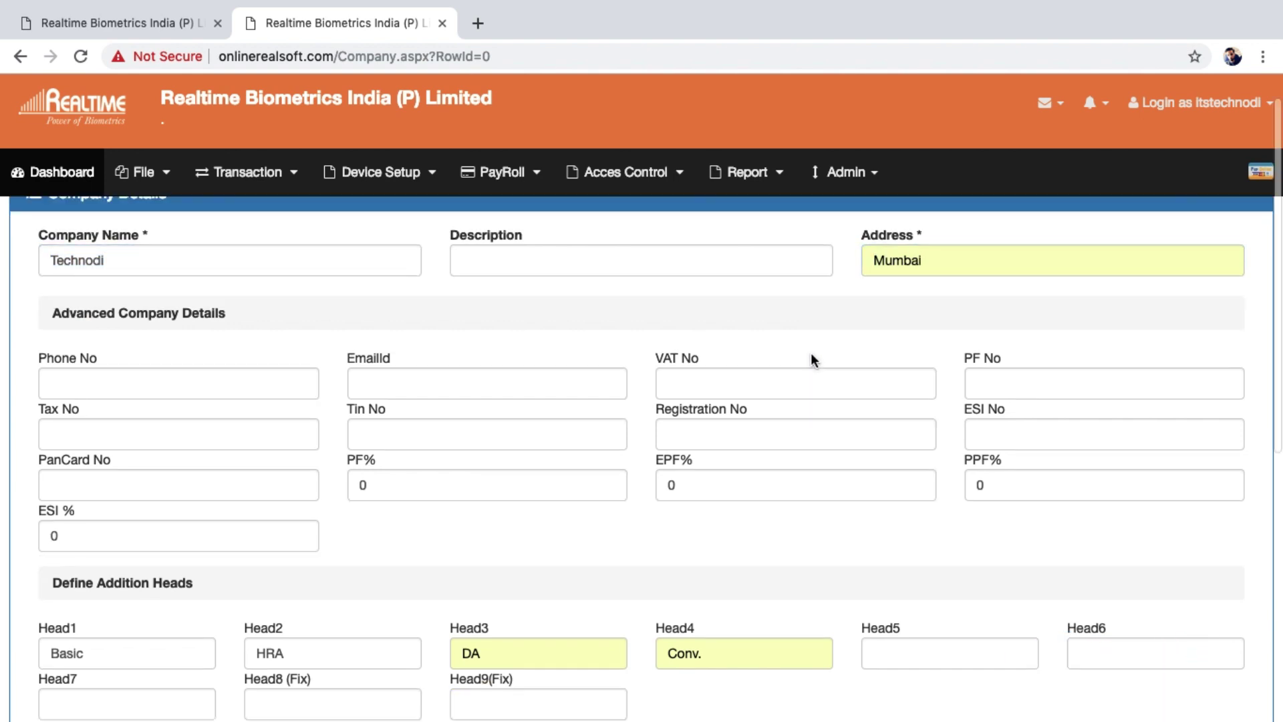
scroll(735, 427, down, 10)
click(606, 556)
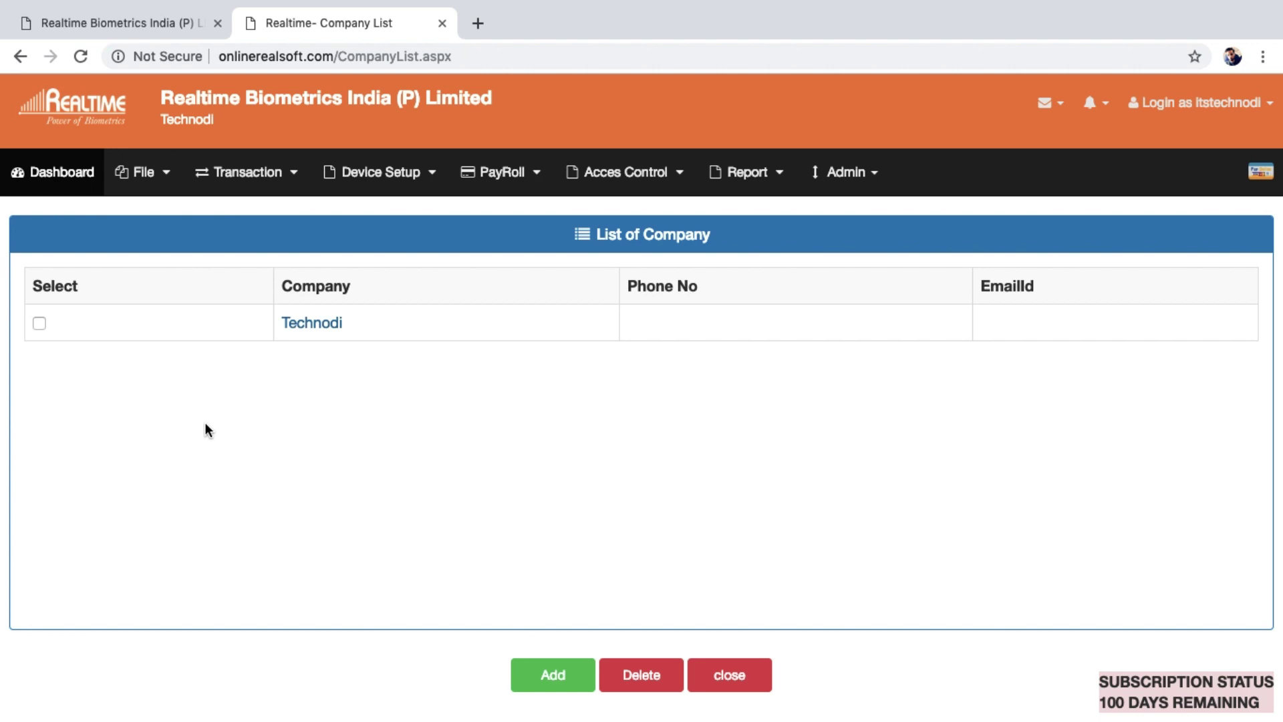
- Save branch Mumbai with address mumbai, then start another blank branch entry
click(164, 173)
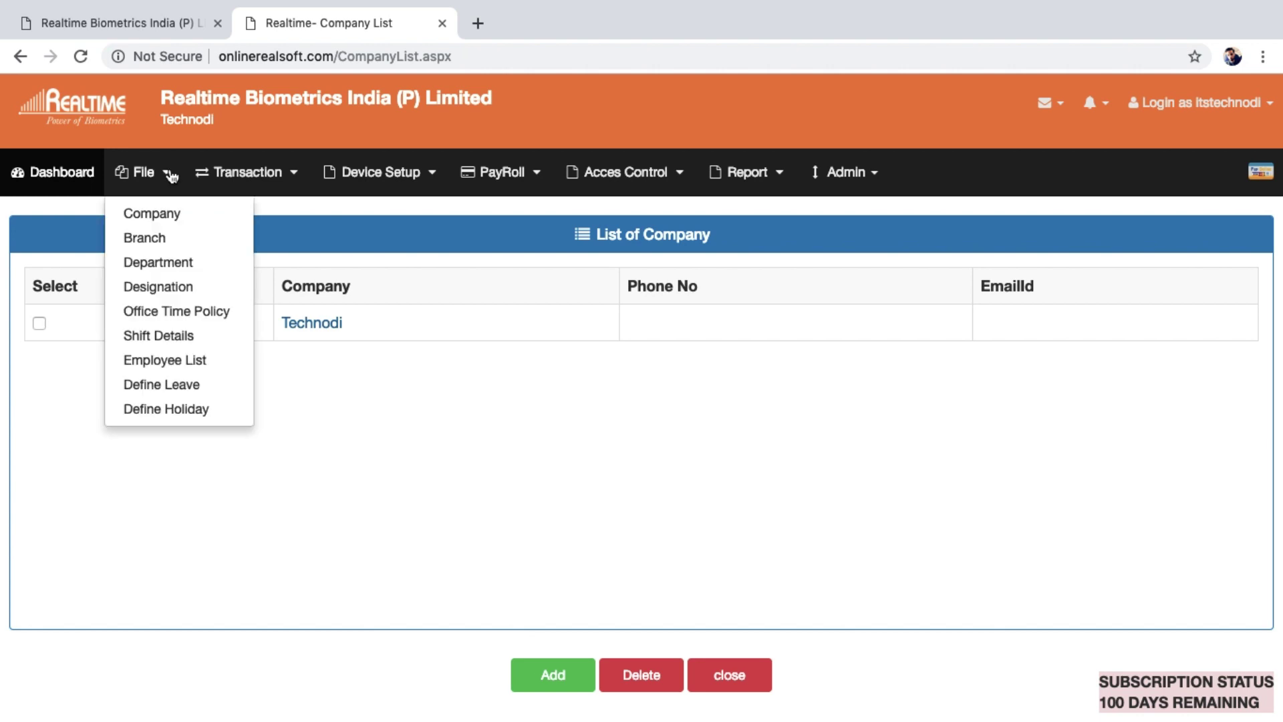
click(146, 239)
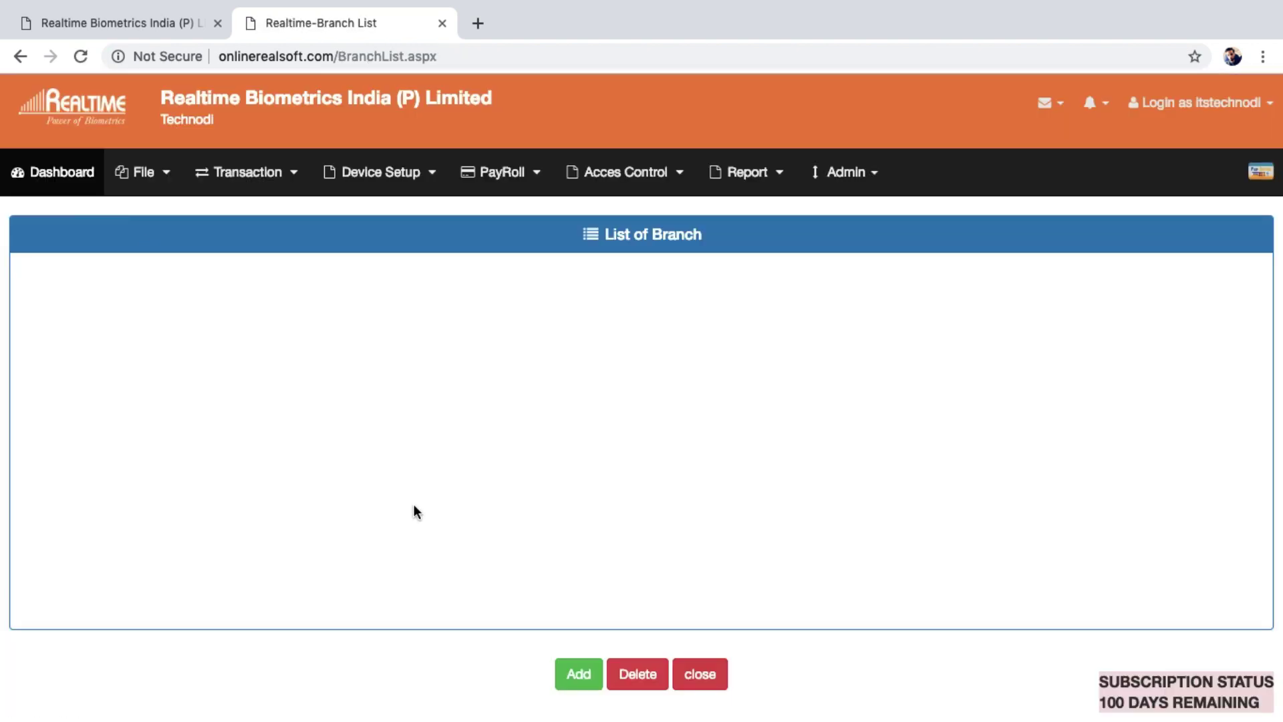
click(569, 673)
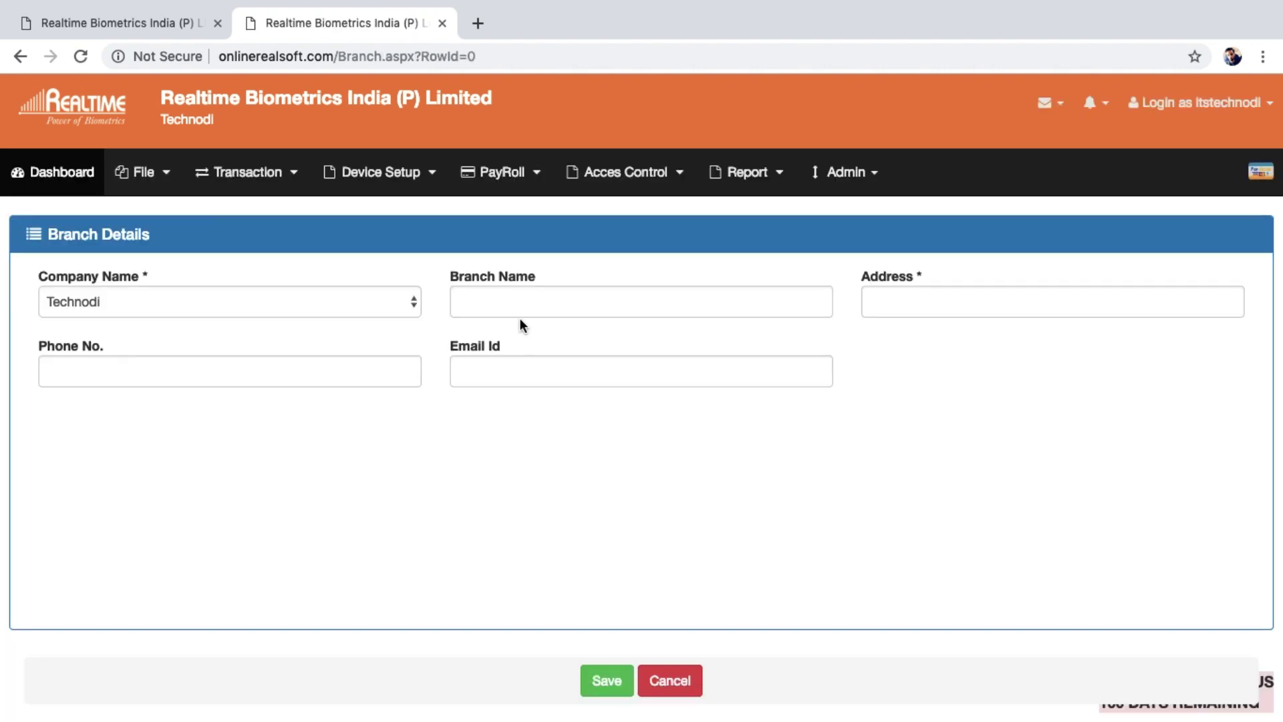
click(511, 307)
click(498, 347)
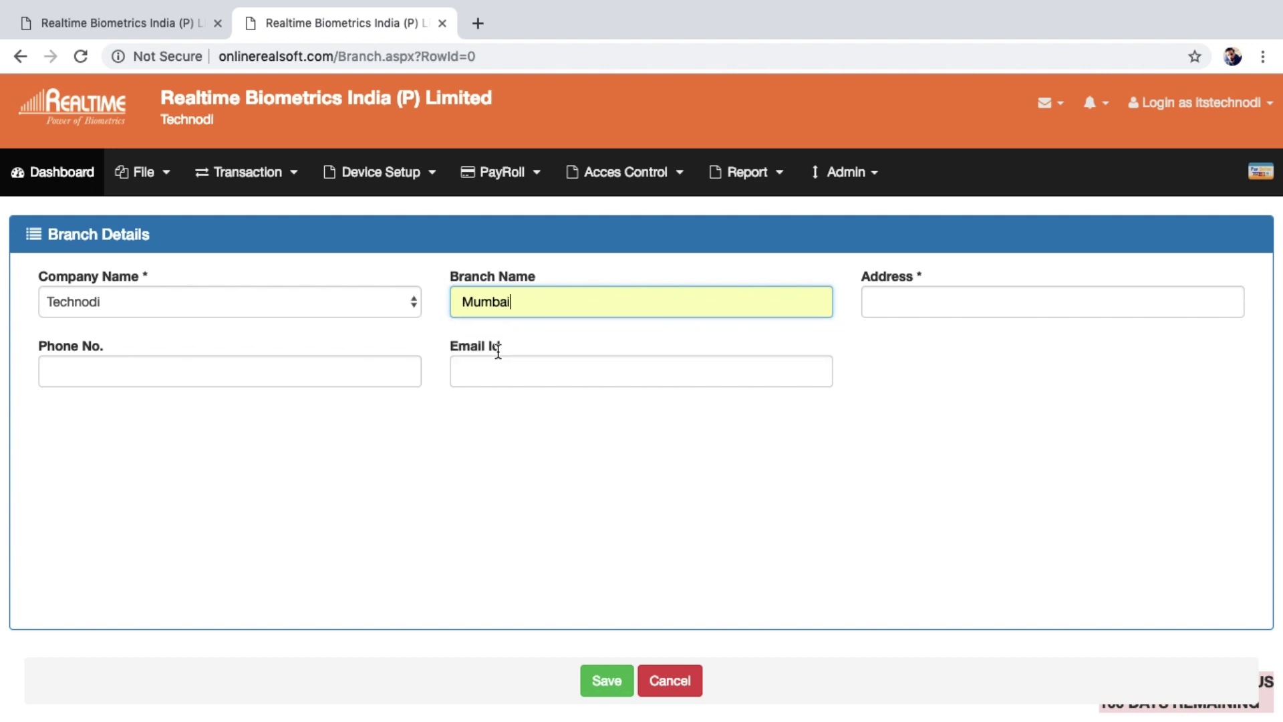
click(886, 307)
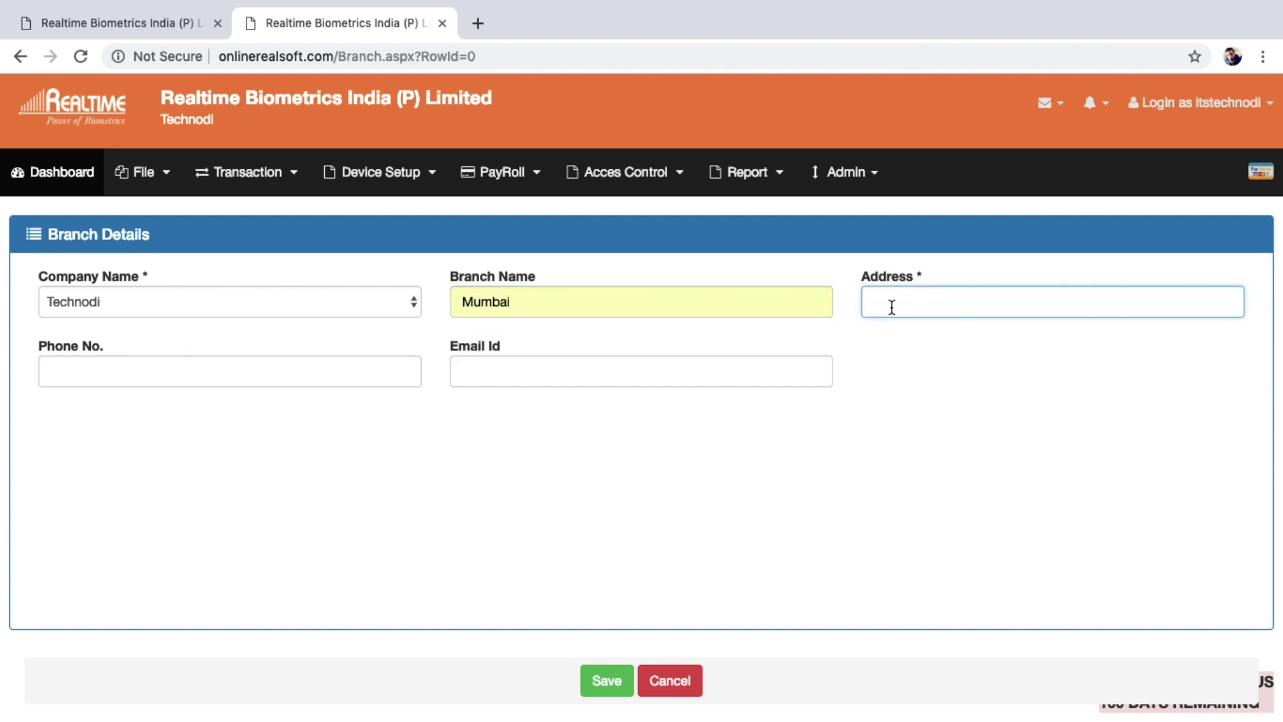
text(mumbai)
click(606, 681)
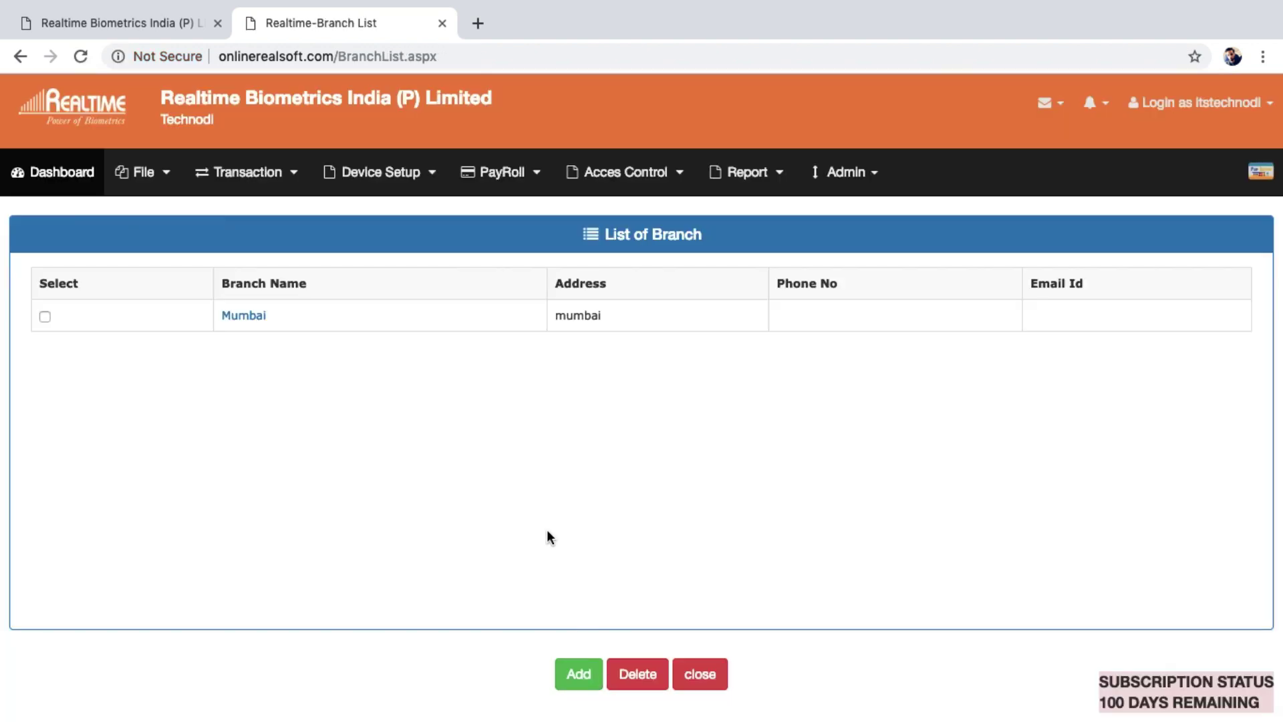
click(573, 676)
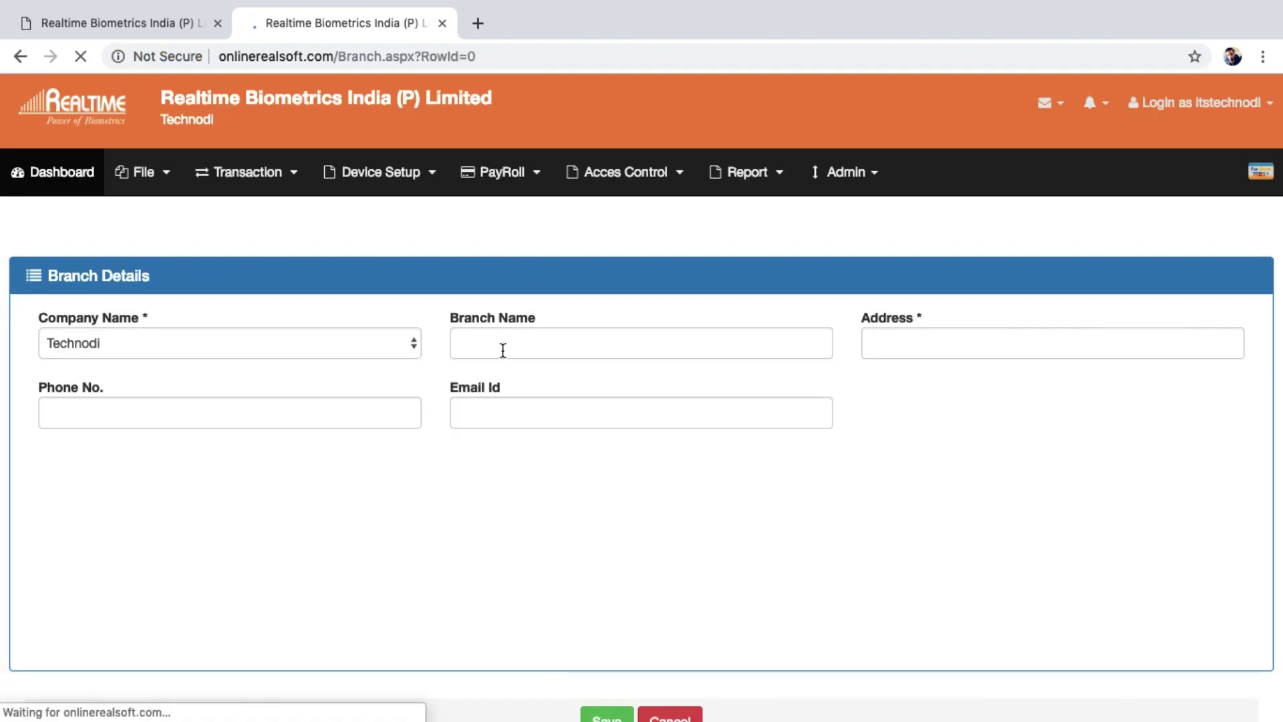
- Save branch Delhi with address Delhi
click(503, 350)
text(Delhi)
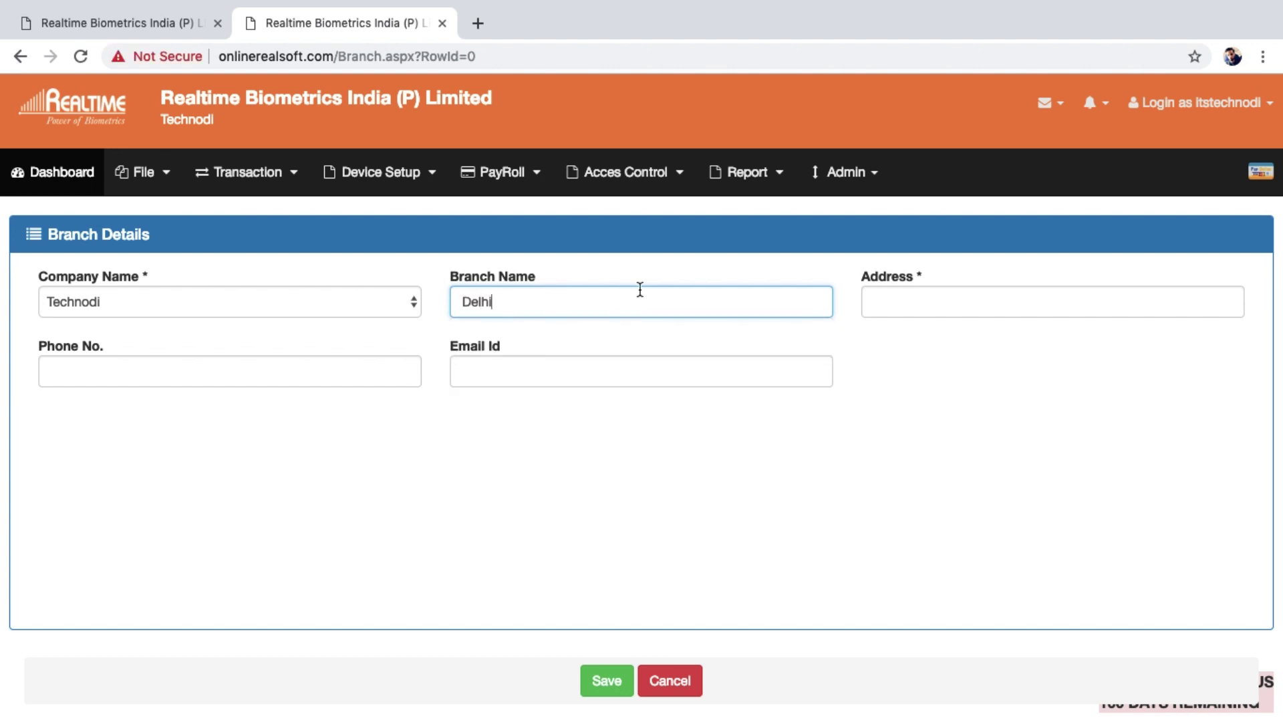
click(880, 298)
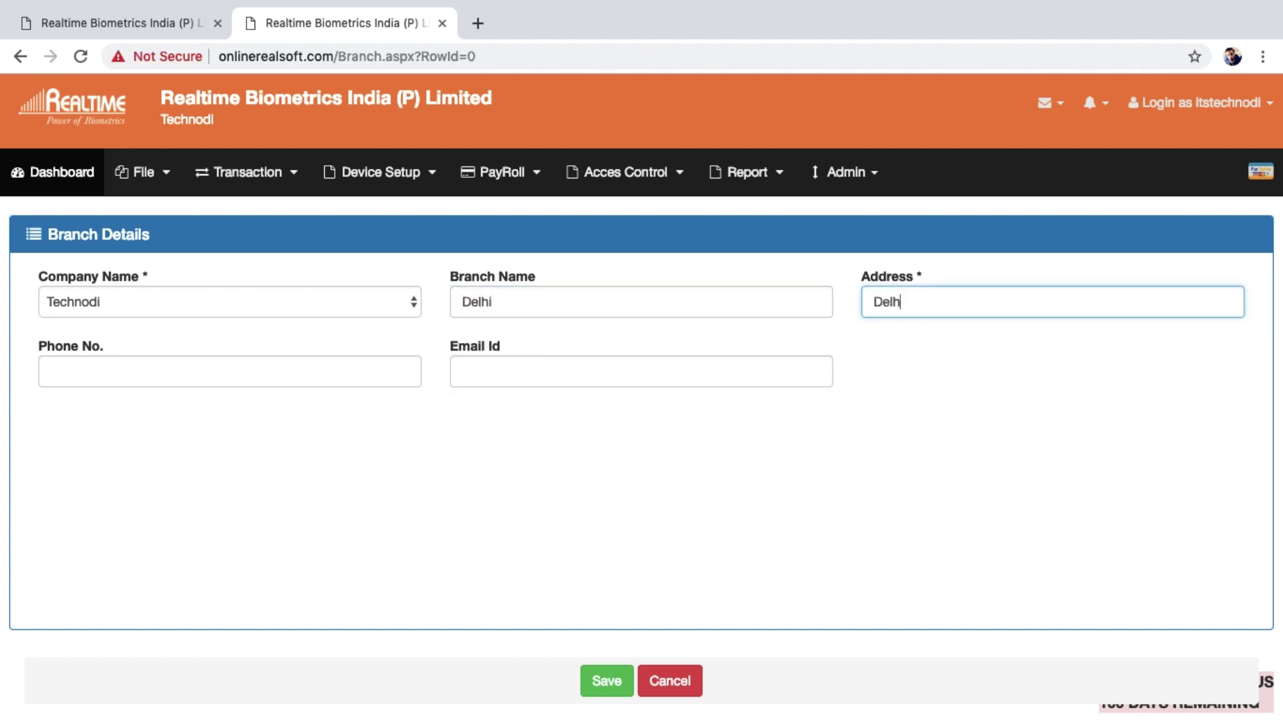
click(605, 683)
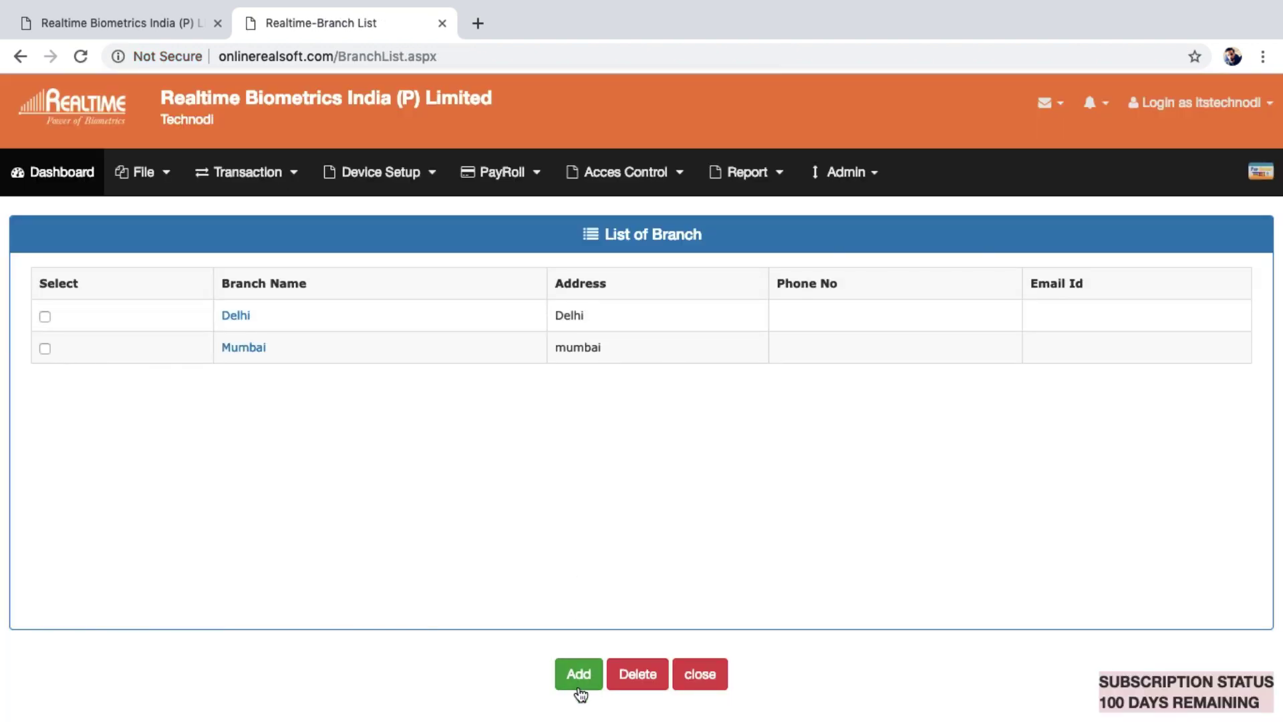
- Add and save branch CHennai with address Chennai
click(577, 672)
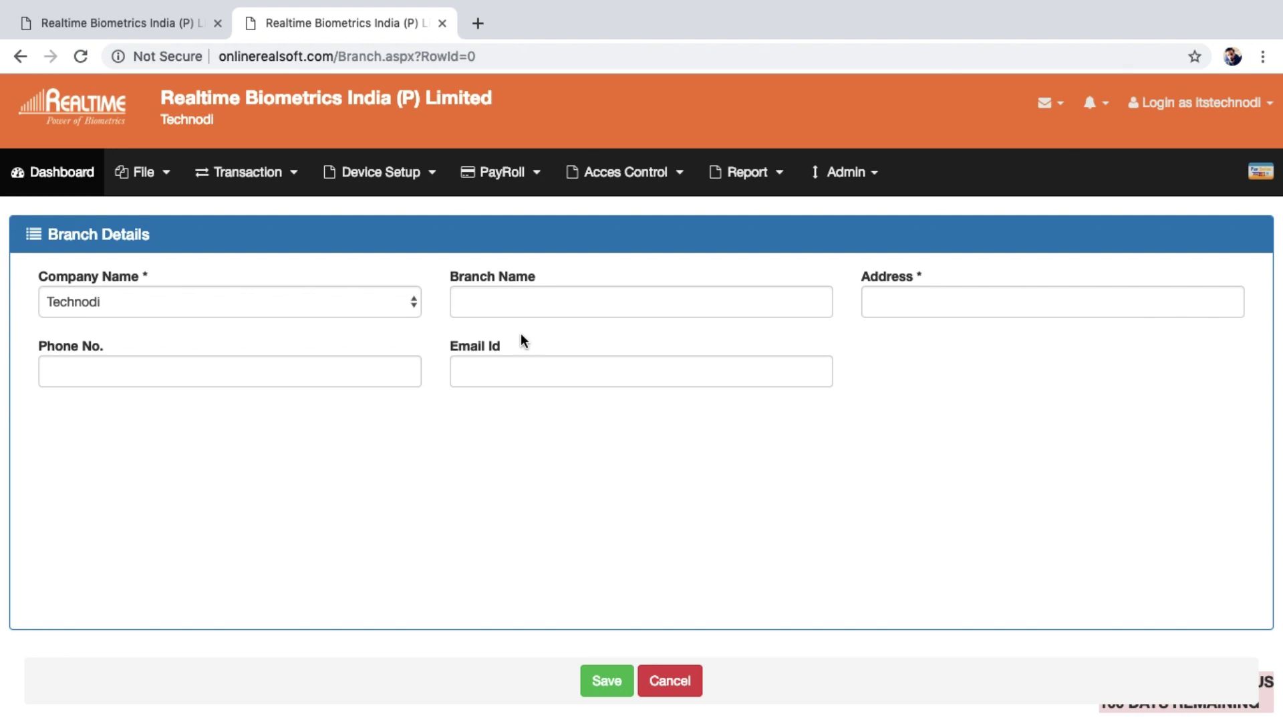
click(500, 302)
text(CHennai)
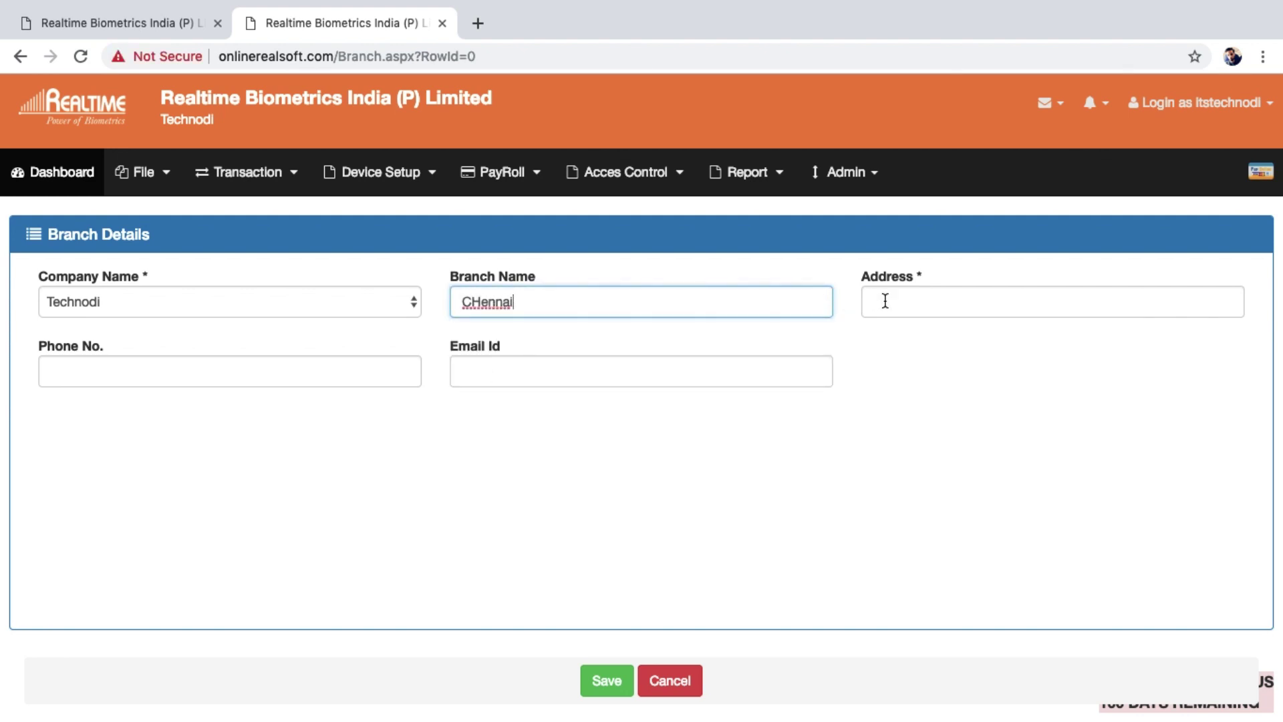
click(906, 302)
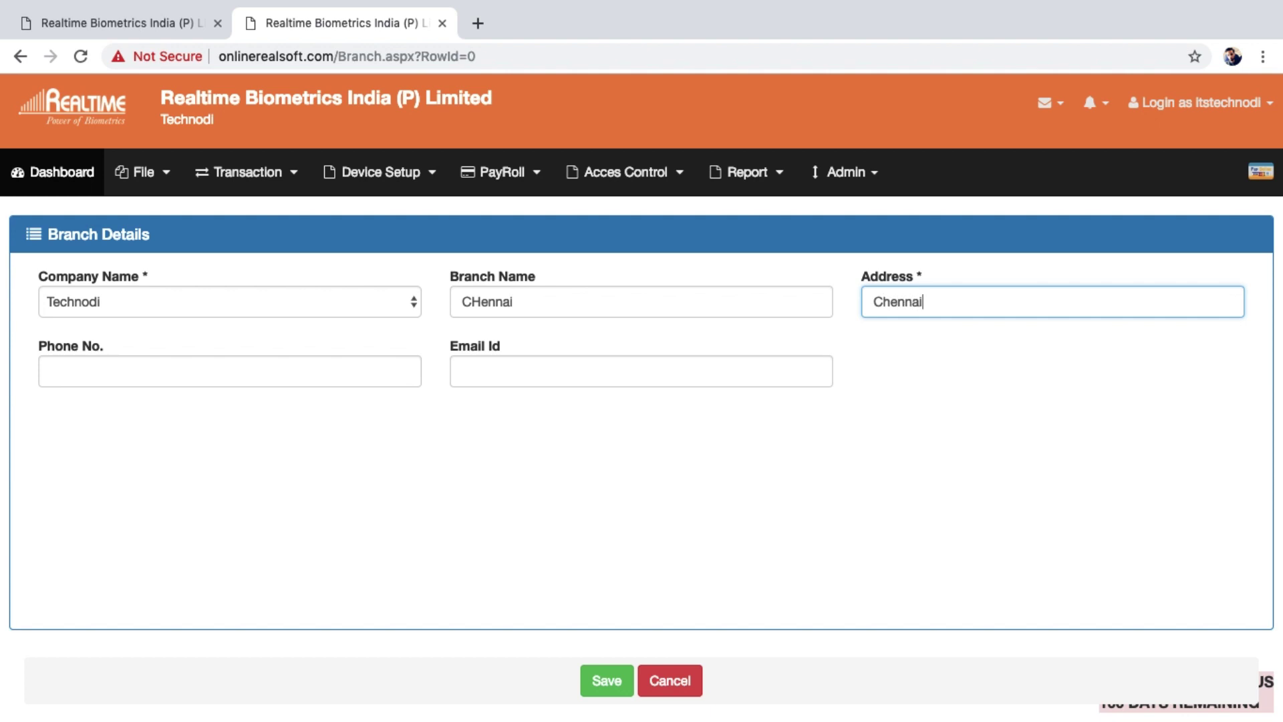
click(604, 681)
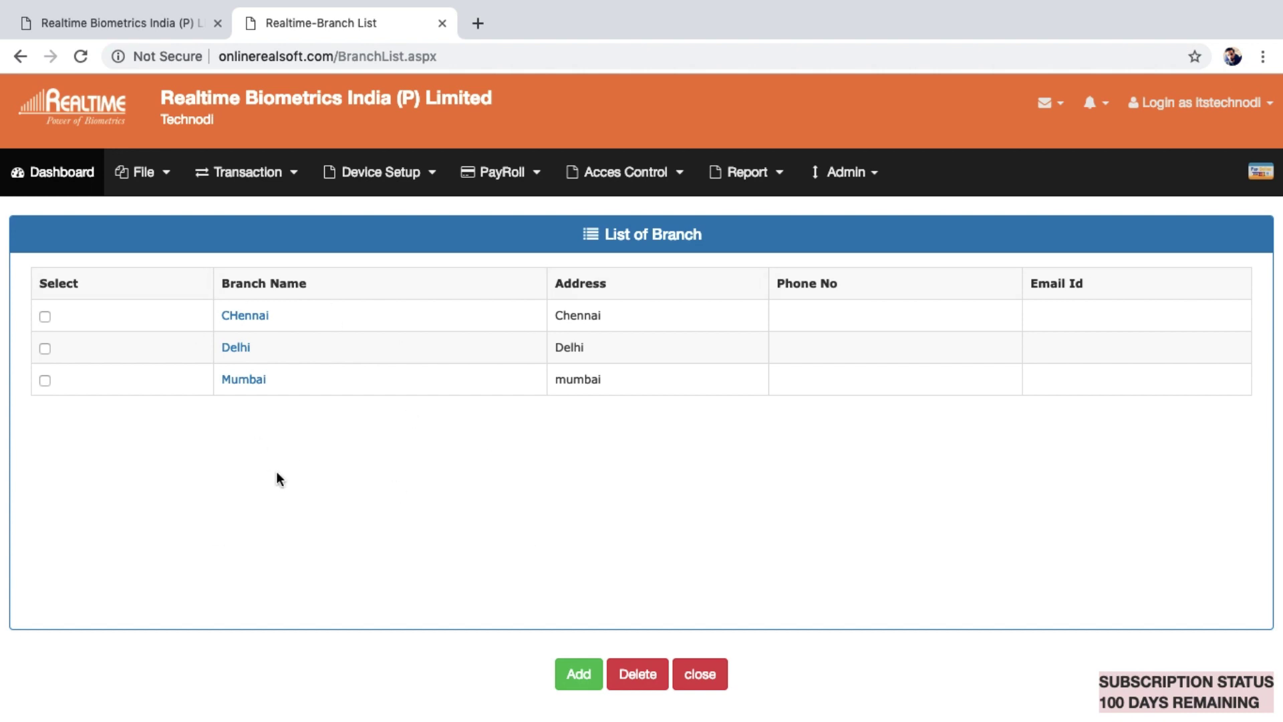
click(163, 192)
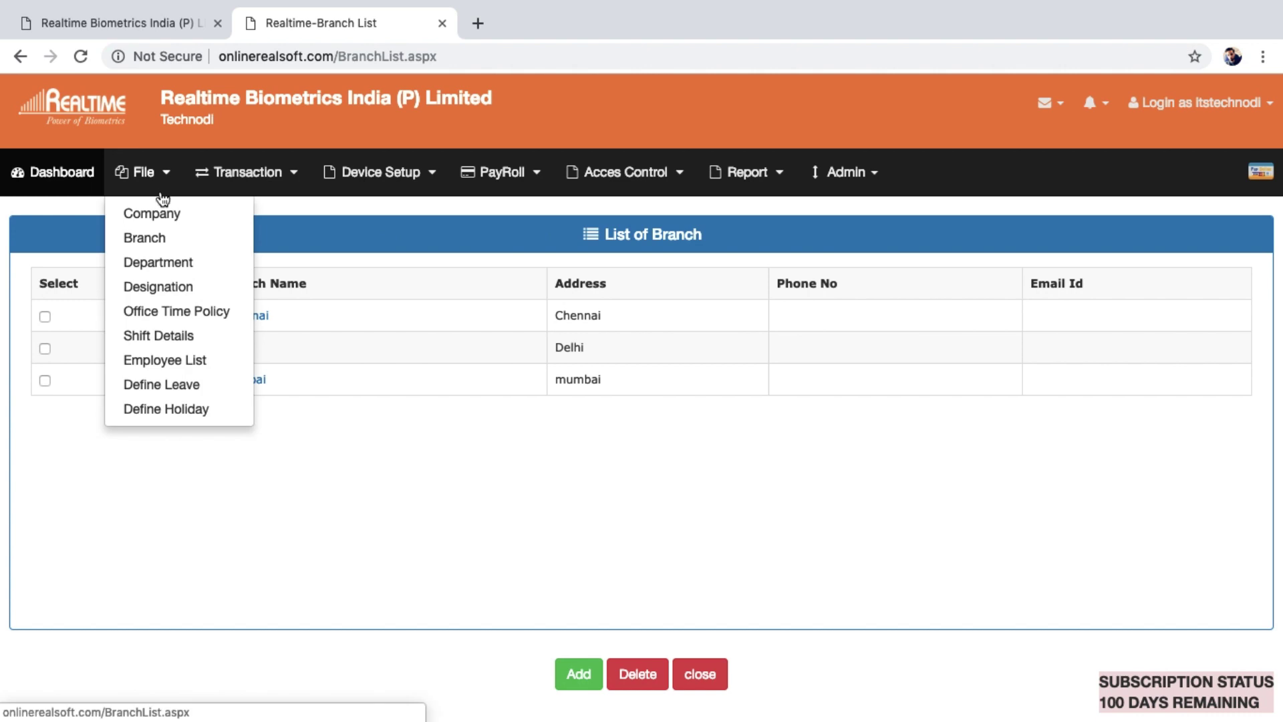
- Add and save the Software department
click(157, 267)
scroll(438, 460, down, 1)
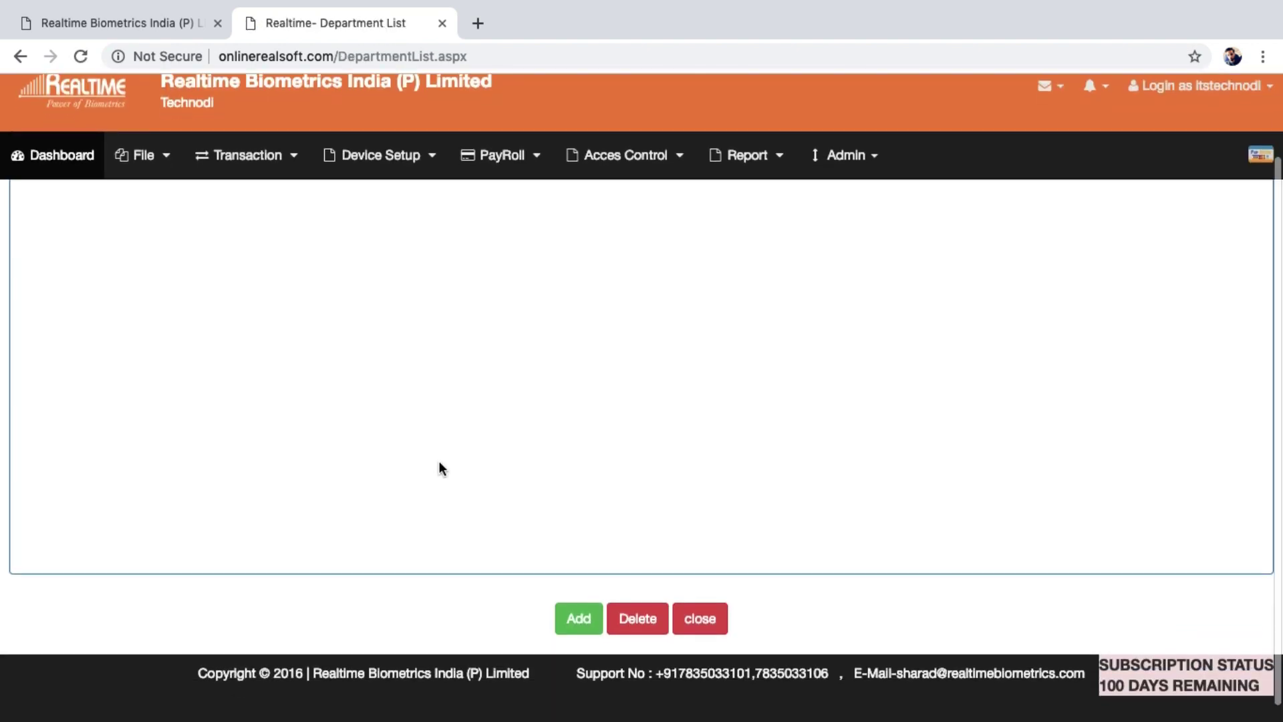
click(577, 623)
click(275, 299)
click(100, 348)
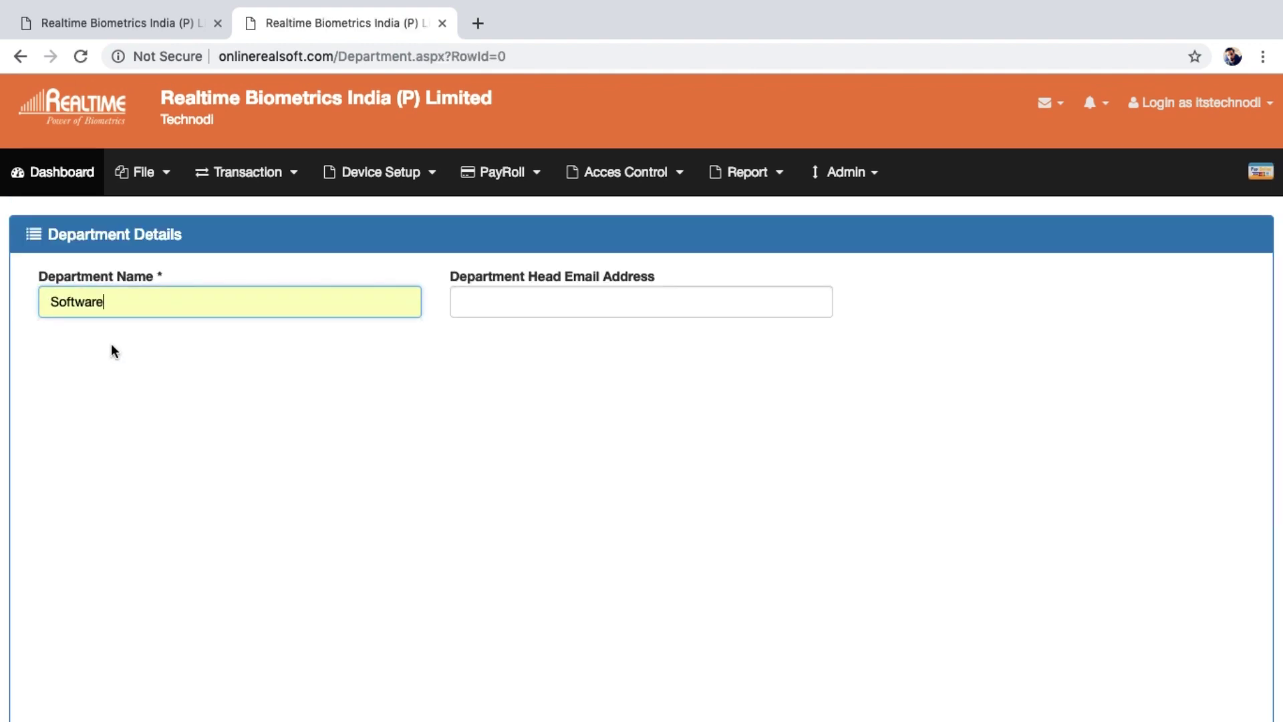
scroll(410, 458, down, 3)
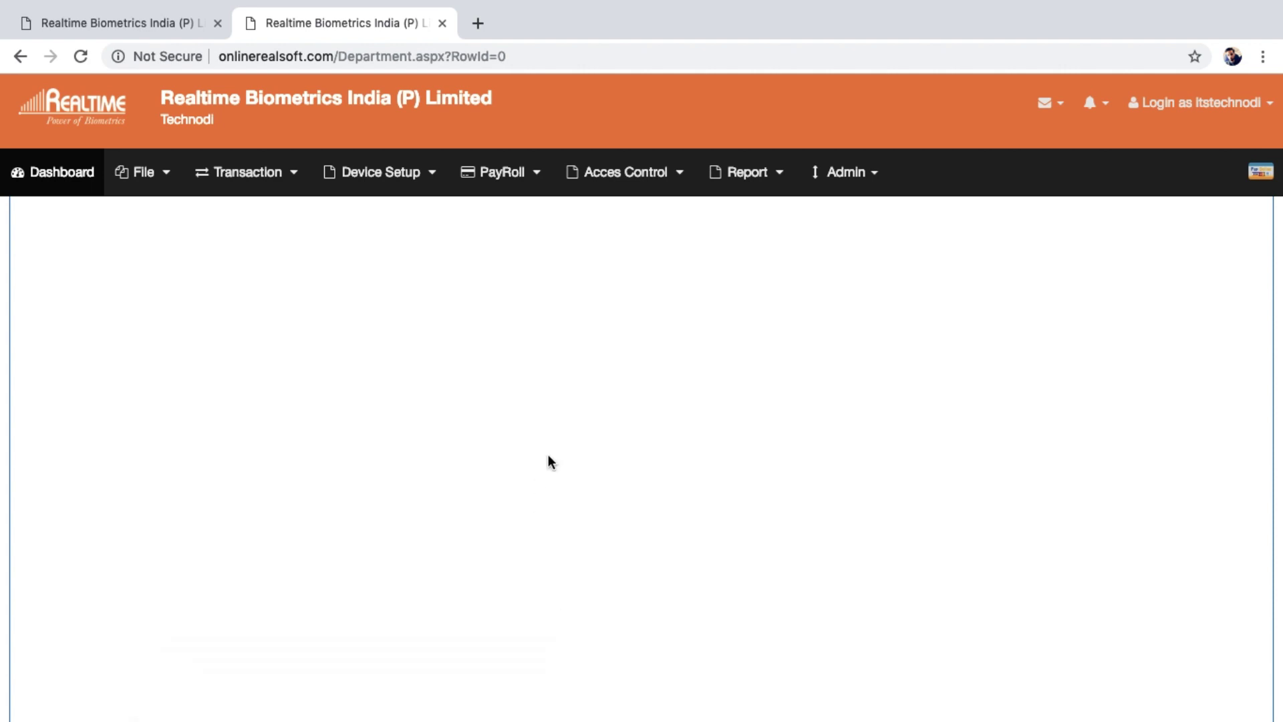
scroll(588, 534, down, 3)
click(616, 619)
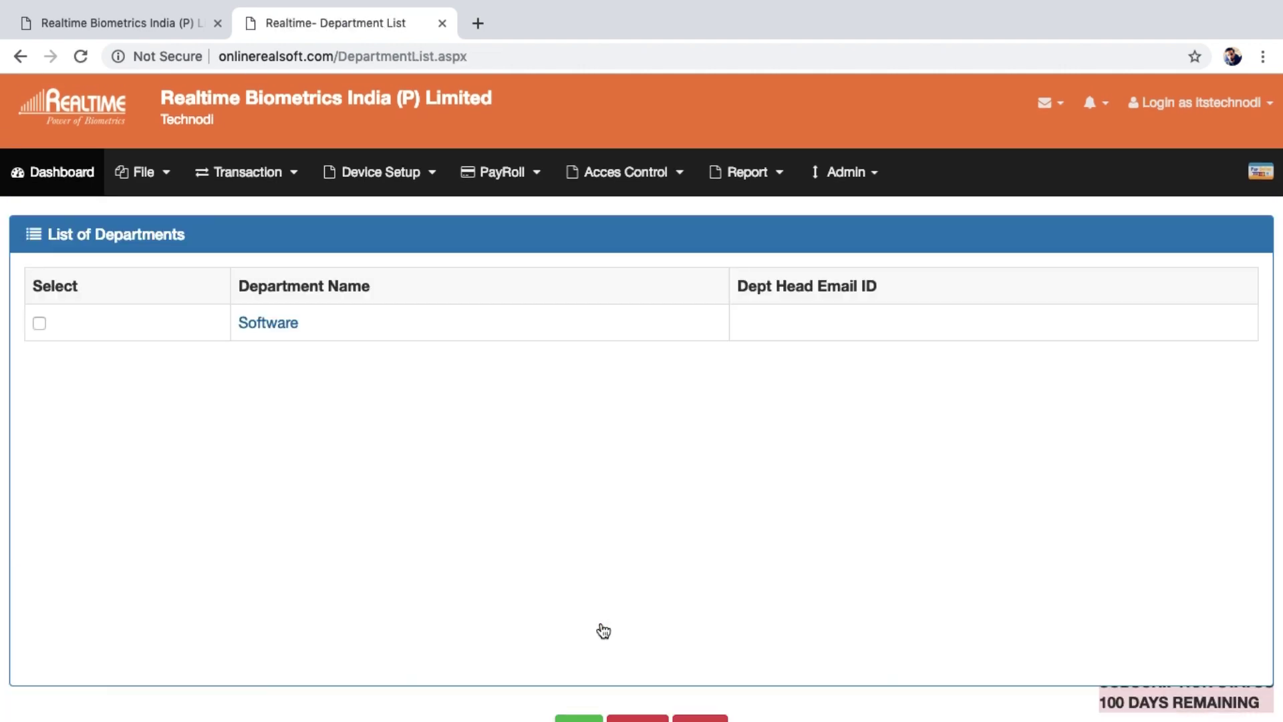
- Add and save the Accounts department
scroll(585, 629, down, 3)
click(579, 632)
click(205, 301)
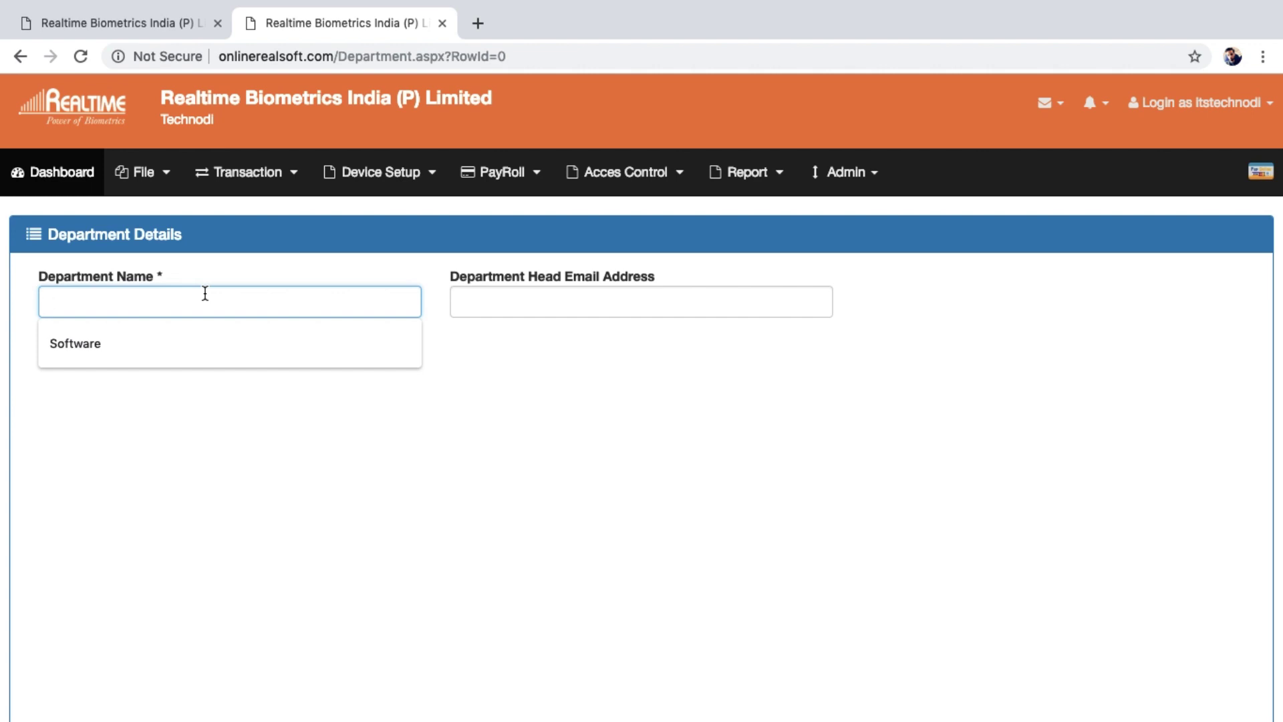
text(Accounts)
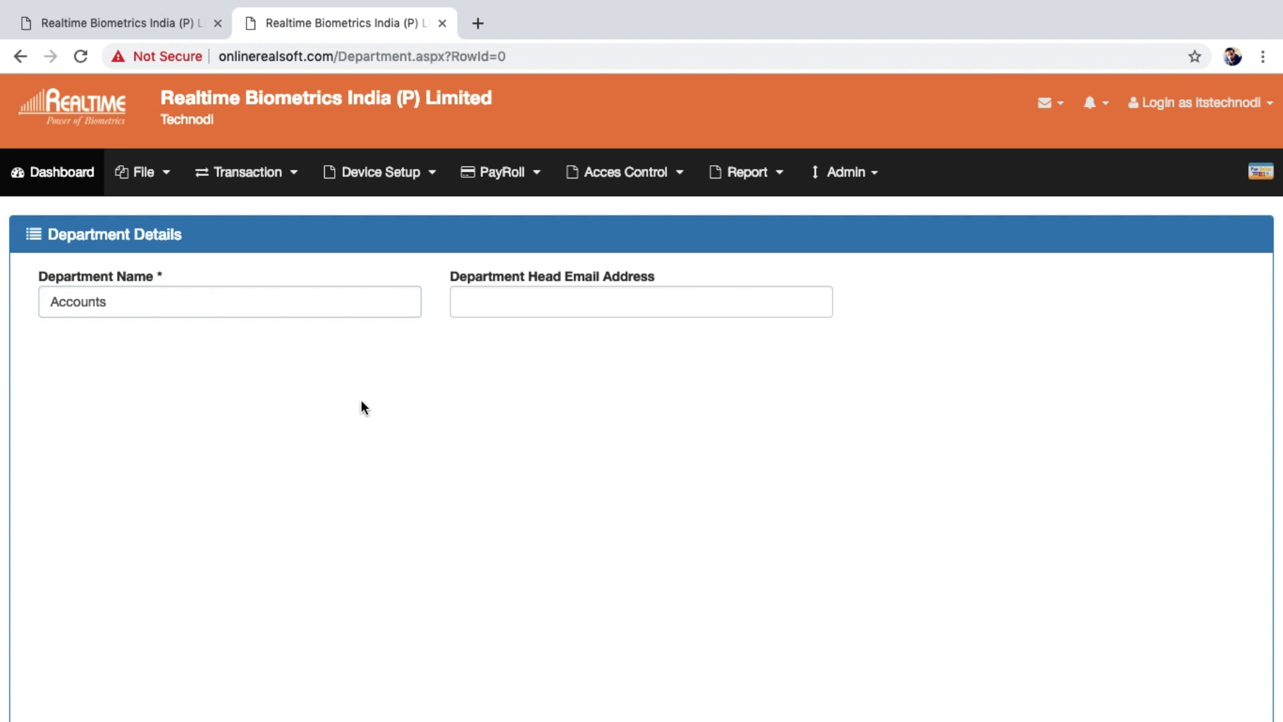
scroll(360, 408, down, 5)
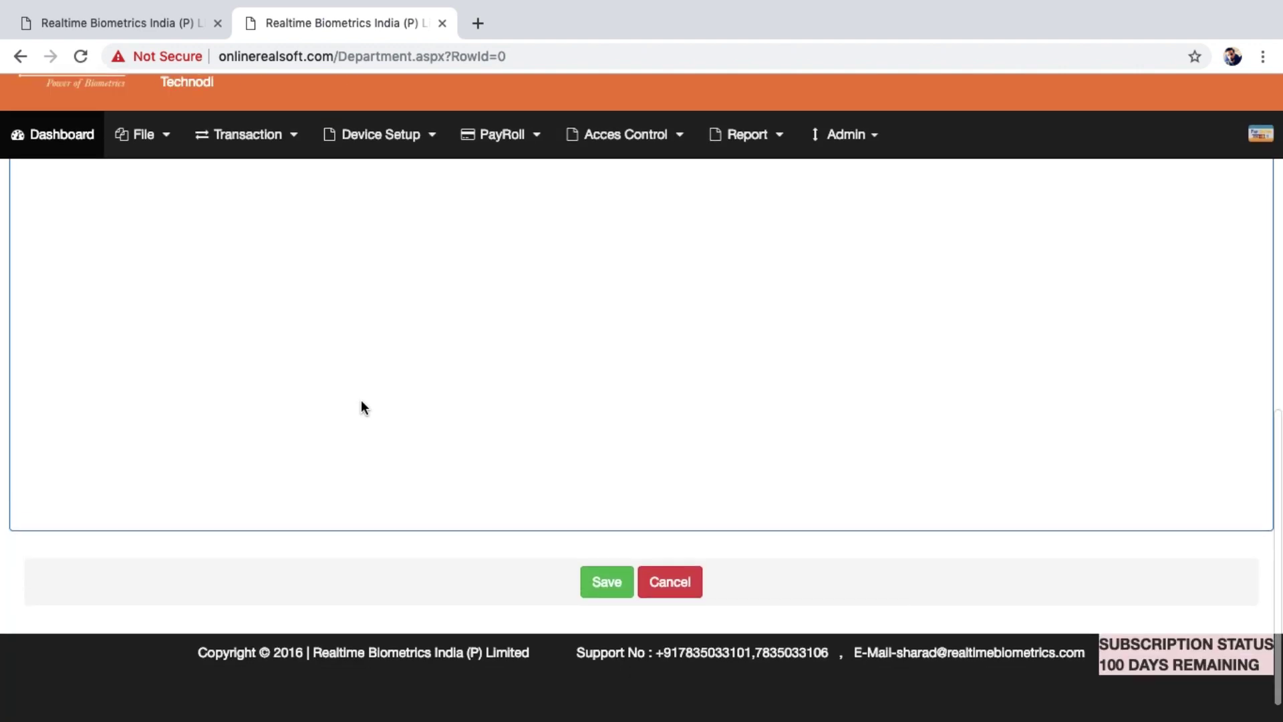
click(597, 623)
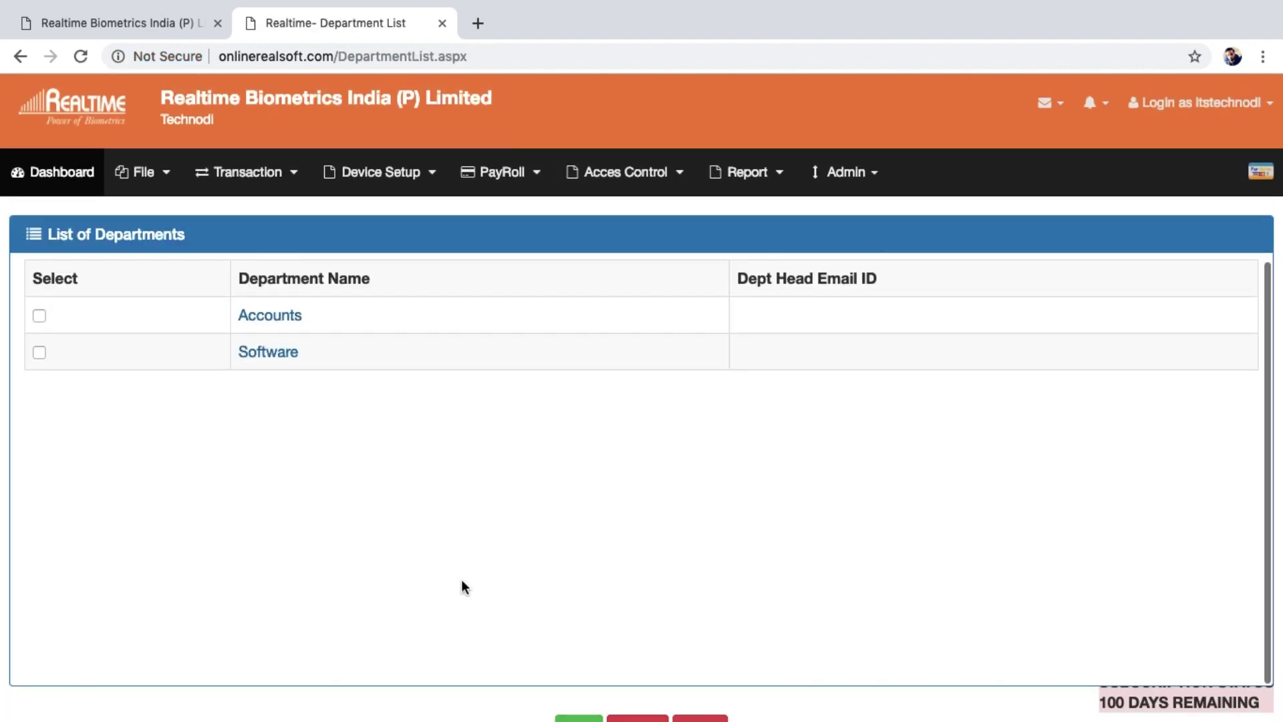
- Add and save the IT department
scroll(559, 646, down, 3)
scroll(559, 644, up, 1)
click(558, 645)
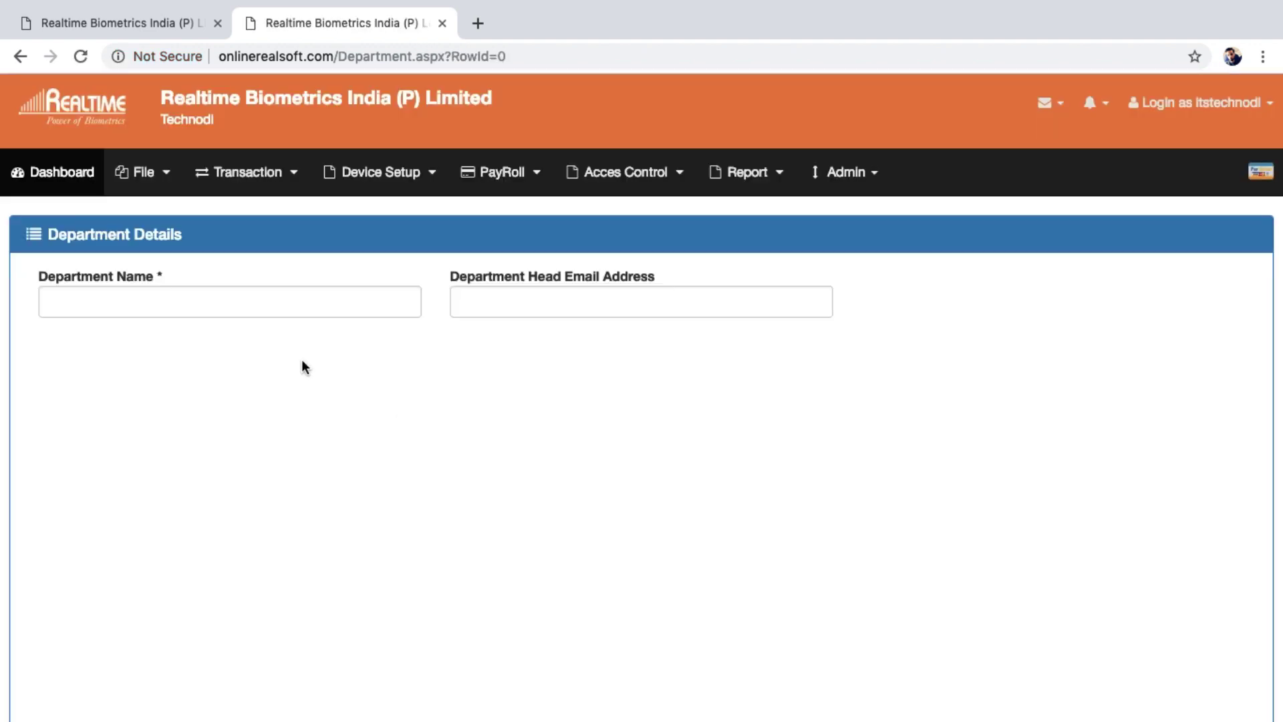
click(237, 308)
text(IT)
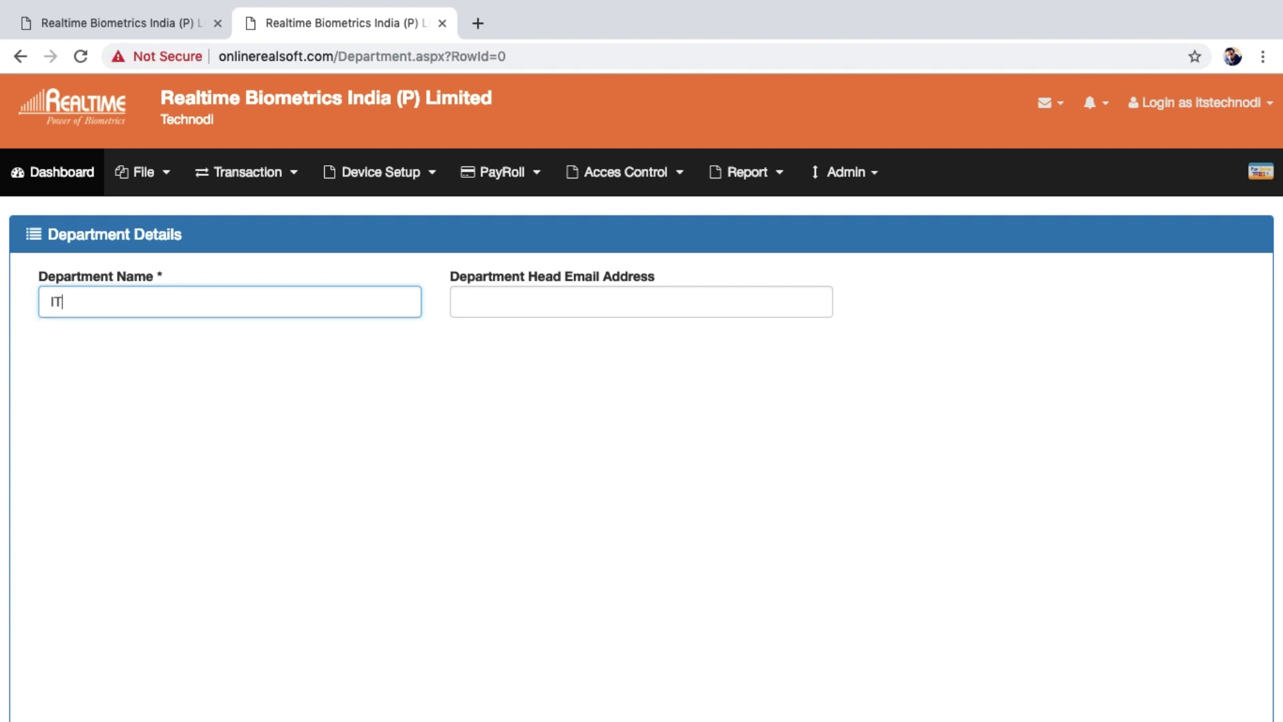
scroll(440, 440, down, 5)
scroll(442, 447, up, 1)
click(602, 616)
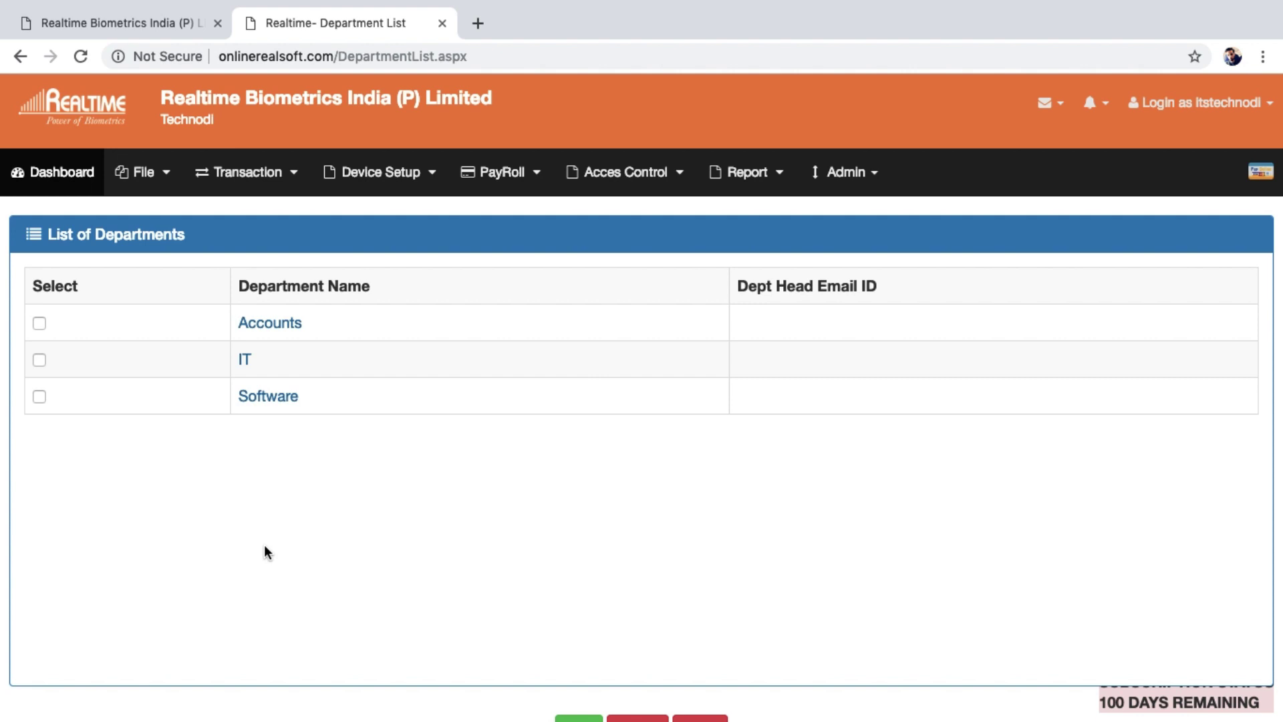
click(165, 174)
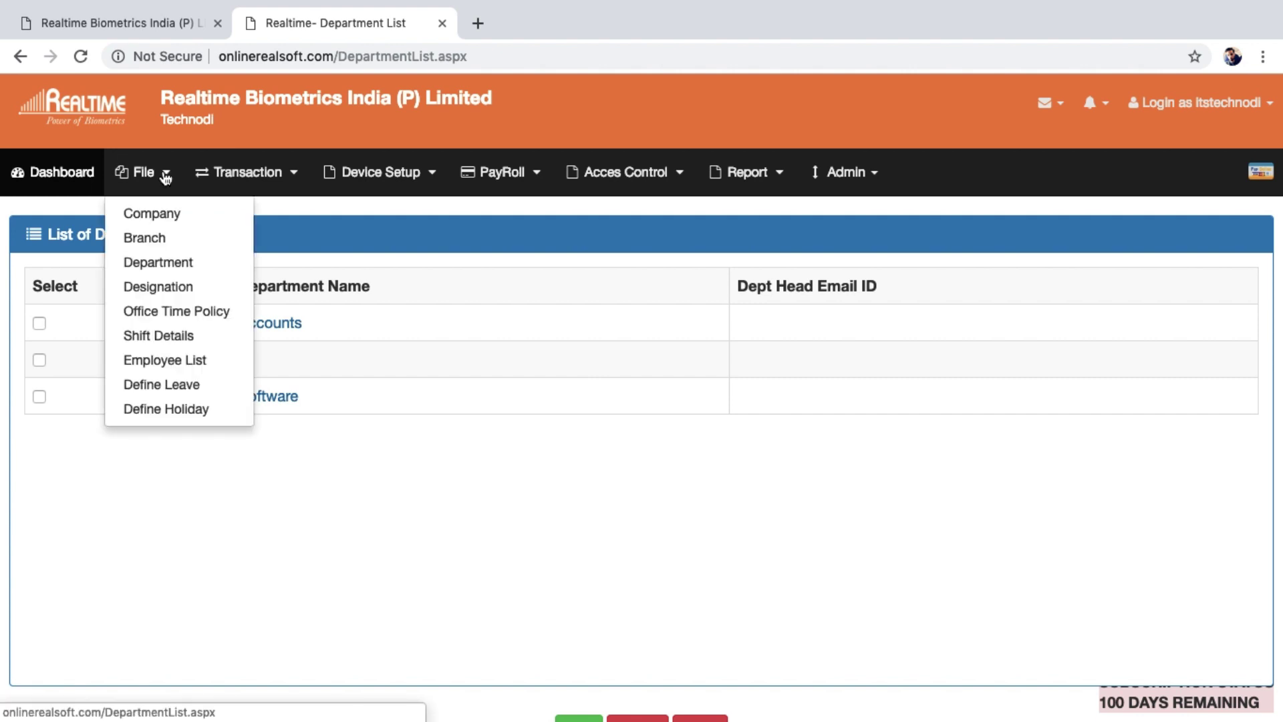
- Add and save the Support Engineere designation
click(172, 284)
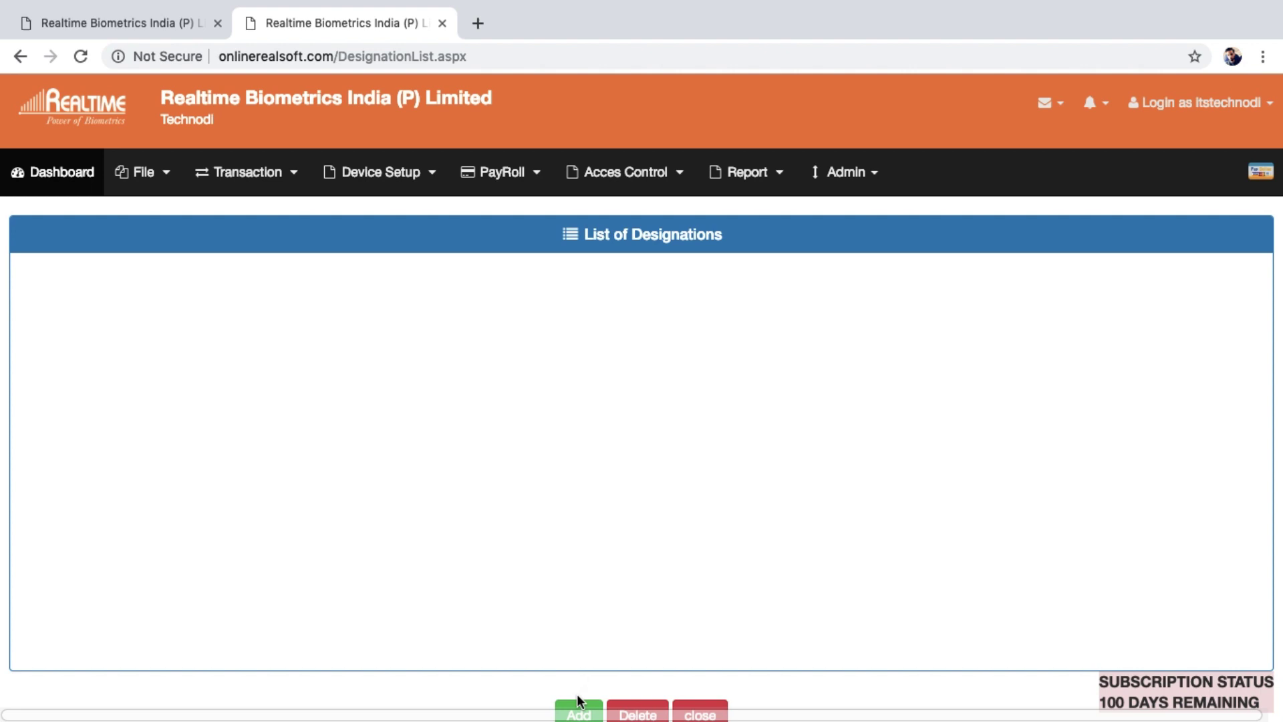
scroll(544, 582, down, 2)
click(579, 636)
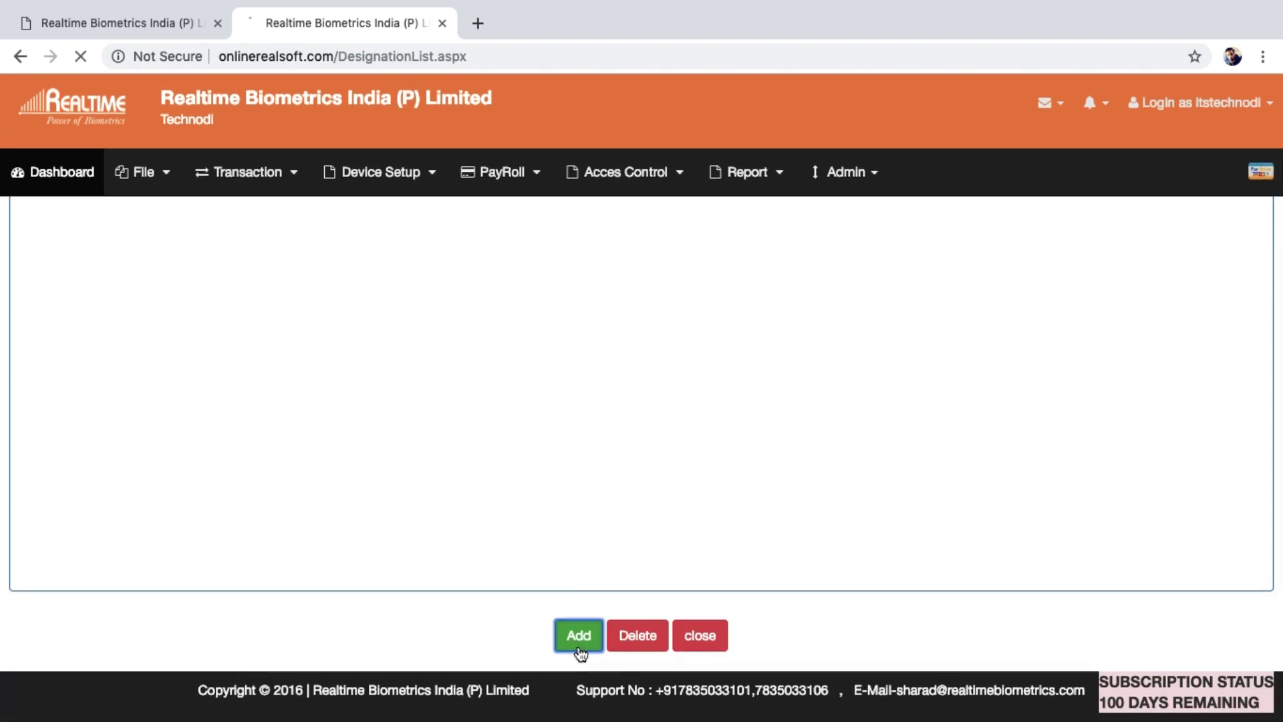
click(214, 301)
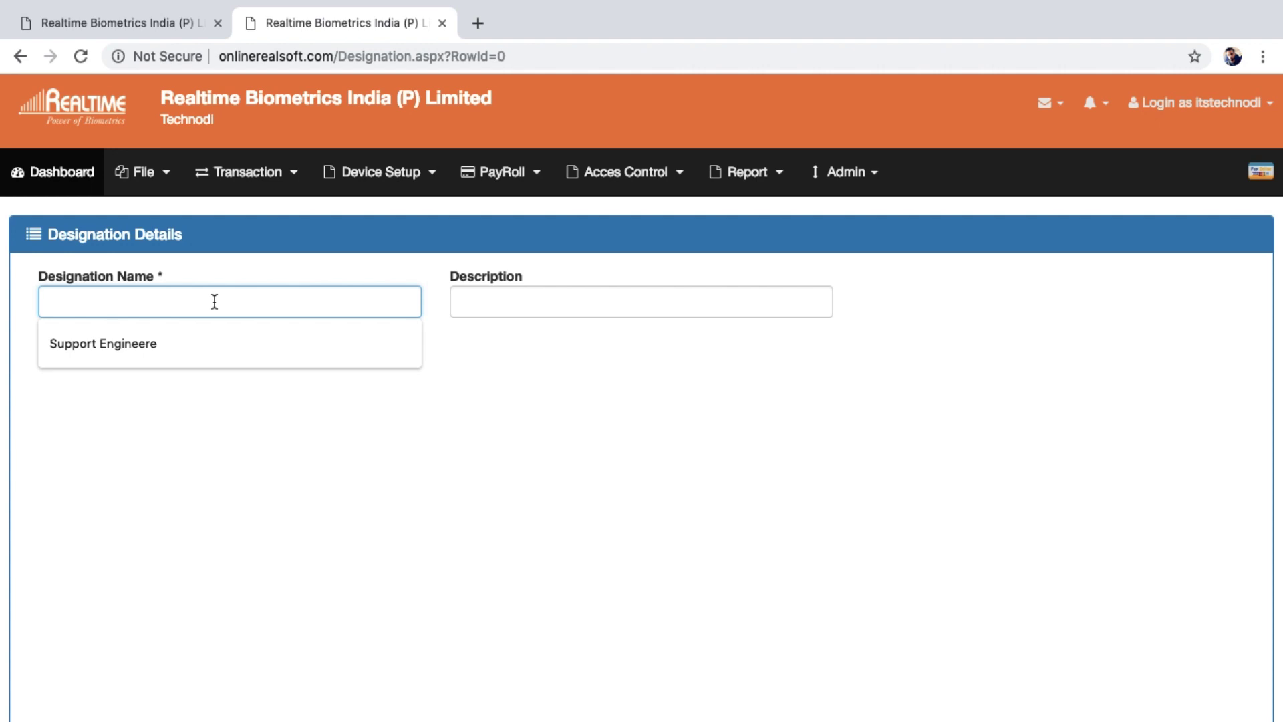
click(137, 358)
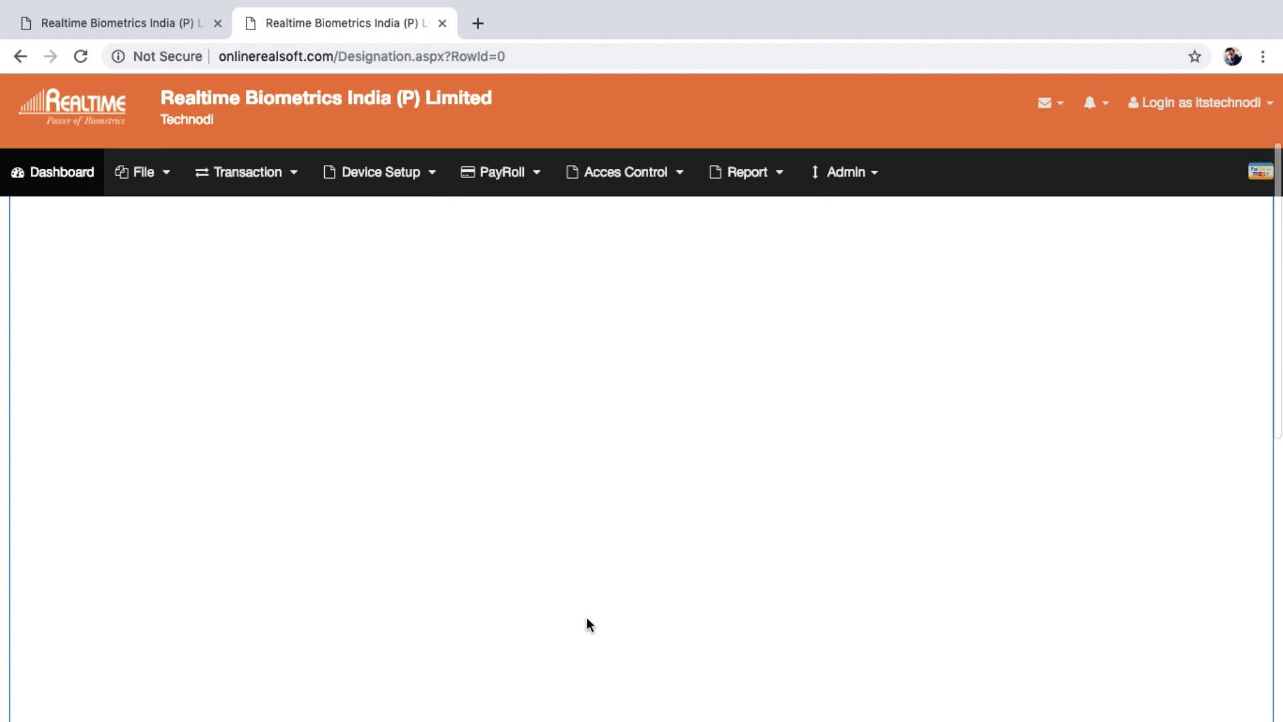
click(588, 618)
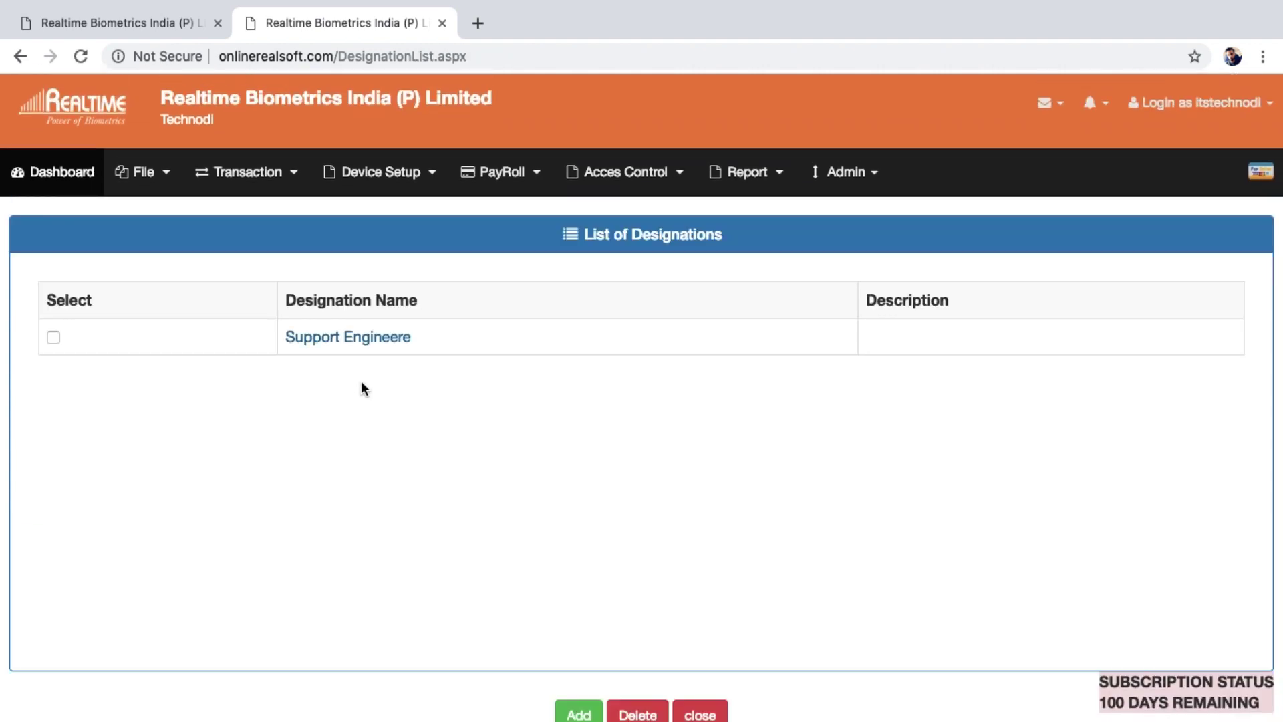
- Add and save the Accountant designation
click(576, 712)
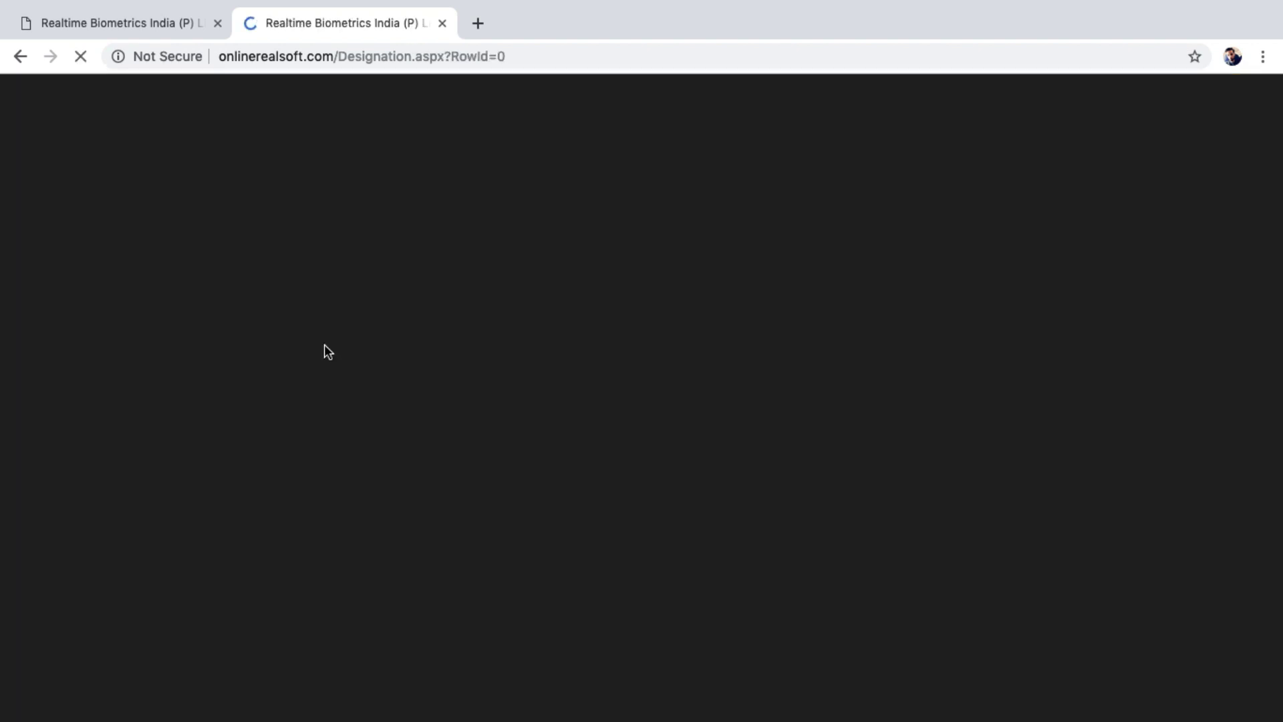
click(252, 307)
text(Accountant)
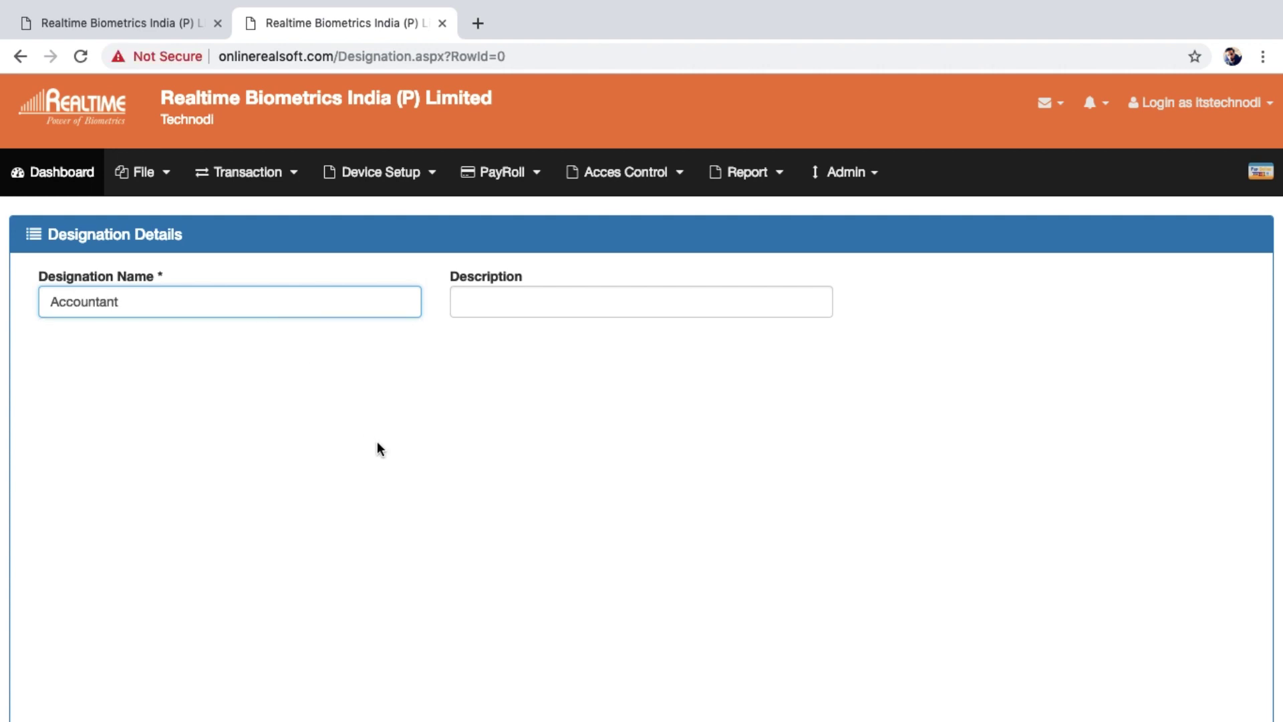
scroll(391, 444, down, 5)
click(605, 622)
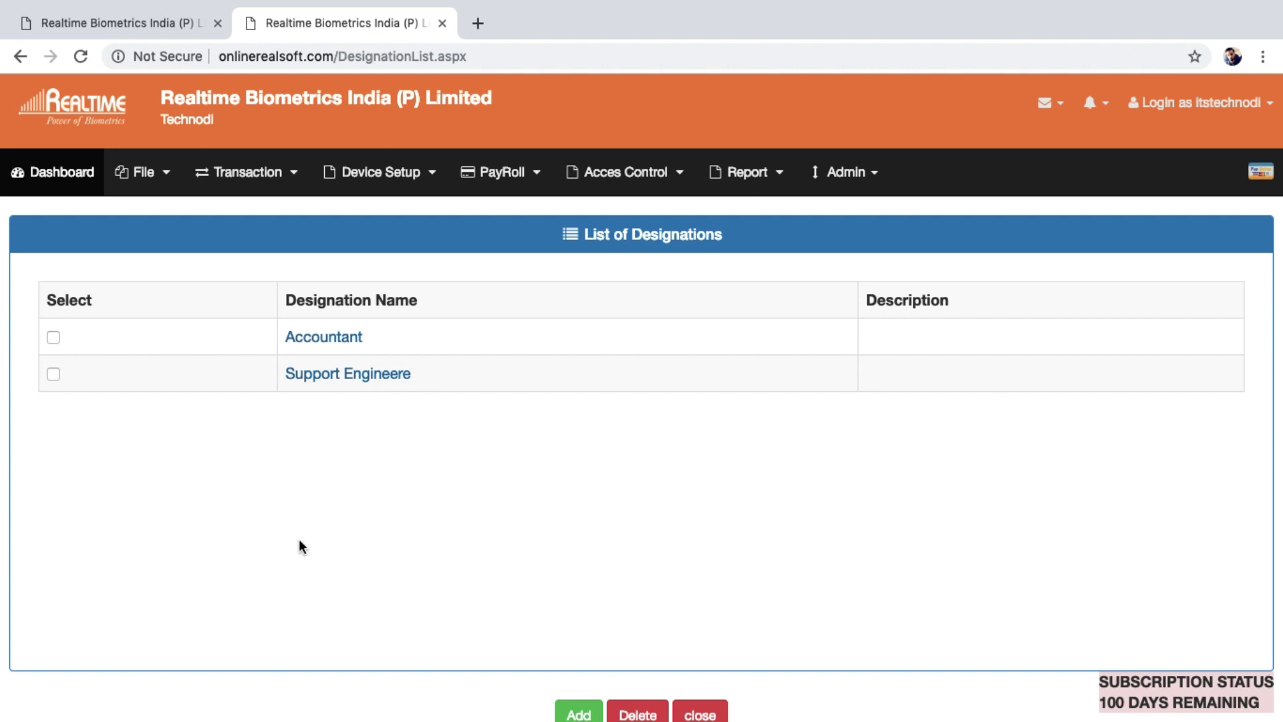
click(157, 172)
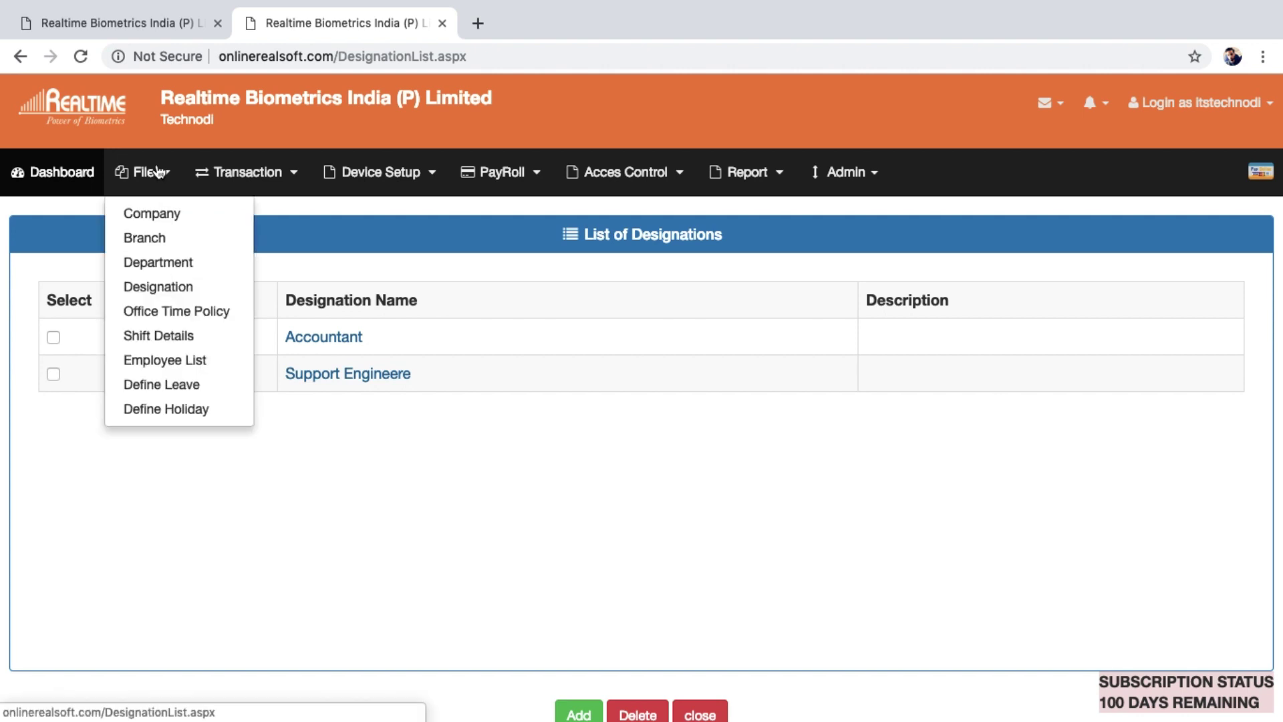
- Add a new employee policy and name it Staff
click(170, 312)
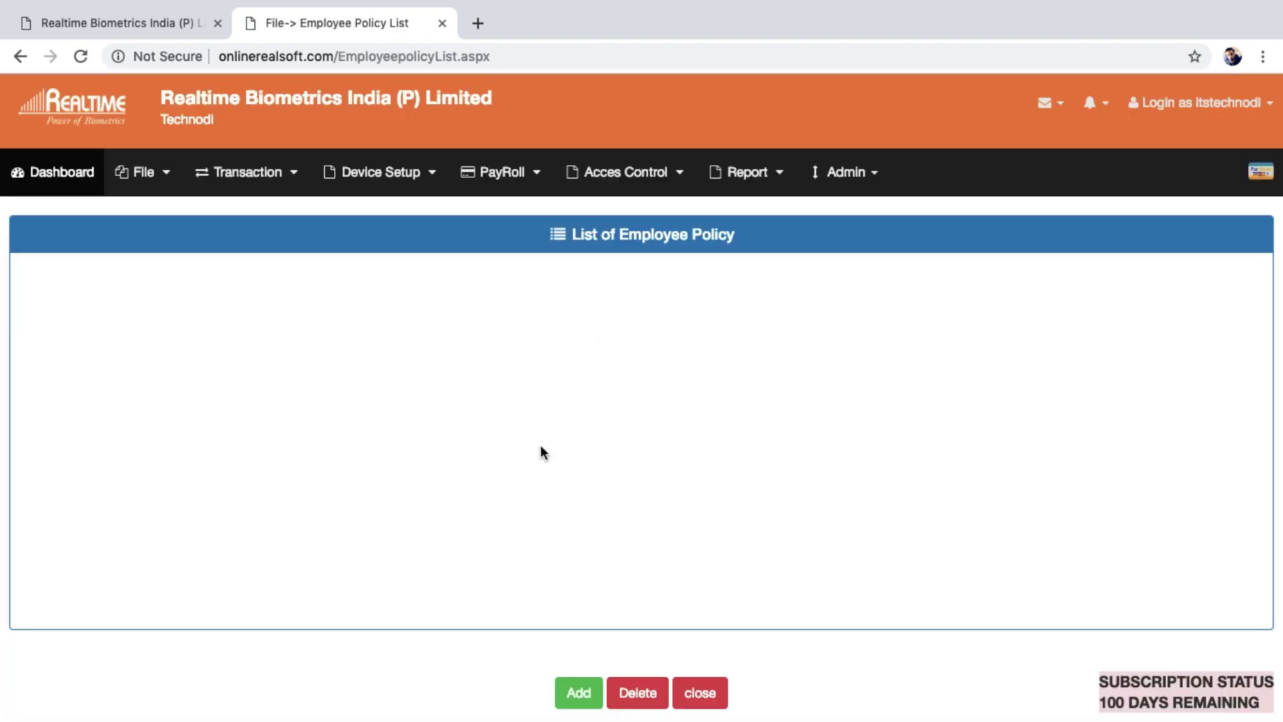
scroll(540, 444, down, 2)
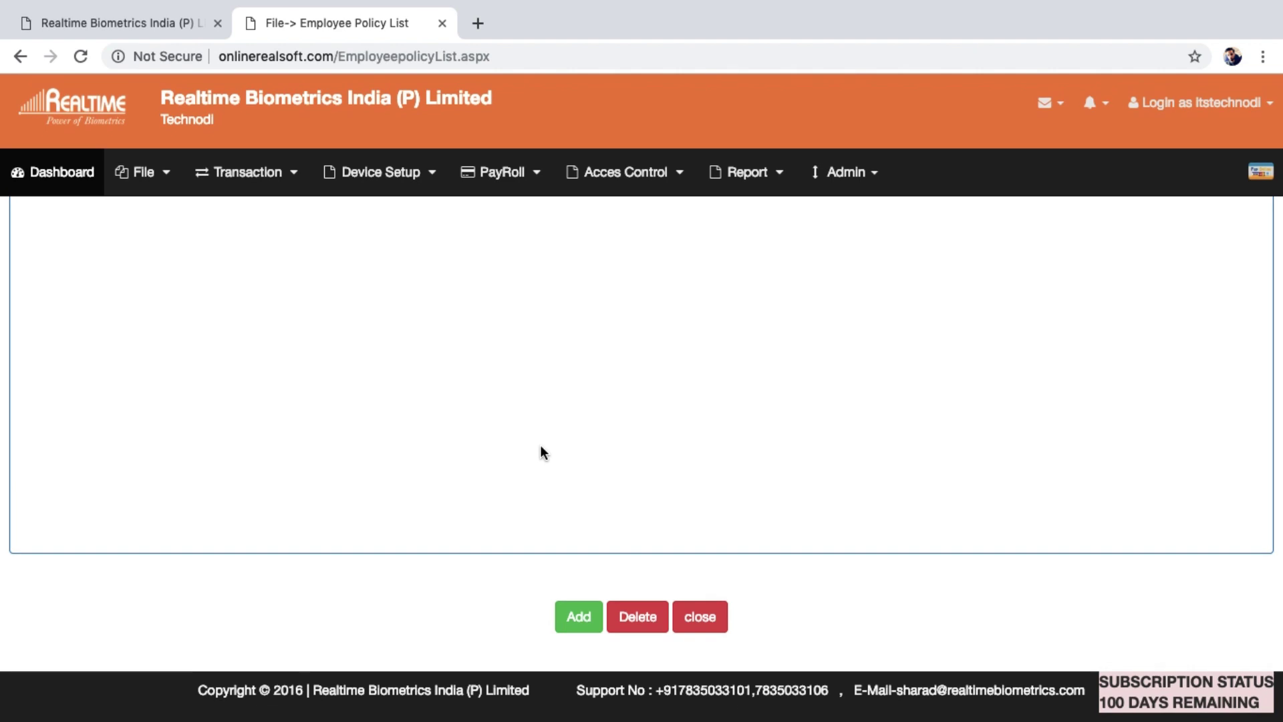
click(575, 617)
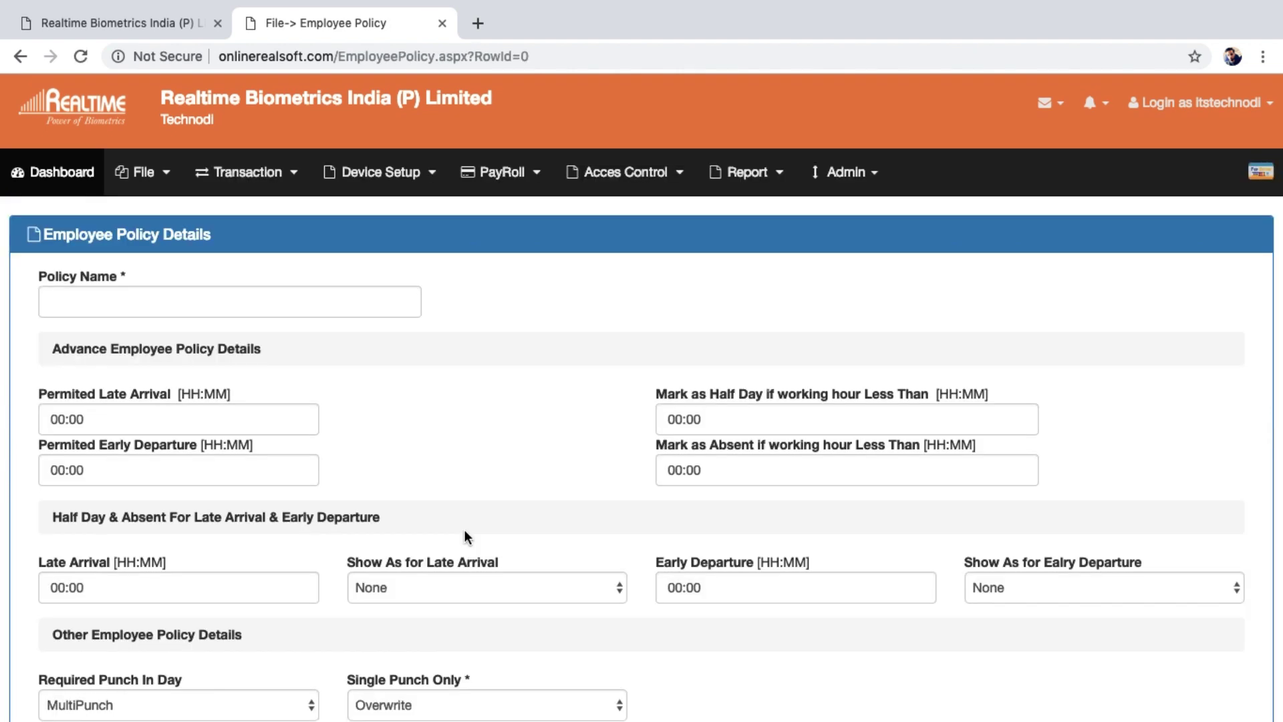
click(171, 305)
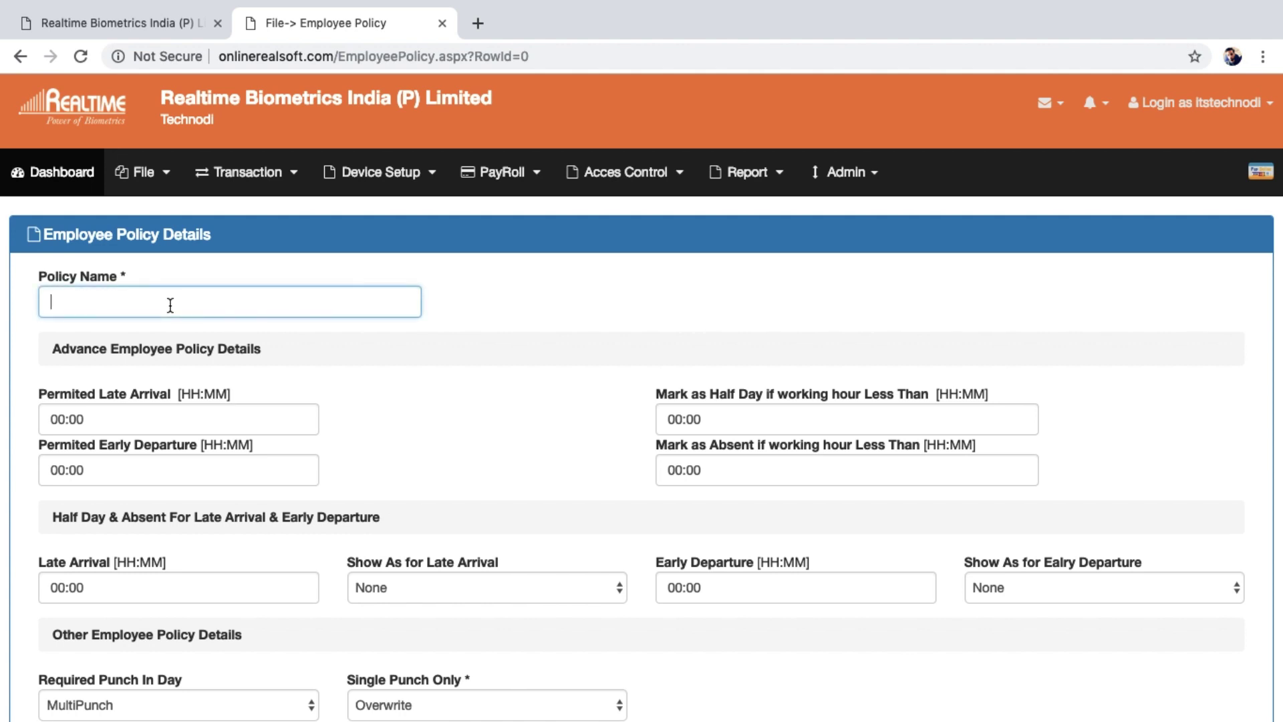
text(GEN)
key(BackSpace)
text(N)
click(484, 408)
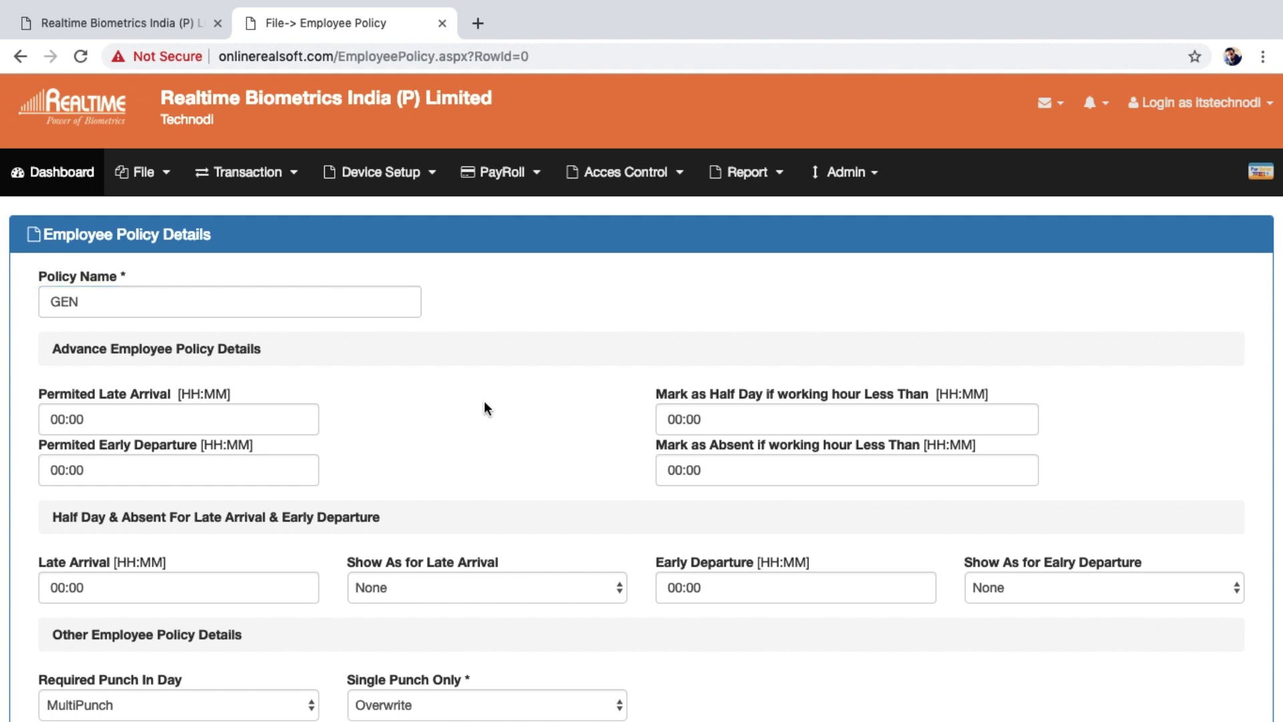
double_click(176, 303)
key(BackSpace)
text(Staff)
click(454, 387)
- Set the permitted late arrival allowance to 00:10
click(122, 422)
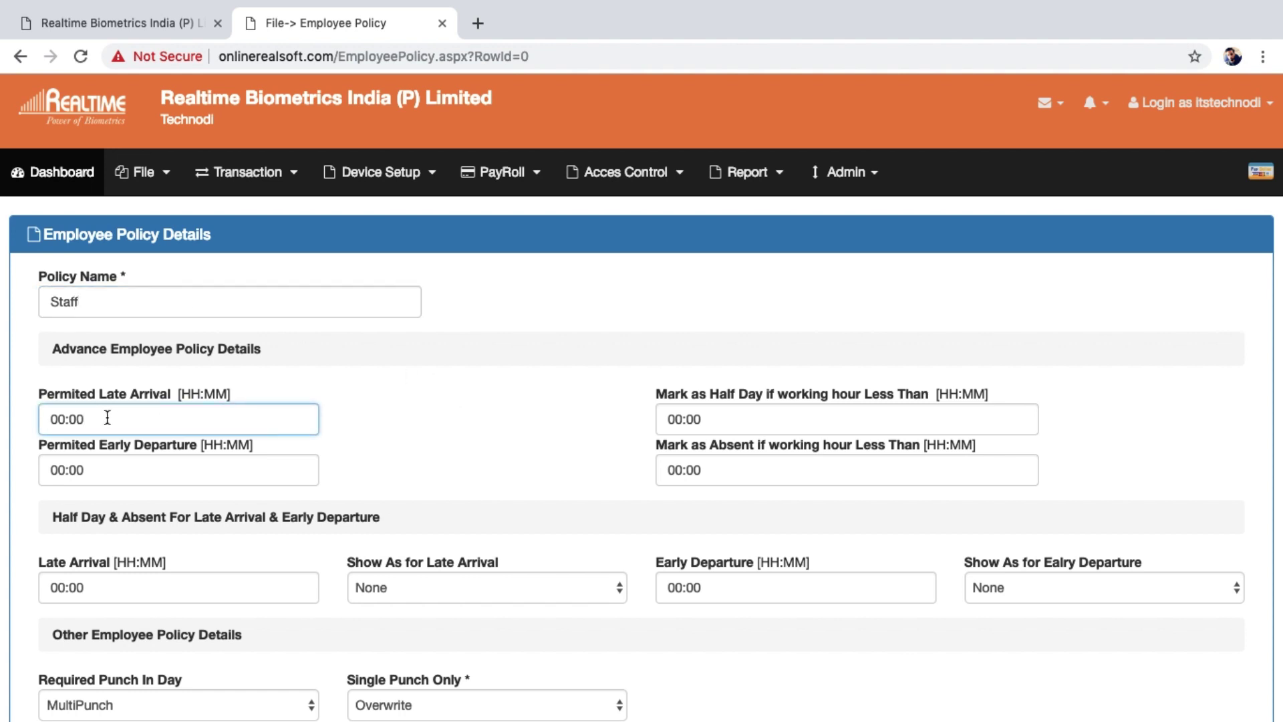
drag(38, 394, 187, 394)
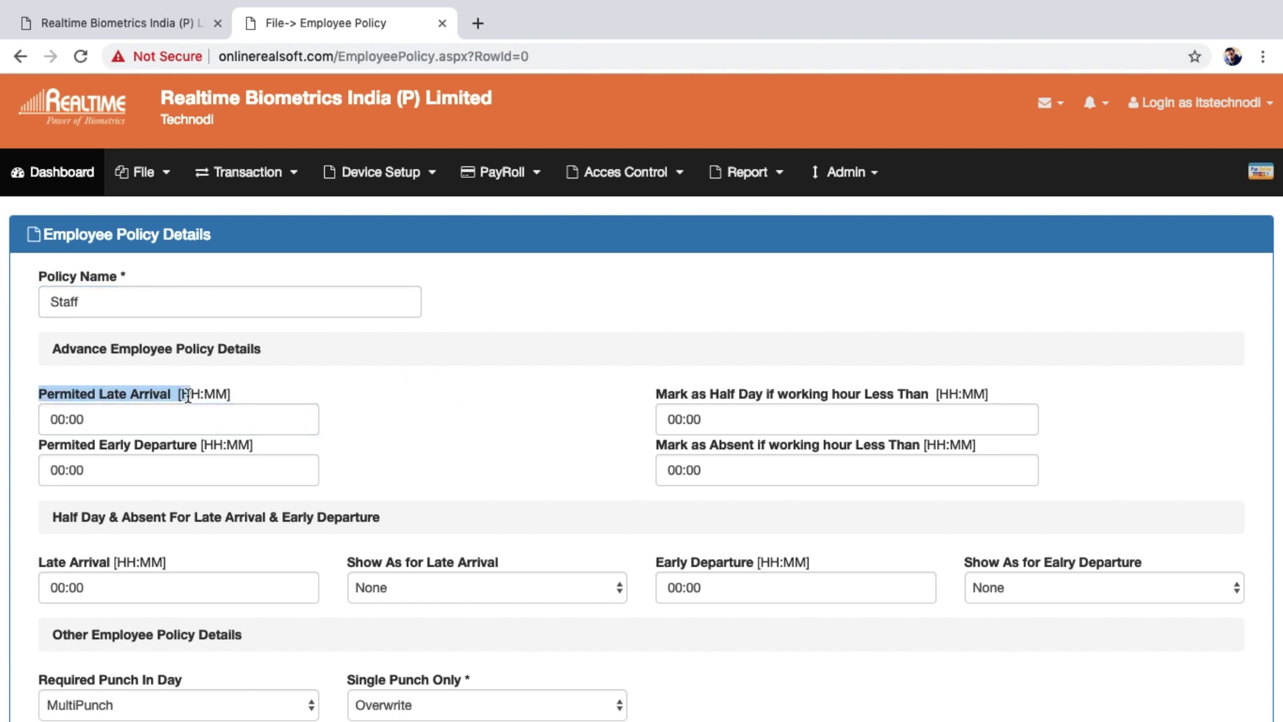
click(105, 424)
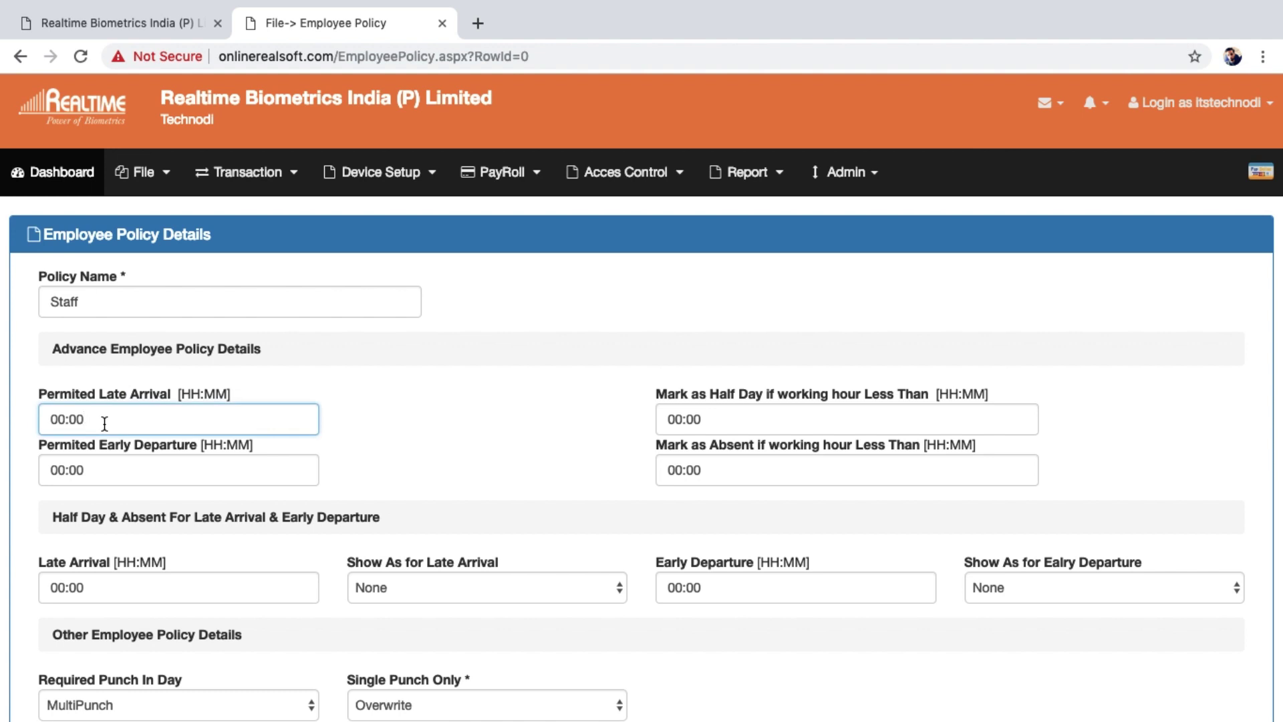
key(BackSpace)
key(BackSpace)
text(10)
drag(72, 419, 21, 425)
click(111, 419)
click(468, 419)
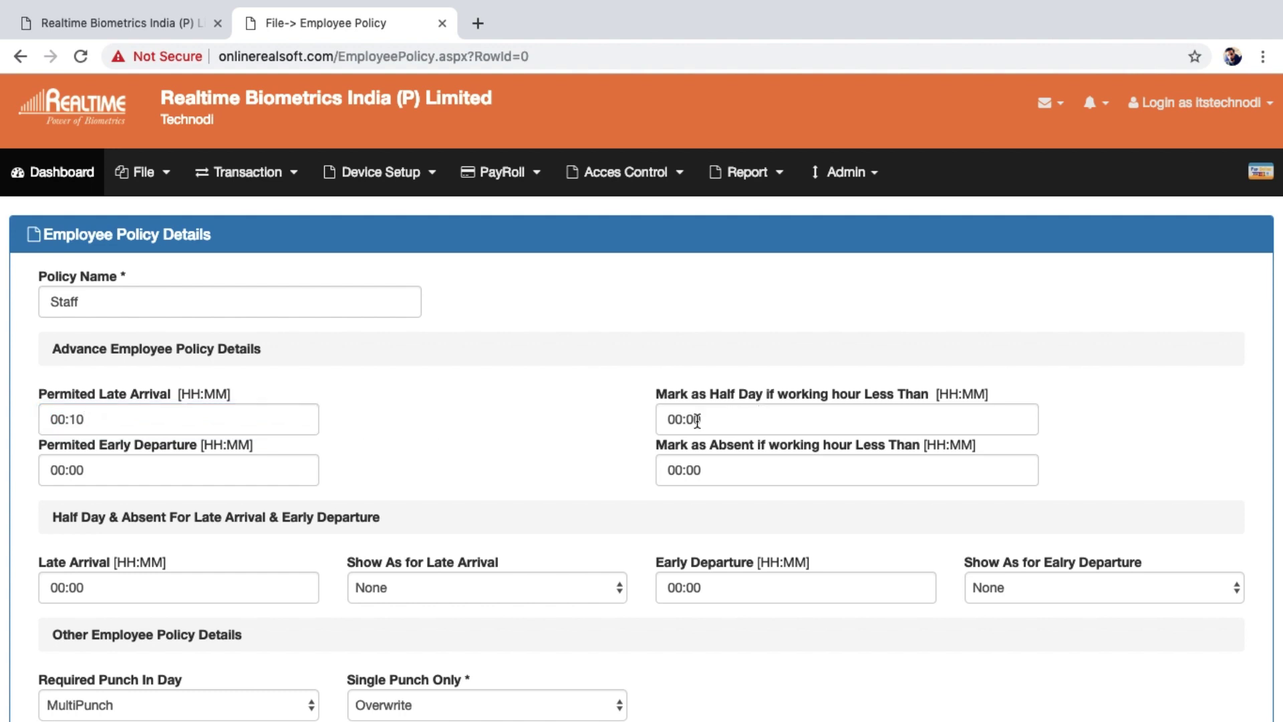
- Set the half-day threshold to 05:00
drag(649, 396, 927, 396)
click(894, 401)
double_click(729, 419)
key(BackSpace)
key(BackSpace)
key(BackSpace)
key(BackSpace)
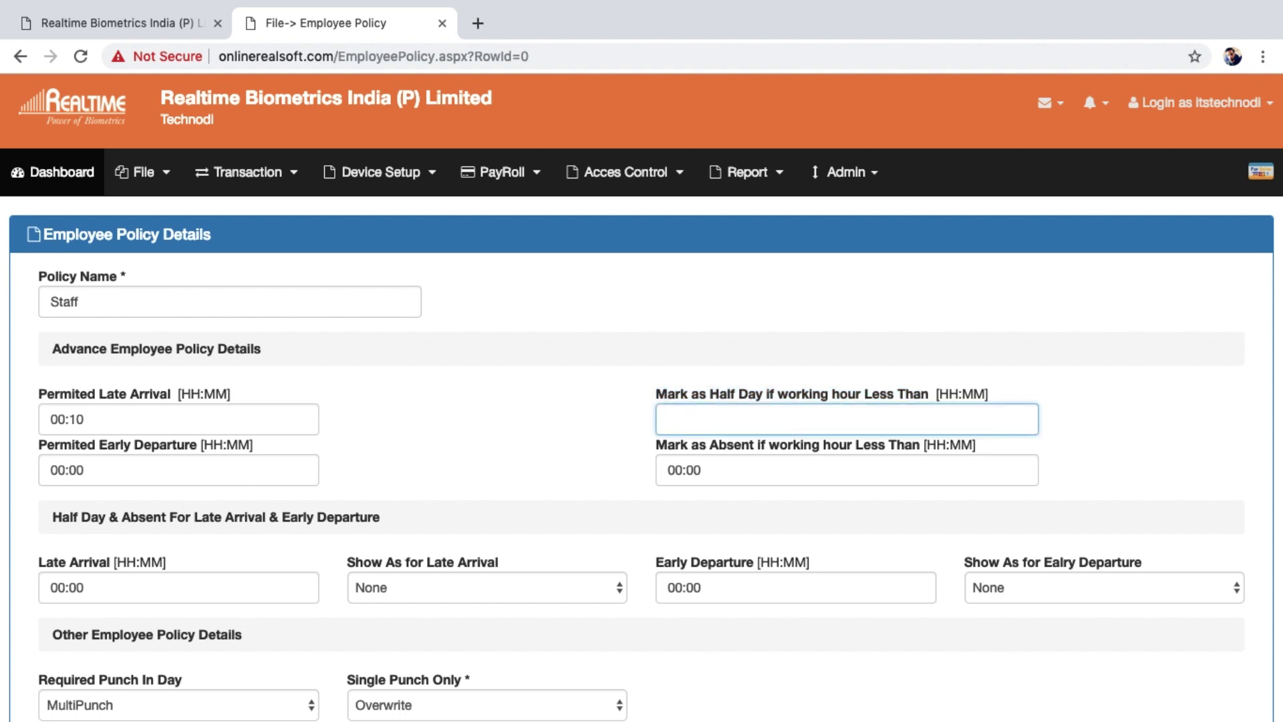
text(5)
key(BackSpace)
text(05:00)
drag(696, 419, 631, 420)
click(567, 418)
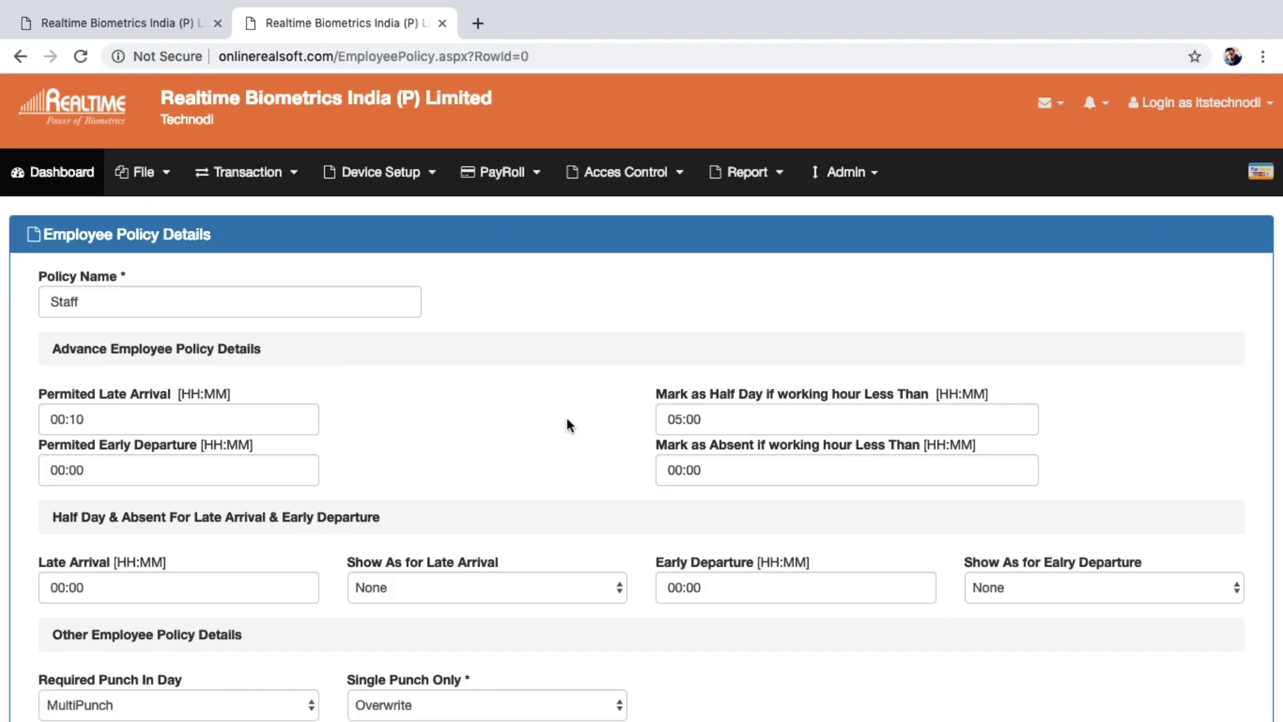
- Set the permitted early departure allowance to 00:10
scroll(561, 418, down, 2)
scroll(560, 418, down, 1)
drag(117, 348, 16, 342)
click(115, 345)
key(BackSpace)
key(BackSpace)
text(10)
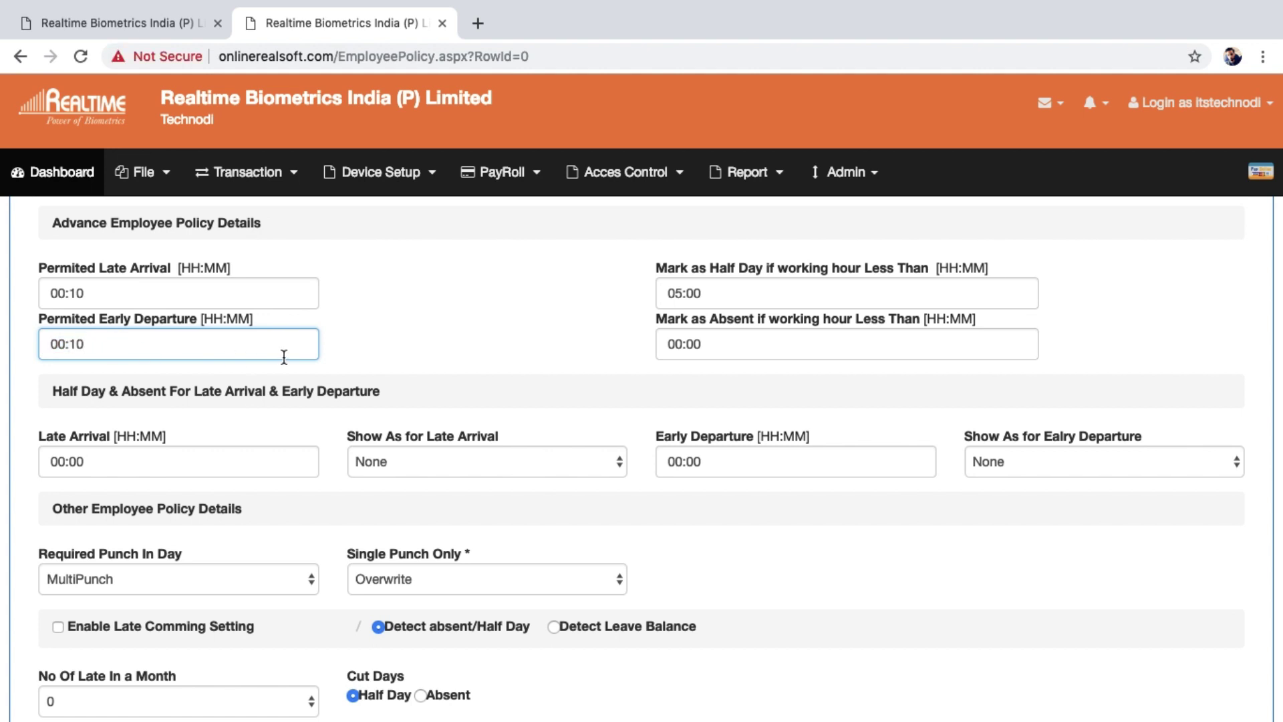
click(375, 352)
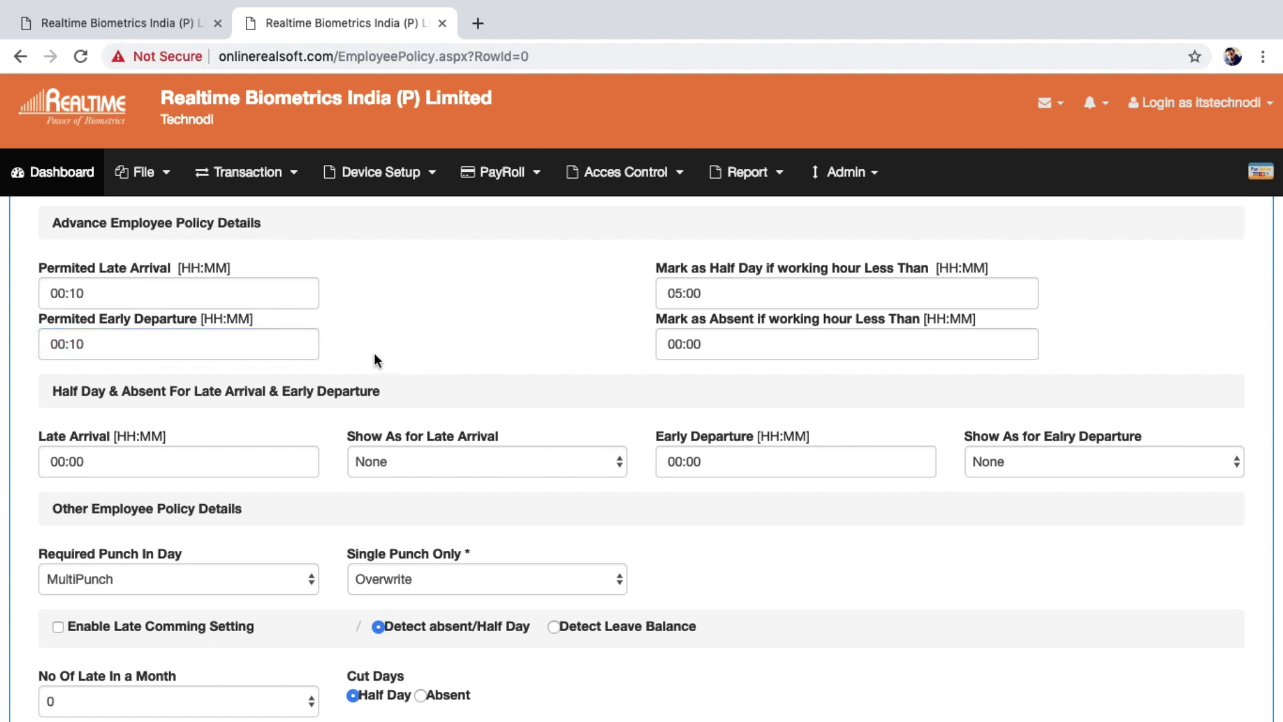
- Change the mark-as-absent threshold to read 02
click(718, 343)
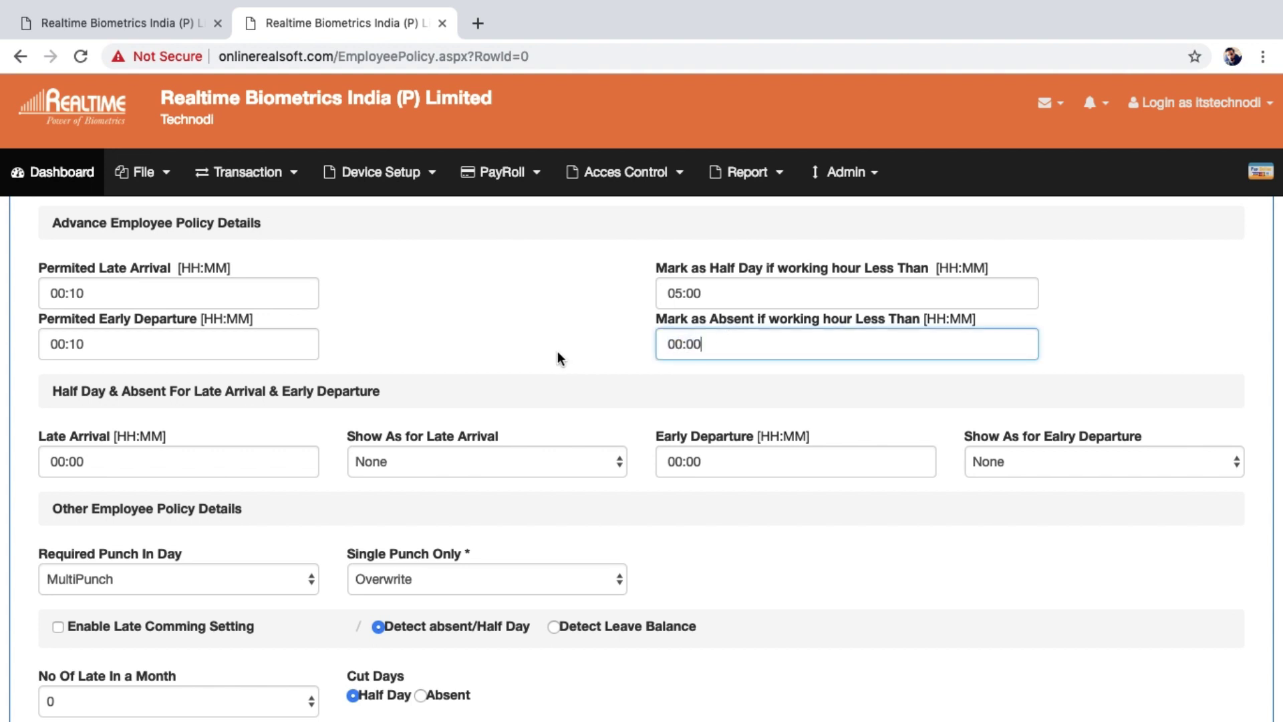
double_click(716, 346)
key(Right)
key(BackSpace)
key(BackSpace)
key(BackSpace)
key(BackSpace)
text(2)
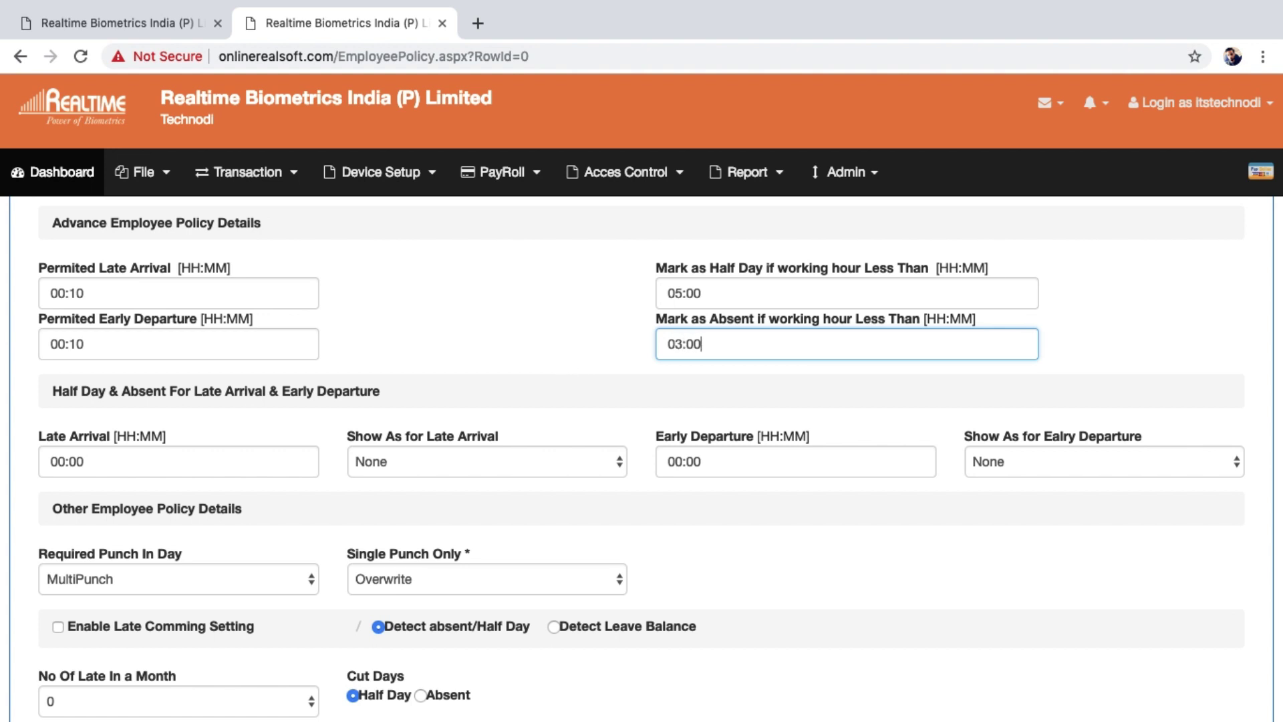
- Review the Staff policy's Permited Late Arrival and Late Arrival fields
drag(706, 342, 839, 319)
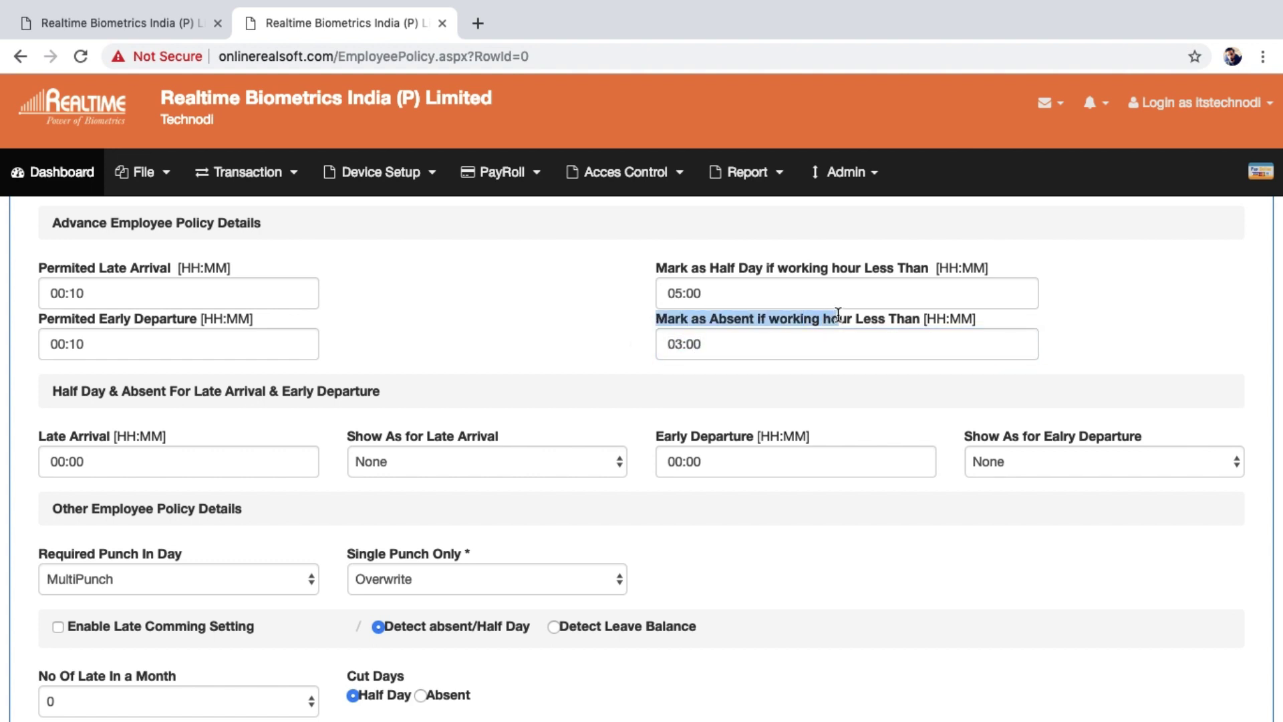
click(561, 341)
scroll(560, 345, down, 2)
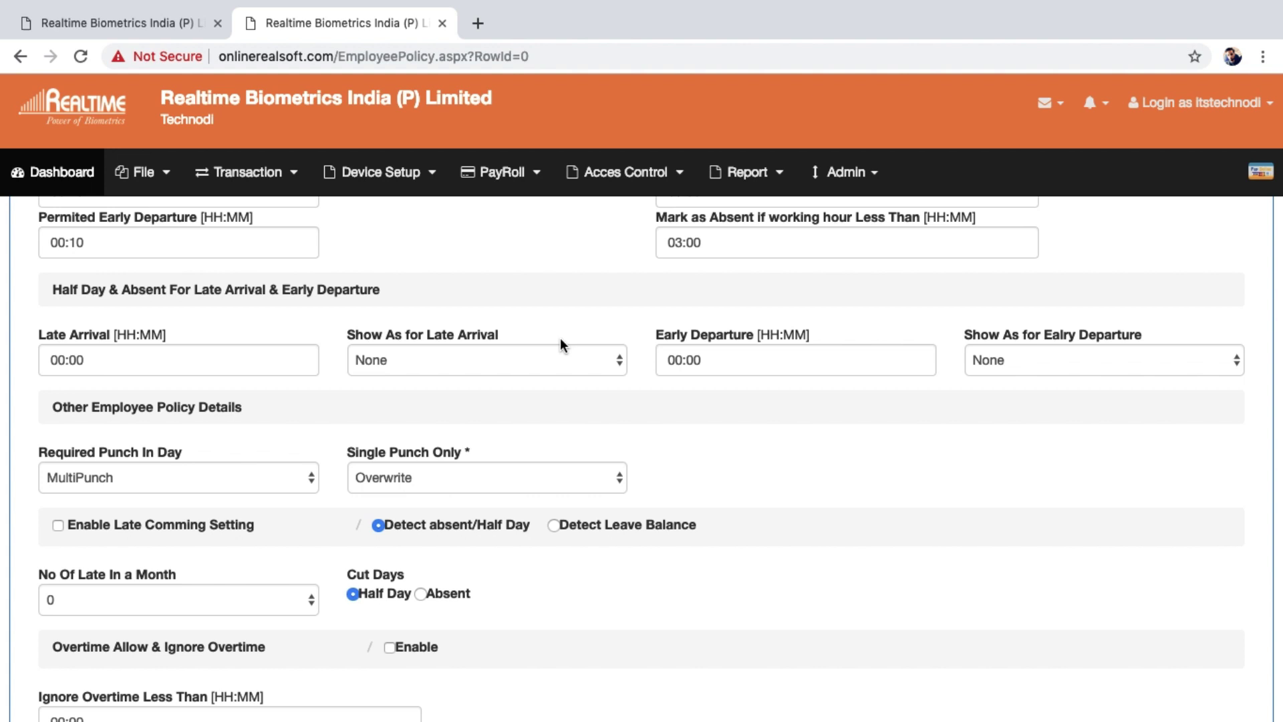
click(107, 363)
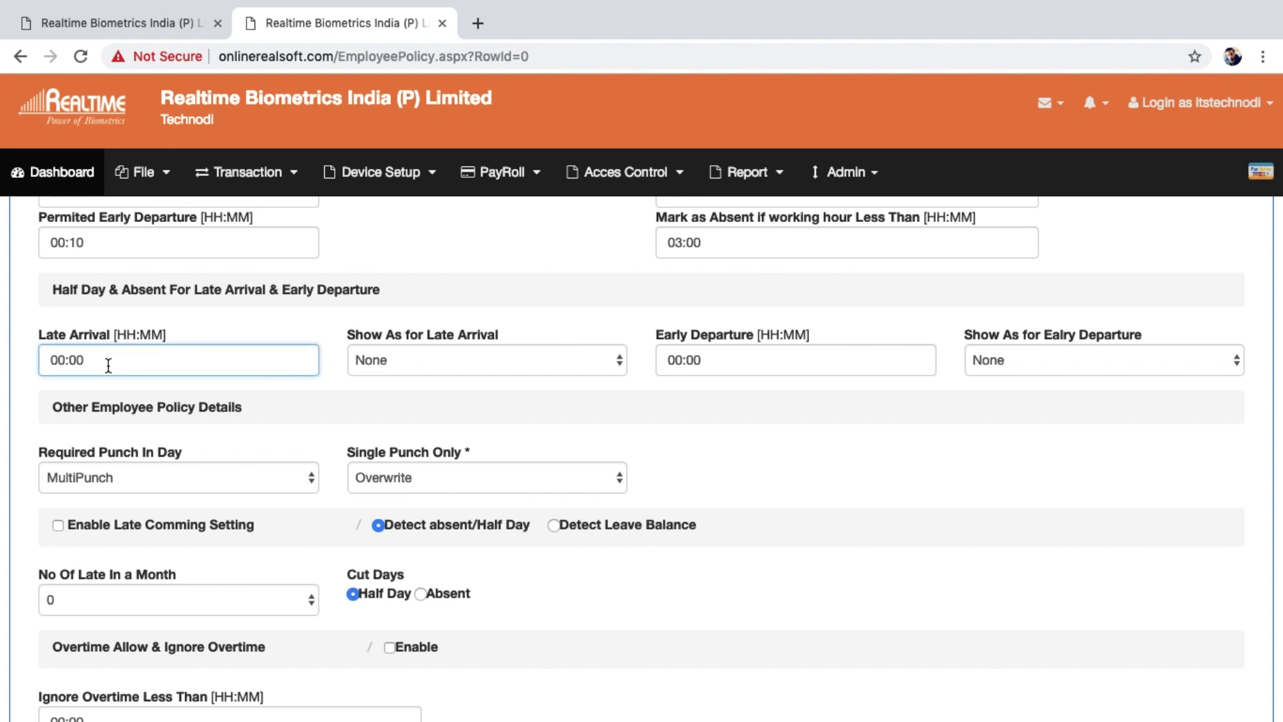
scroll(108, 367, up, 1)
click(98, 257)
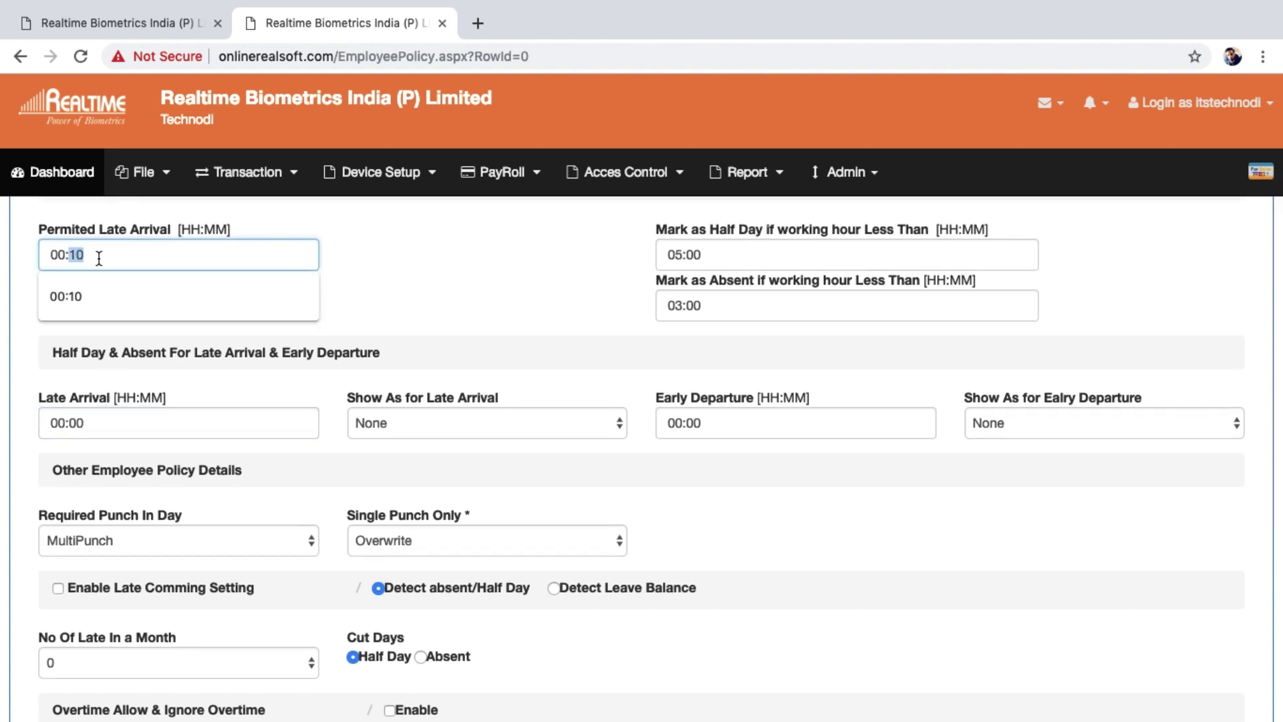
click(99, 258)
scroll(99, 258, down, 1)
- Set the Late Arrival threshold to 02:00 with Cut Half Day as its penalty
click(100, 392)
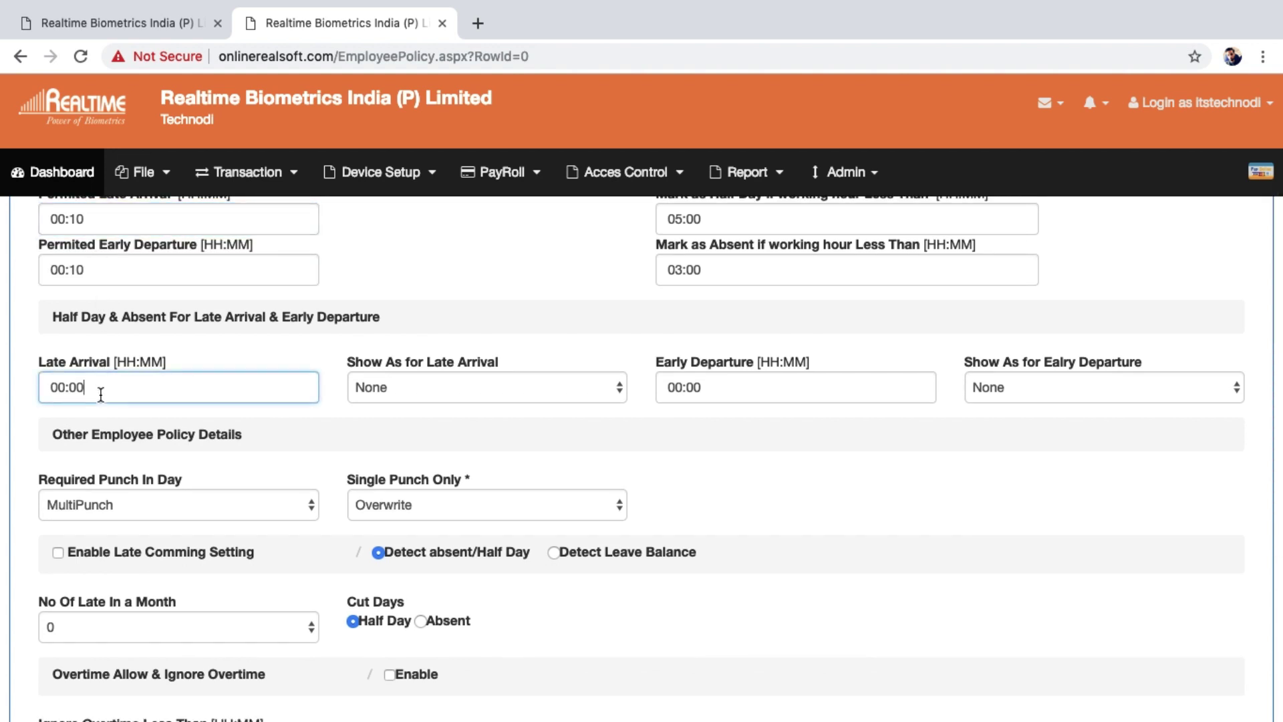
key(super+a)
key(BackSpace)
text(02:00)
click(215, 419)
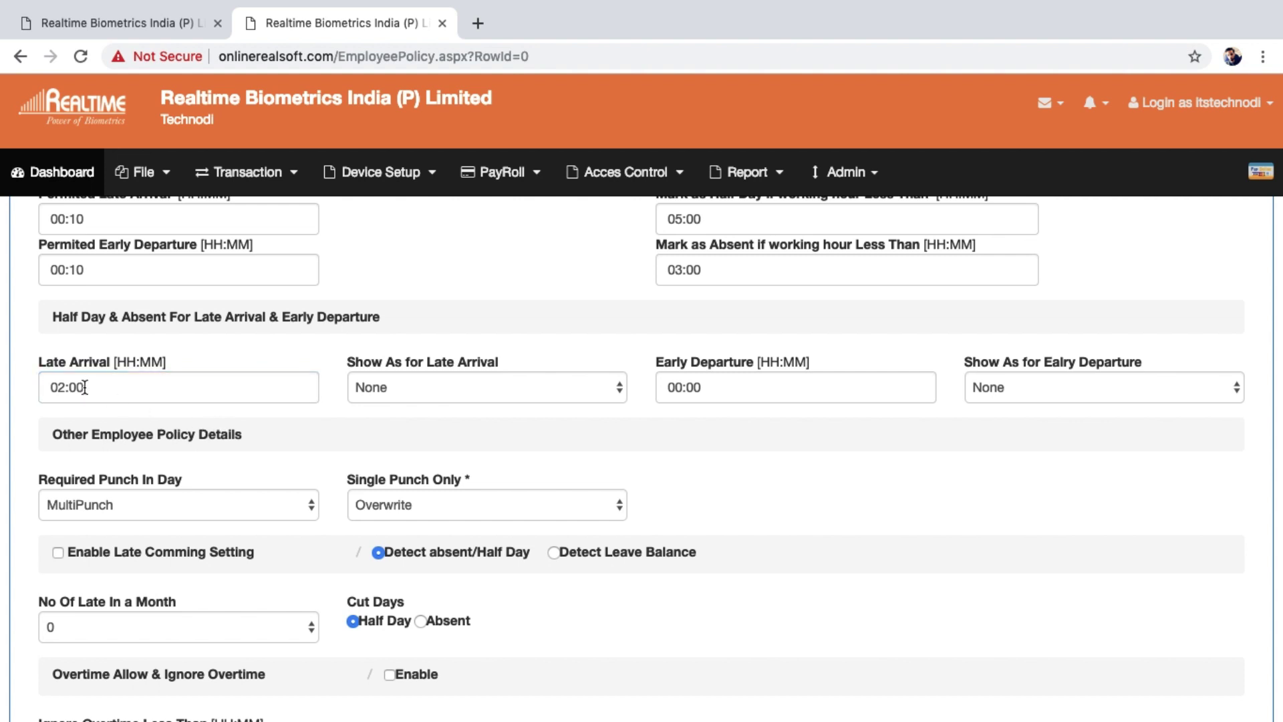
click(611, 399)
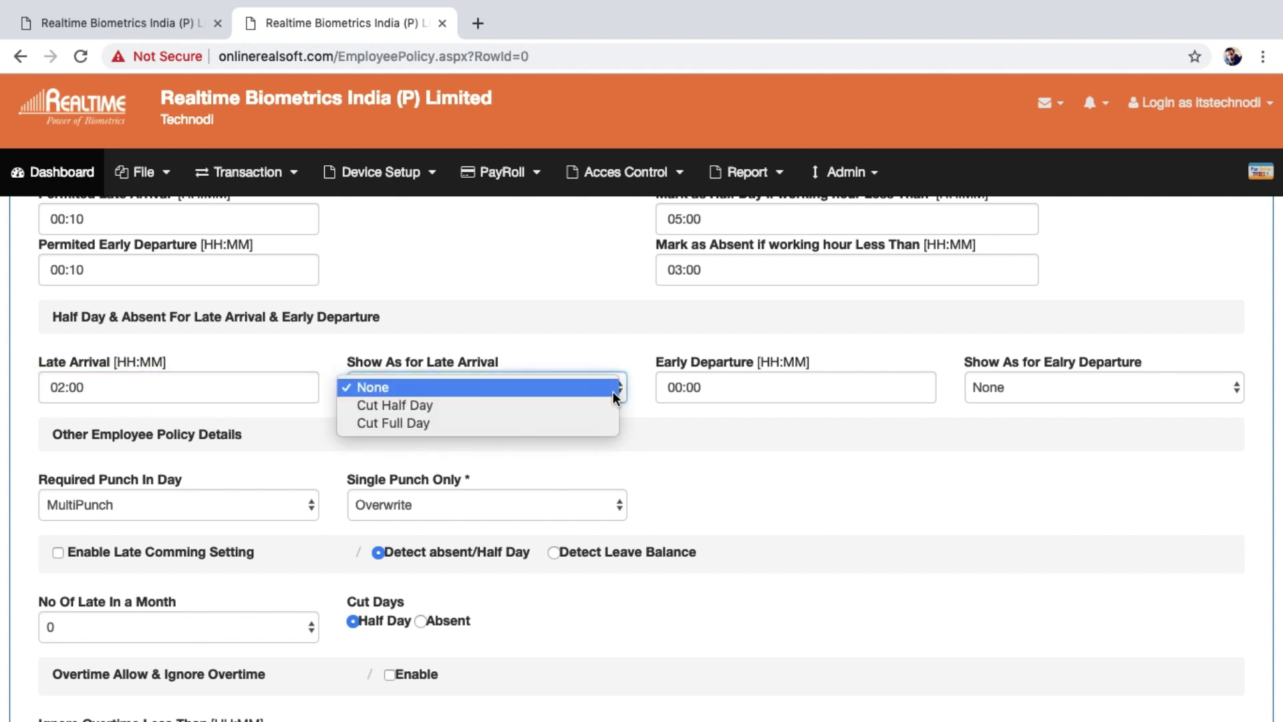
click(421, 408)
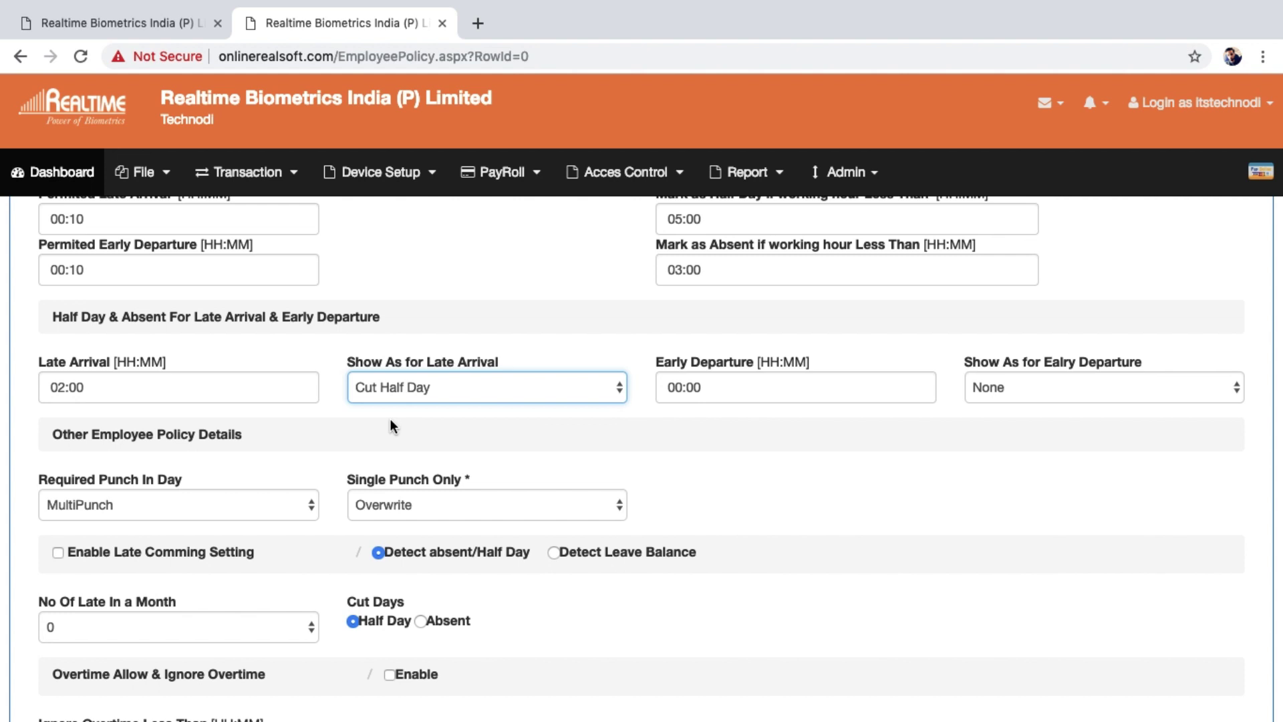
click(148, 388)
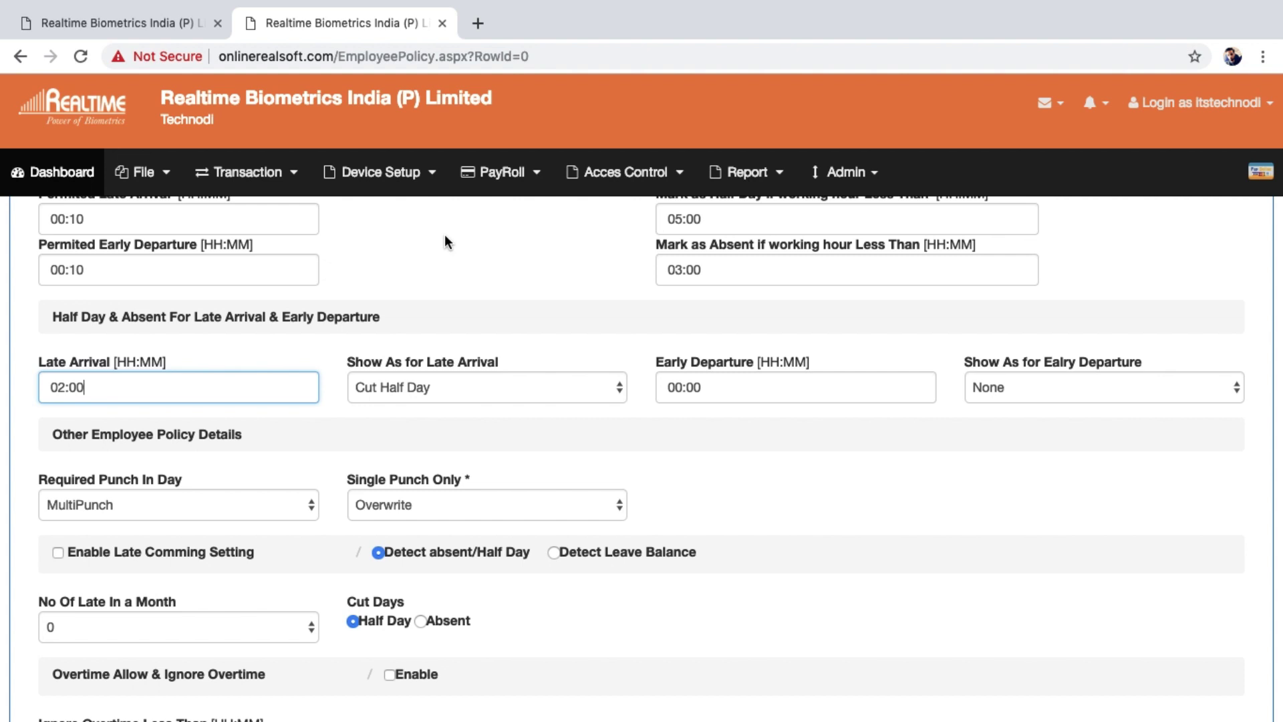
- Set Early Departure to 00:30 and show it as Cut Half Day
click(730, 400)
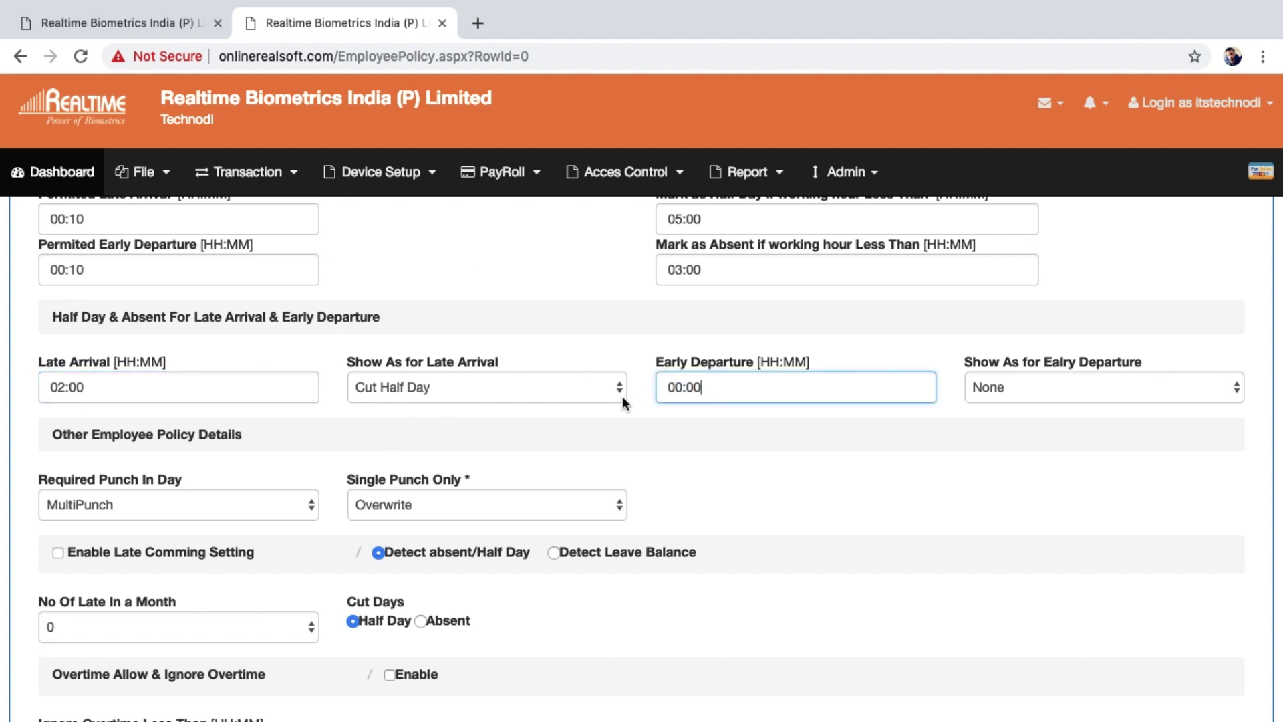
key(BackSpace)
key(BackSpace)
text(30:)
text(00)
key(BackSpace)
key(BackSpace)
key(BackSpace)
key(BackSpace)
key(BackSpace)
key(BackSpace)
key(BackSpace)
text(00:30)
click(1192, 388)
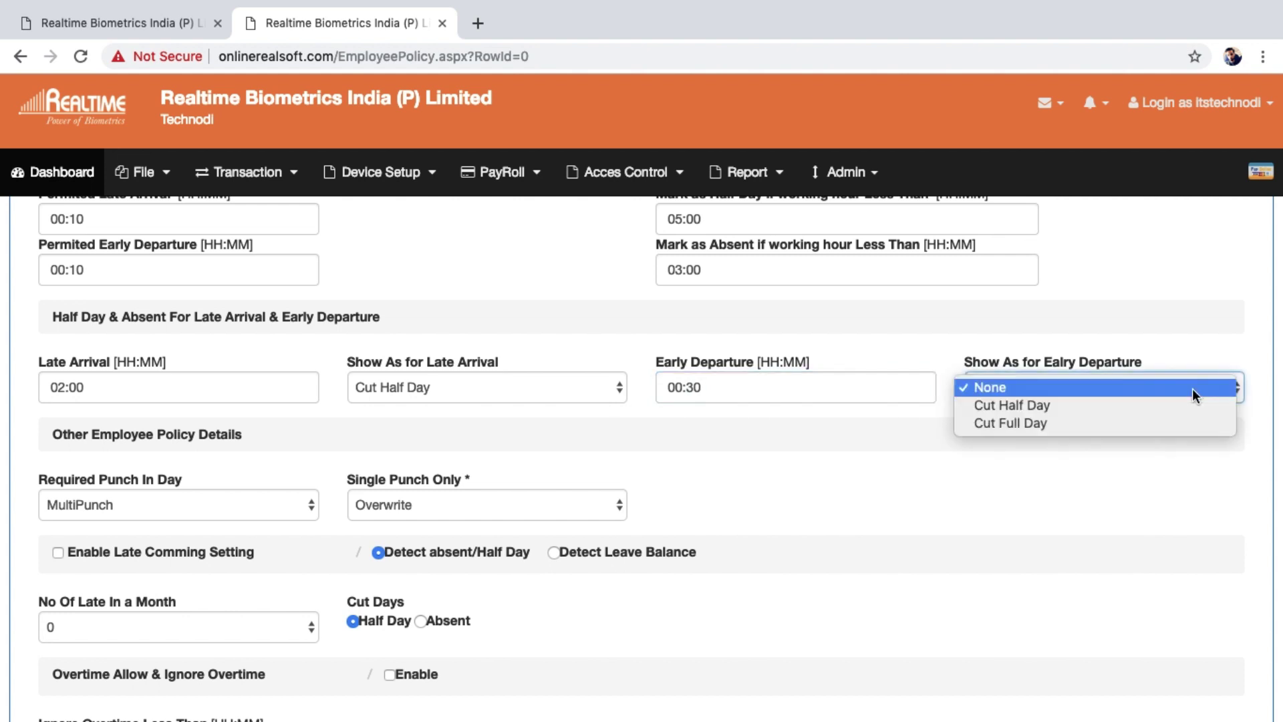
click(1044, 406)
click(856, 442)
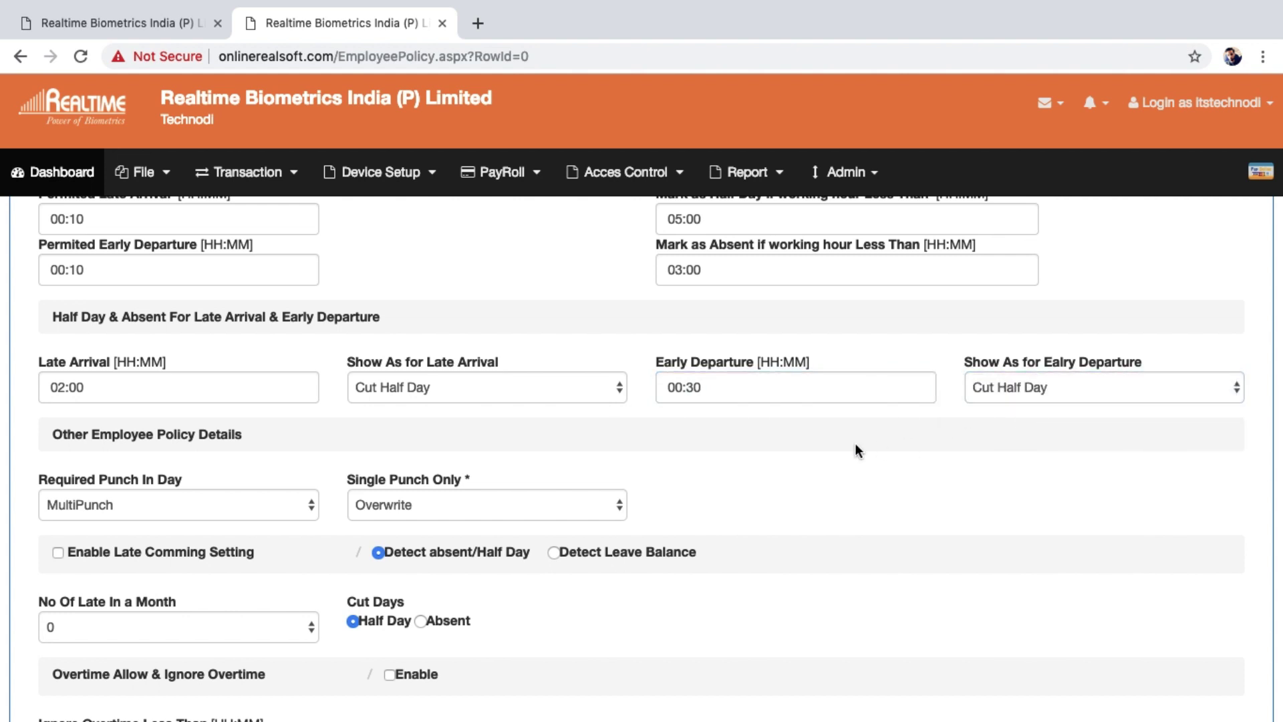
scroll(855, 443, down, 3)
scroll(855, 442, down, 2)
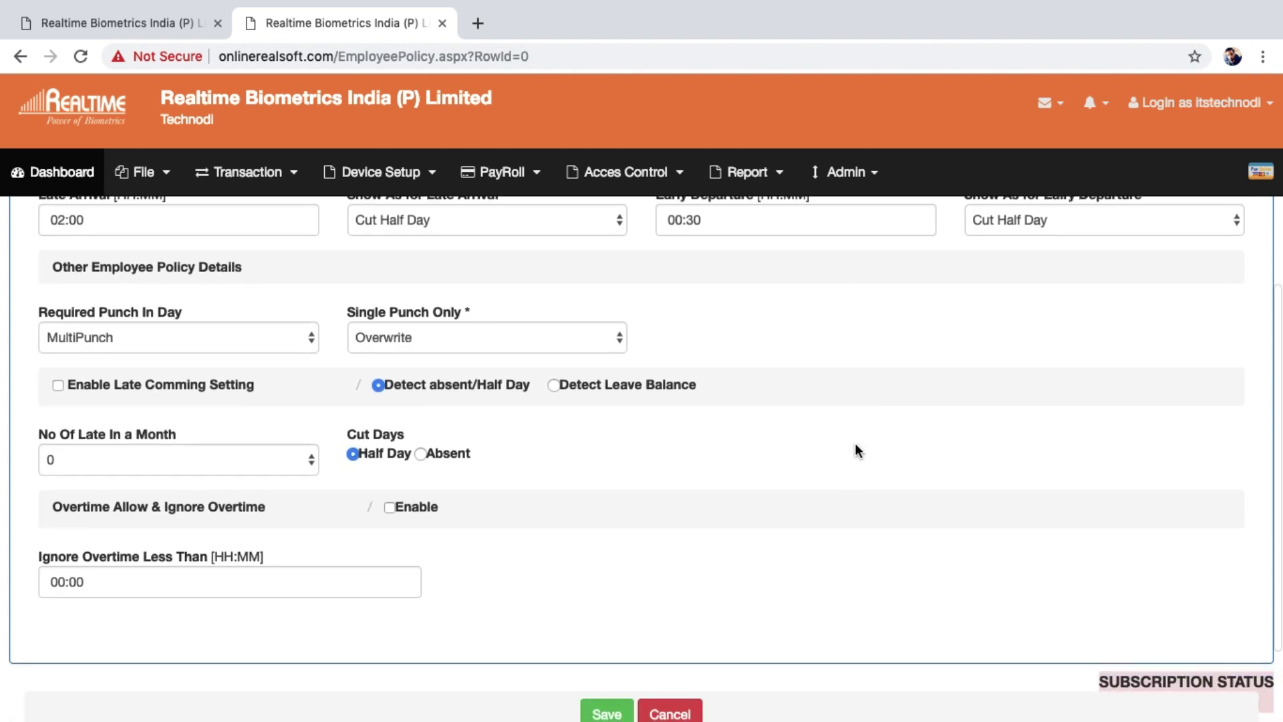
- Look over the Permited Late Arrival and Permited Early Departure values in the Staff policy
scroll(855, 443, up, 5)
click(106, 334)
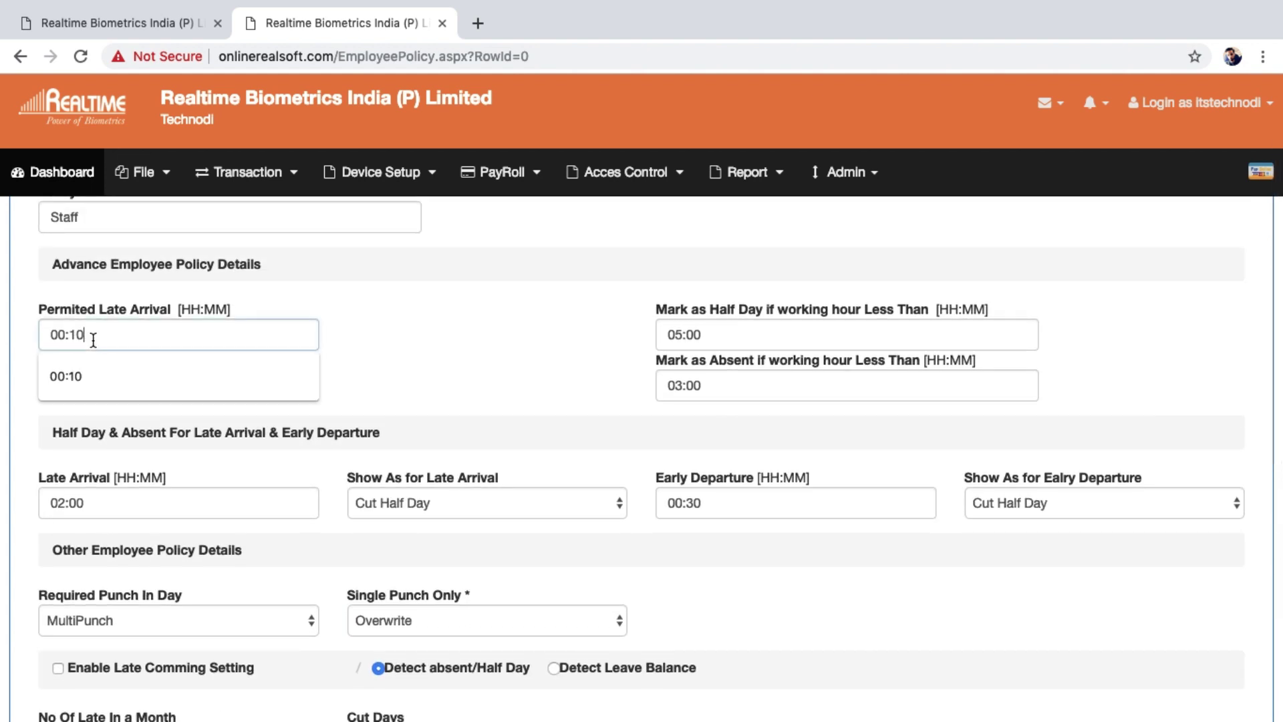
double_click(69, 334)
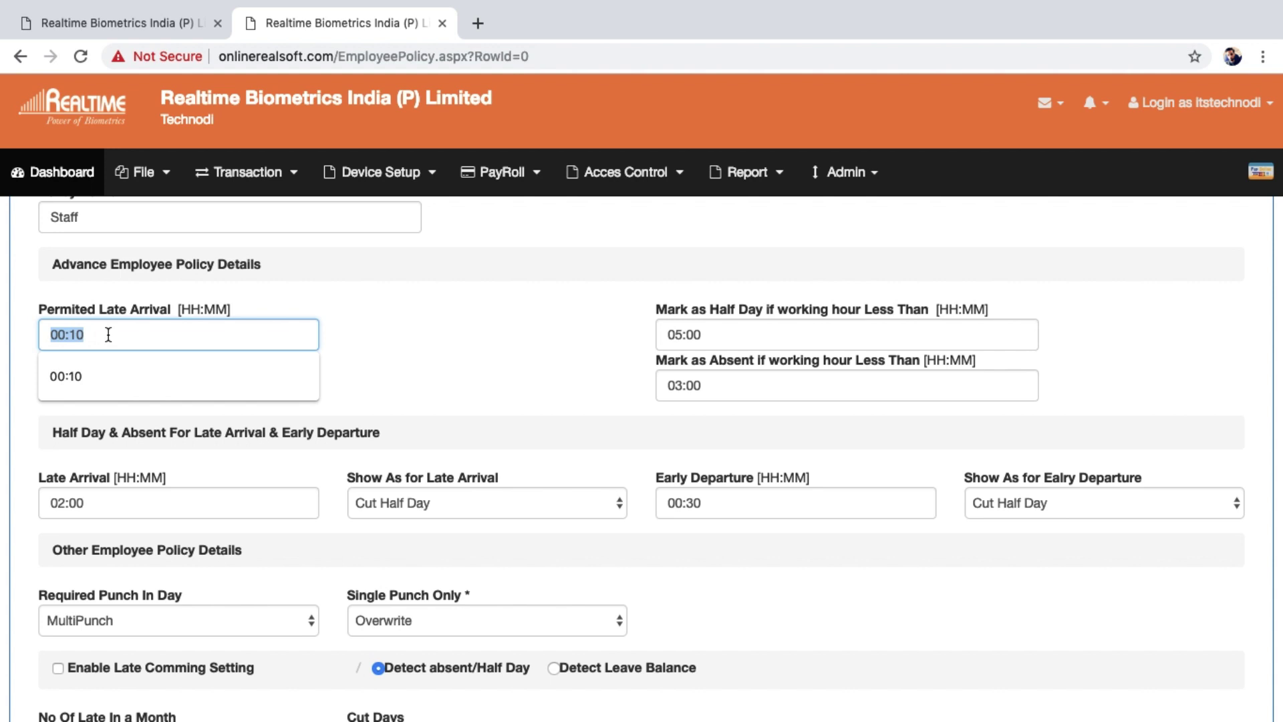
click(109, 334)
key(Escape)
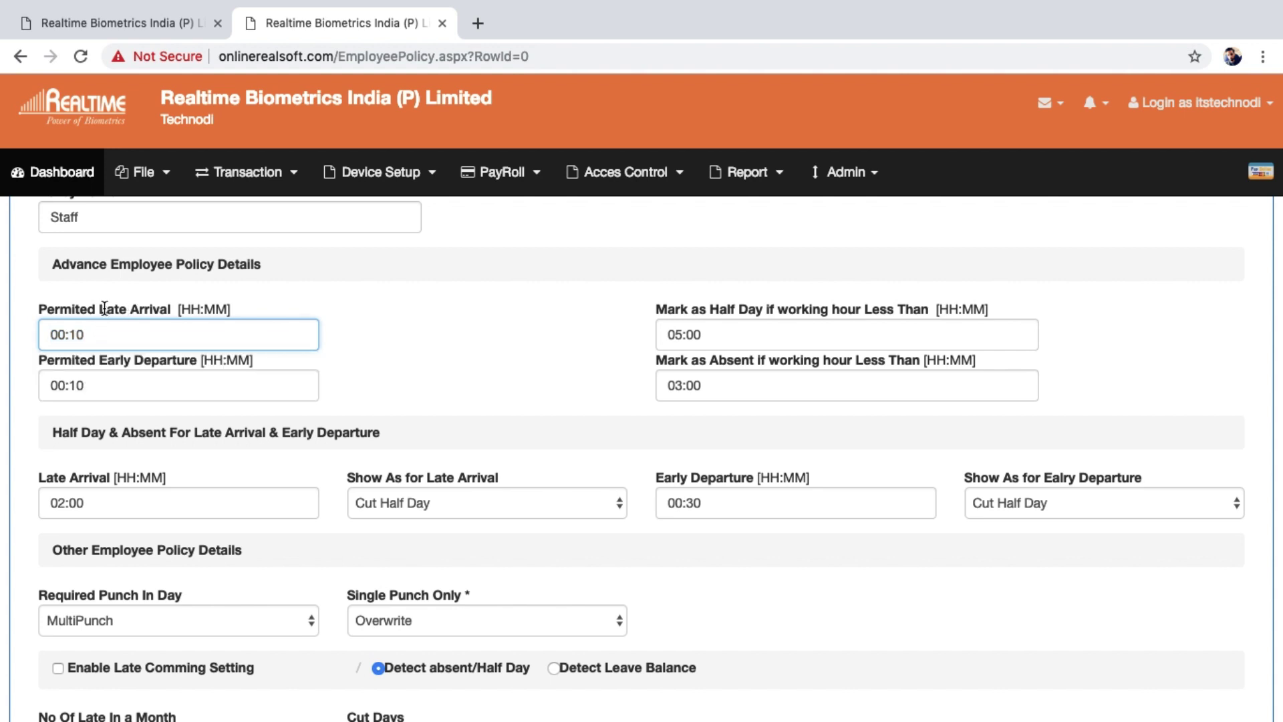
drag(105, 307, 171, 309)
click(367, 304)
scroll(367, 303, down, 3)
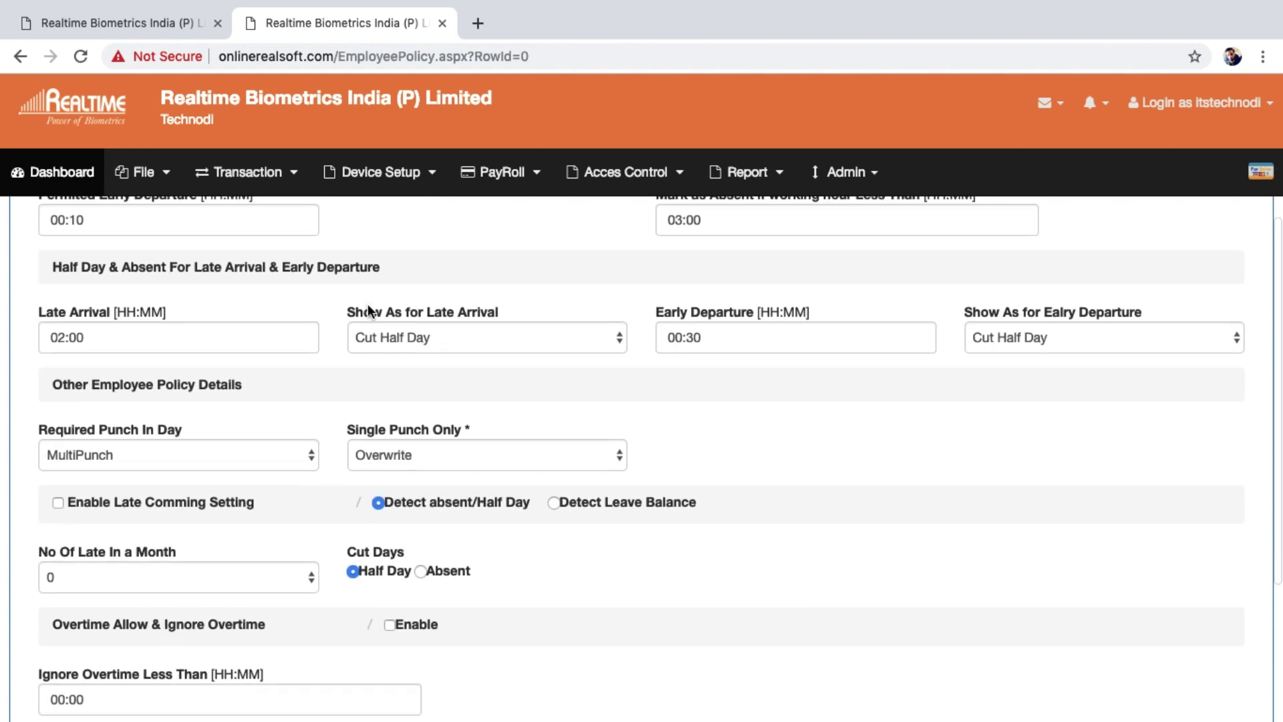
scroll(369, 310, down, 1)
scroll(303, 242, up, 2)
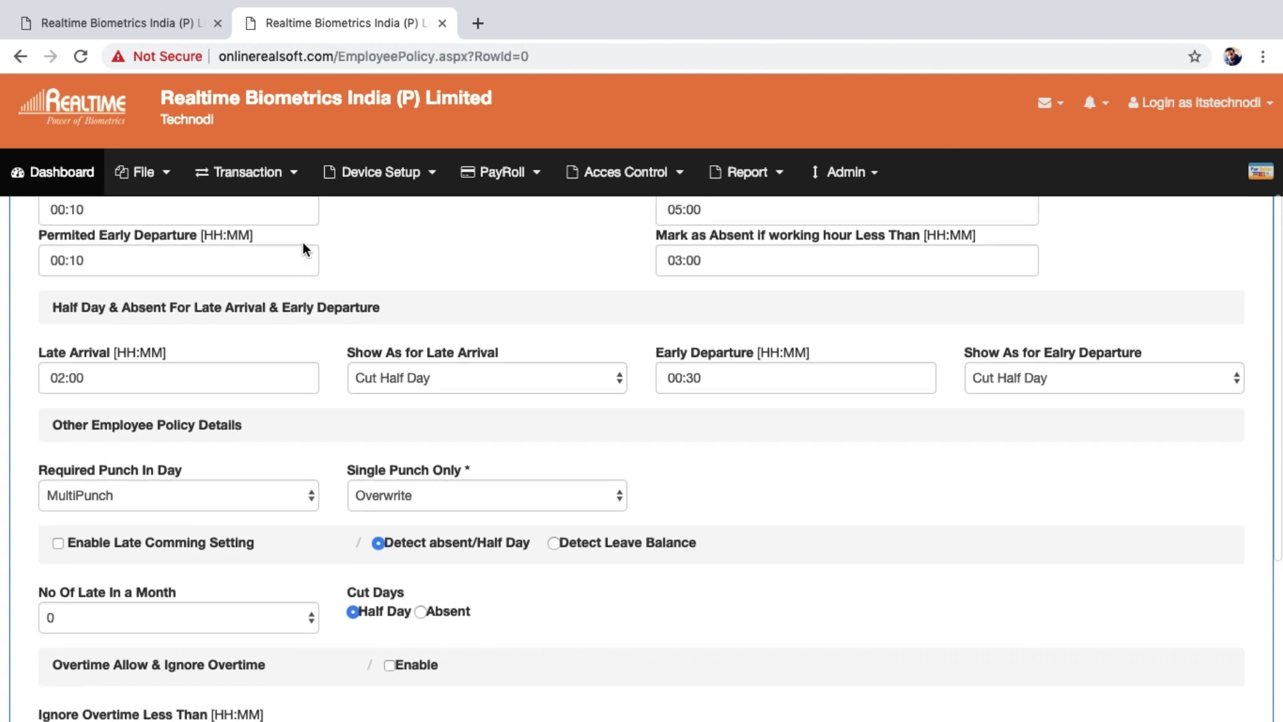
click(163, 258)
scroll(164, 258, up, 1)
click(163, 258)
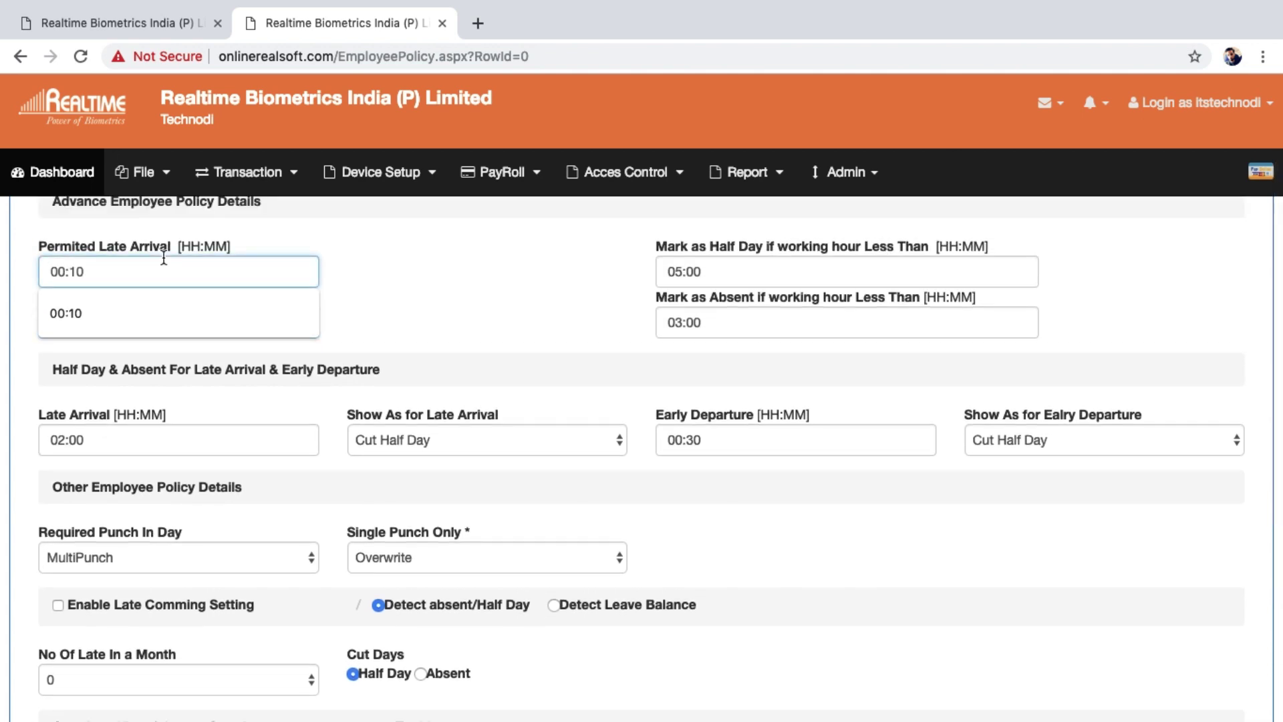
scroll(163, 258, down, 4)
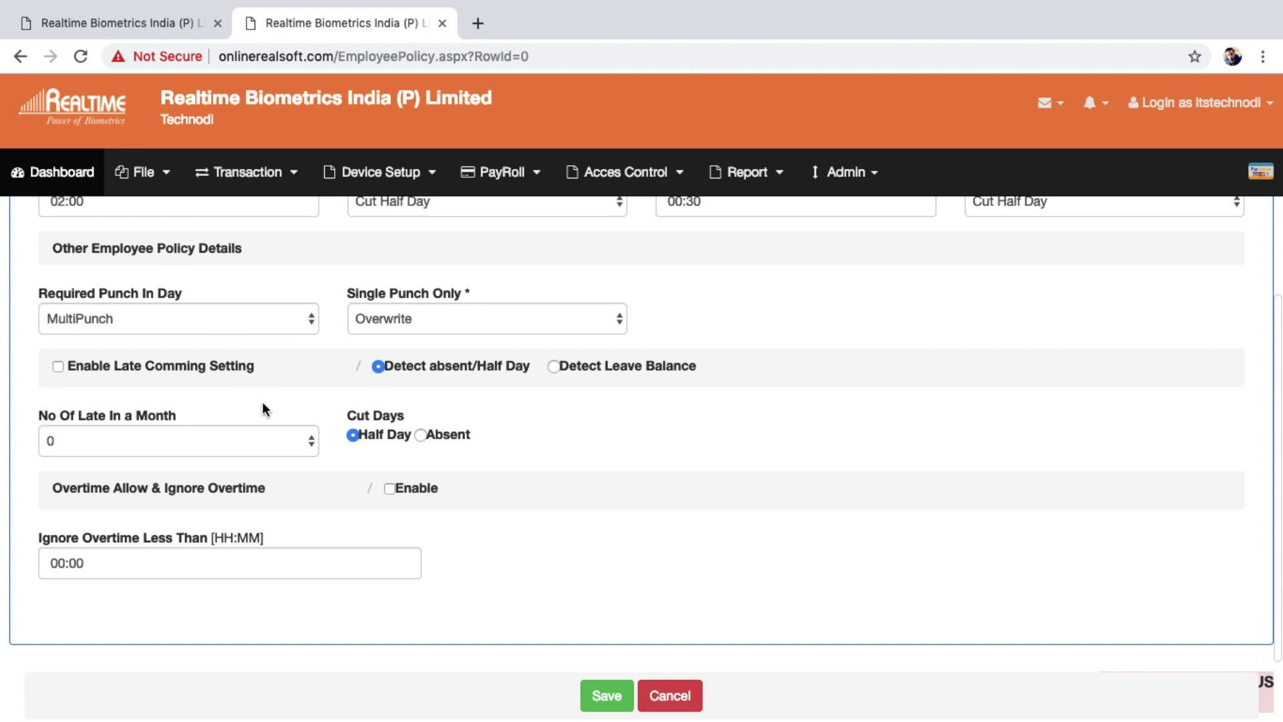
- Set No Of Late In a Month to 3 and enable the late coming setting
click(307, 443)
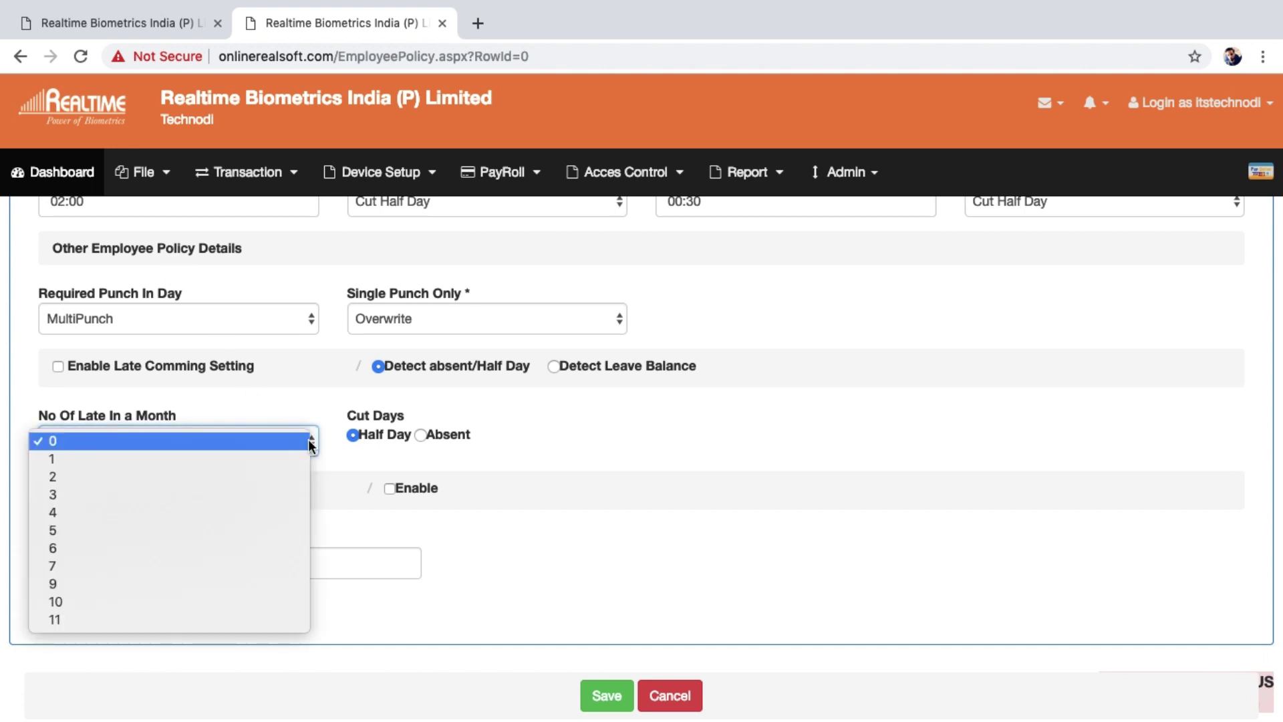
click(81, 496)
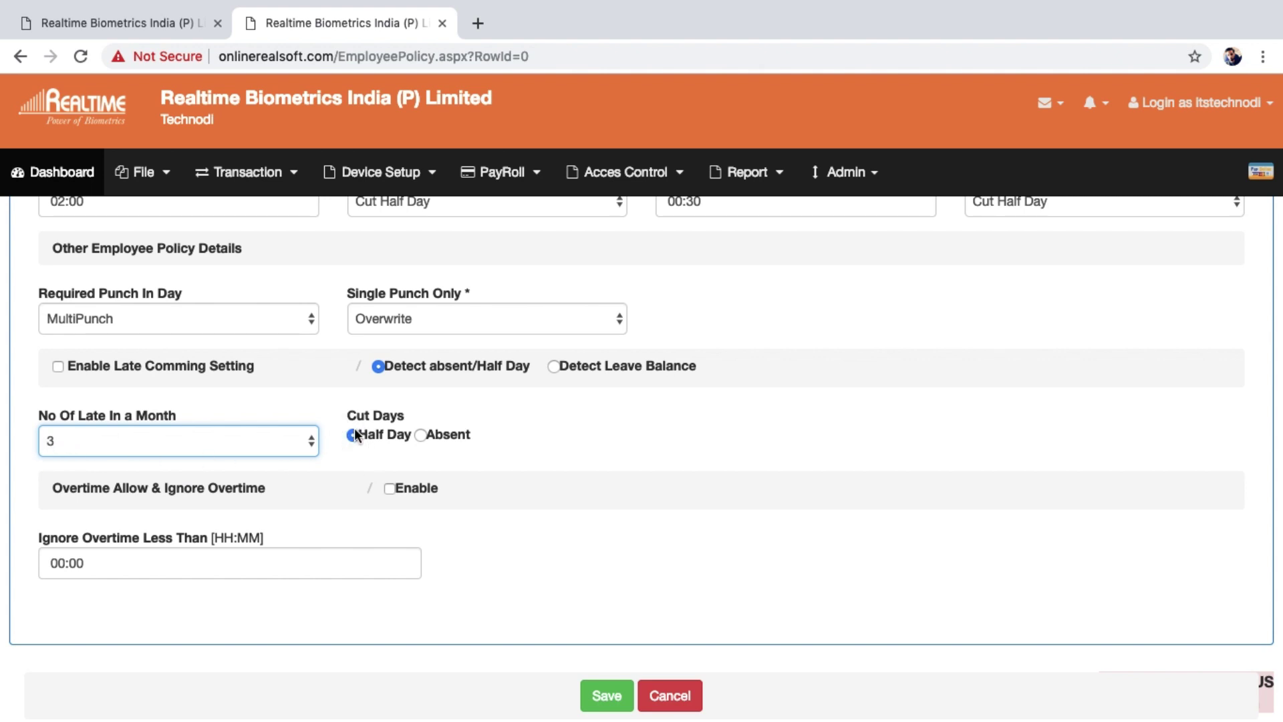
click(58, 366)
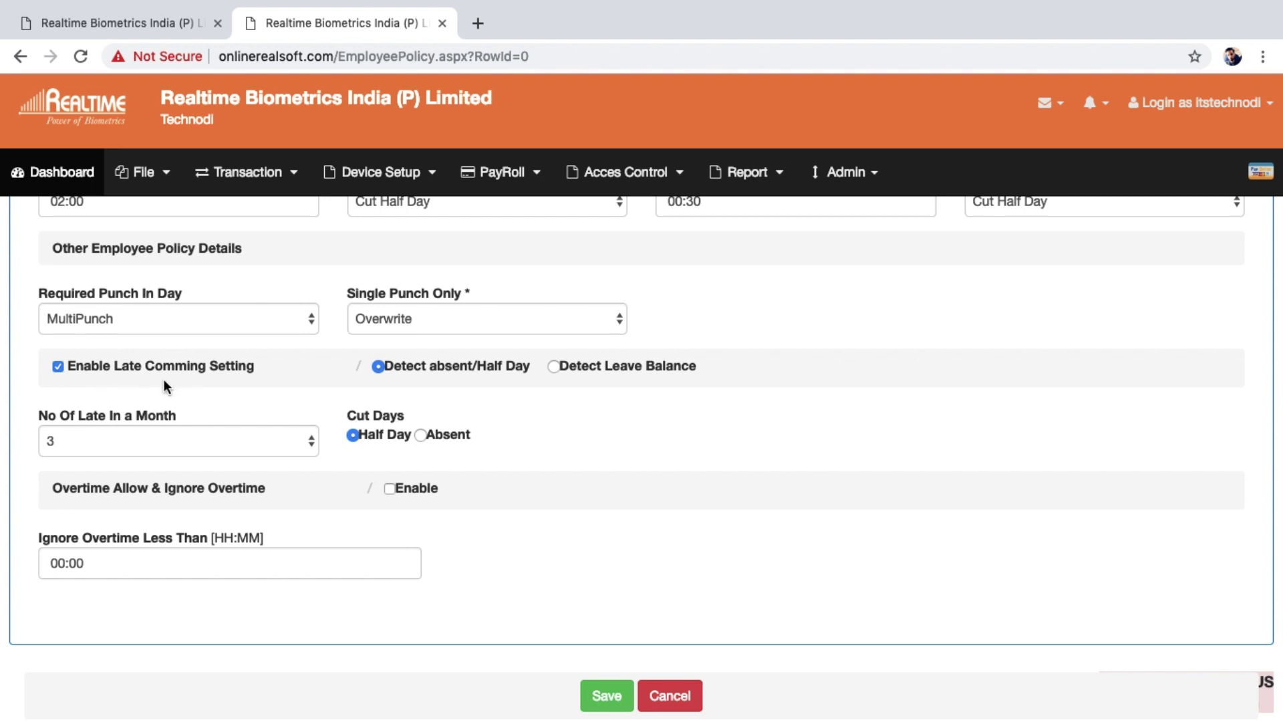
scroll(164, 379, up, 5)
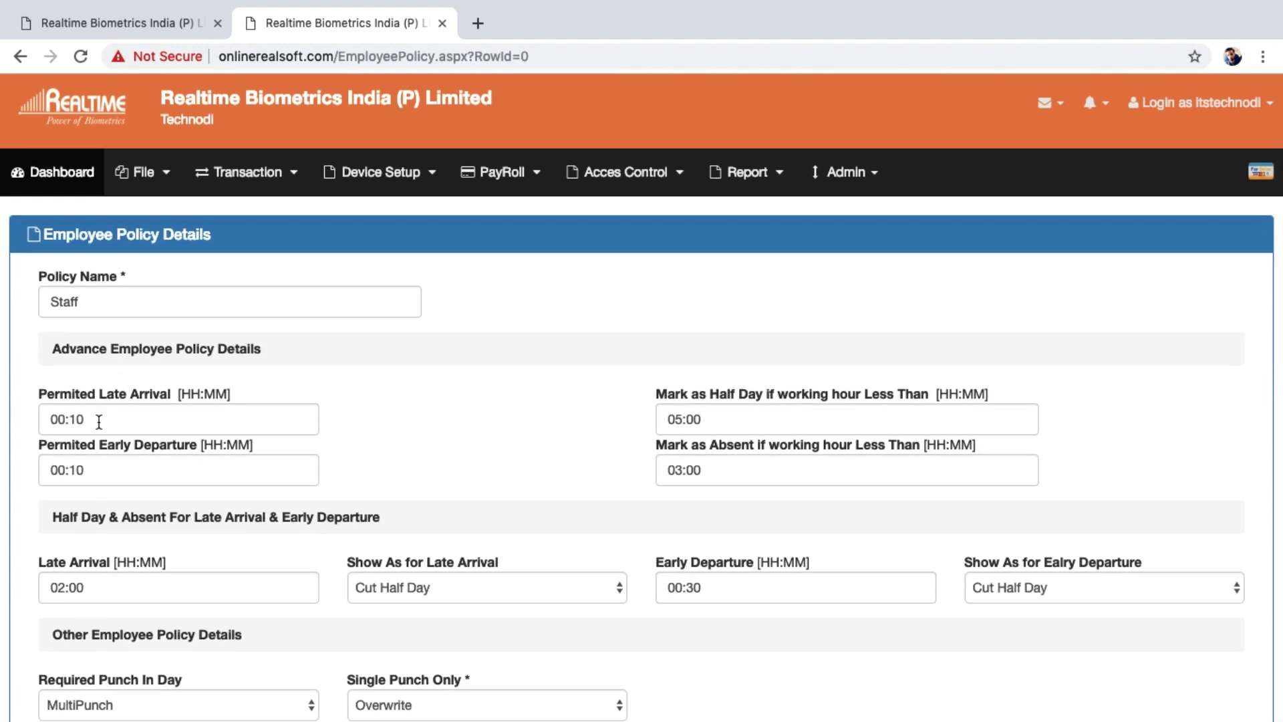
- Leave Ignore Overtime Less Than at 00:00 and save the Staff policy
click(99, 421)
drag(99, 421, 14, 428)
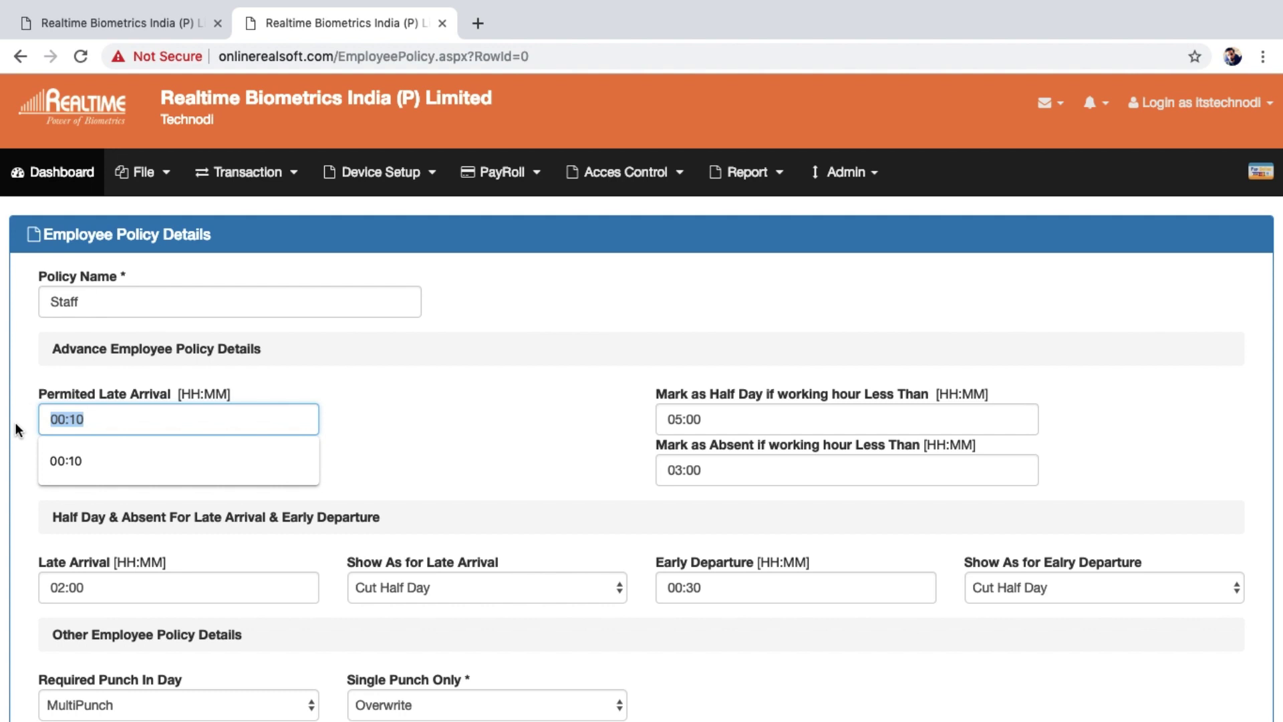
click(125, 417)
scroll(127, 418, down, 6)
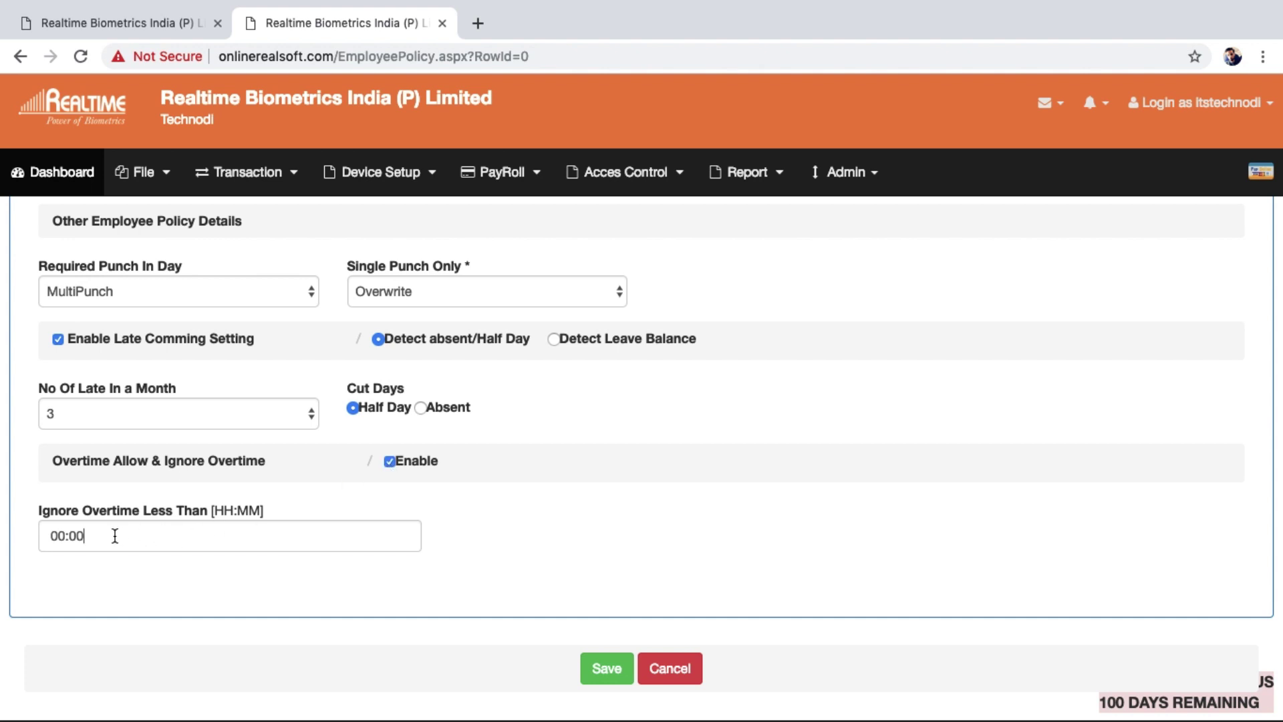
drag(115, 535, 27, 545)
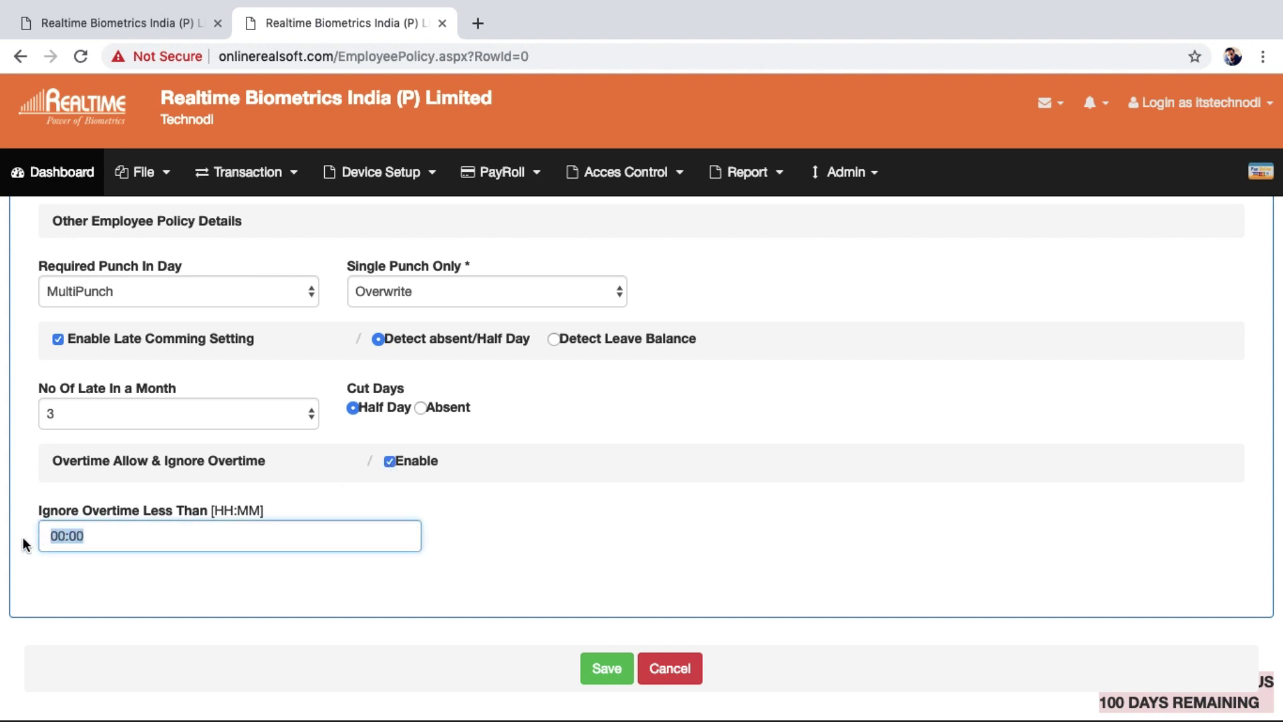
click(121, 541)
click(600, 671)
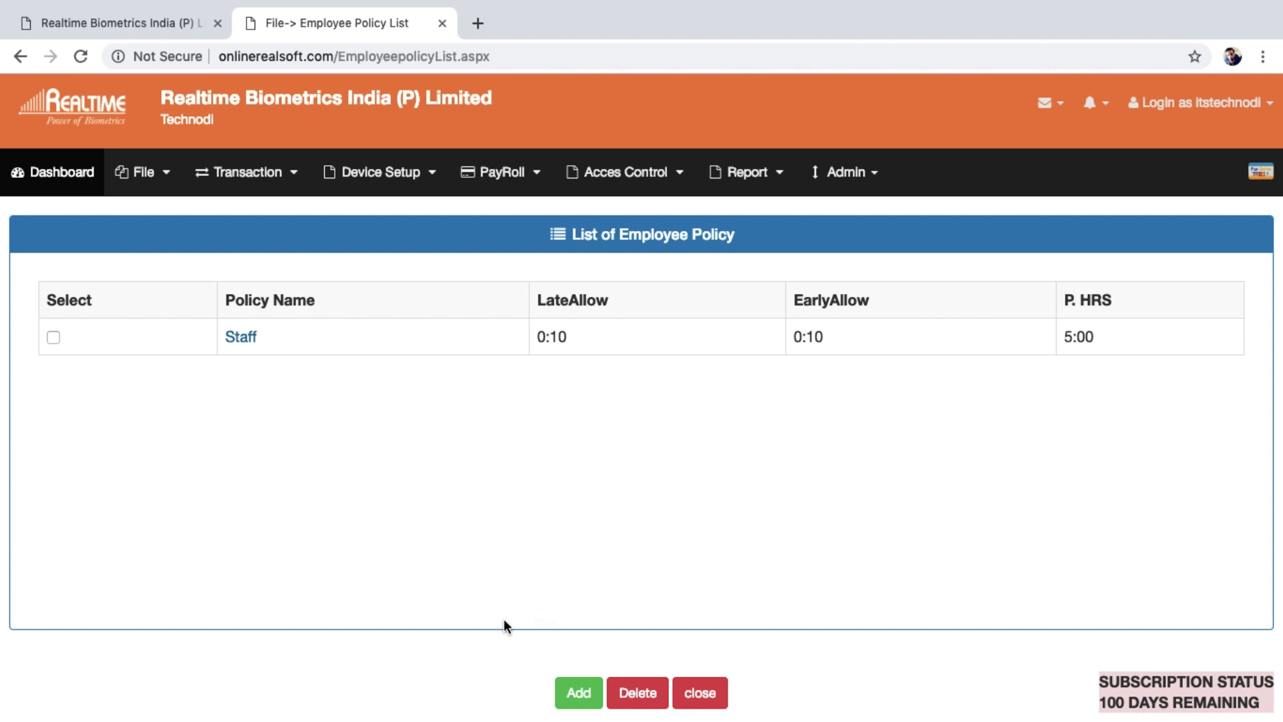
- After checking that Staff is listed, start a new blank employee policy
click(579, 693)
- Name the new policy 'Manager' and save it
click(181, 301)
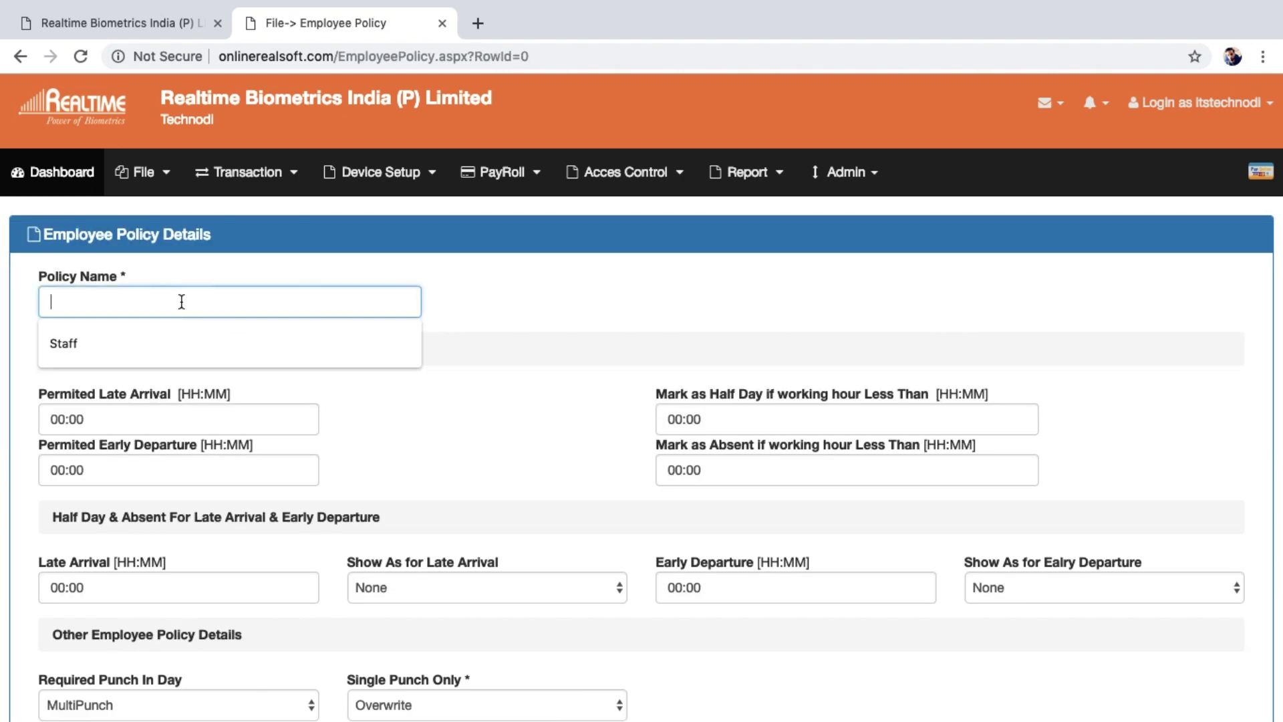
text(Manager)
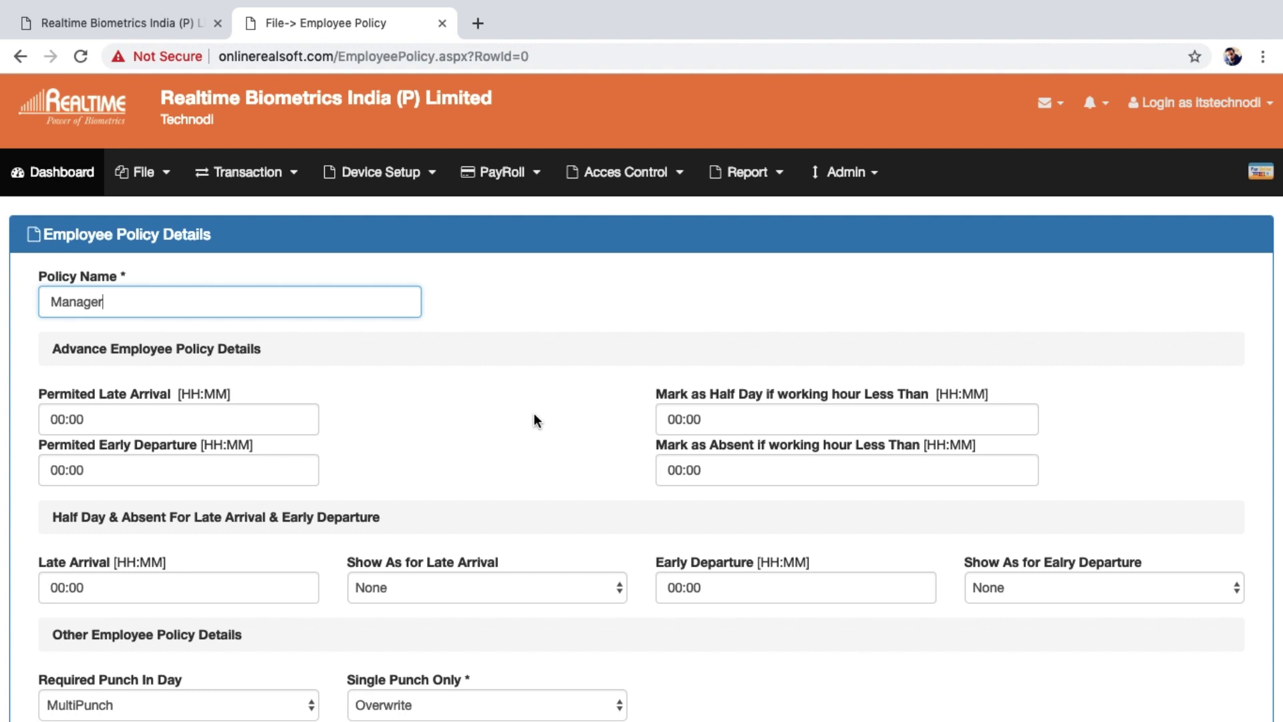
scroll(535, 420, down, 7)
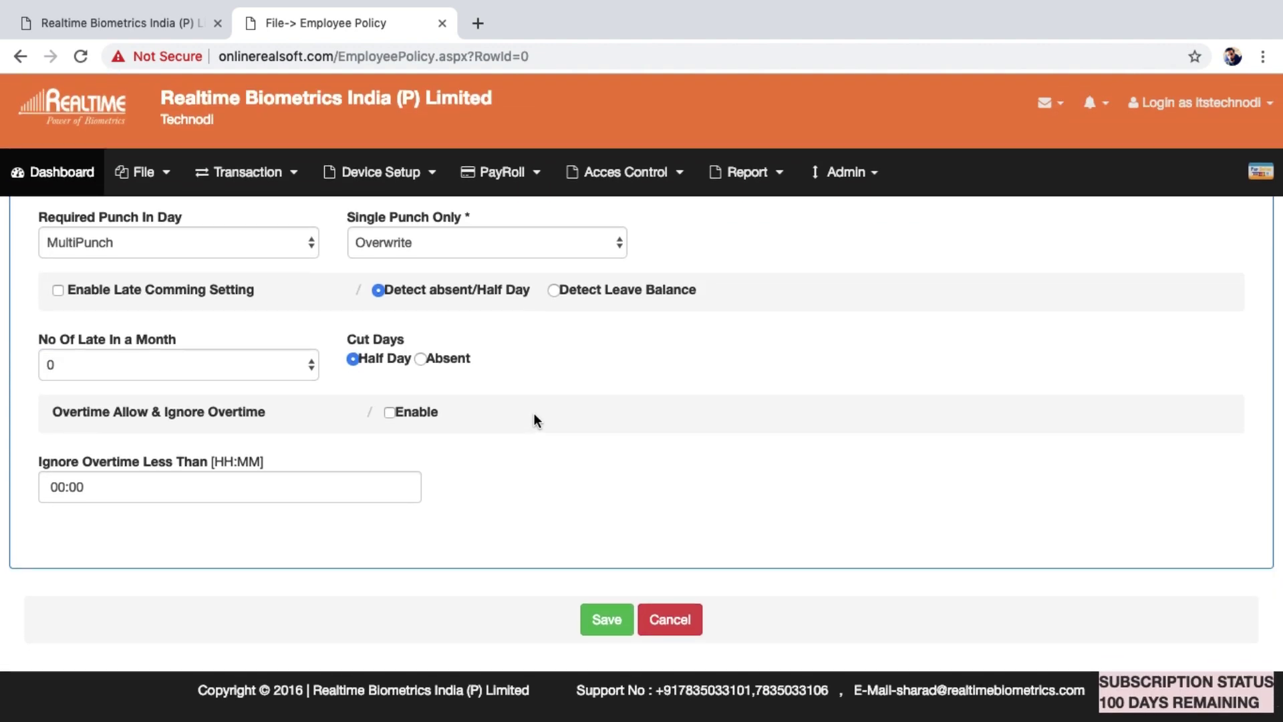
scroll(535, 420, up, 7)
scroll(535, 419, down, 7)
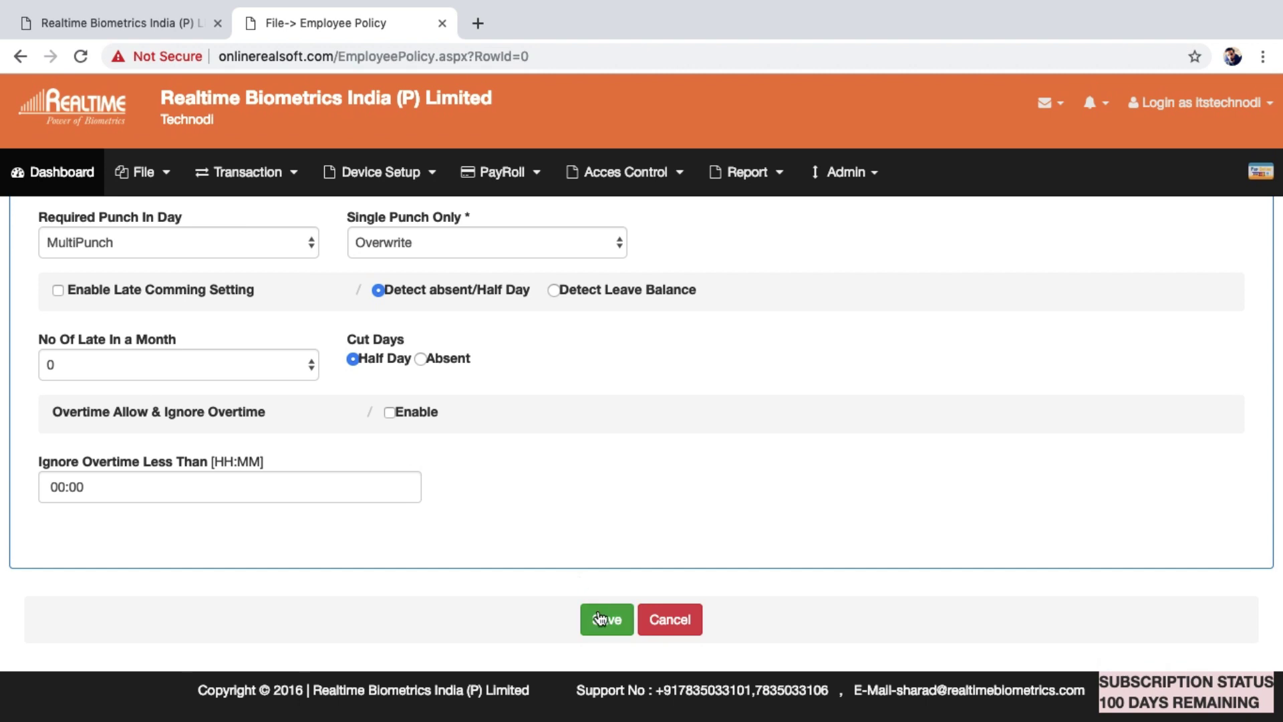
click(600, 618)
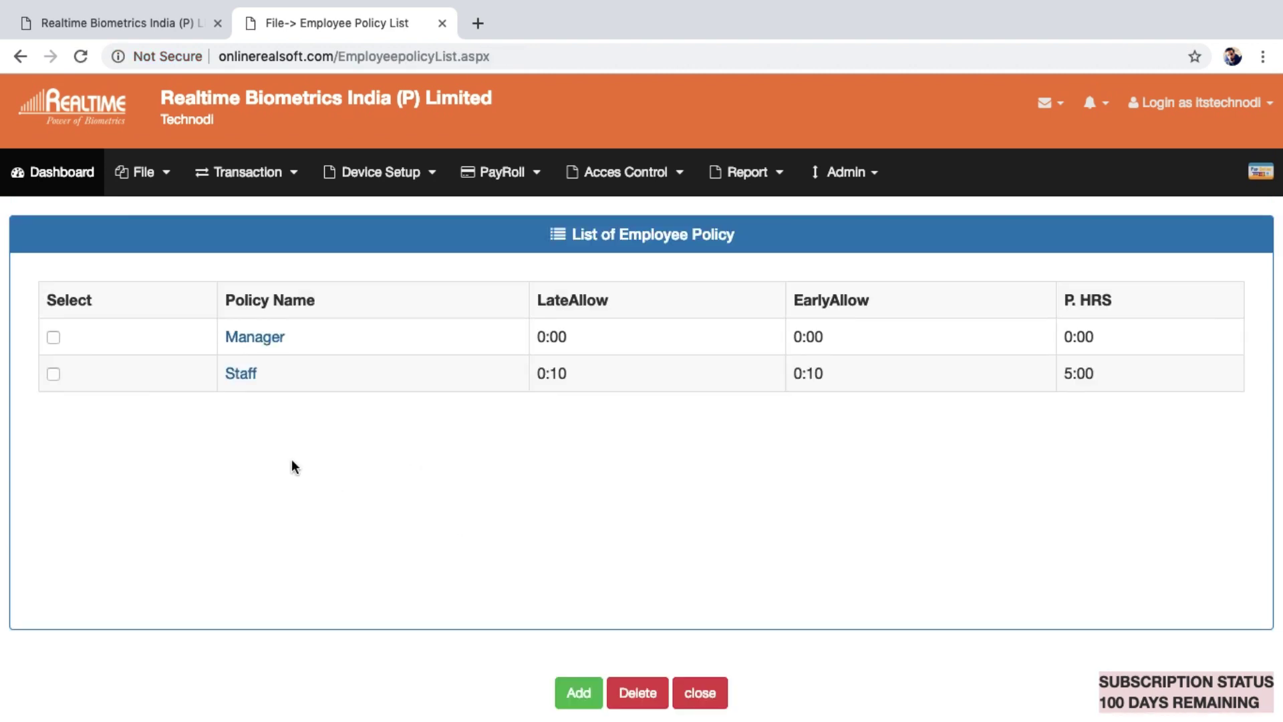
- Go to File > Shift Details to view the empty shift list
click(160, 175)
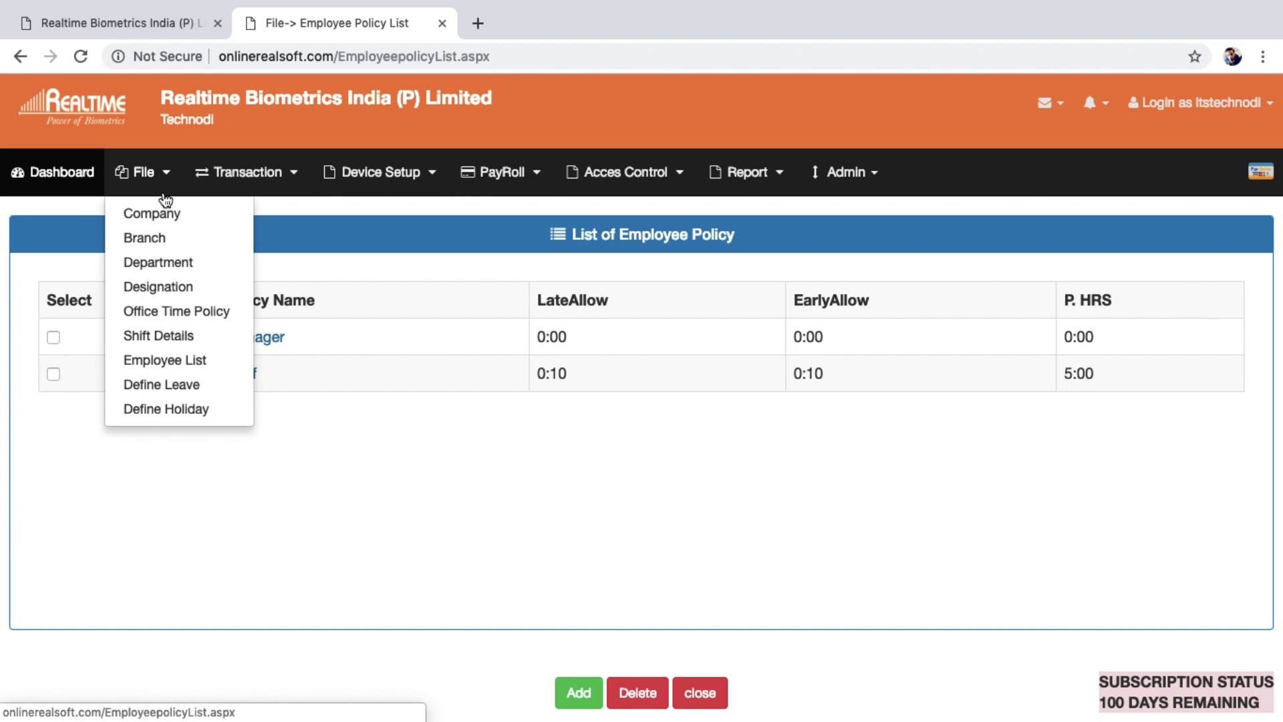
click(168, 336)
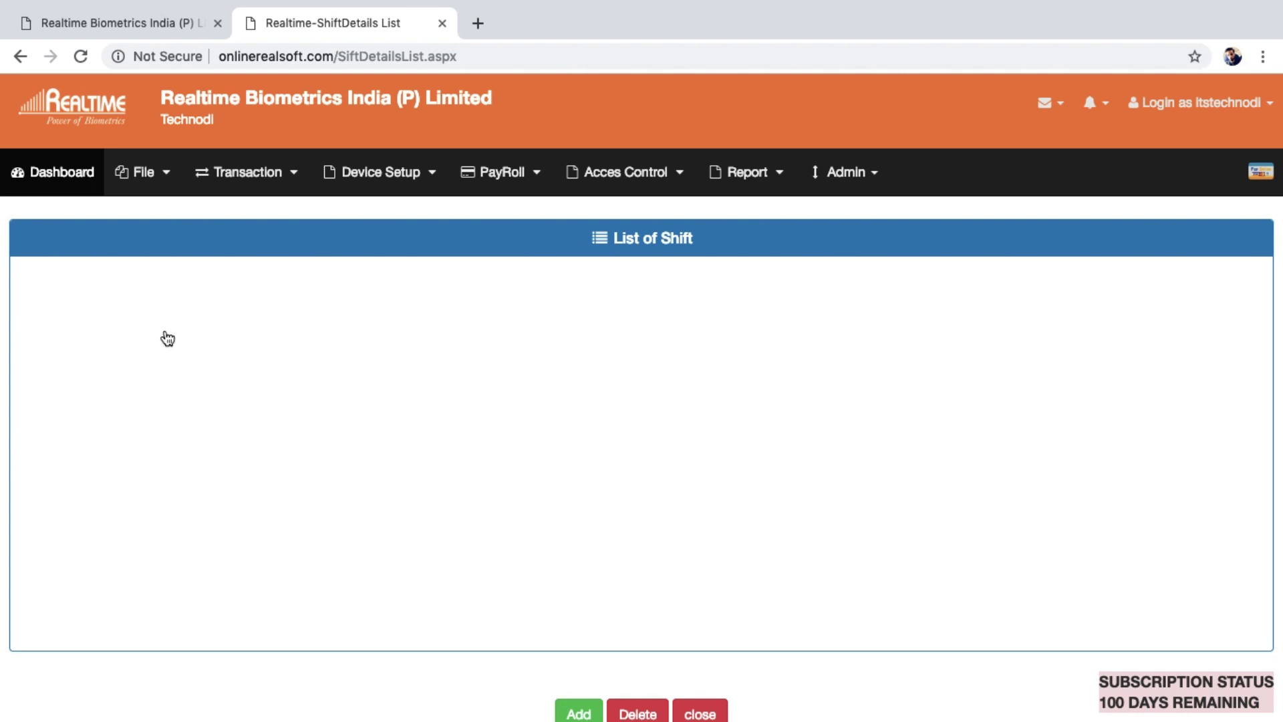
- Add a new shift with Shift Name 001 and Shift Code 001
click(579, 709)
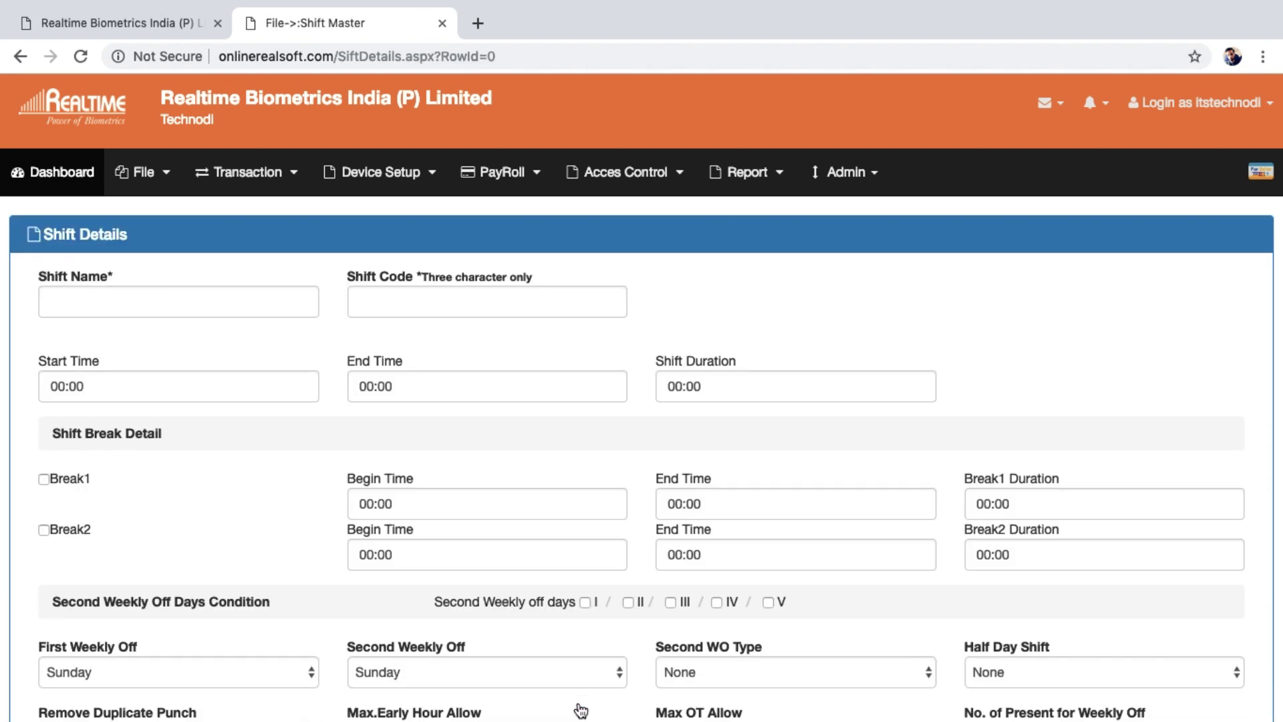
click(171, 304)
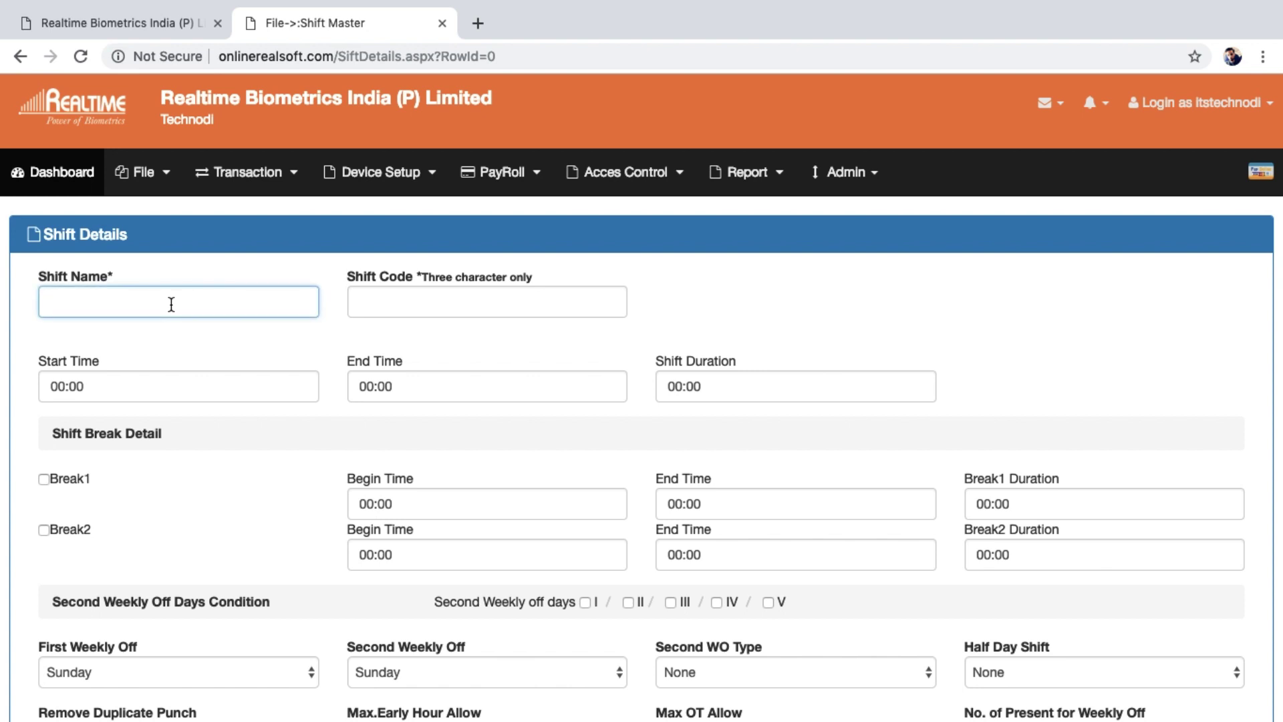
text(001)
click(401, 299)
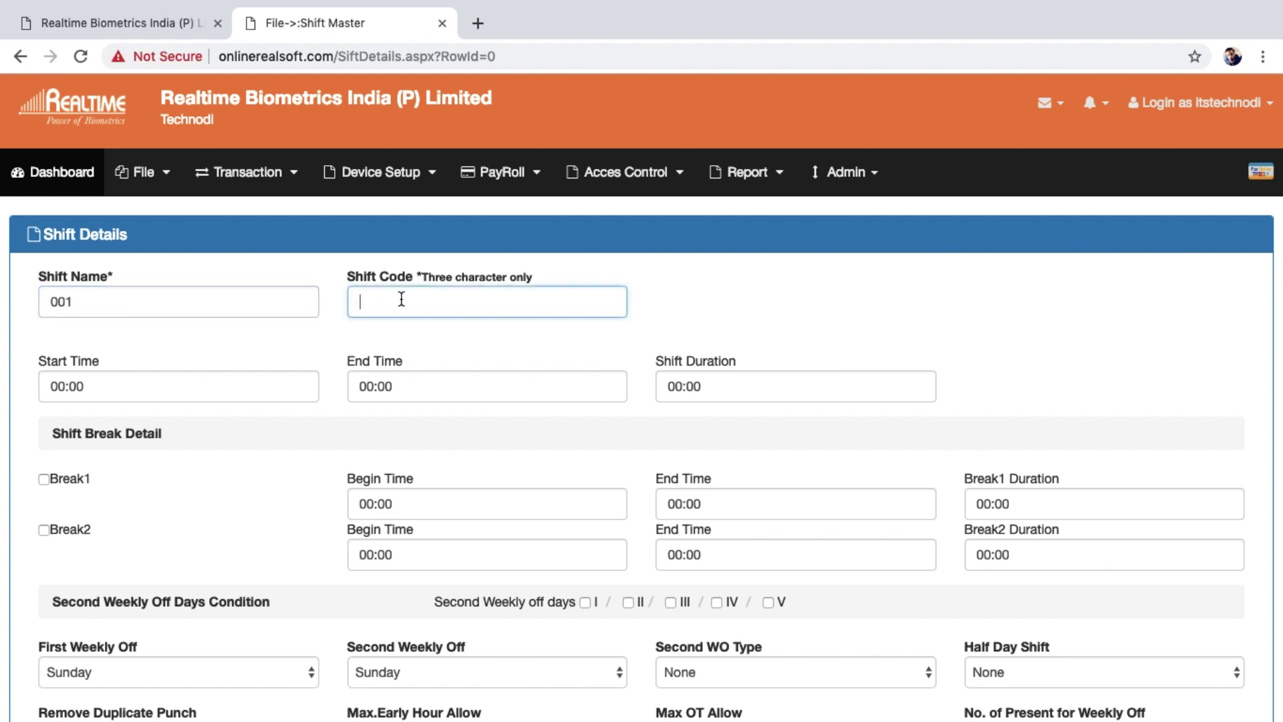
text(001)
- Set the shift to run 10:00 to 18:00, giving an 08:00 duration
click(150, 389)
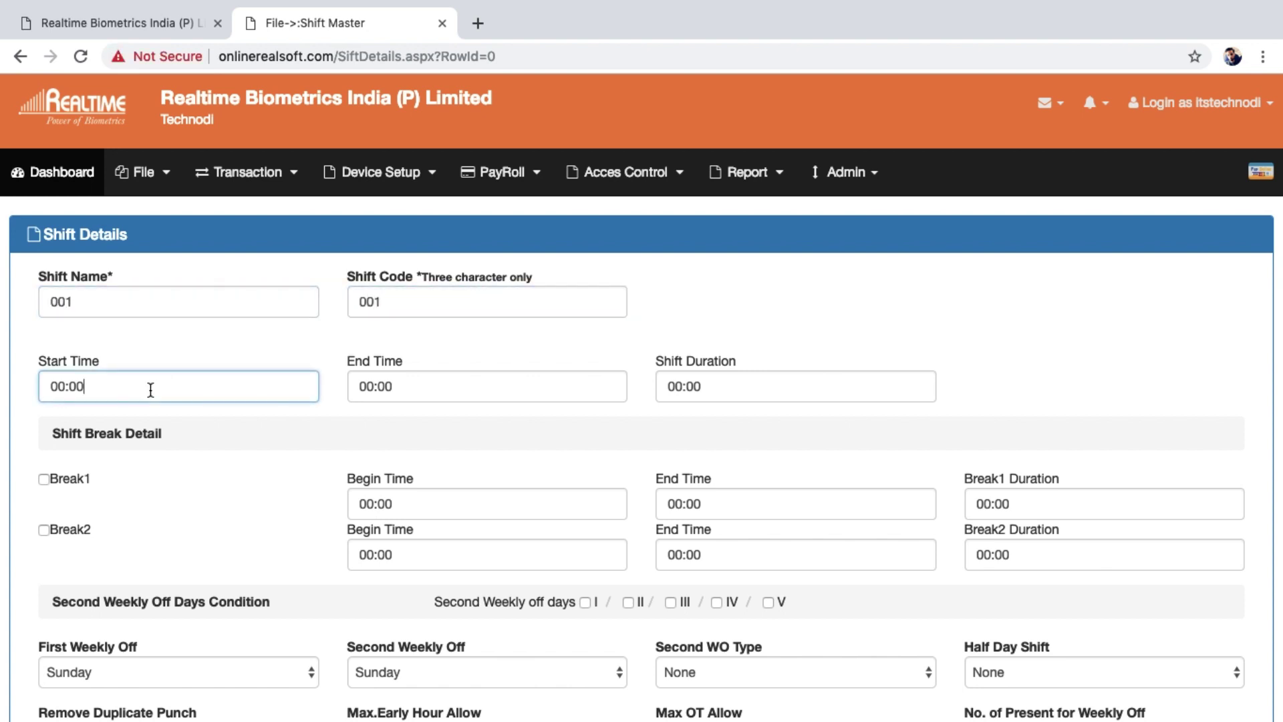
key(BackSpace)
key(BackSpace)
key(BackSpace)
key(BackSpace)
key(BackSpace)
text(10:00)
click(415, 385)
click(417, 385)
key(ctrl+a)
key(BackSpace)
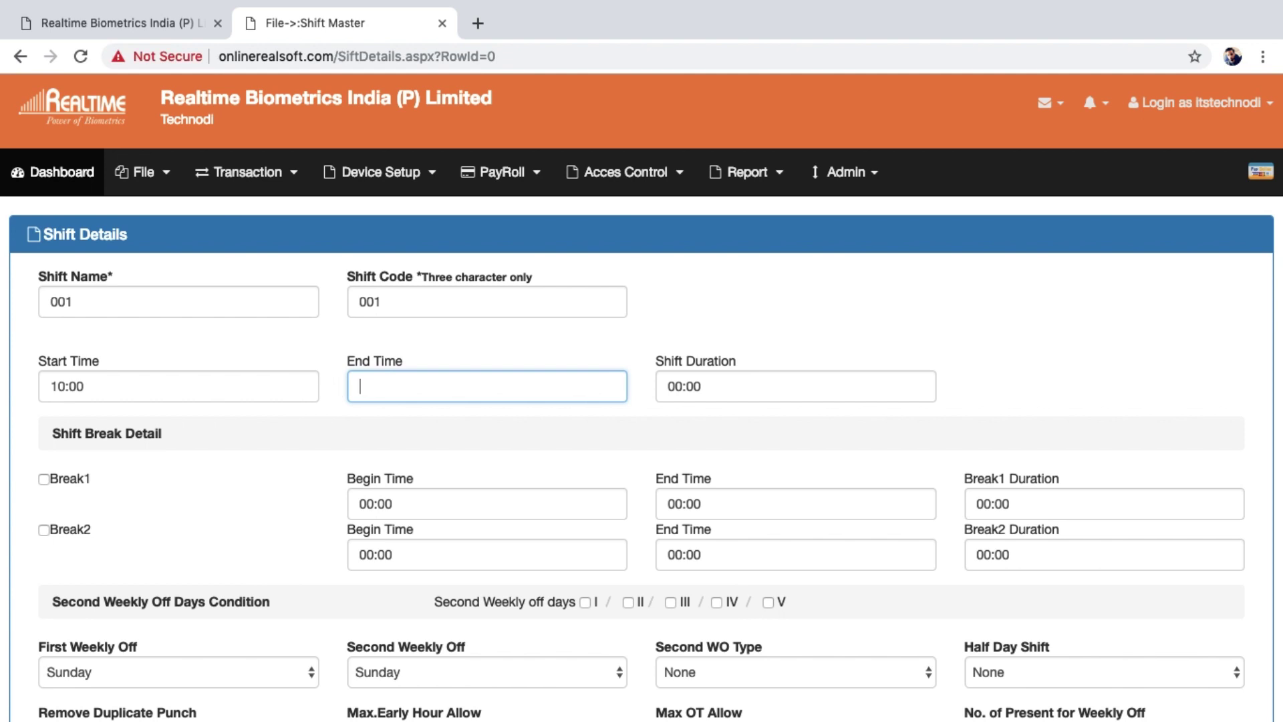
text(18:00)
click(466, 434)
- Keep Sunday as the first weekly off and choose Saturday as the second weekly off
scroll(465, 433, down, 3)
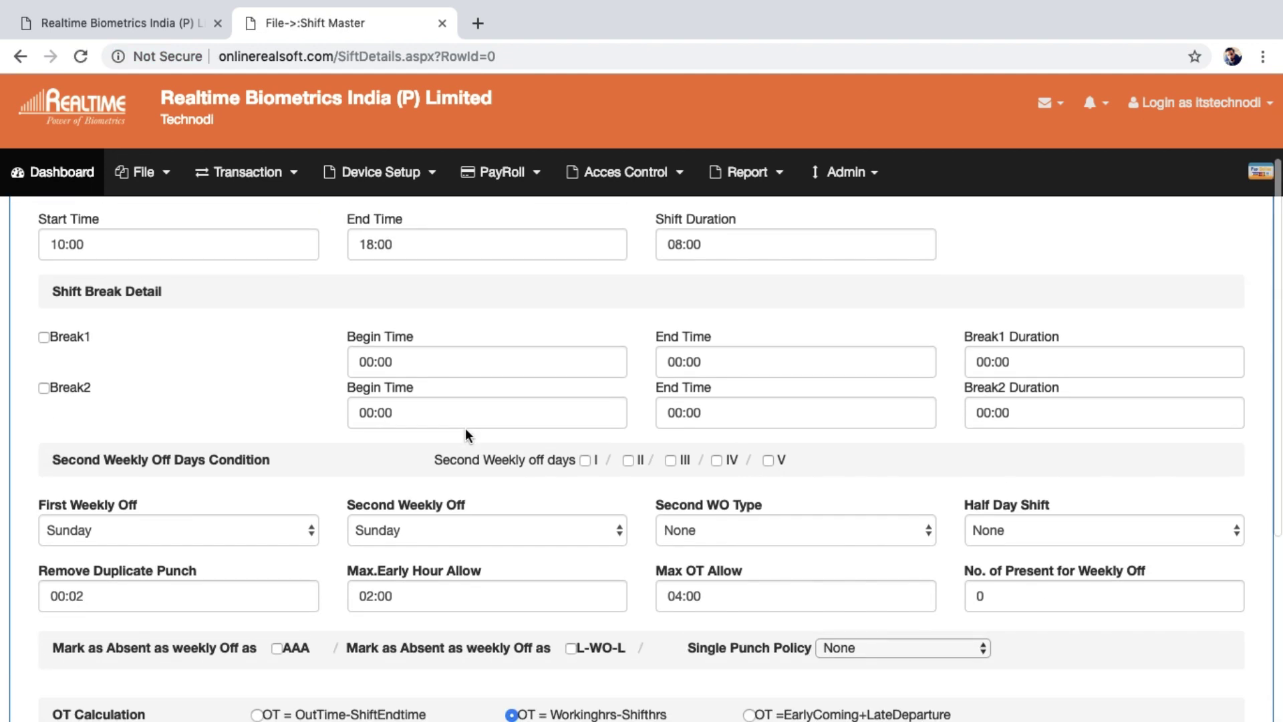
drag(325, 365, 657, 377)
click(619, 334)
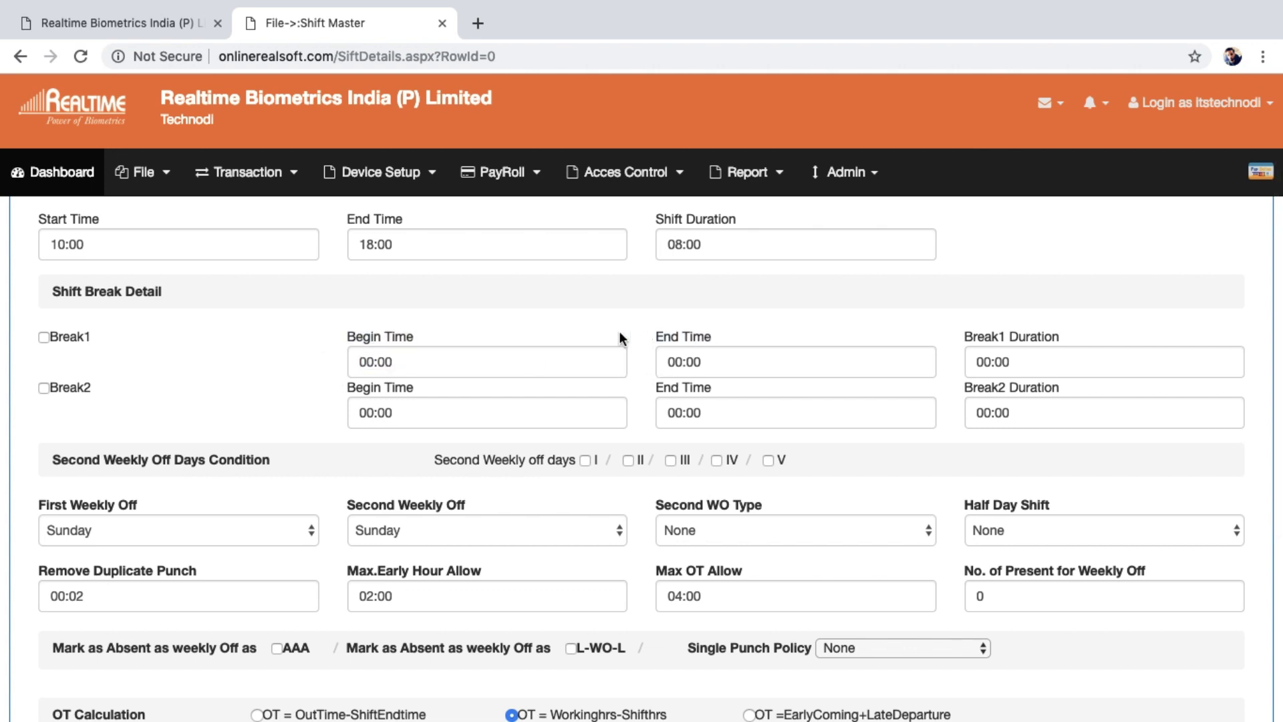
scroll(623, 319, down, 2)
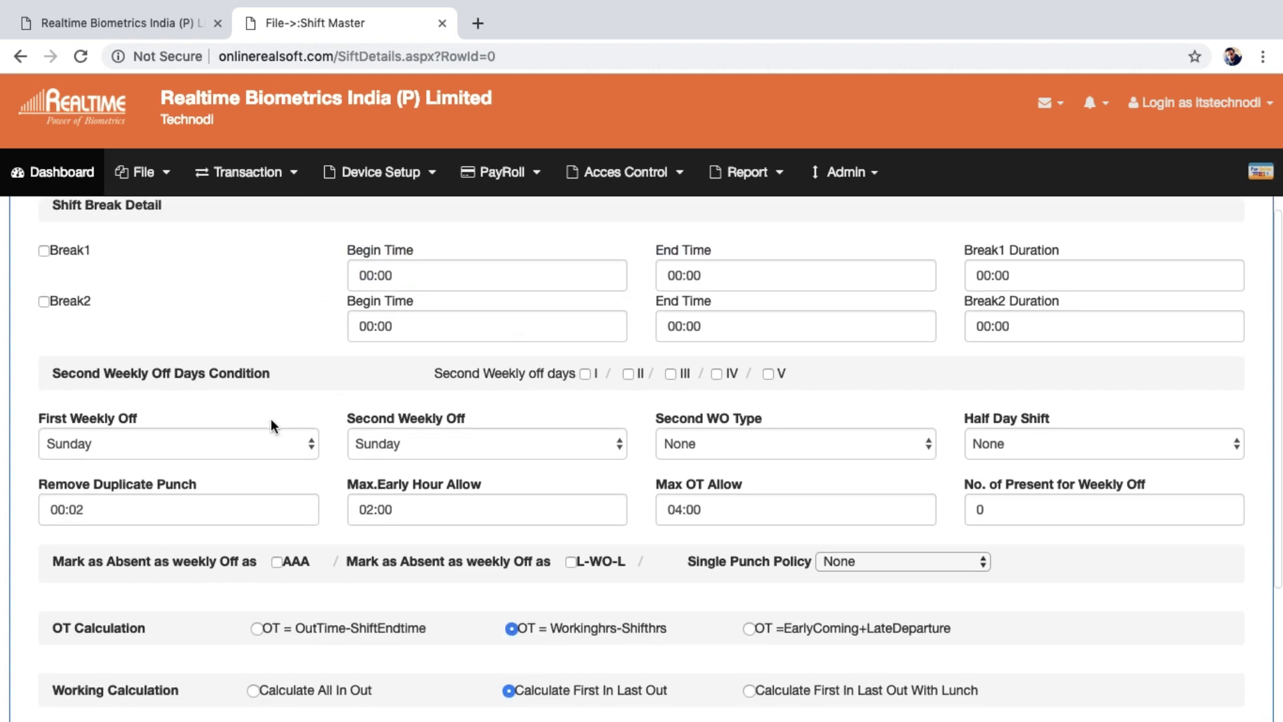
click(304, 444)
click(303, 444)
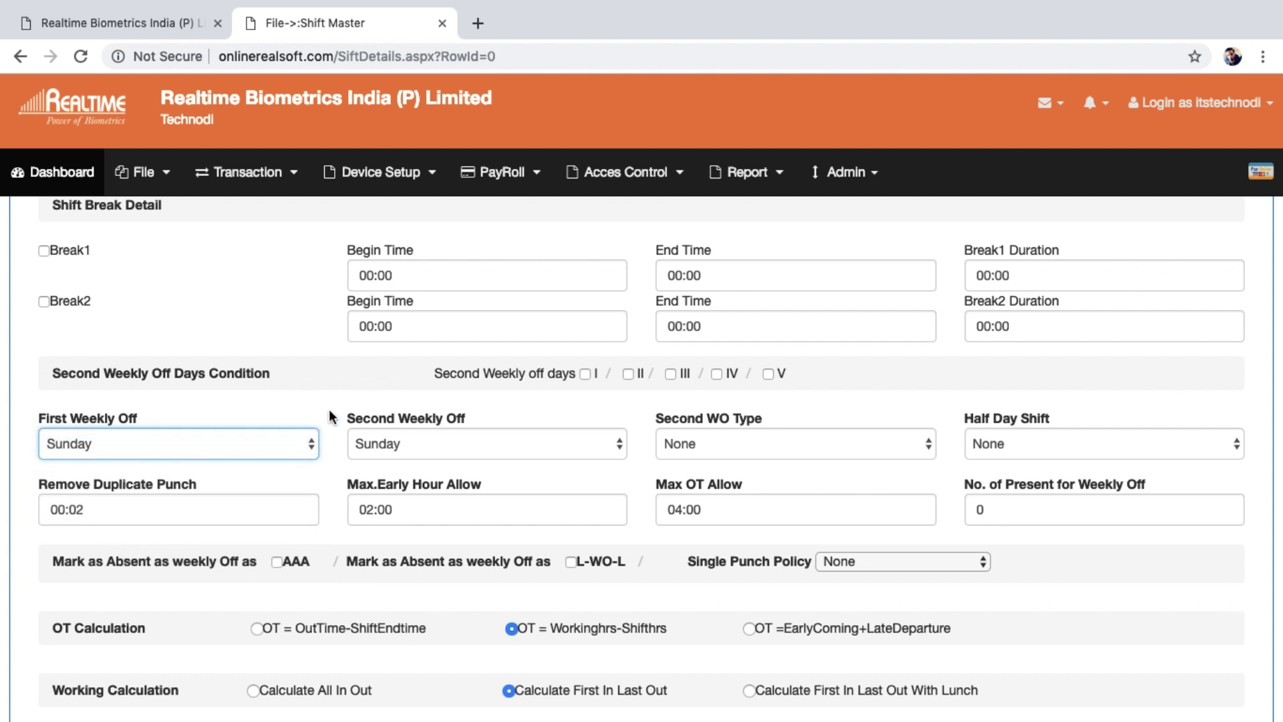
click(611, 452)
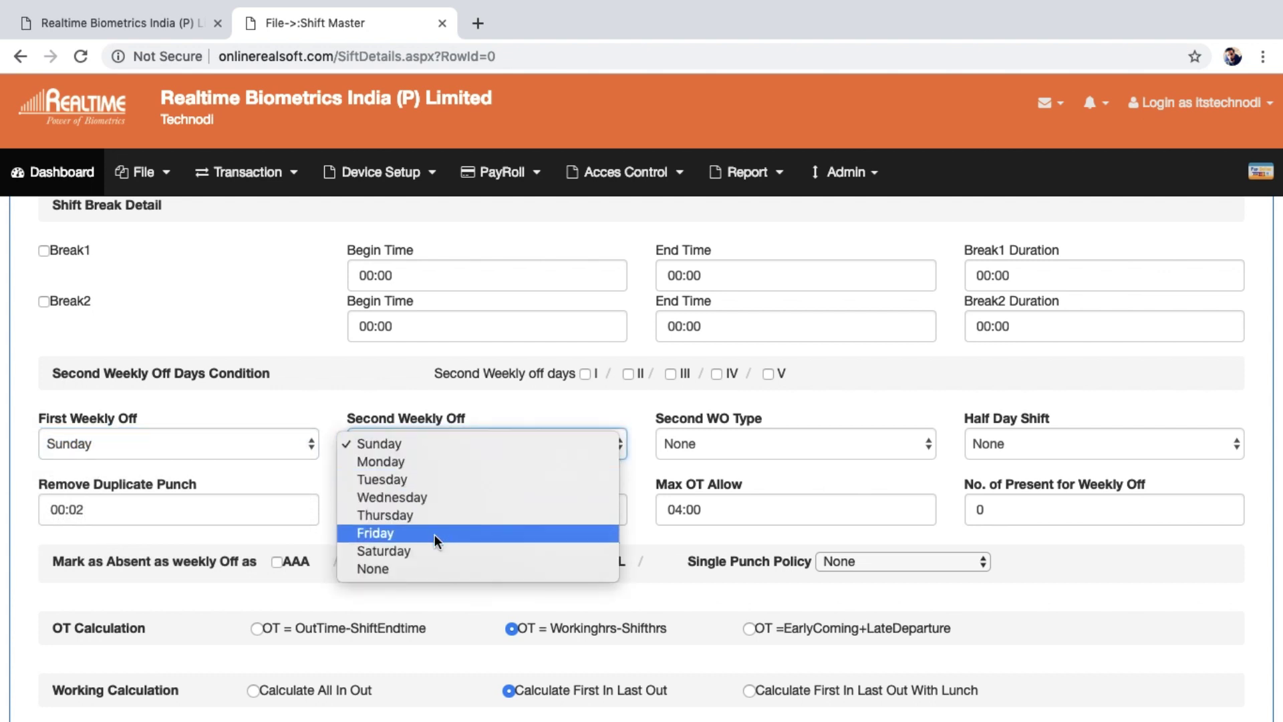
key(Escape)
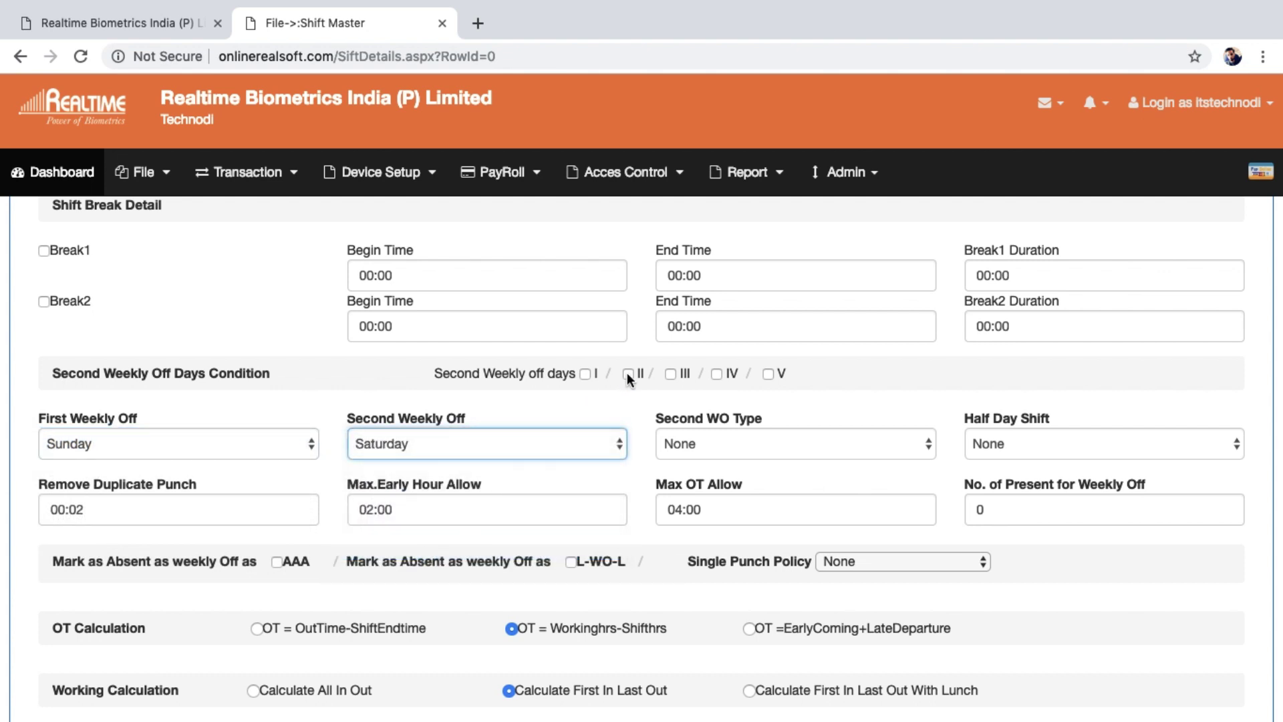
- Apply the Saturday off to weeks II and IV as a Full day
click(629, 373)
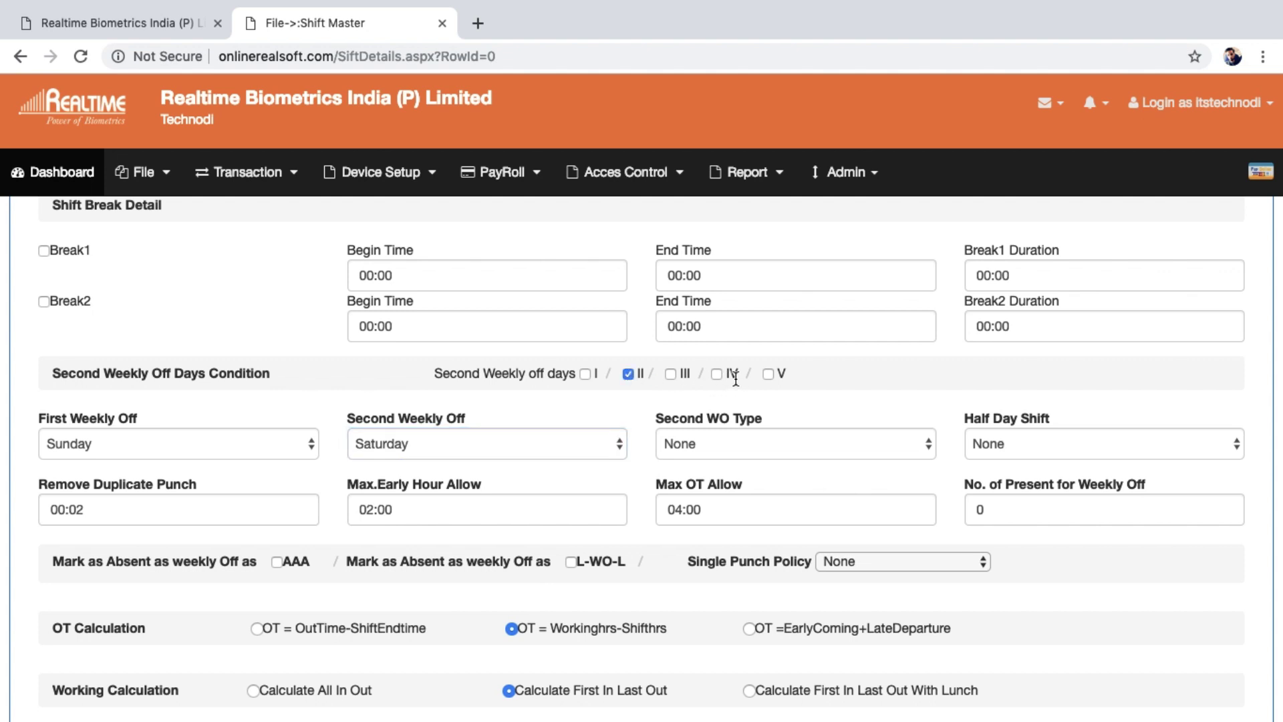
click(923, 446)
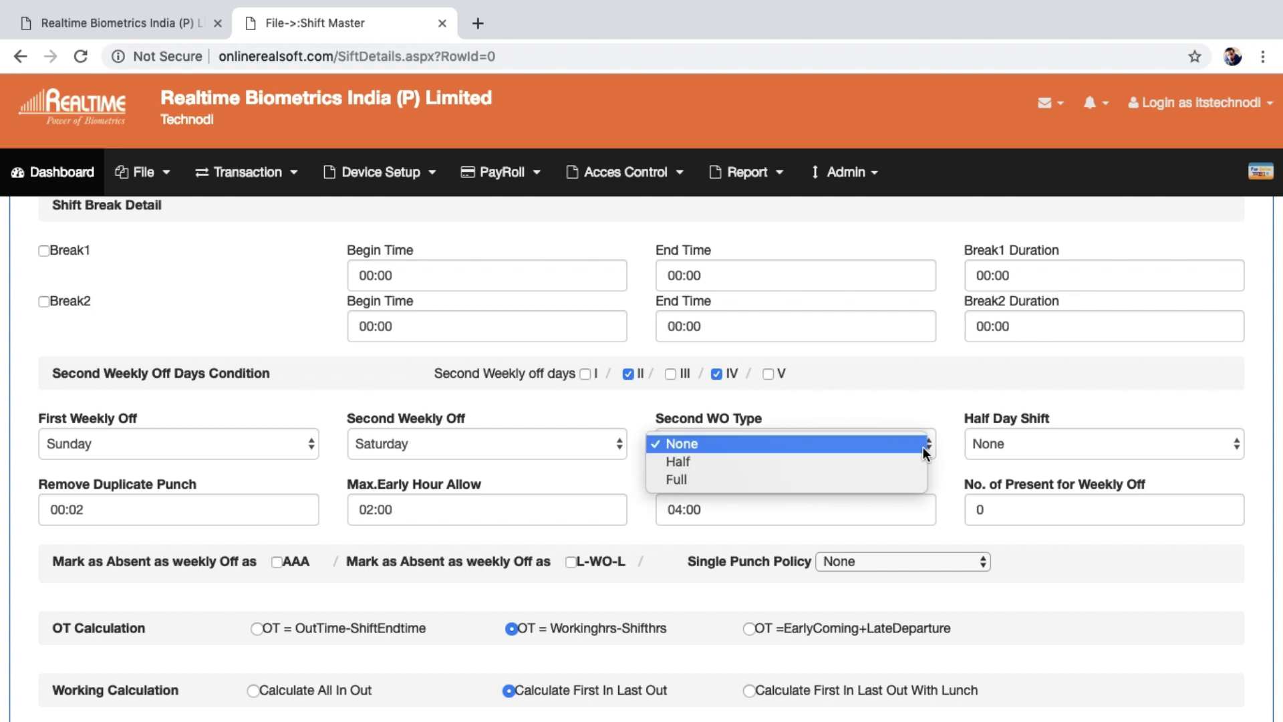
click(763, 480)
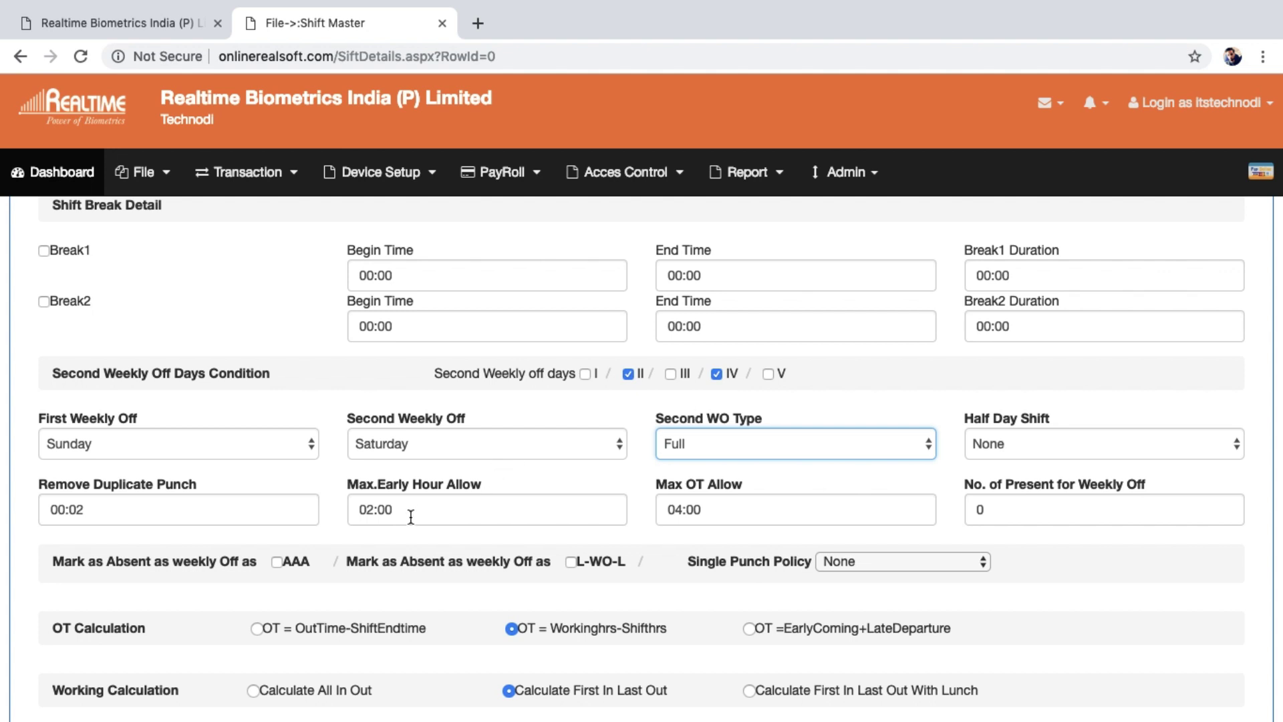
drag(404, 516, 322, 516)
click(322, 509)
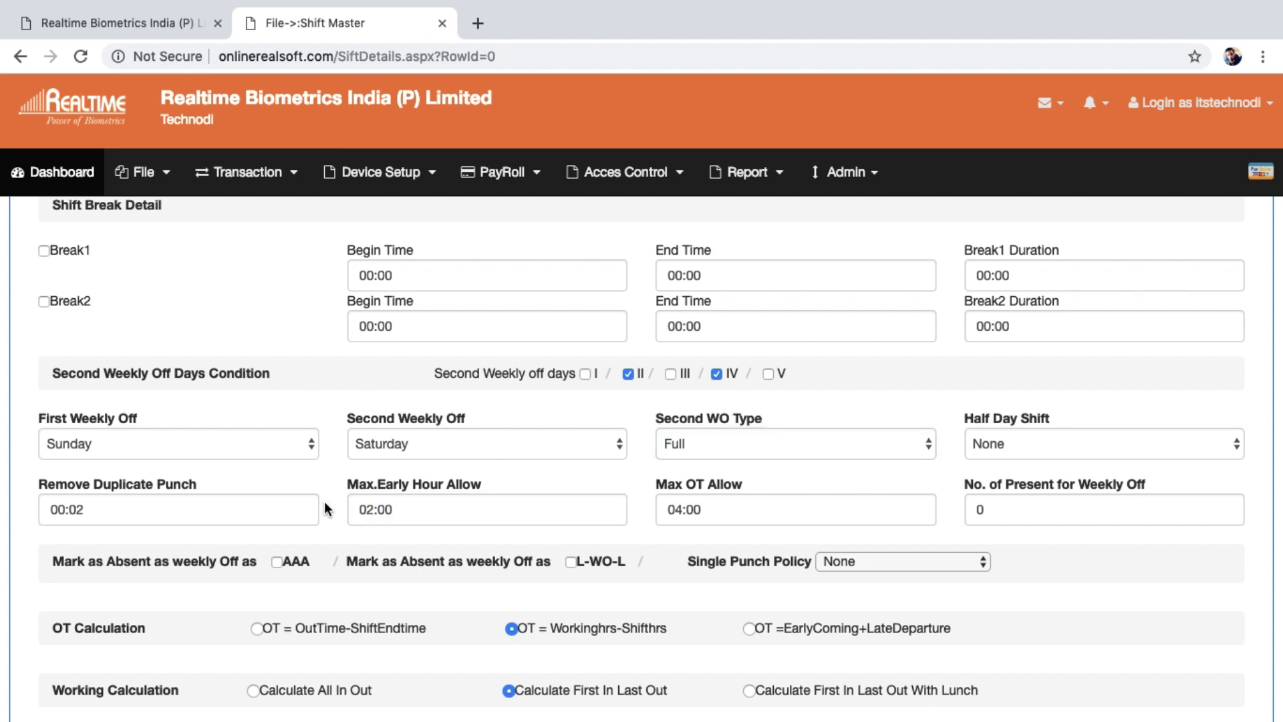
scroll(322, 509, up, 3)
drag(87, 385, 19, 384)
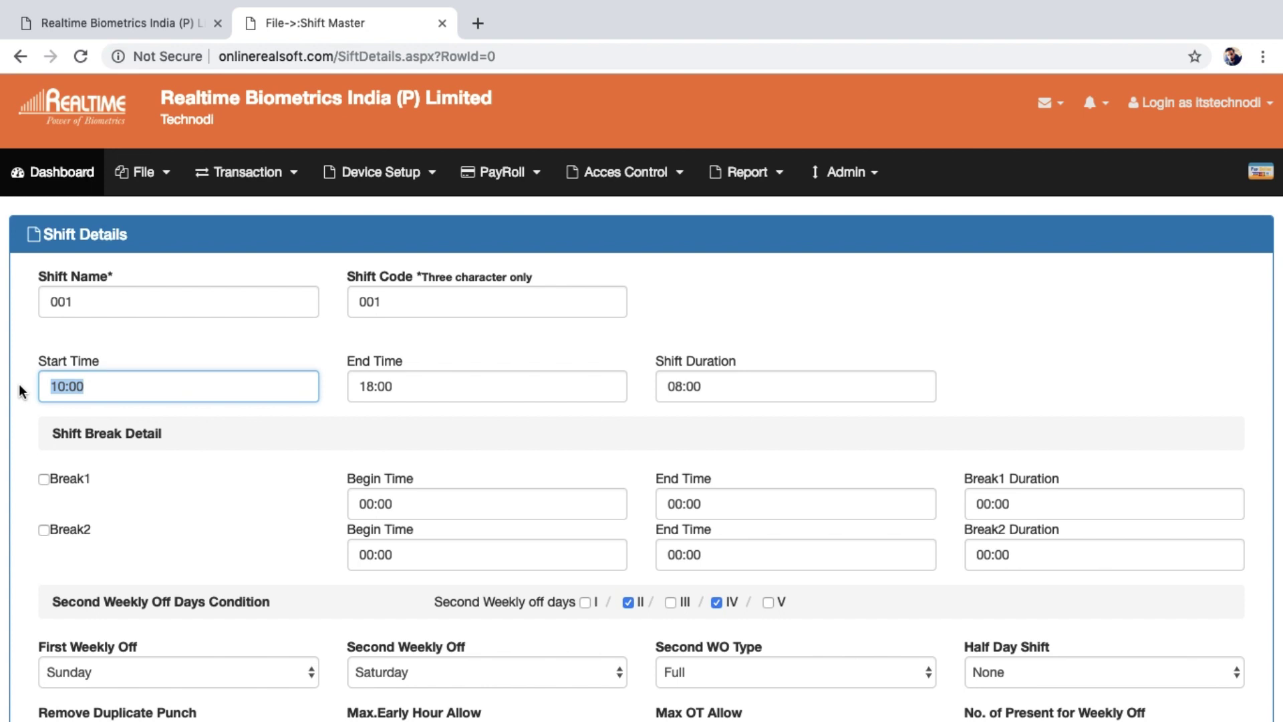
right_click(29, 399)
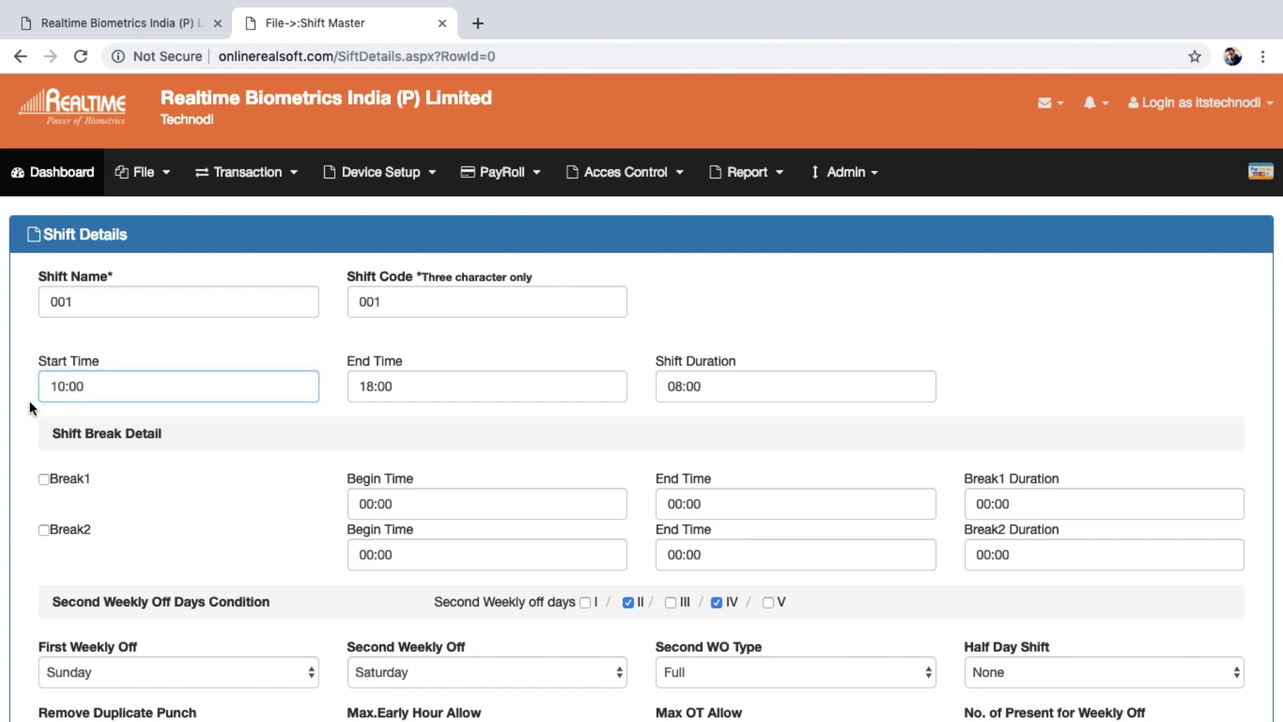
click(135, 336)
scroll(416, 673, down, 3)
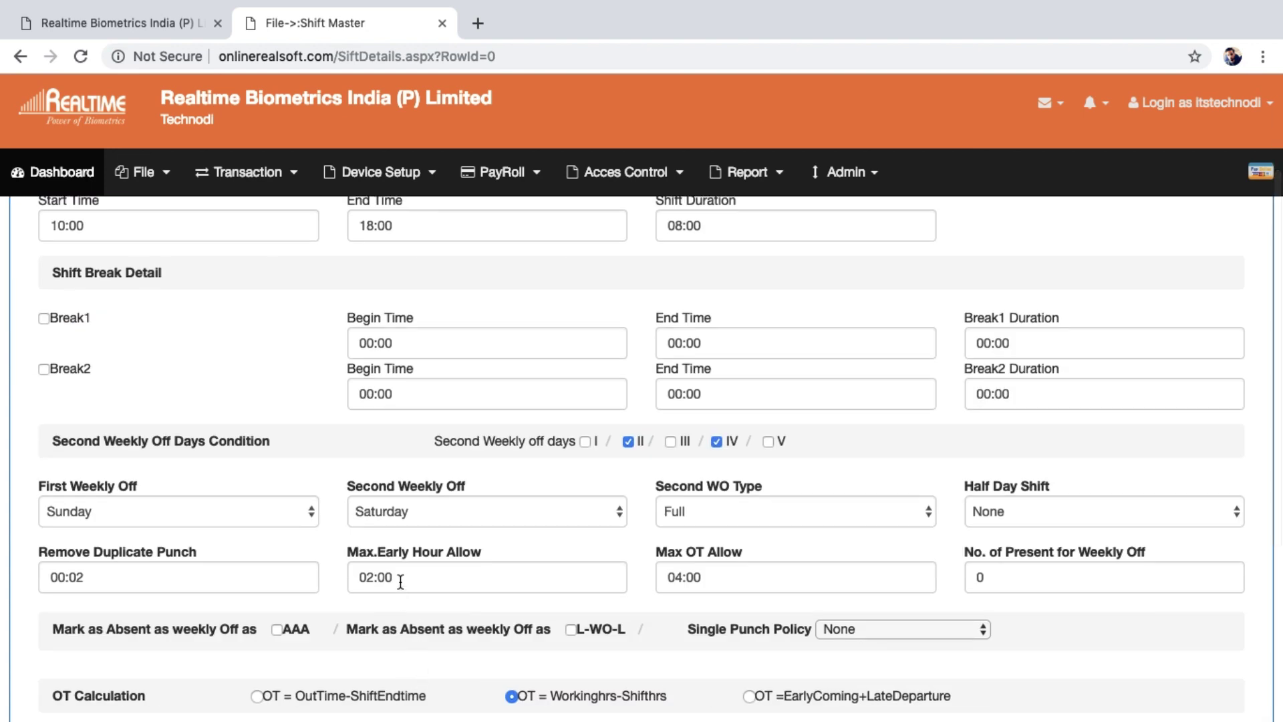
drag(398, 577, 234, 577)
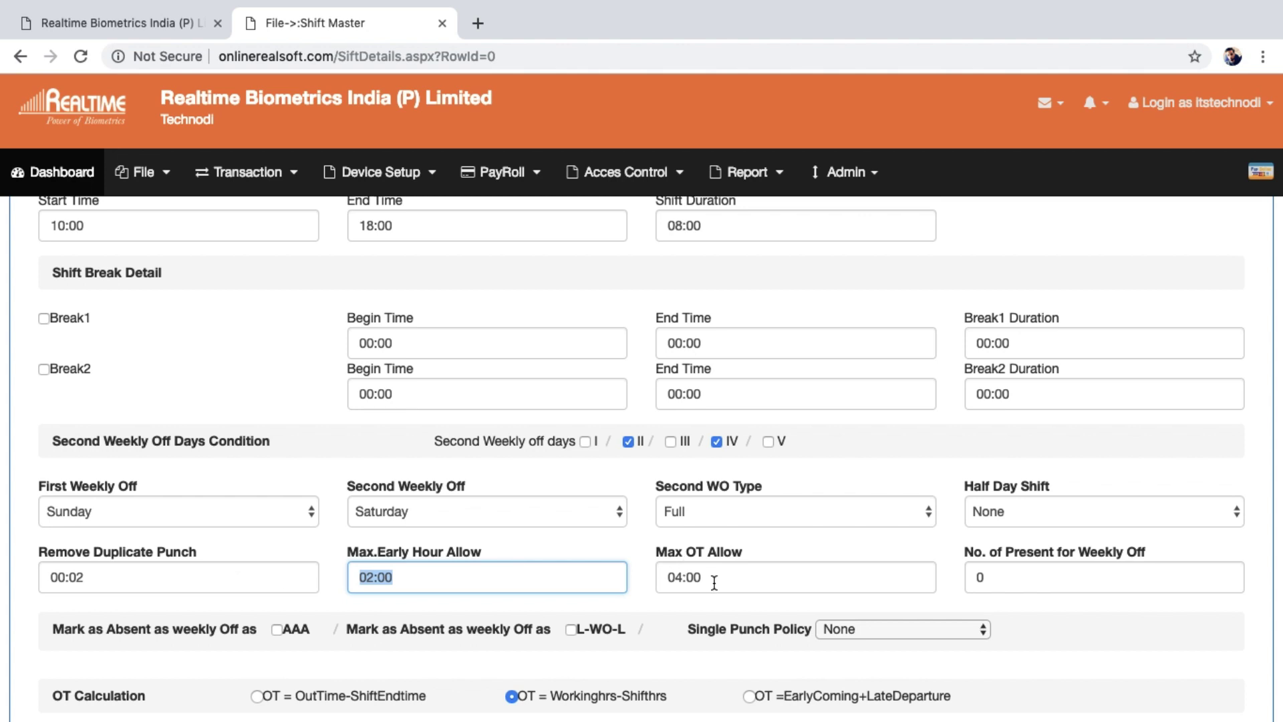
drag(713, 580, 611, 578)
scroll(612, 579, up, 3)
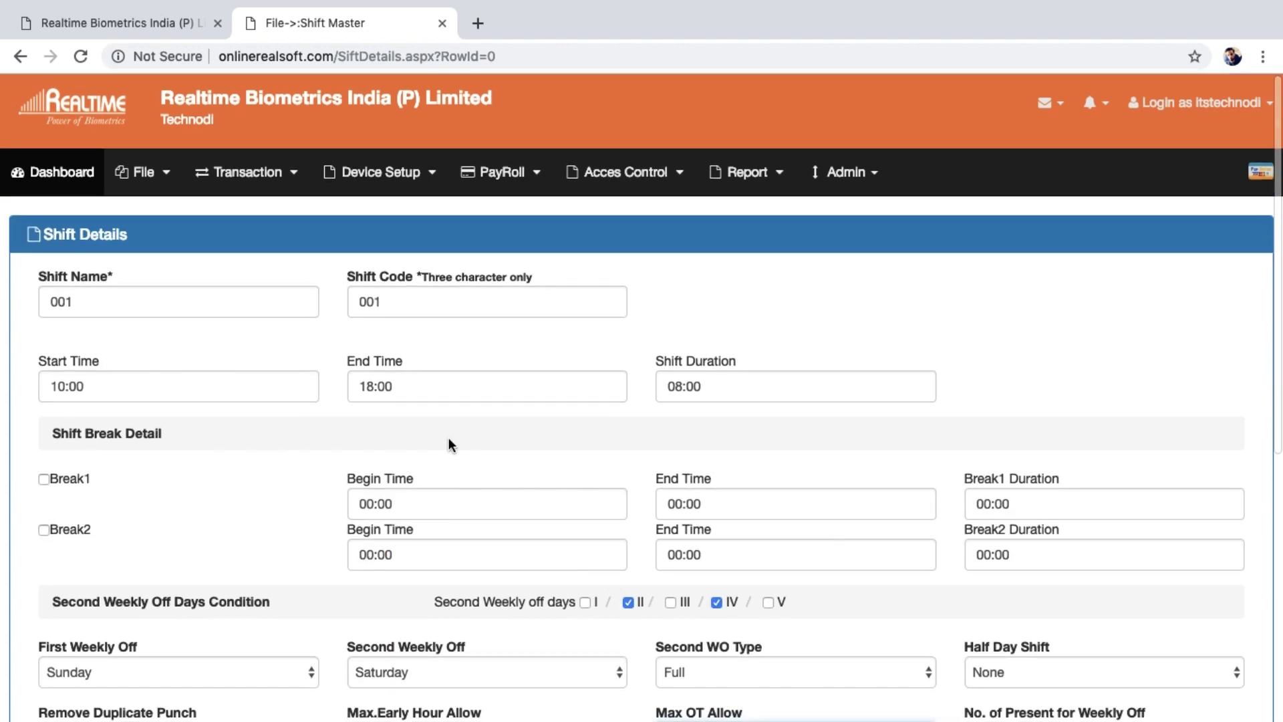
drag(419, 395, 325, 391)
click(470, 419)
scroll(470, 419, down, 8)
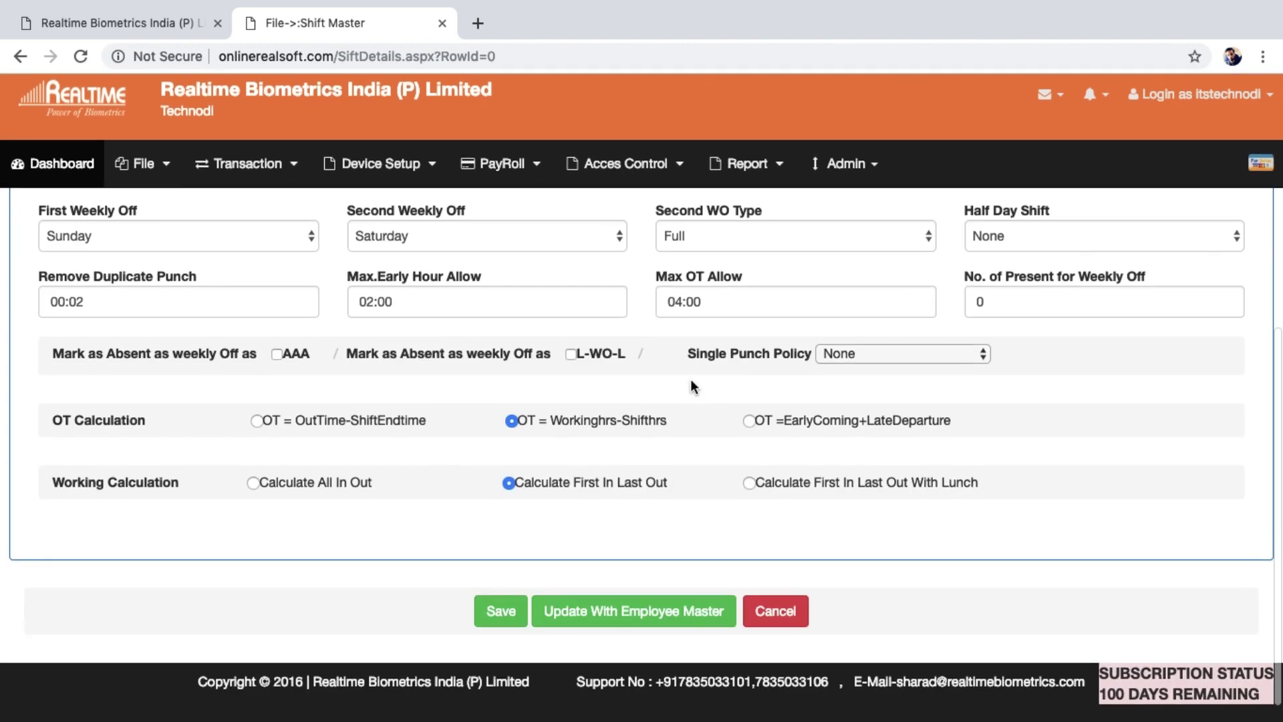
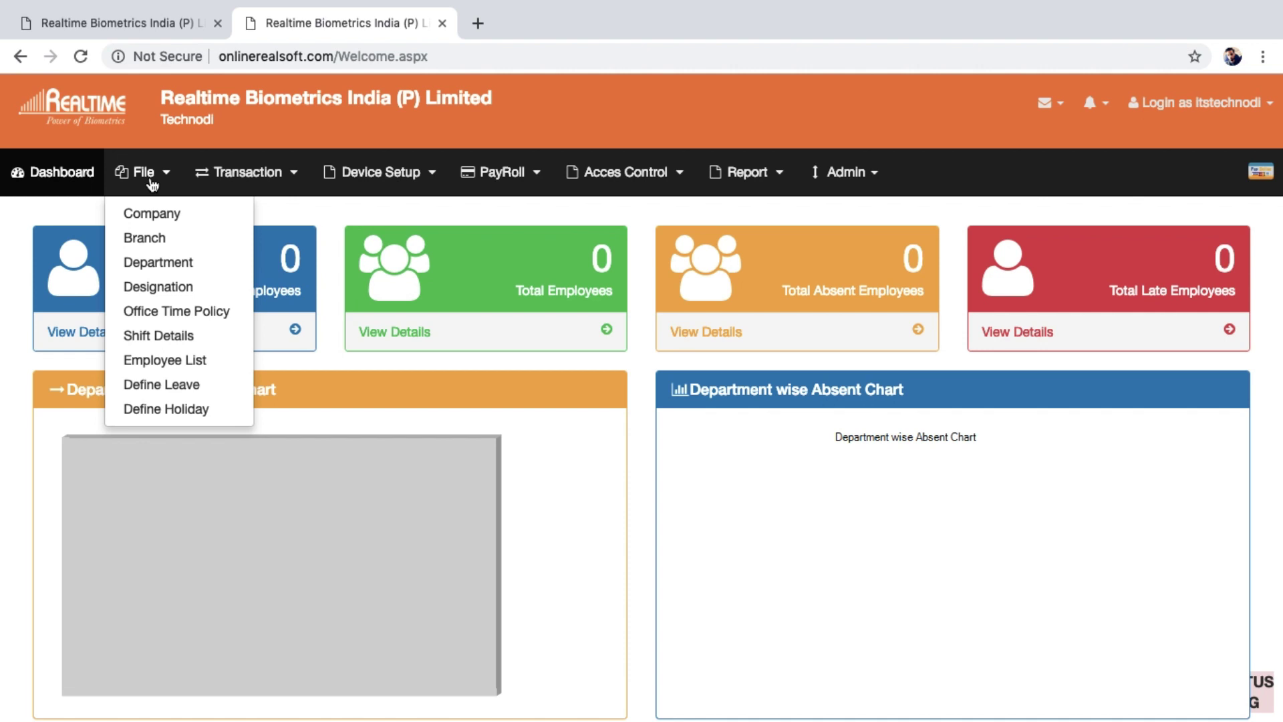
- Start a new employee with the suggested name, code 001 and an eight-digit card number
click(172, 362)
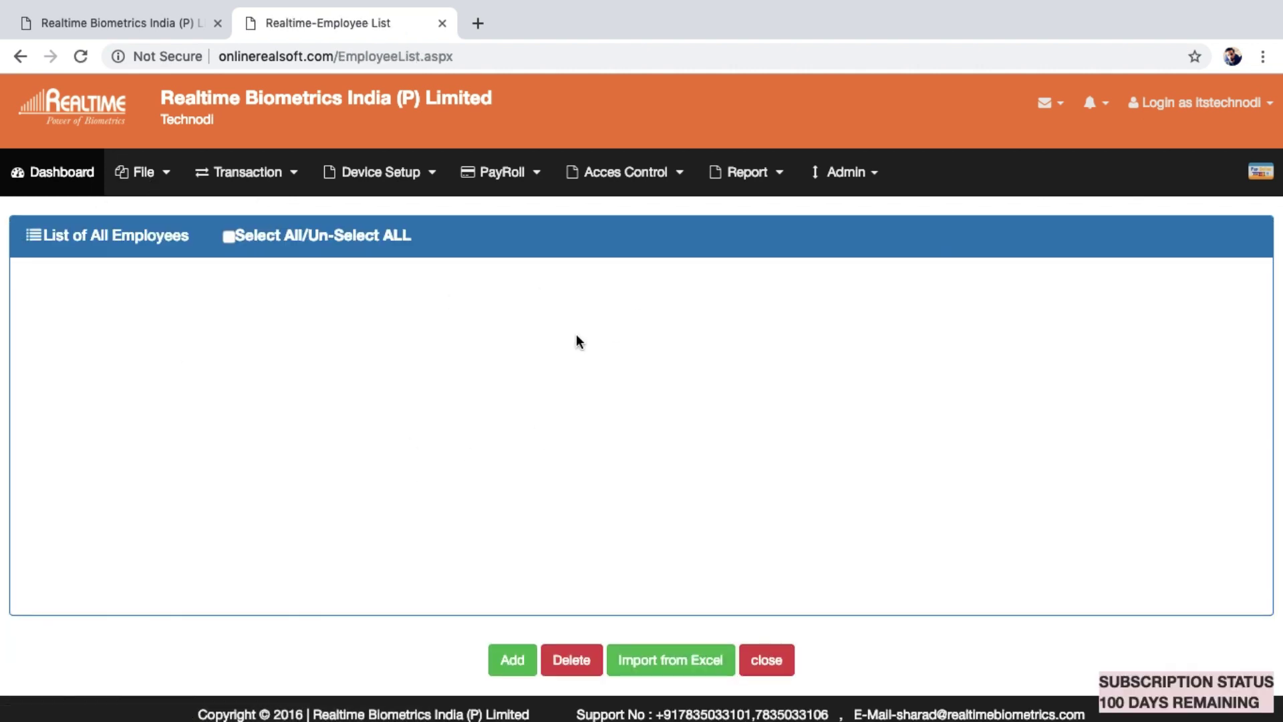
click(512, 674)
click(511, 662)
click(464, 313)
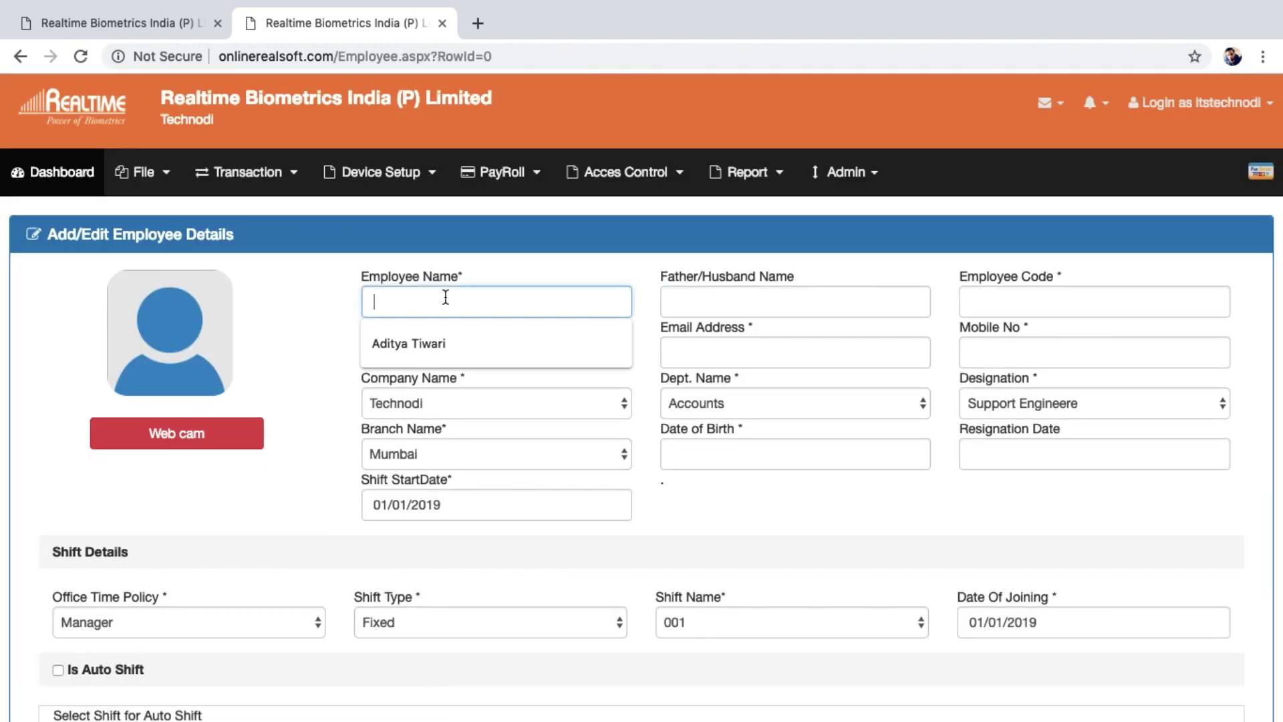
click(419, 343)
click(1001, 296)
text(001)
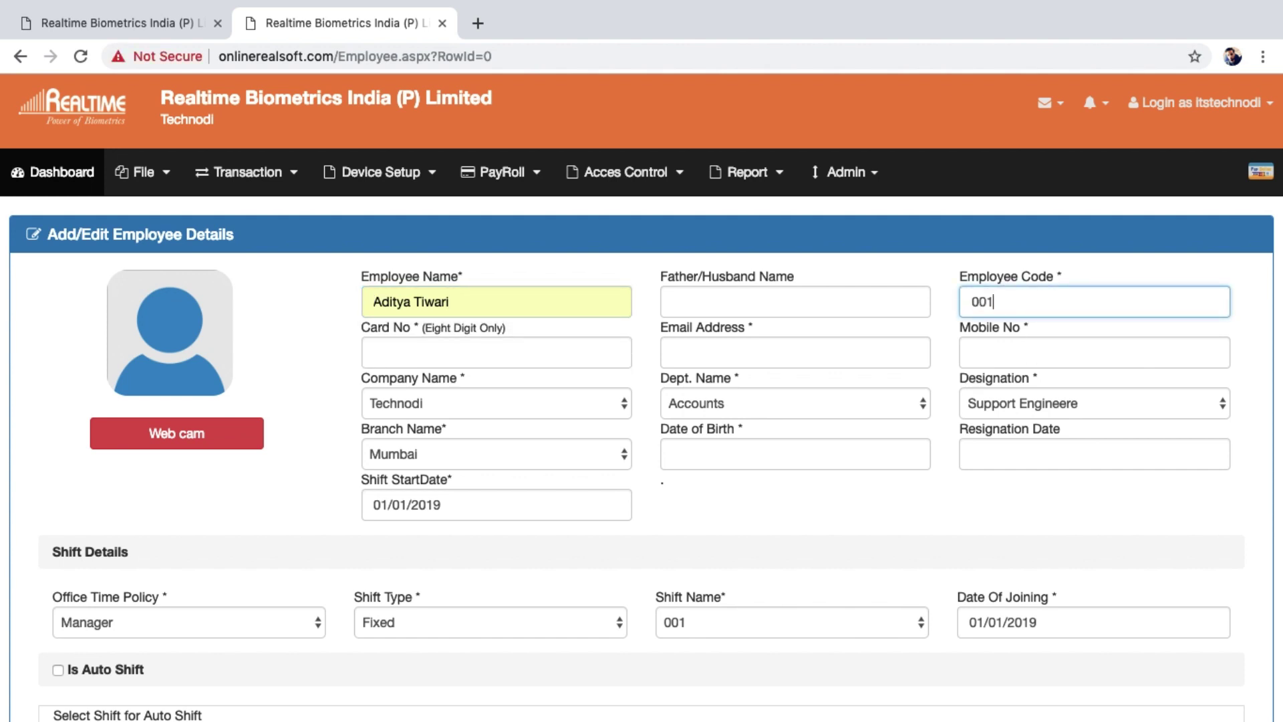
click(493, 352)
text(00000001)
click(751, 492)
- Keep Support Engineere as the designation and set the department to Software
click(723, 347)
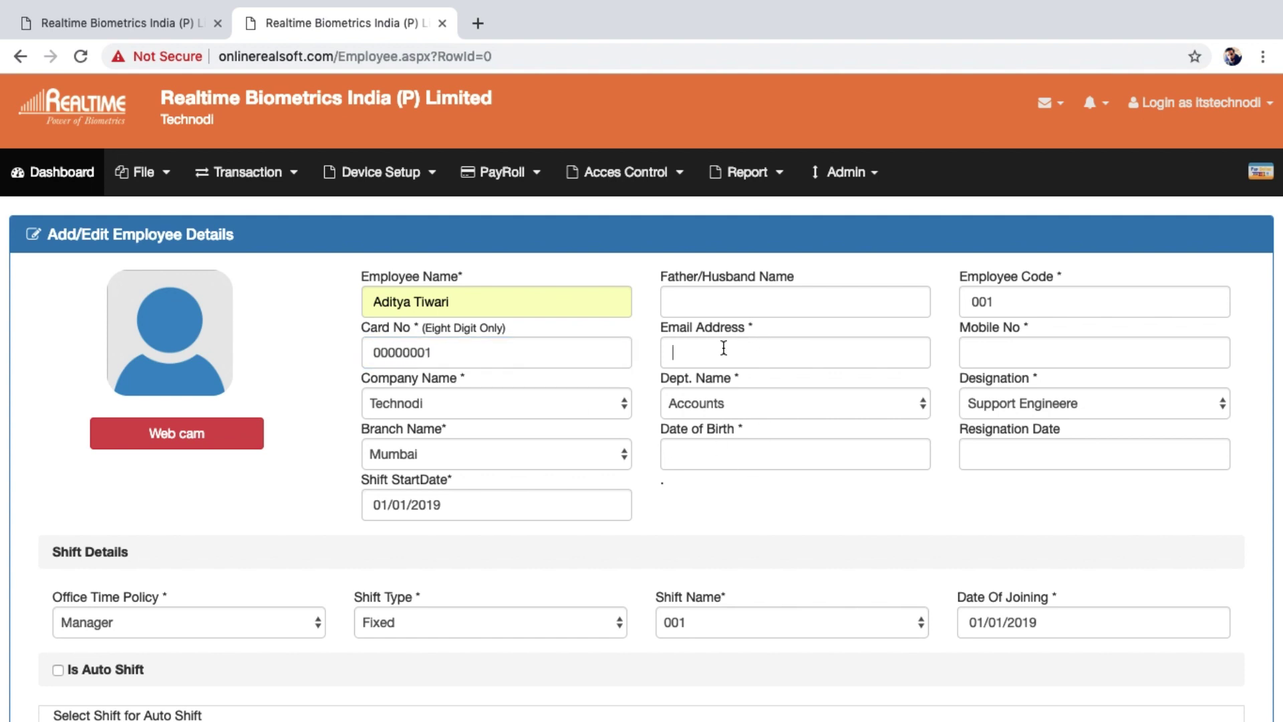
click(1009, 349)
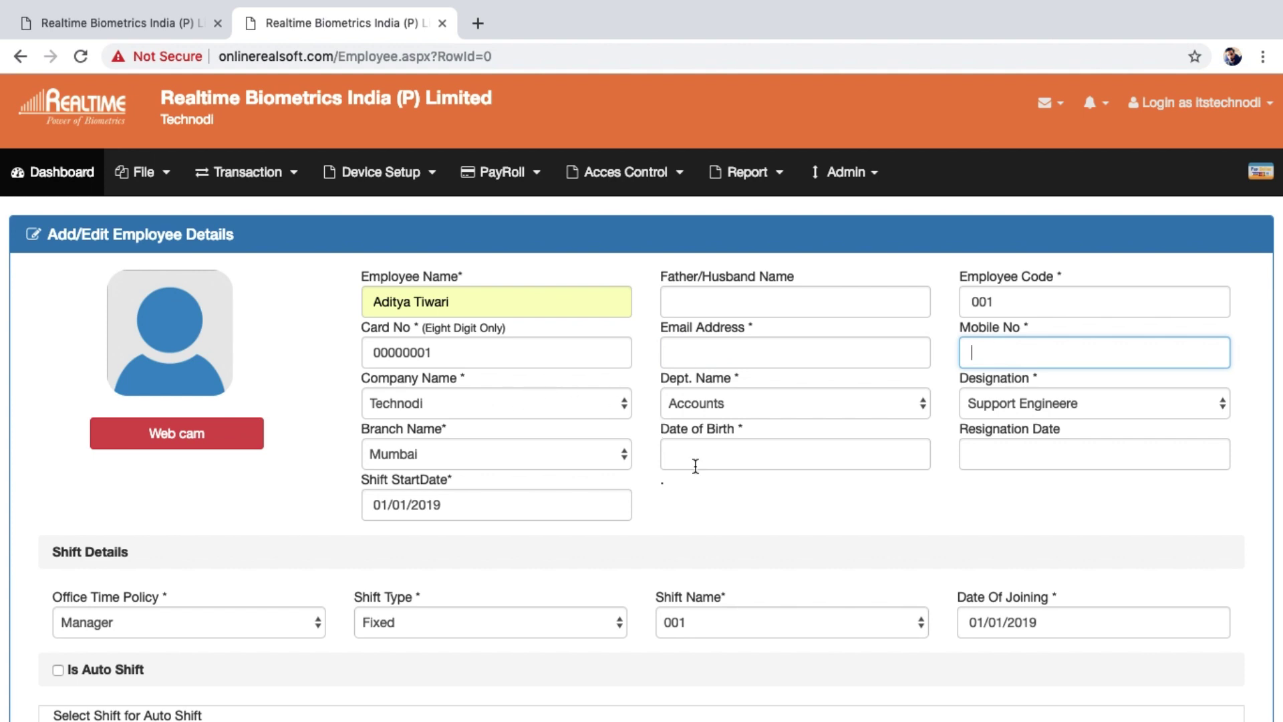
click(1100, 407)
click(1058, 397)
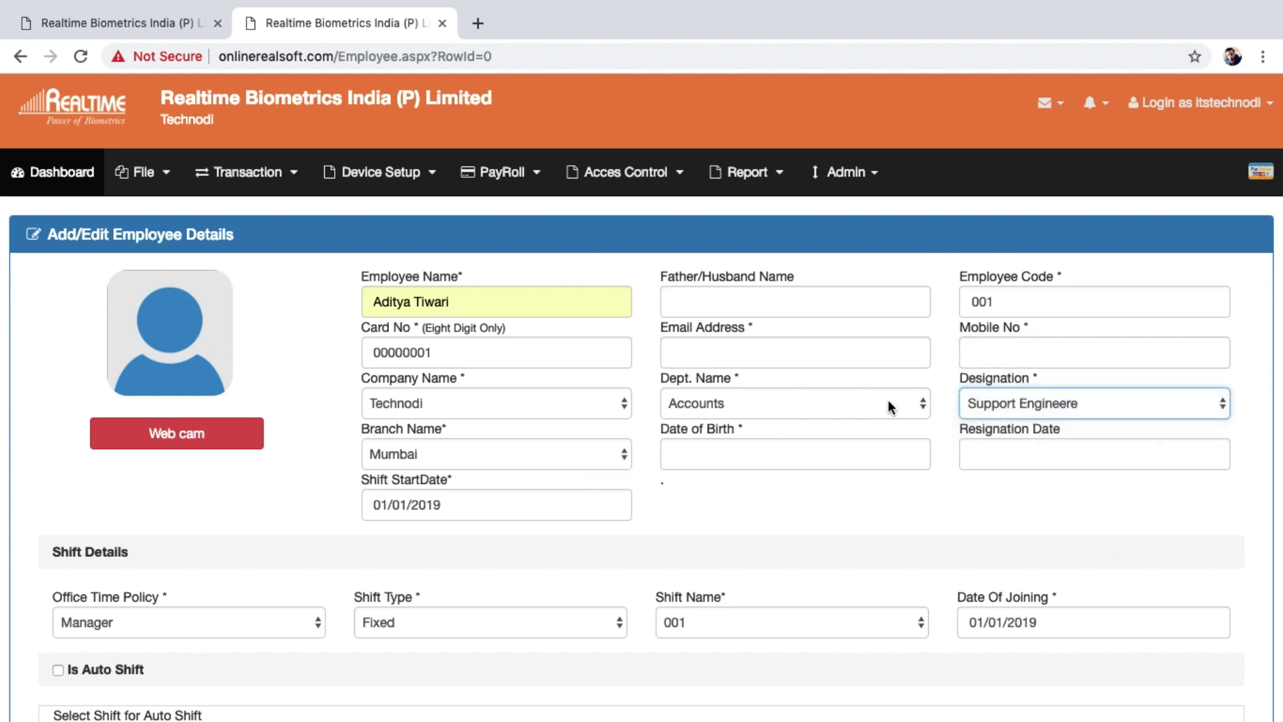
click(889, 399)
click(719, 439)
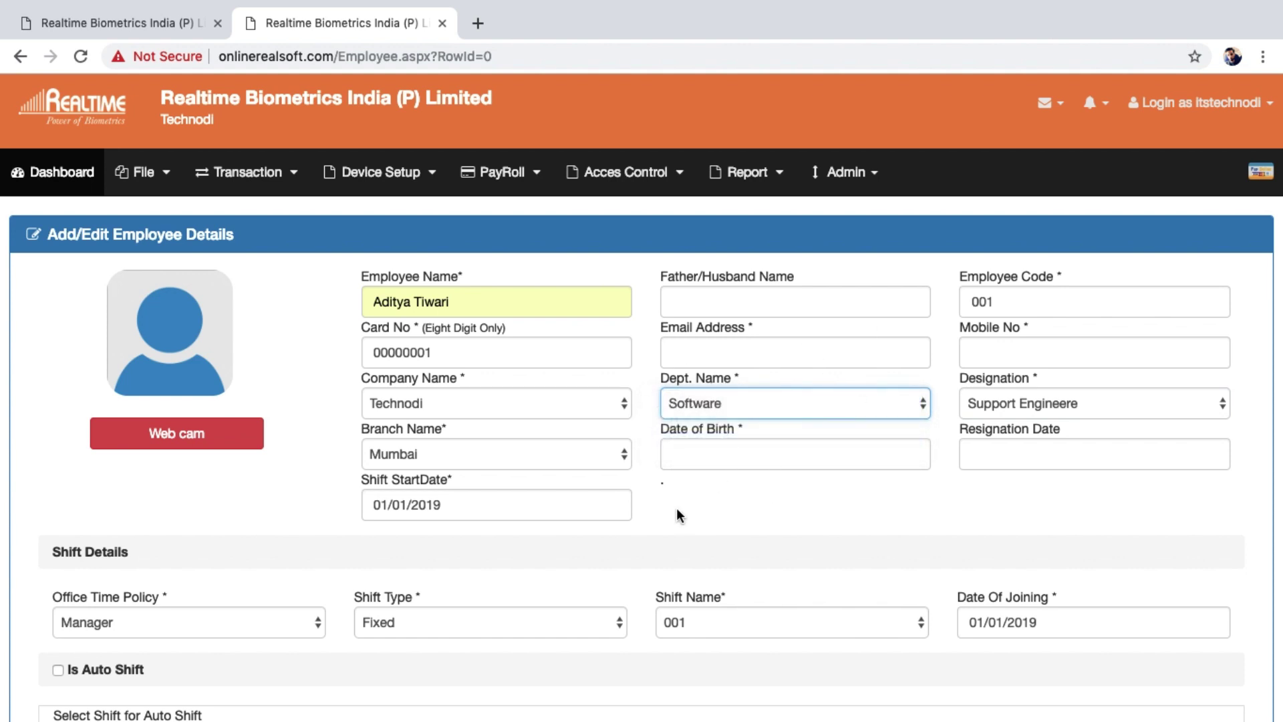
scroll(677, 508, down, 15)
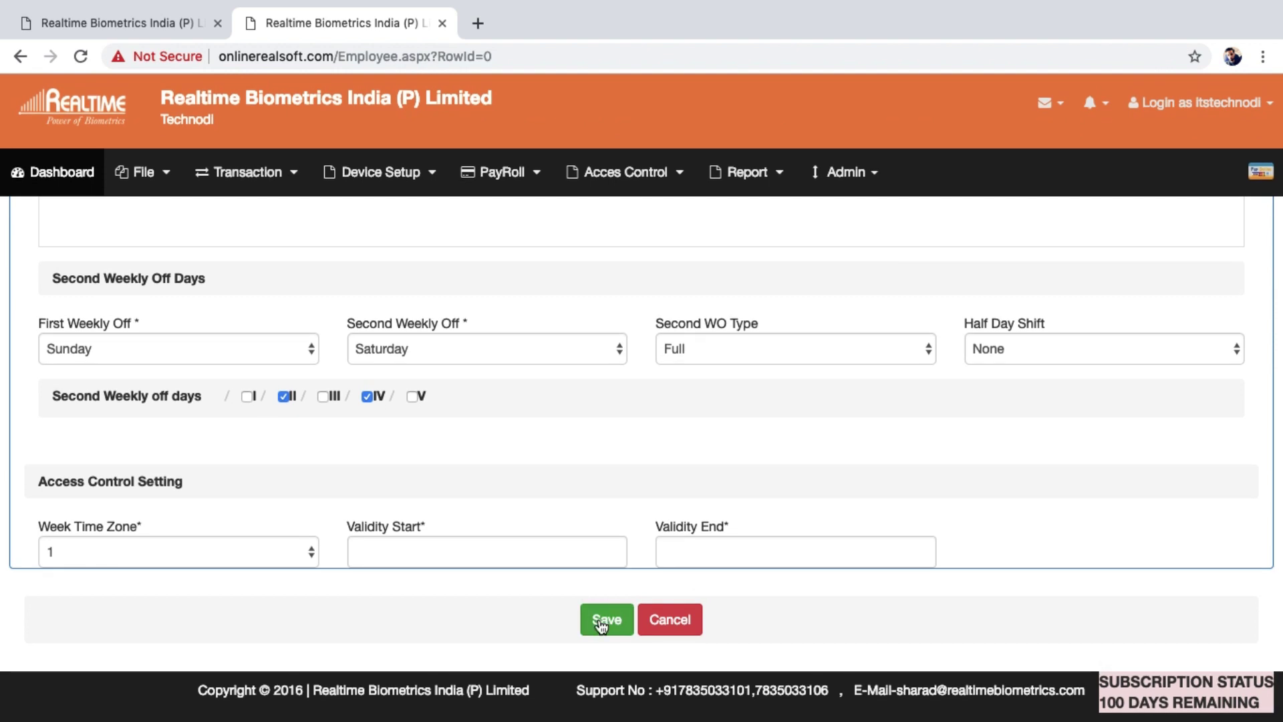
- Save the employee, re-entering the card number after the missing-number alert
click(600, 629)
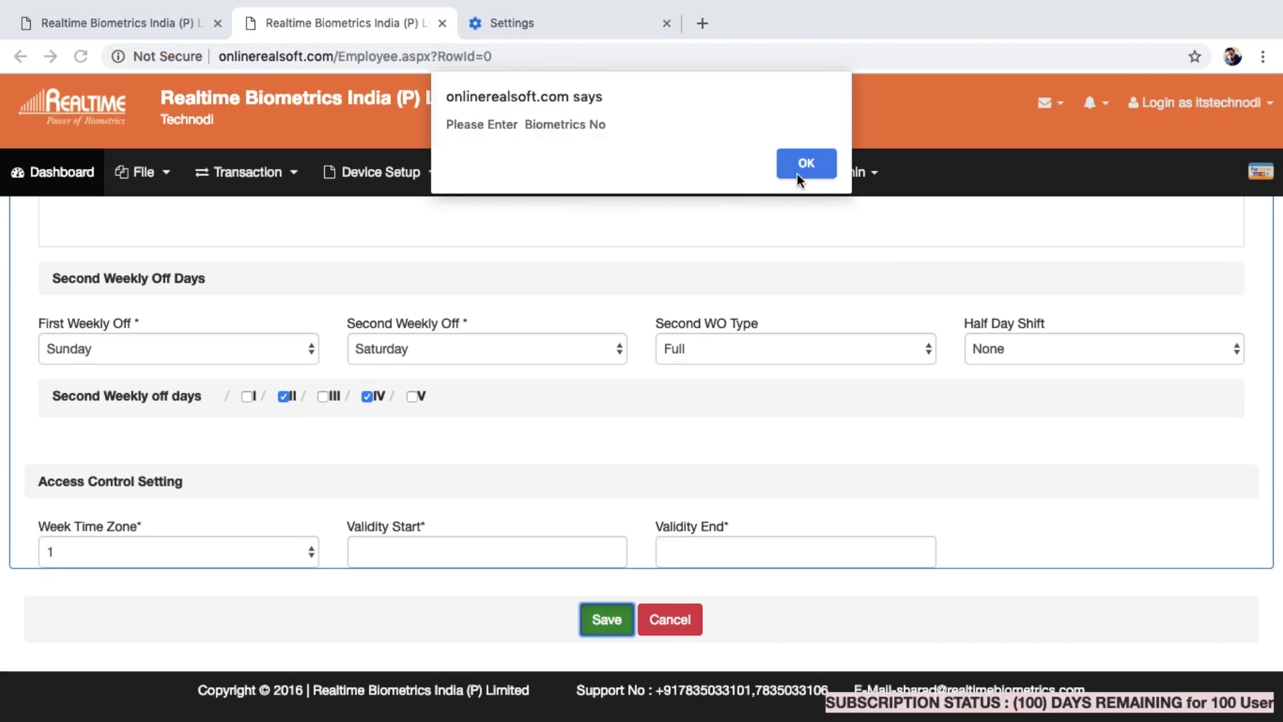
click(805, 164)
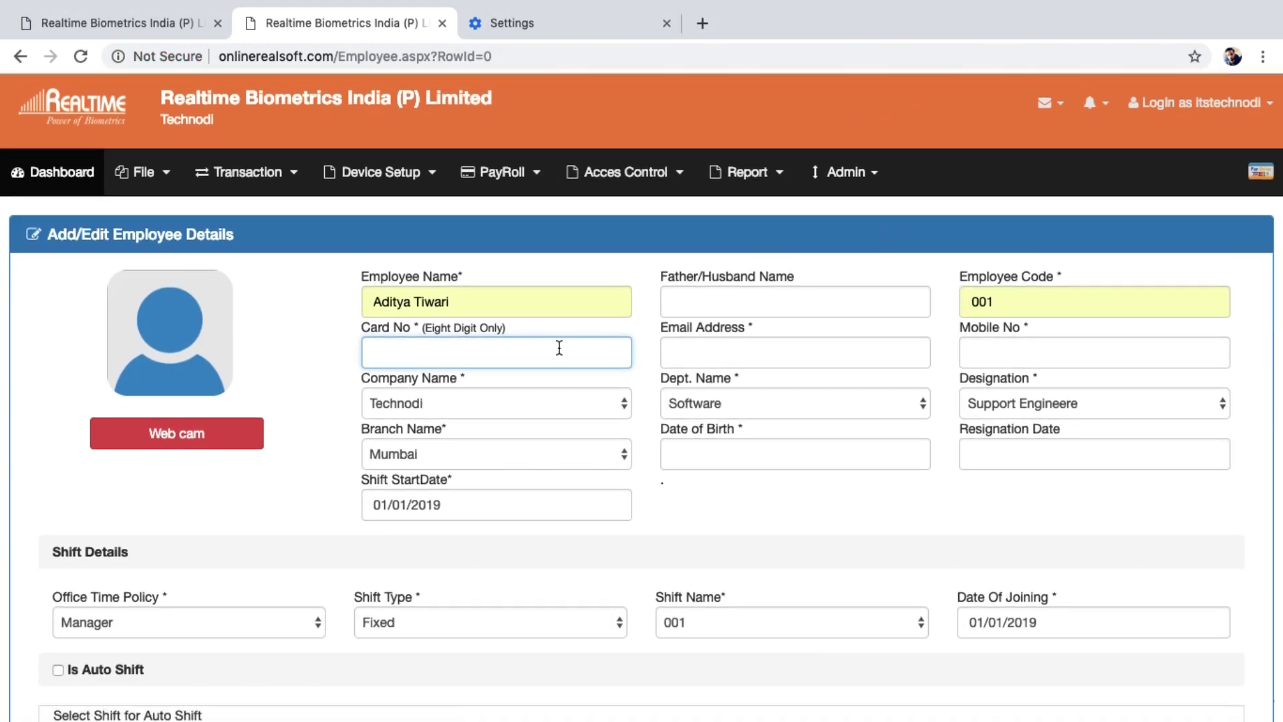
click(541, 352)
click(452, 396)
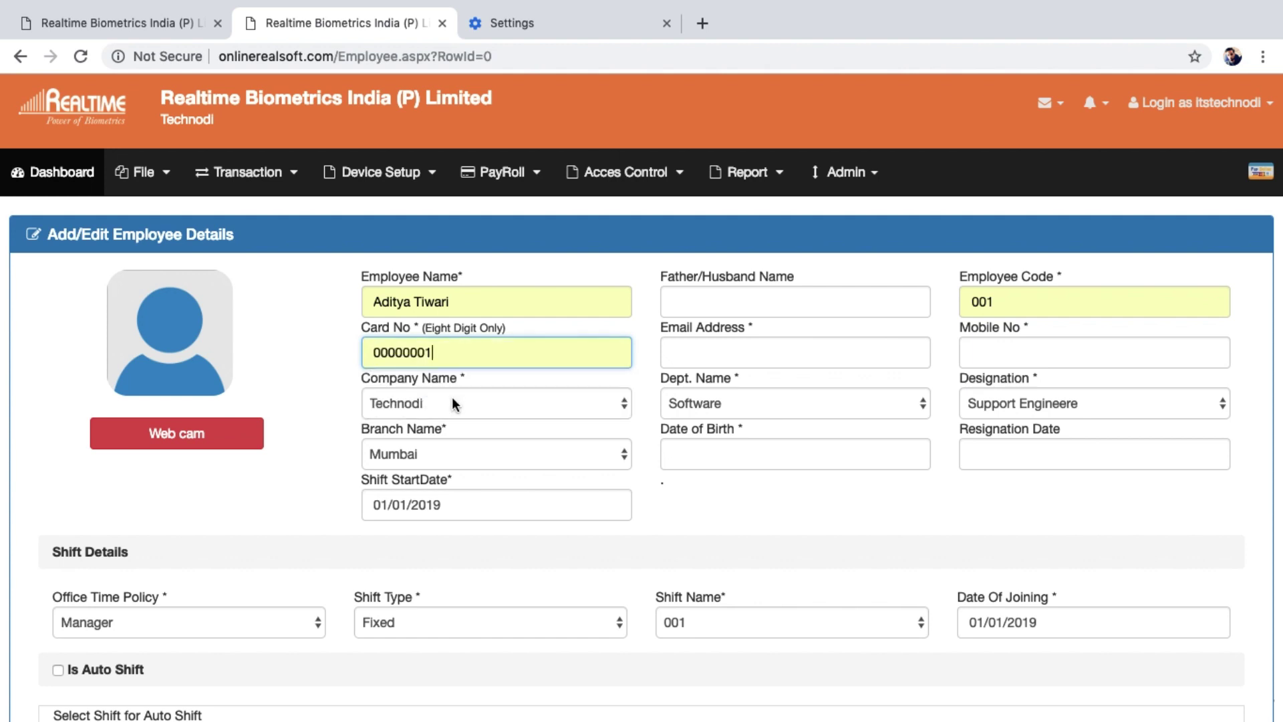
scroll(711, 511, down, 10)
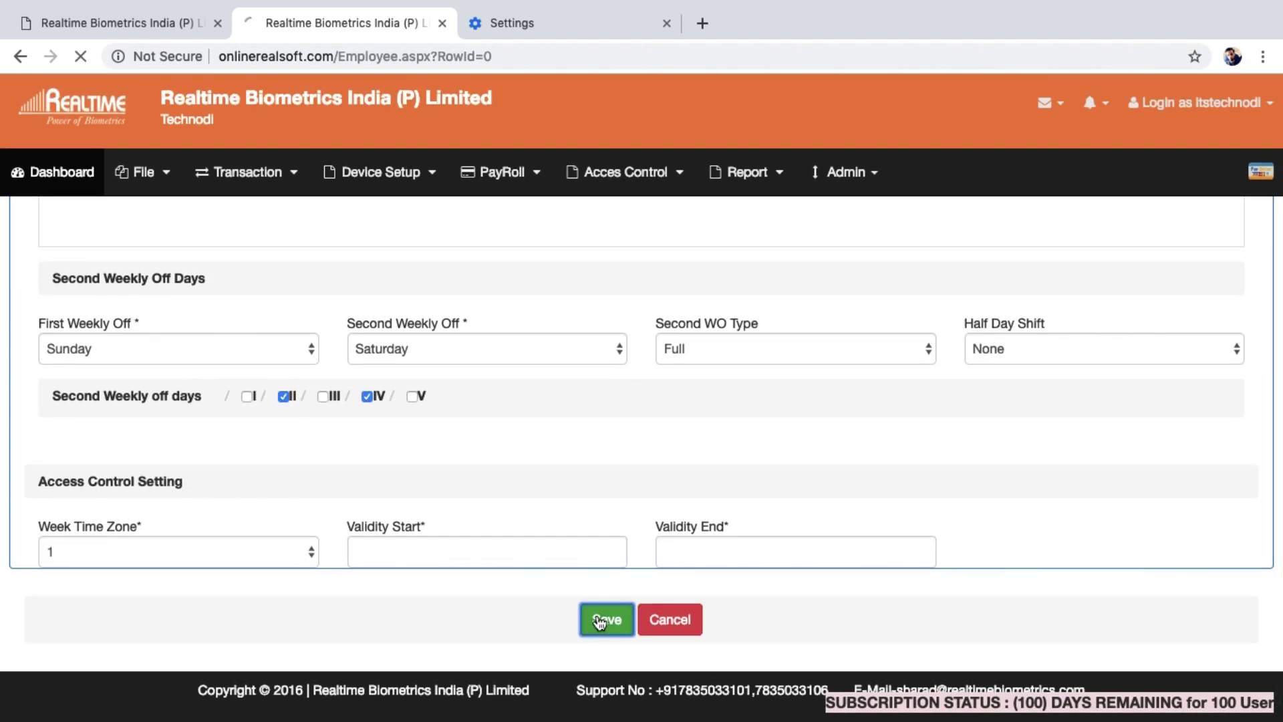
click(605, 615)
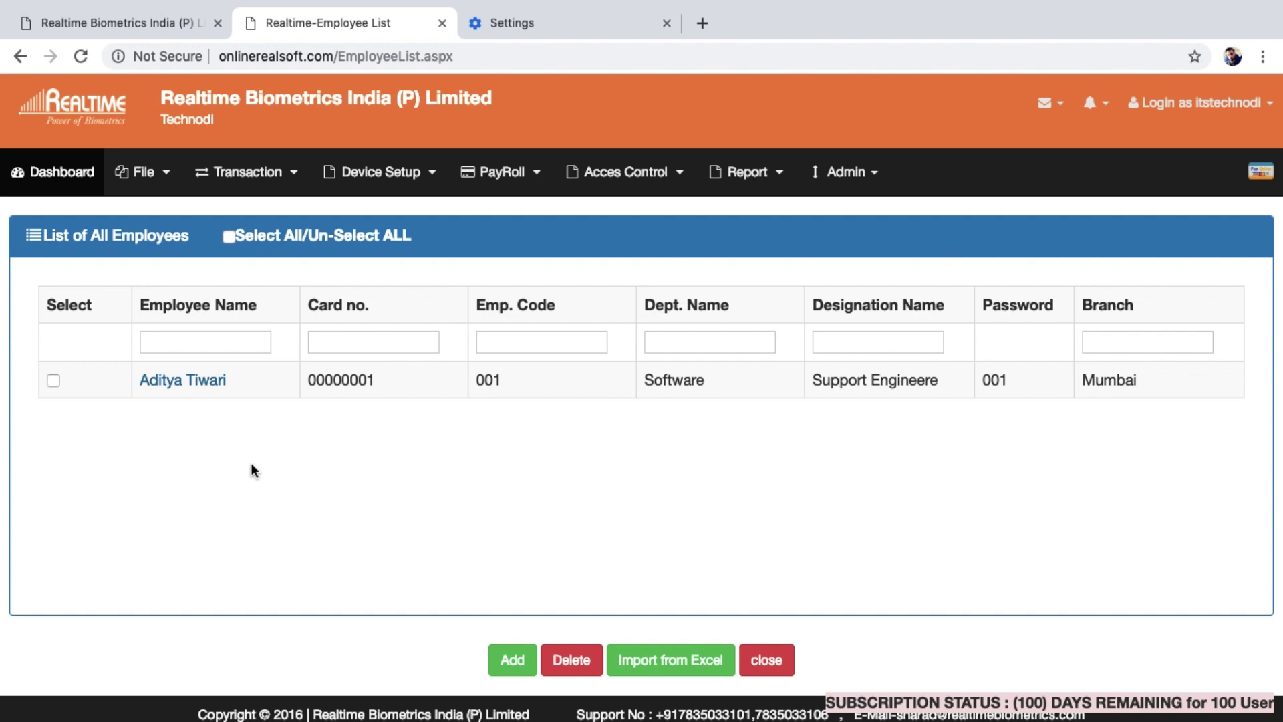
- Add the second employee with a name and card number
click(513, 660)
click(456, 315)
text(adi)
click(1032, 301)
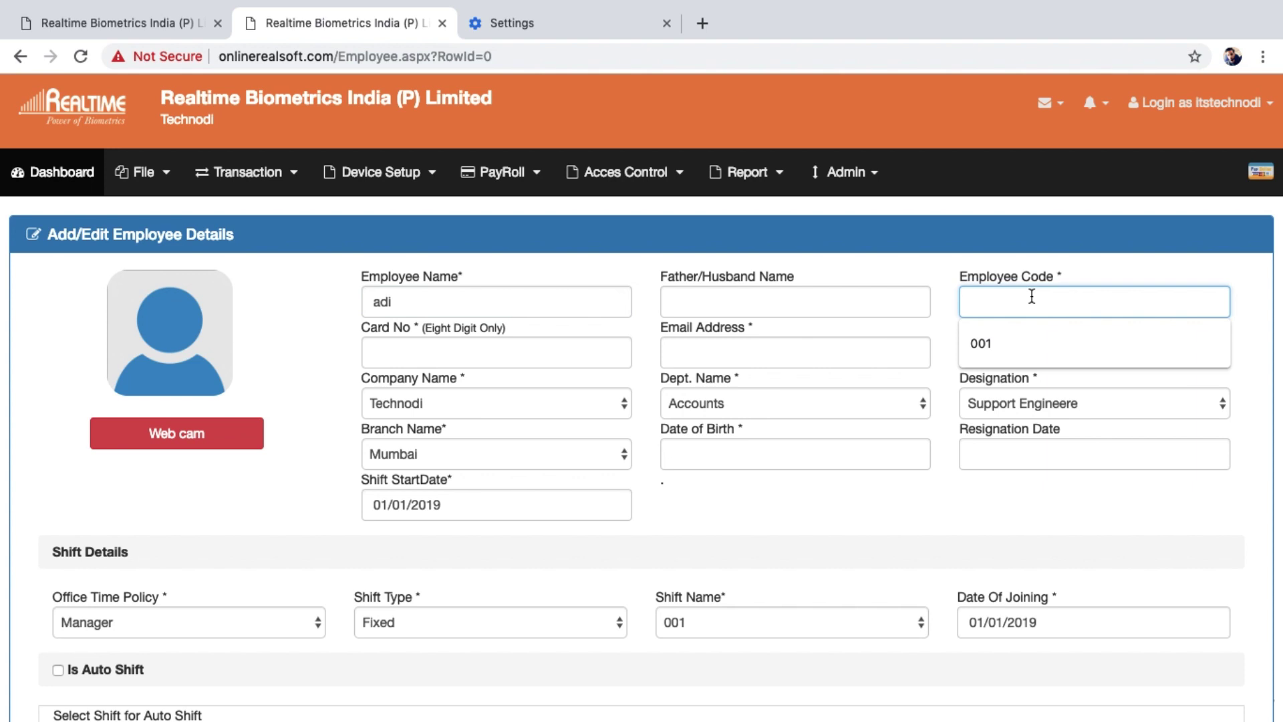
click(467, 361)
text(030000)
scroll(777, 504, down, 3)
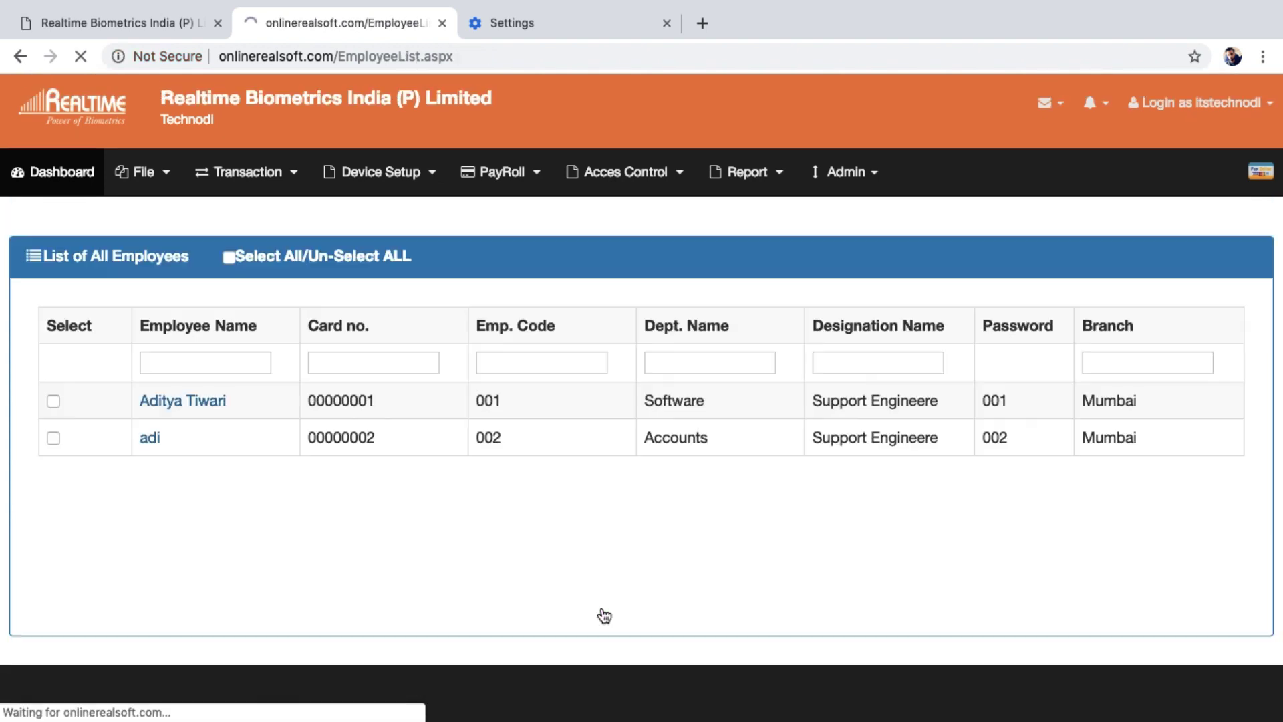
click(413, 308)
- Add the third employee, code 003, with the employee's full name and card number, and save
text(naman)
key(BackSpace)
key(BackSpace)
key(BackSpace)
key(BackSpace)
key(BackSpace)
click(1052, 297)
text(003)
click(493, 354)
text(0000000)
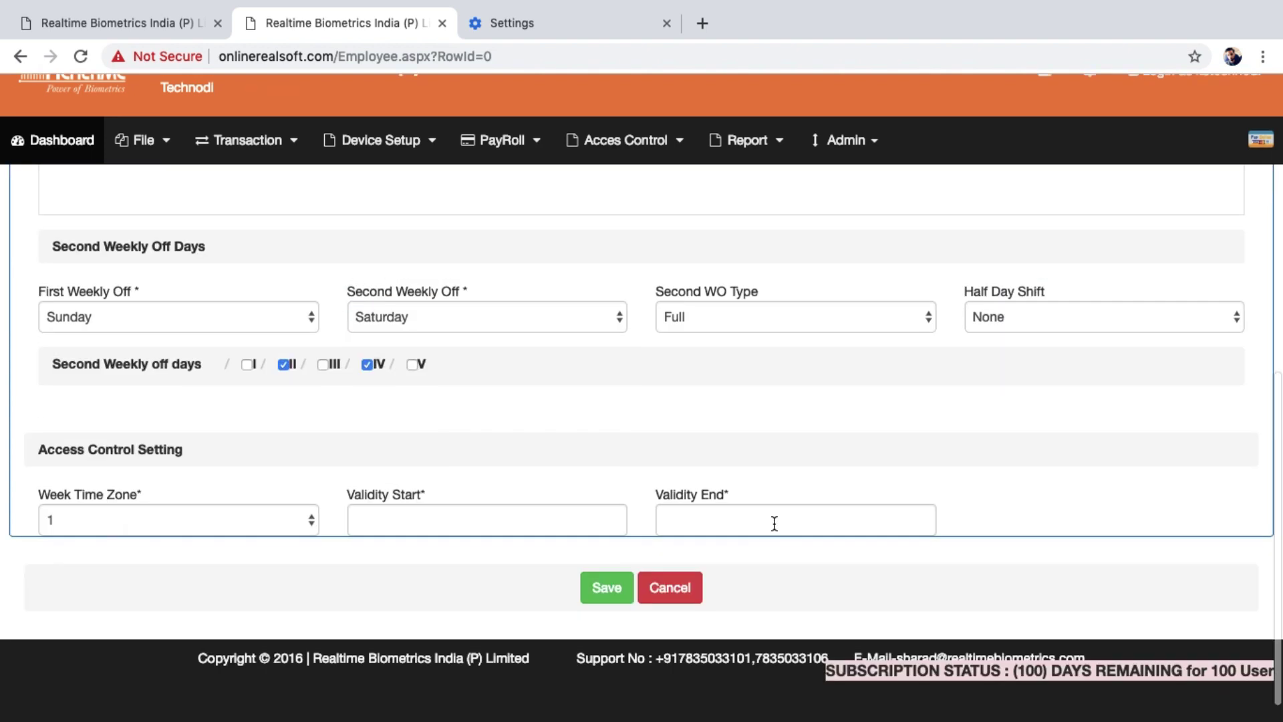
click(605, 587)
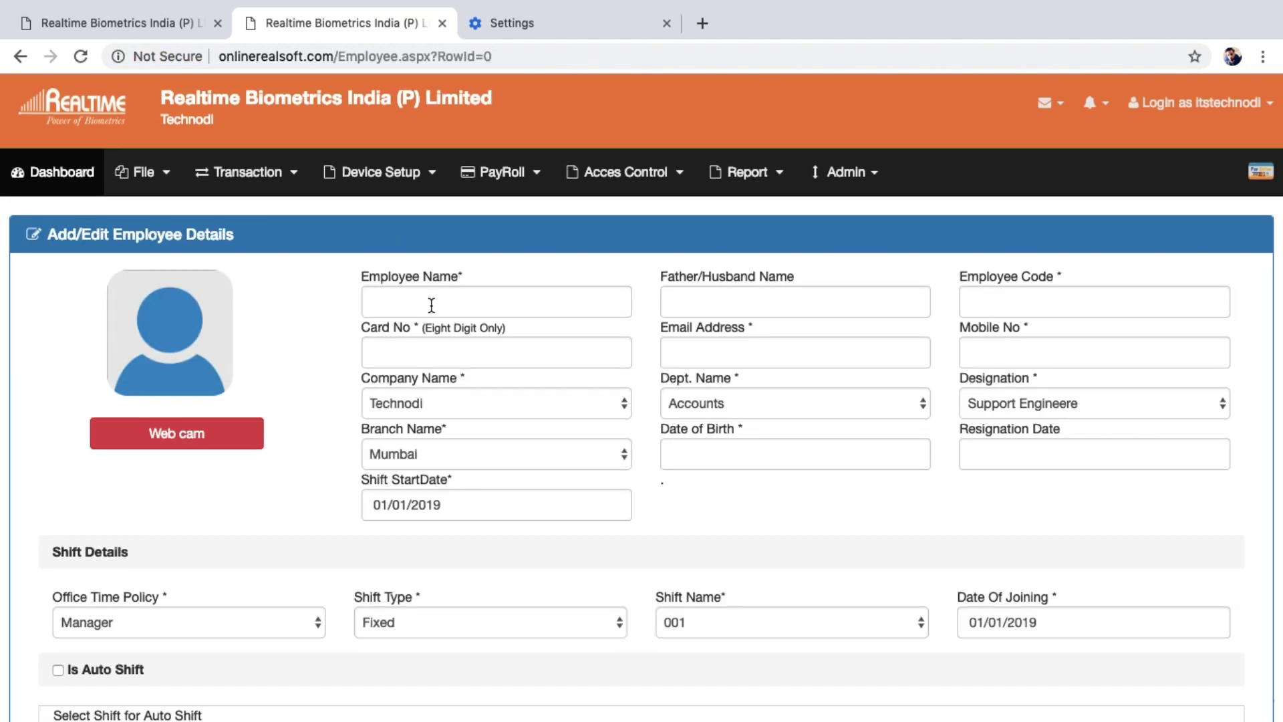
- Add the fourth employee, code 004, with the employee's full name and card number, and save
click(430, 304)
click(1051, 302)
text(004)
click(492, 352)
text(00000004)
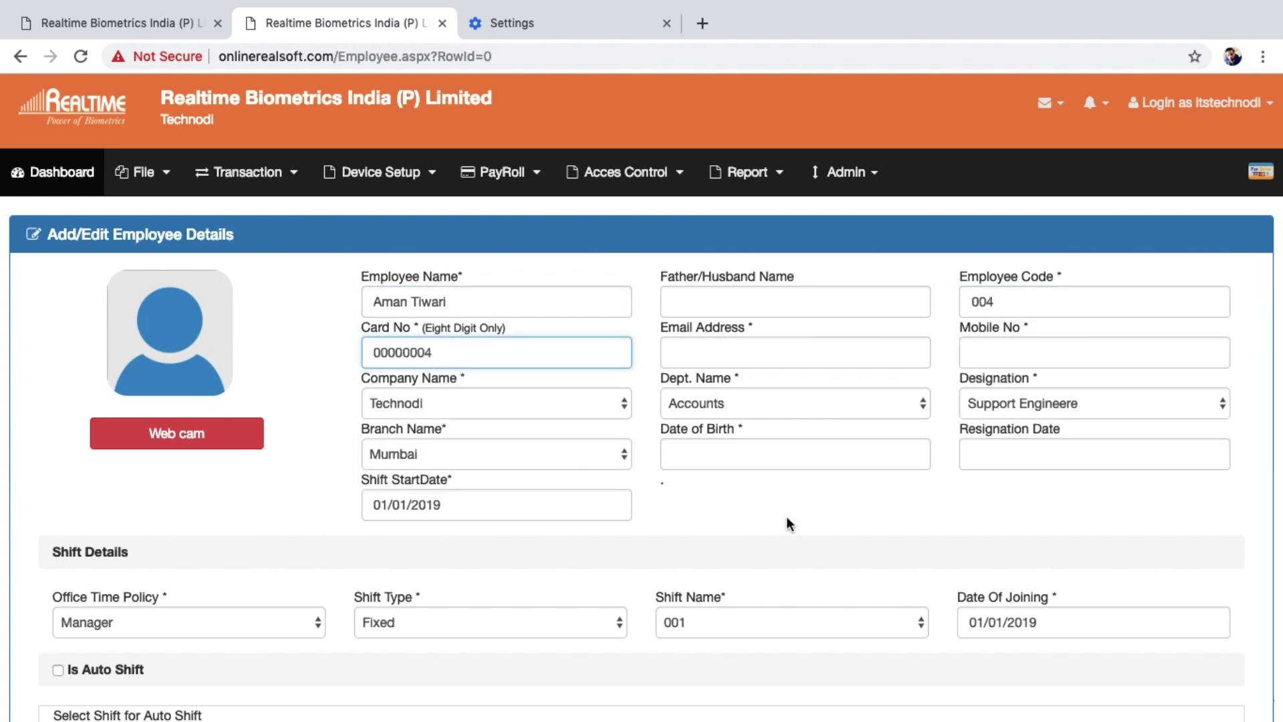
scroll(787, 524, down, 10)
click(600, 621)
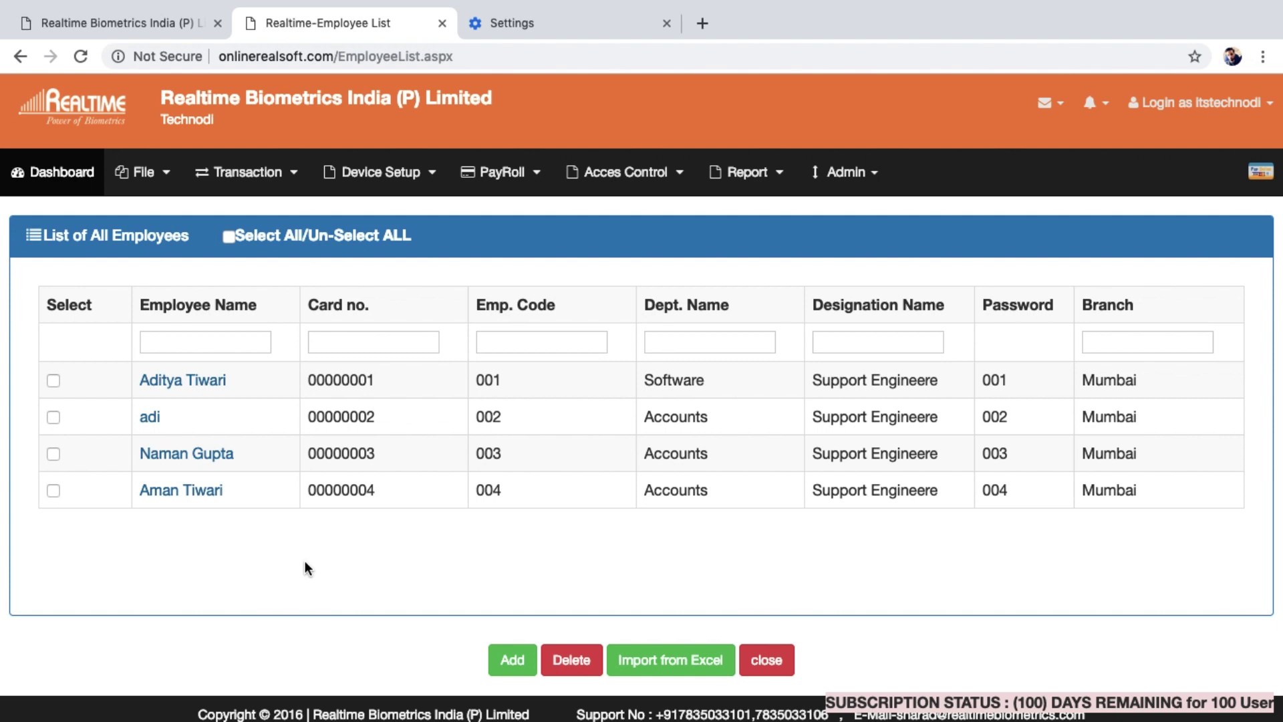
click(513, 660)
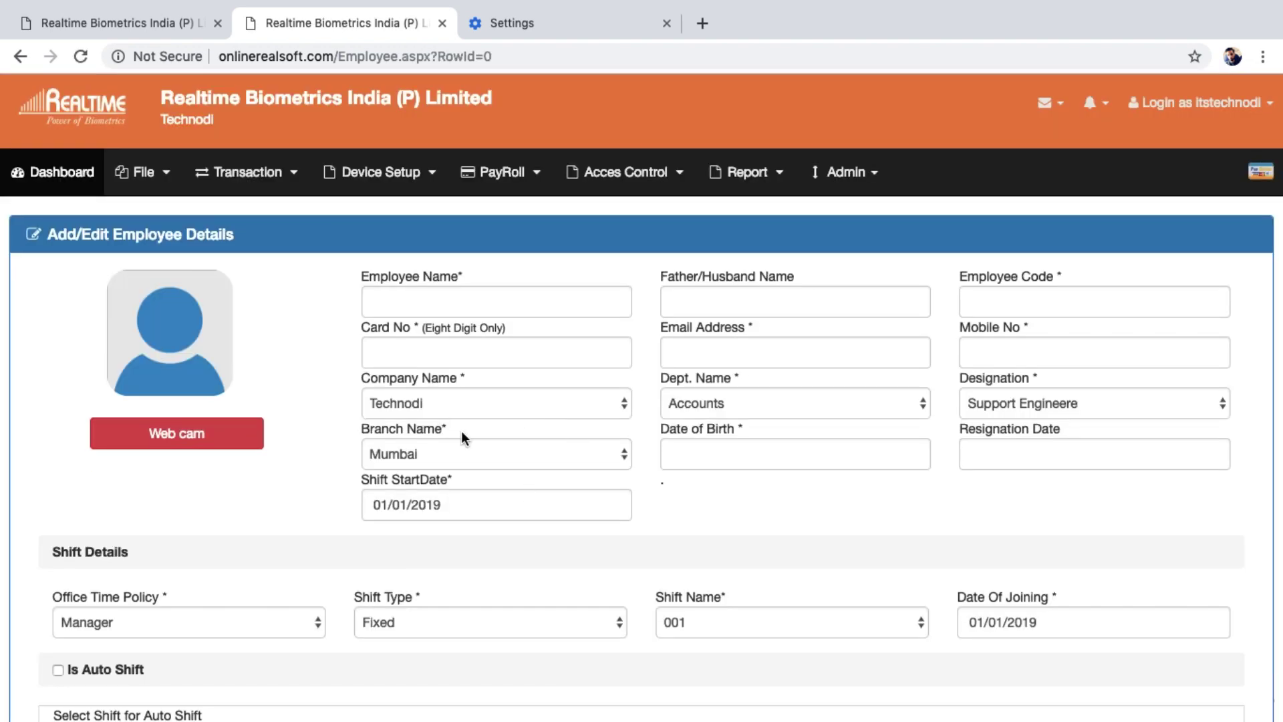
- Go from Employee List to Import from Excel and download the Empdetails.csv master template
click(143, 172)
click(187, 364)
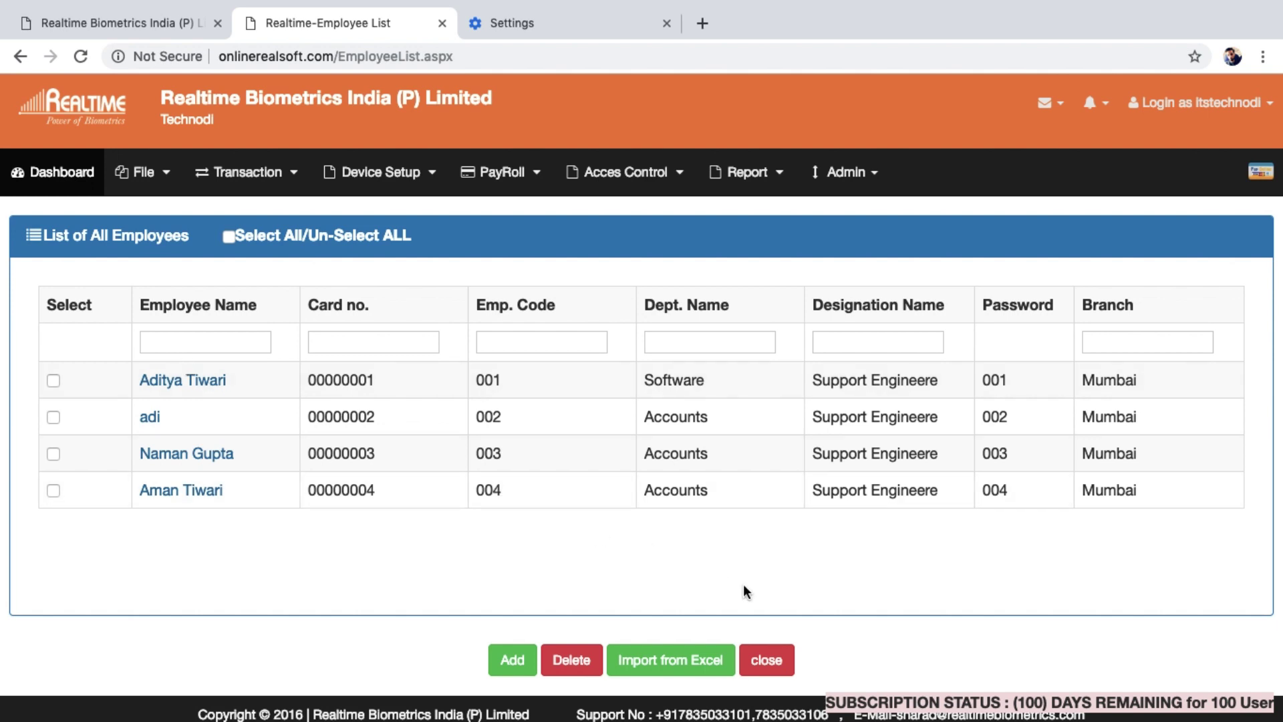
click(678, 664)
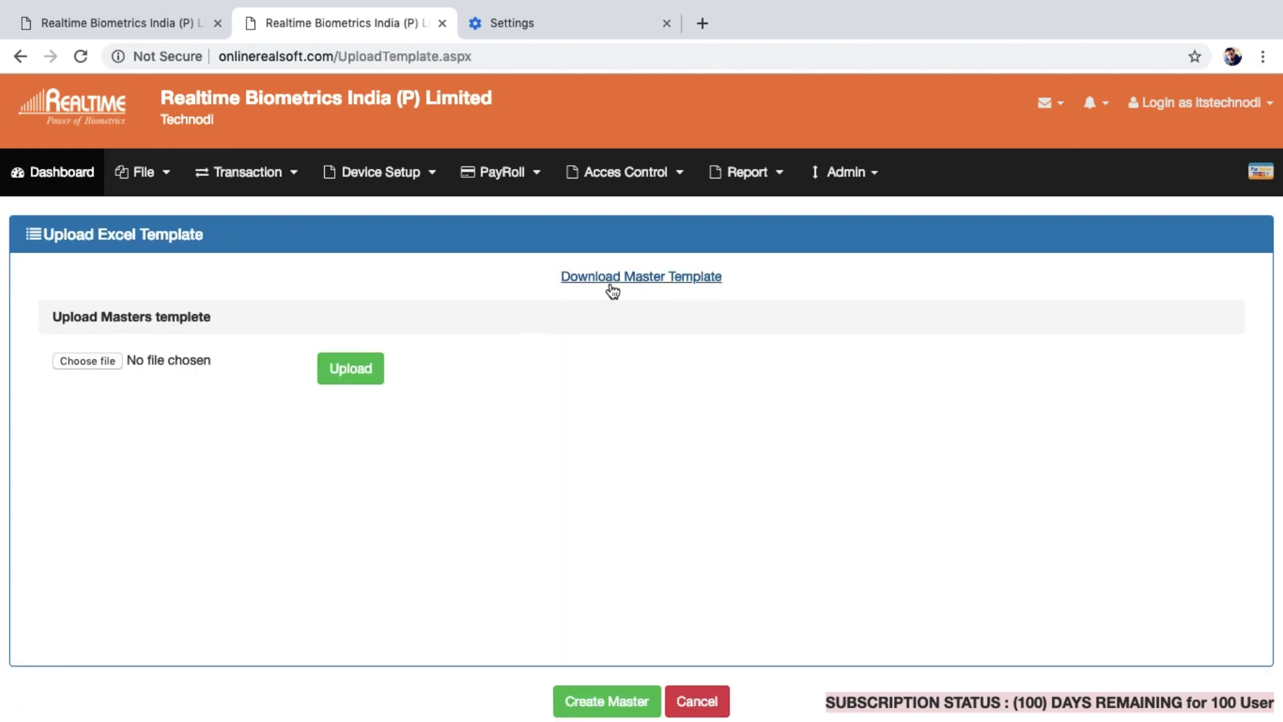
click(646, 279)
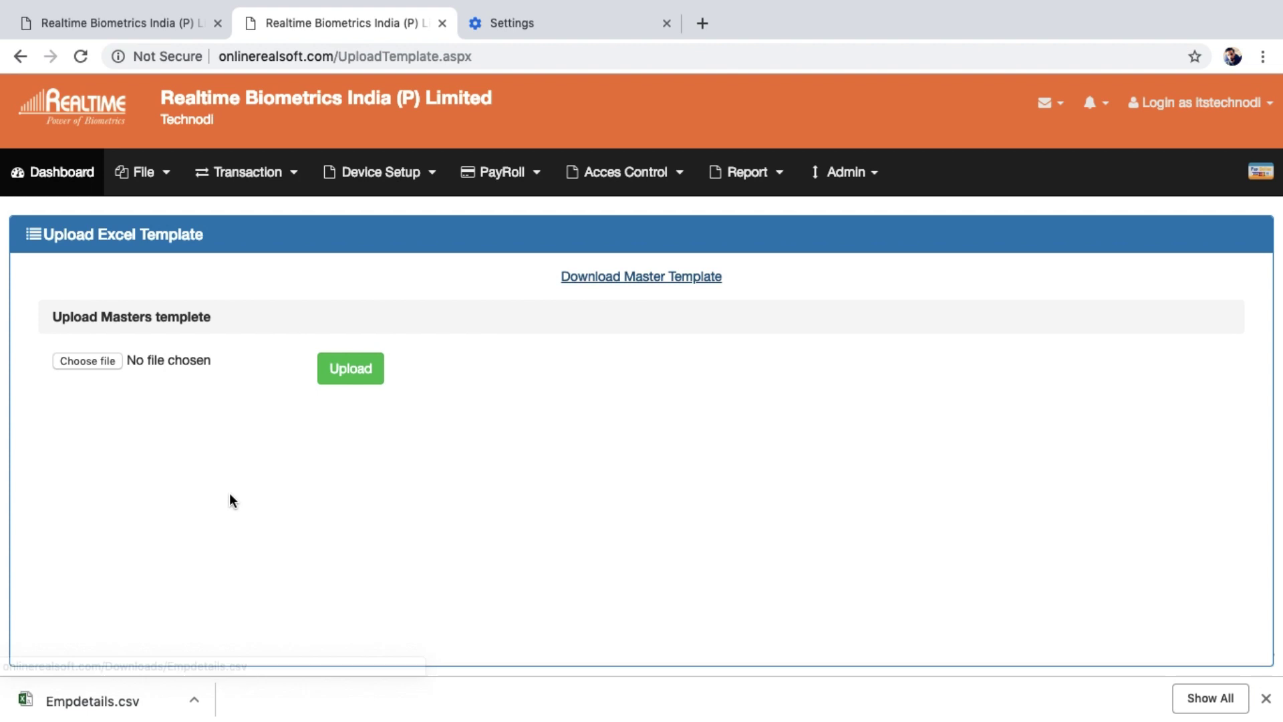
- Open Empdetails.csv, widen column A and review the sample row's name, card, department and designation
click(105, 710)
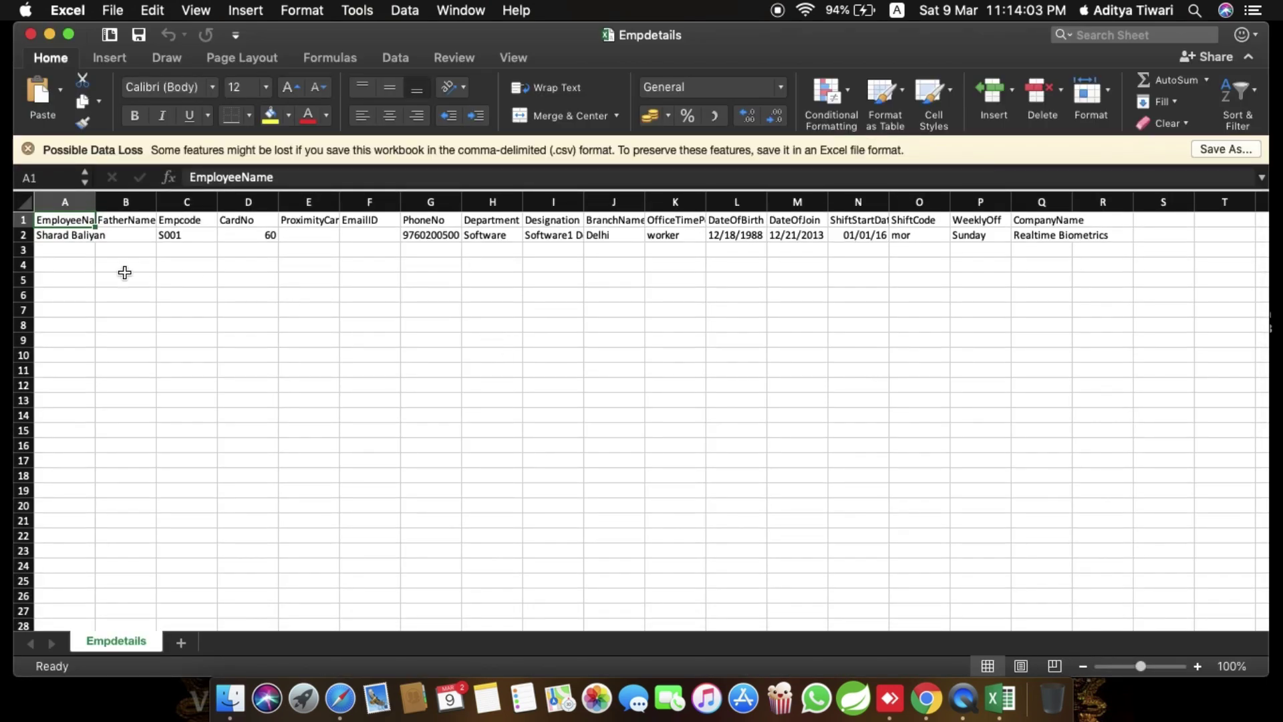
drag(96, 204, 183, 204)
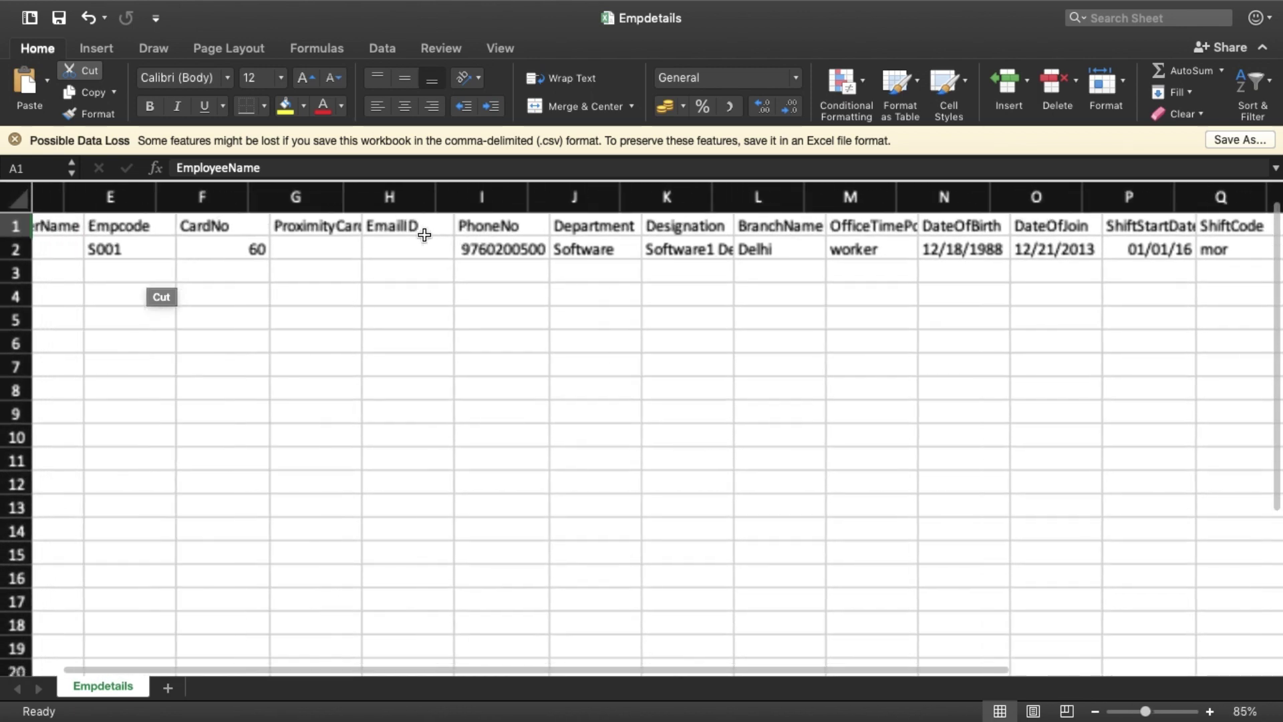
click(107, 245)
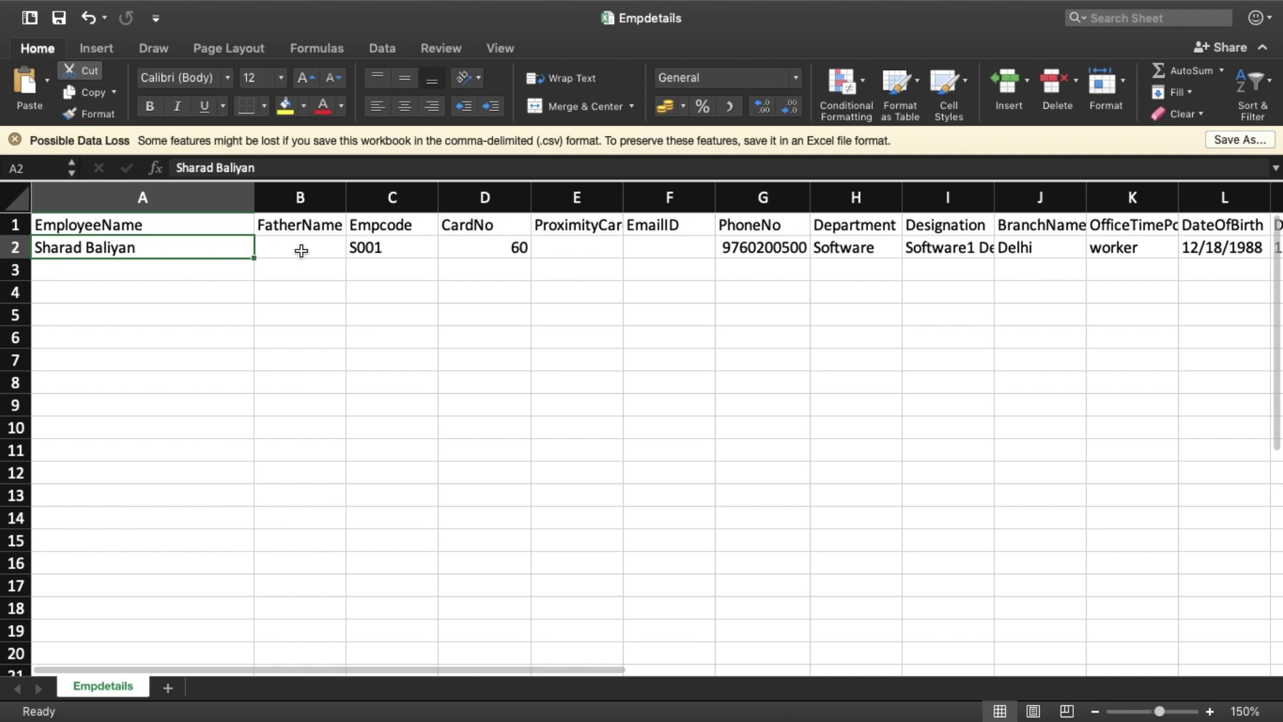
click(370, 246)
click(476, 248)
scroll(475, 248, right, 5)
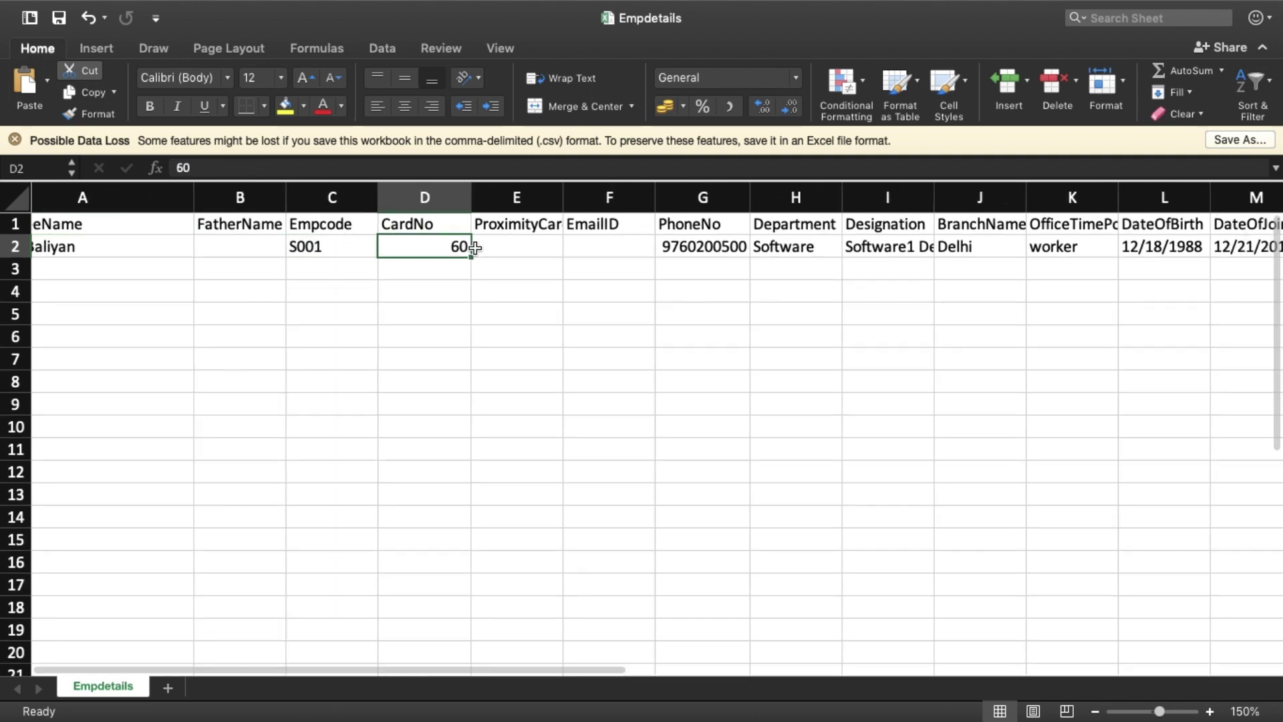
click(571, 256)
click(680, 252)
scroll(695, 254, right, 6)
scroll(697, 254, left, 1)
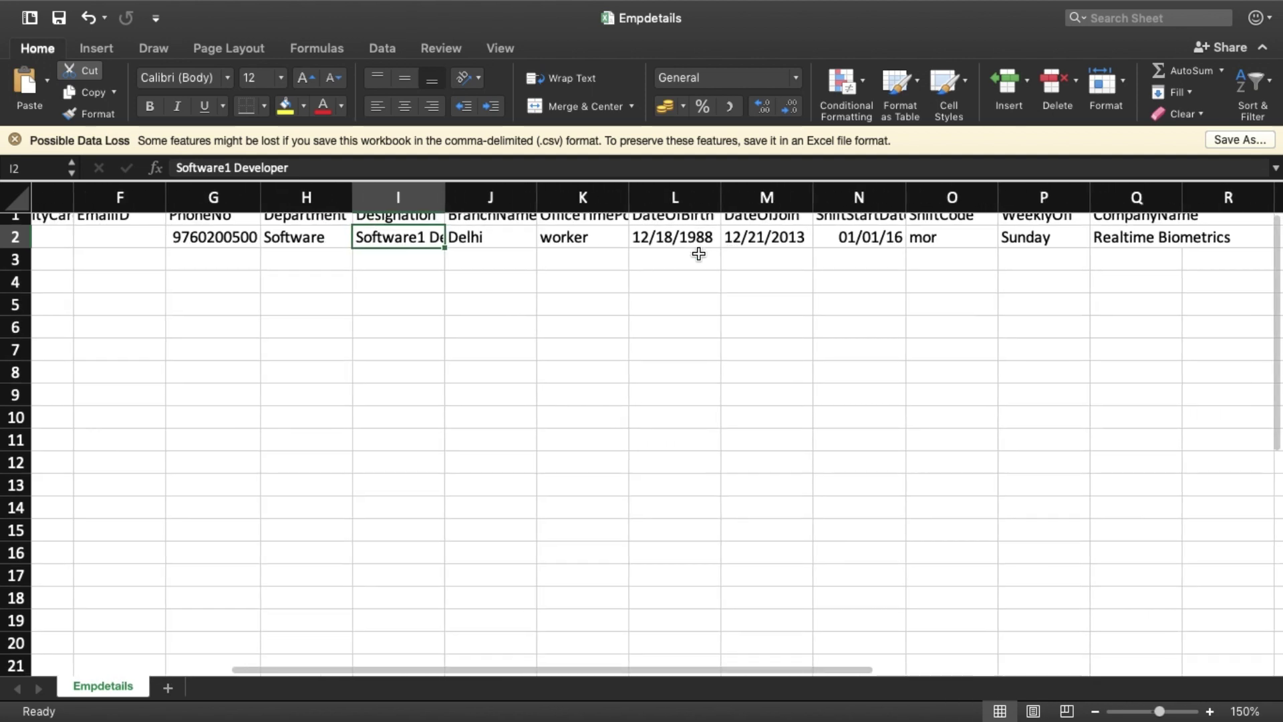
scroll(693, 251, right, 2)
scroll(401, 292, left, 8)
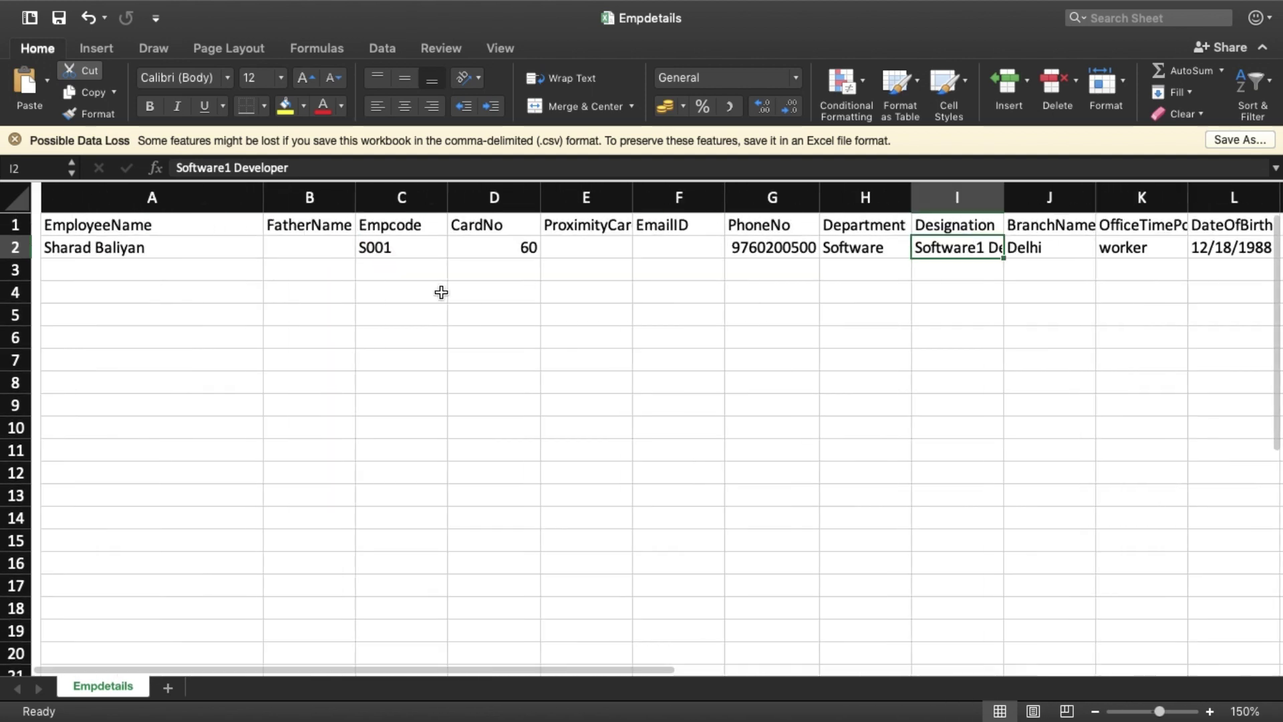
- Quit Excel without saving the template
click(67, 11)
click(127, 183)
click(576, 262)
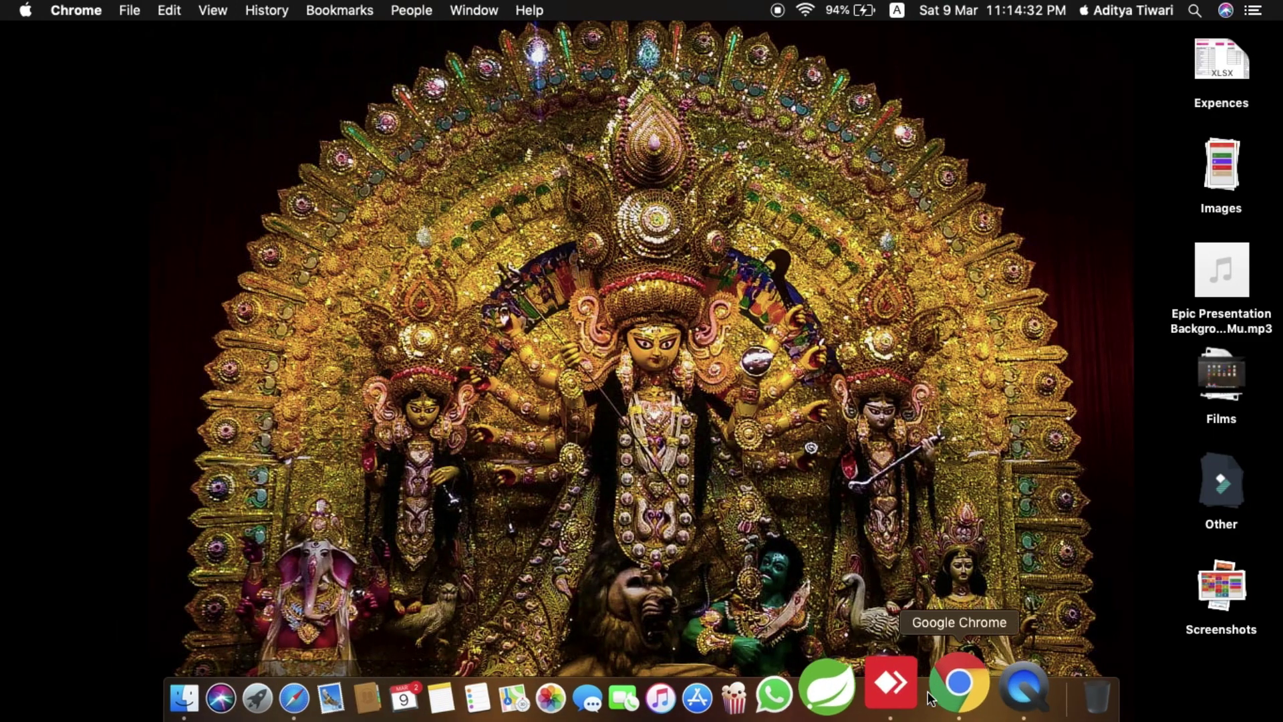
- Back in the browser, cancel the template file picker and return to the dashboard
click(930, 698)
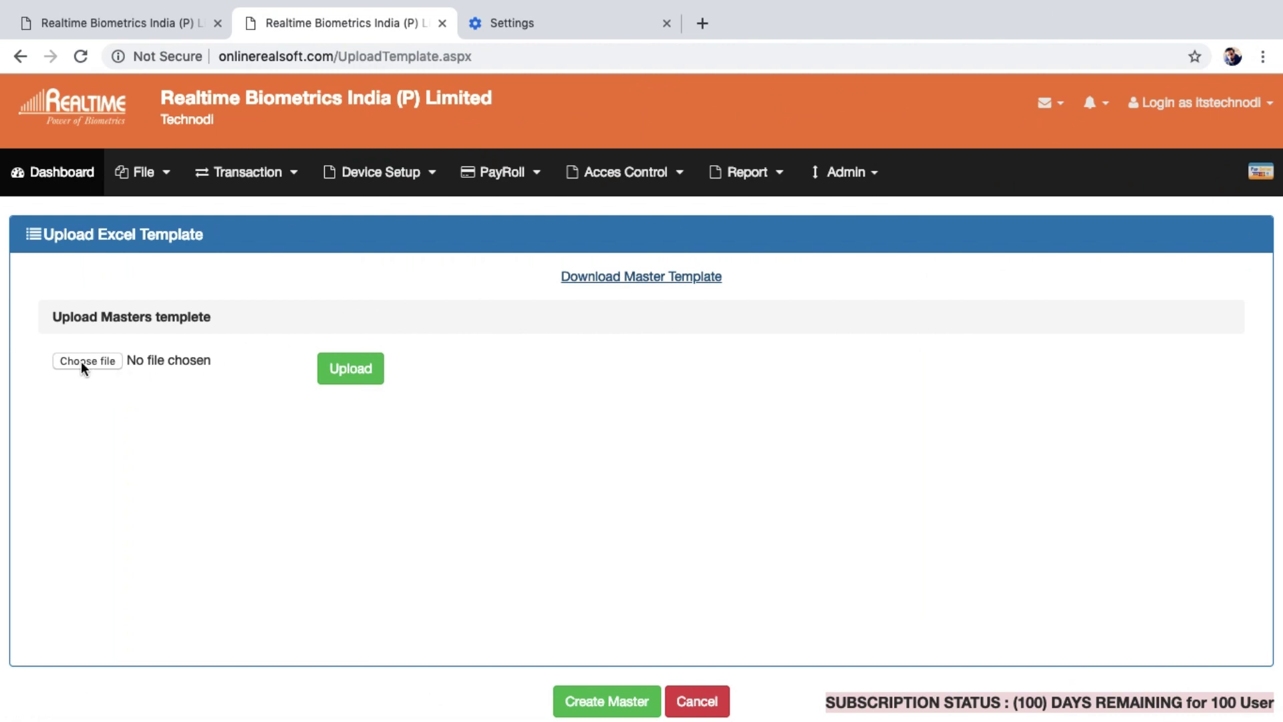
click(82, 361)
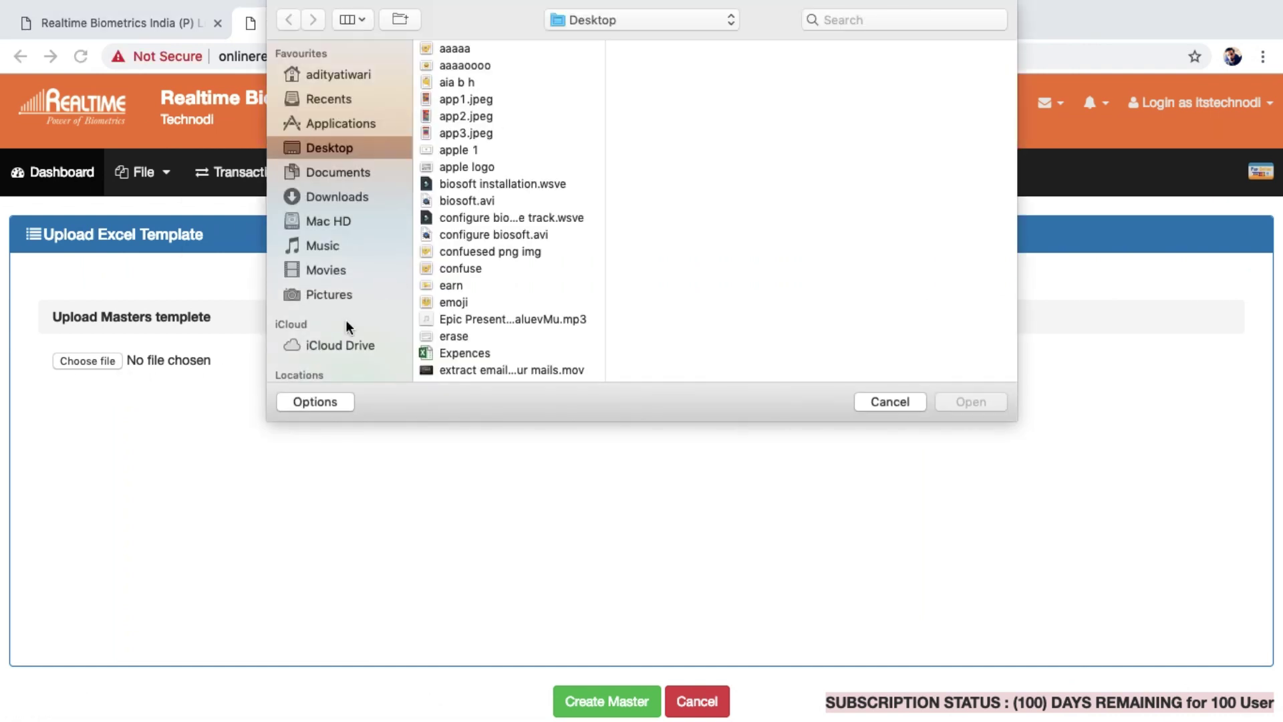
click(877, 400)
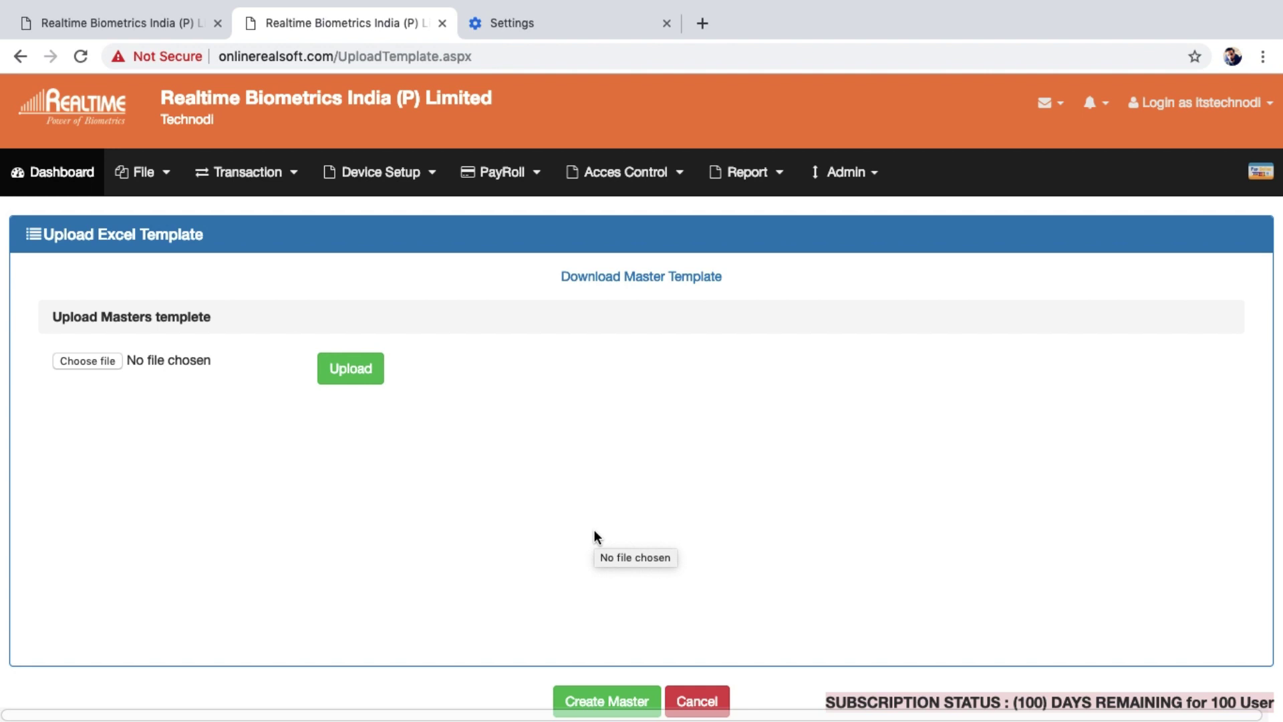
click(57, 179)
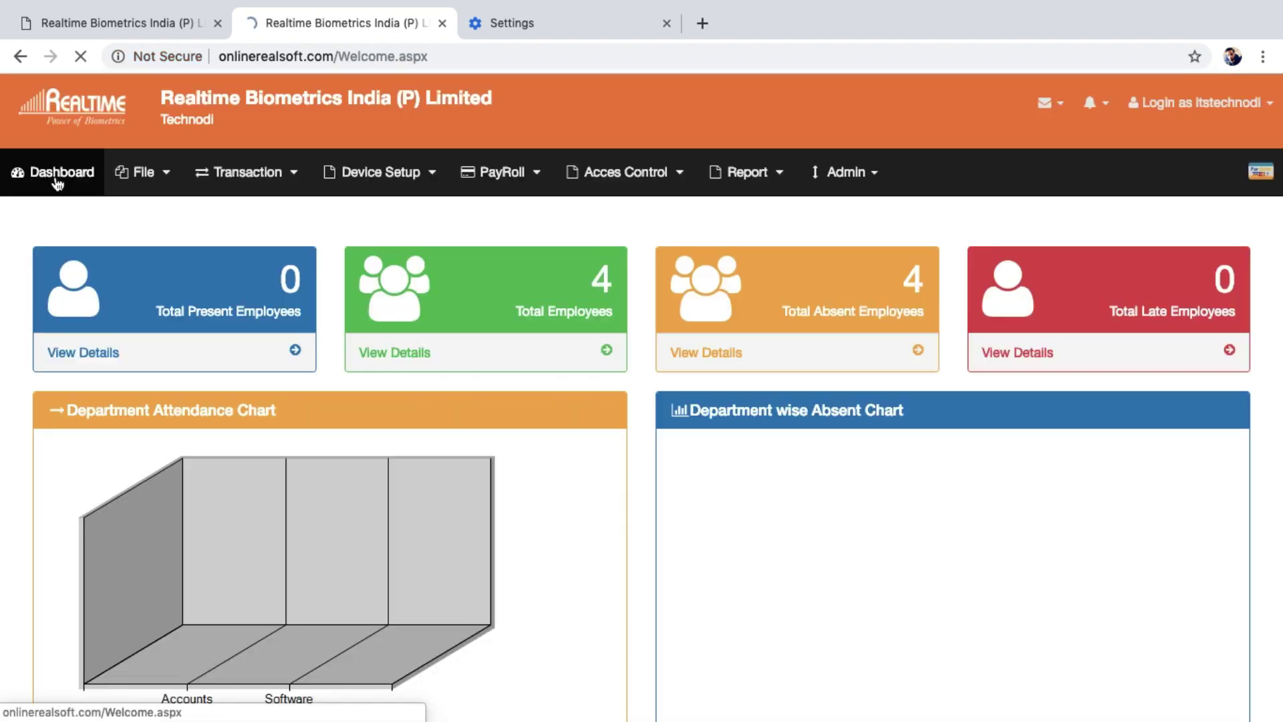
- Start a new machine 72510 in Add Edit Machine, keeping Finger Print Device as its type
mouse_move(148, 175)
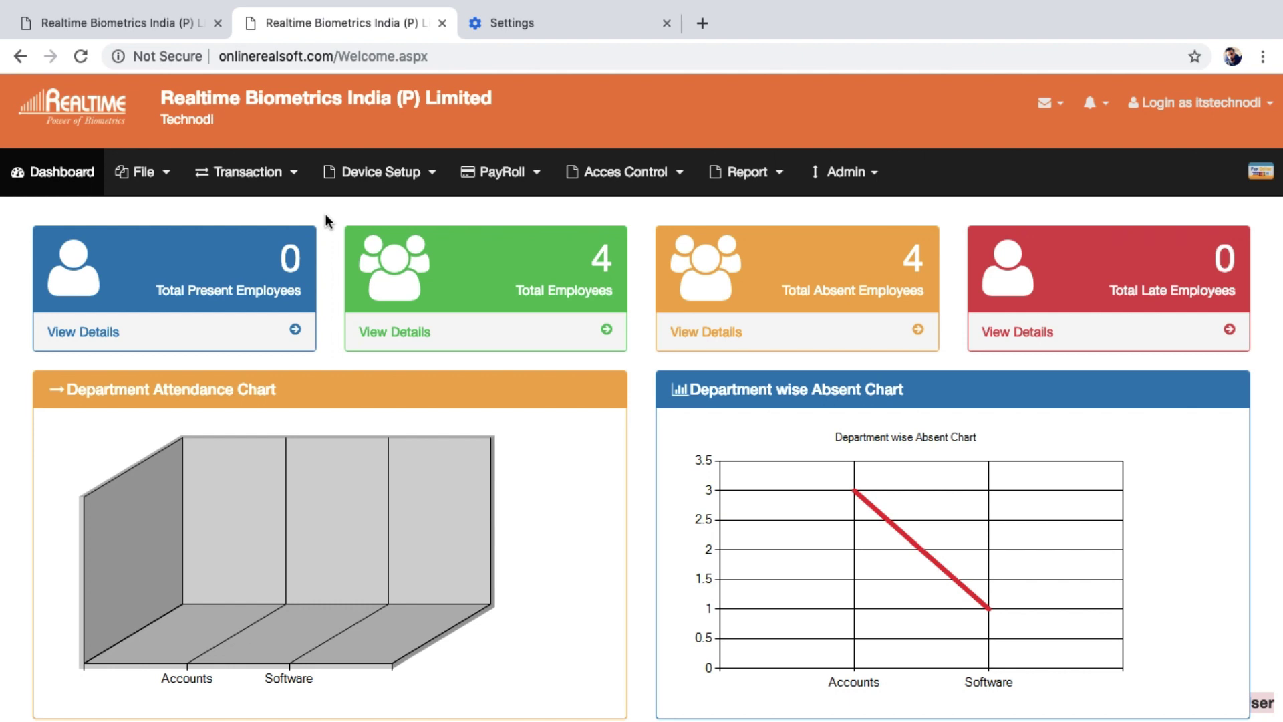
mouse_move(411, 175)
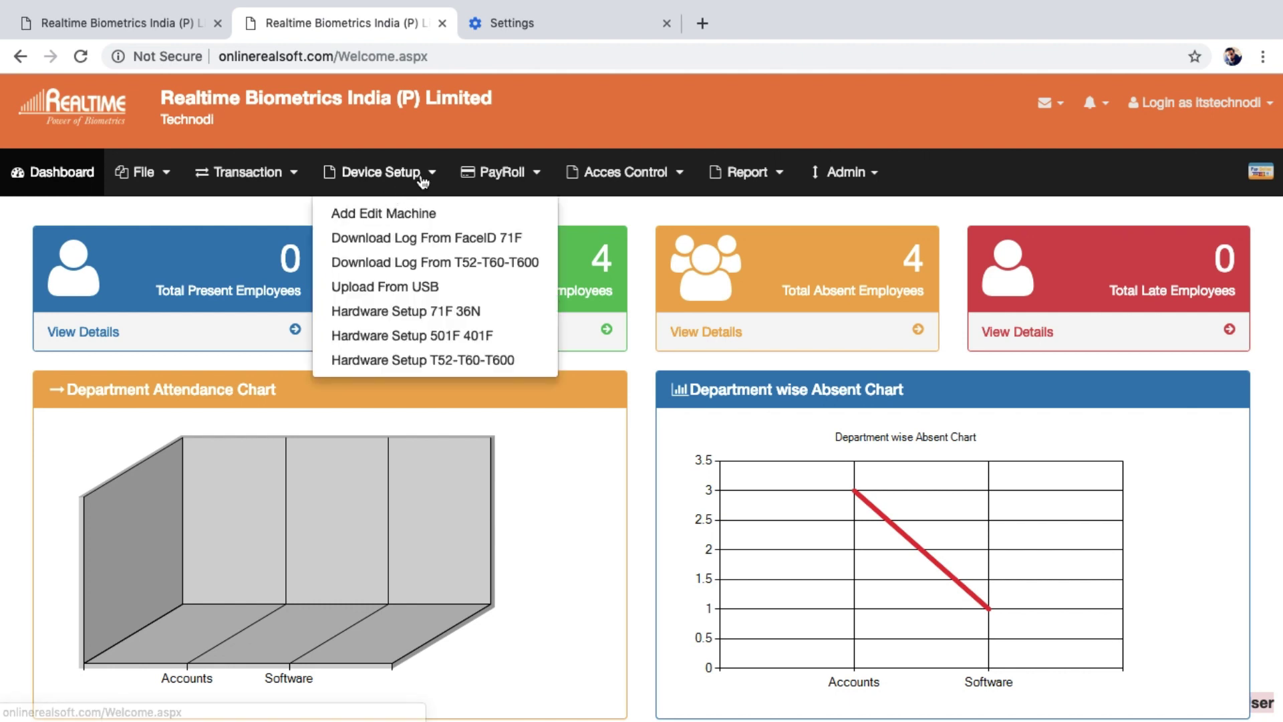
click(398, 213)
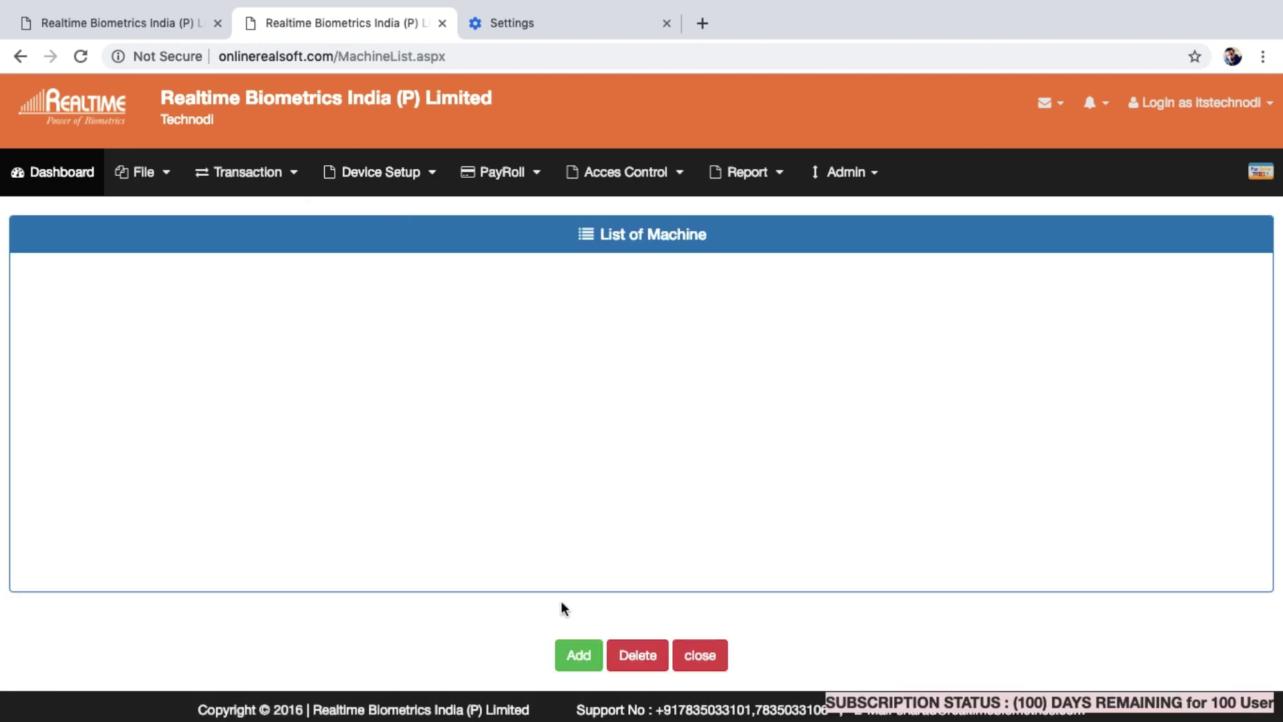
click(577, 656)
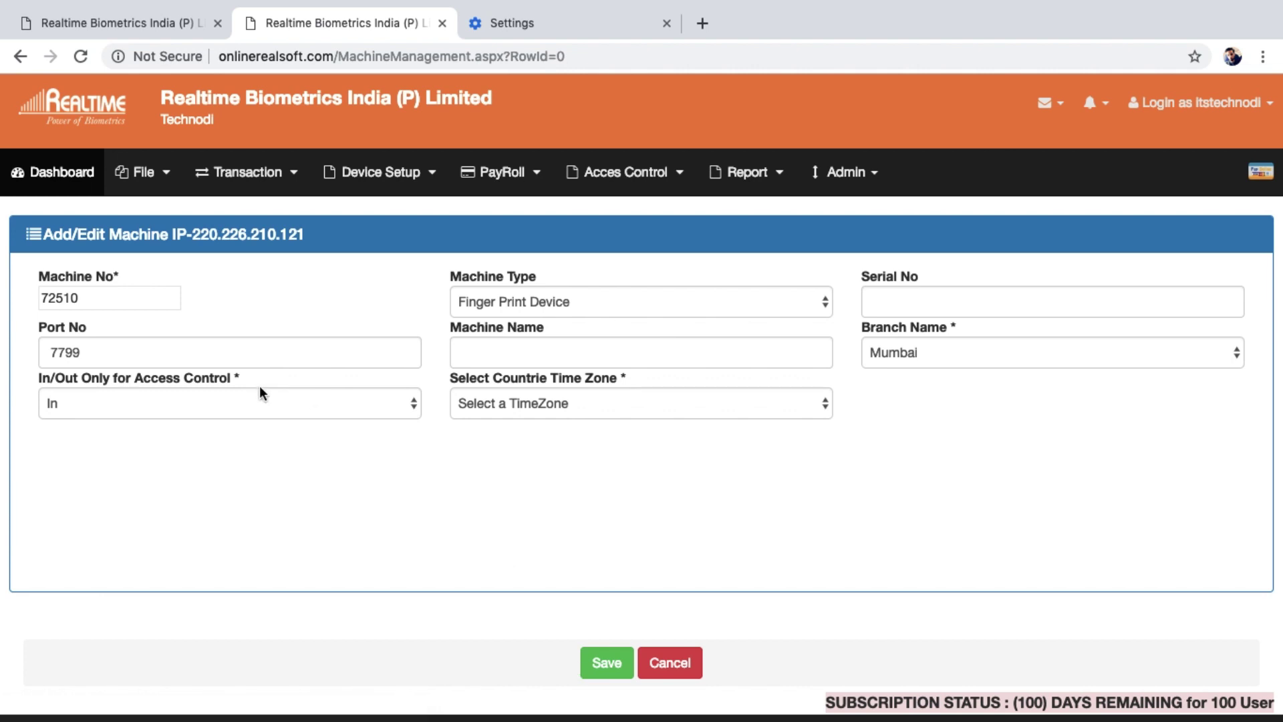
drag(41, 291, 23, 292)
click(796, 300)
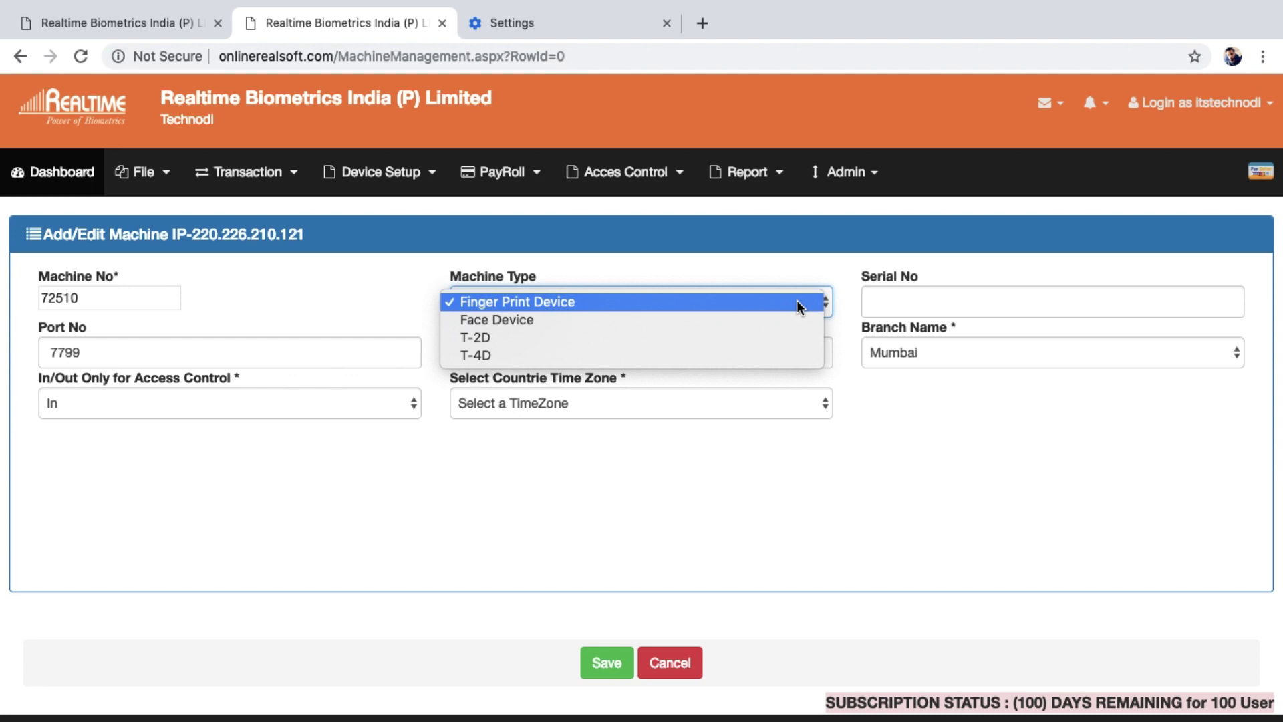
click(961, 299)
click(932, 298)
text(RS)
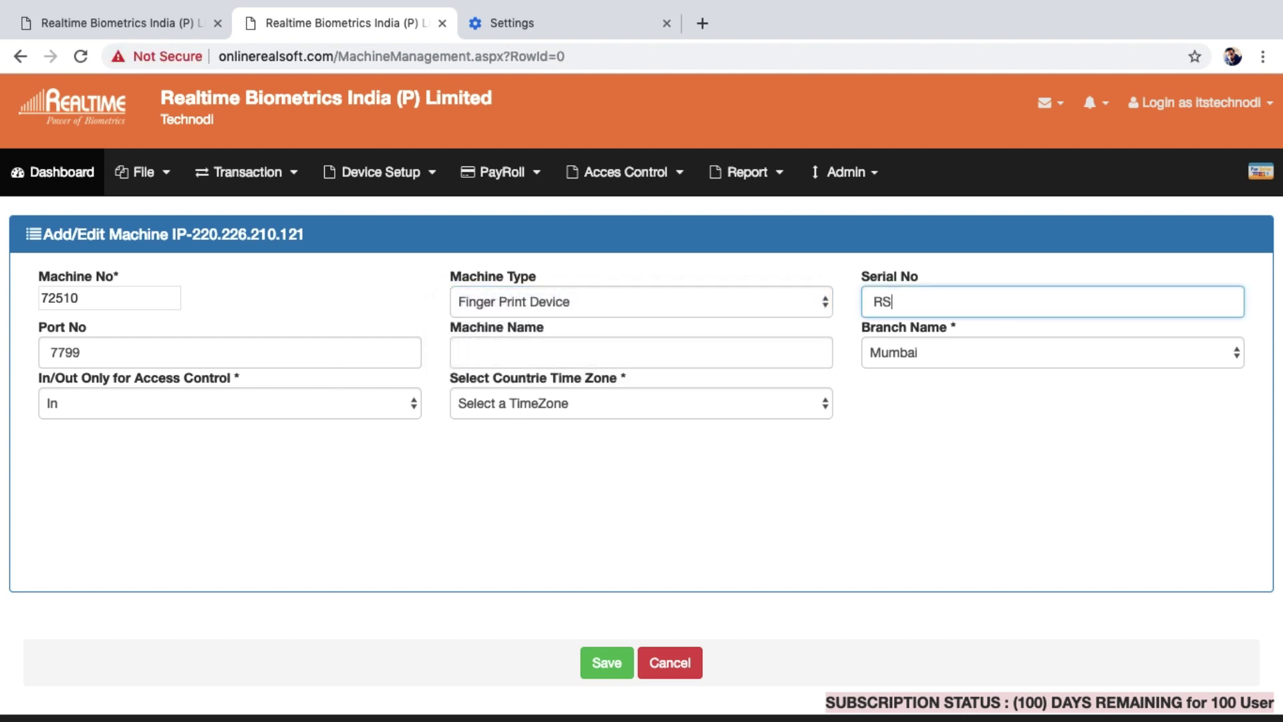
text(S123456987654)
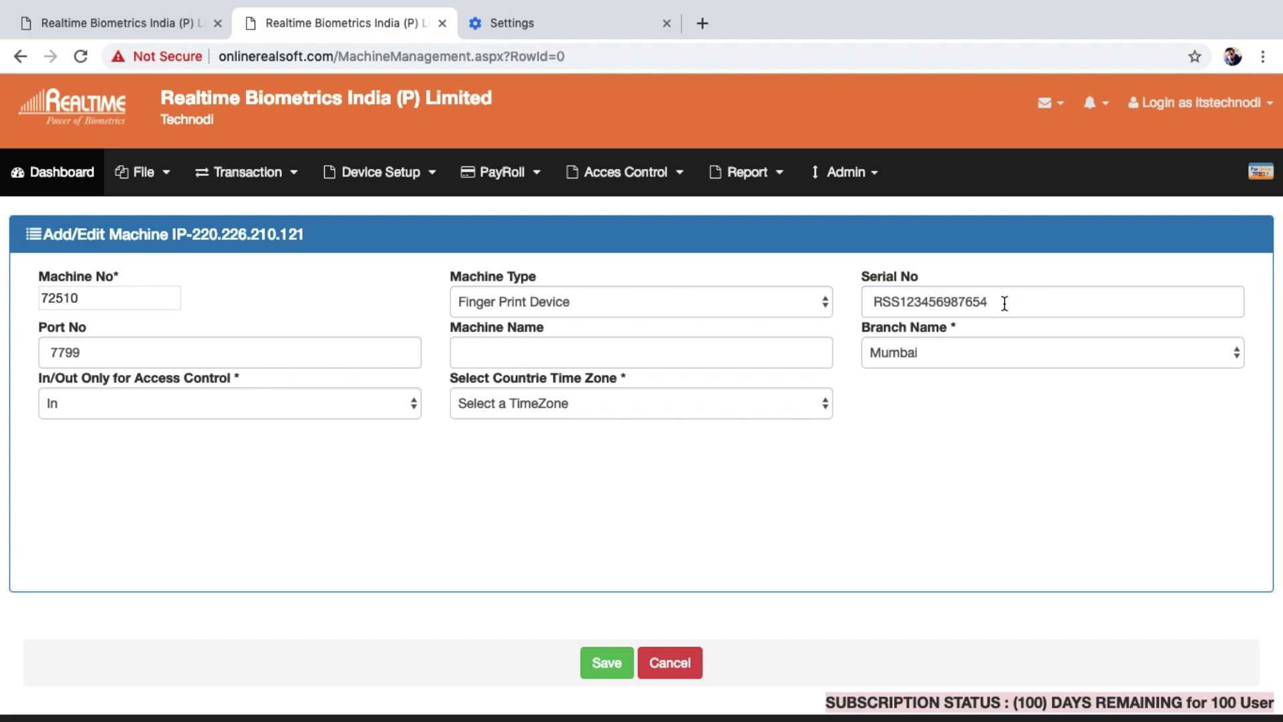
drag(1009, 304, 827, 308)
click(874, 438)
drag(192, 235, 340, 246)
double_click(53, 346)
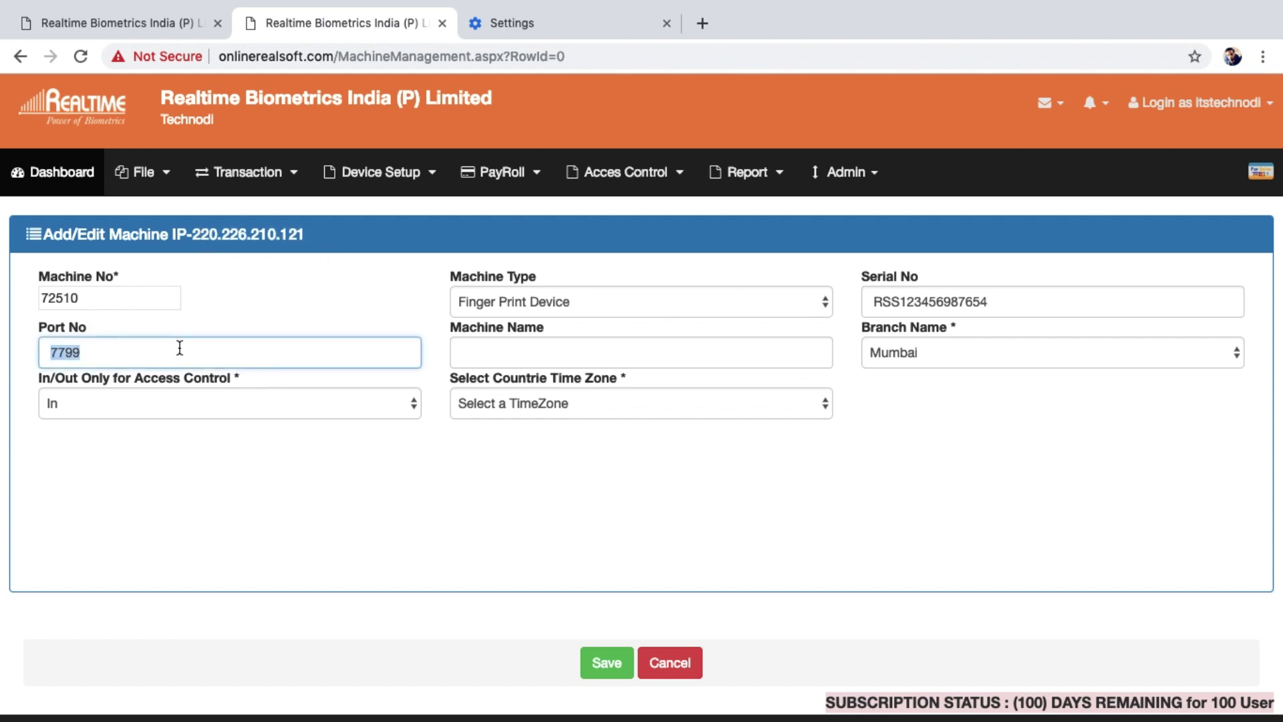
click(238, 330)
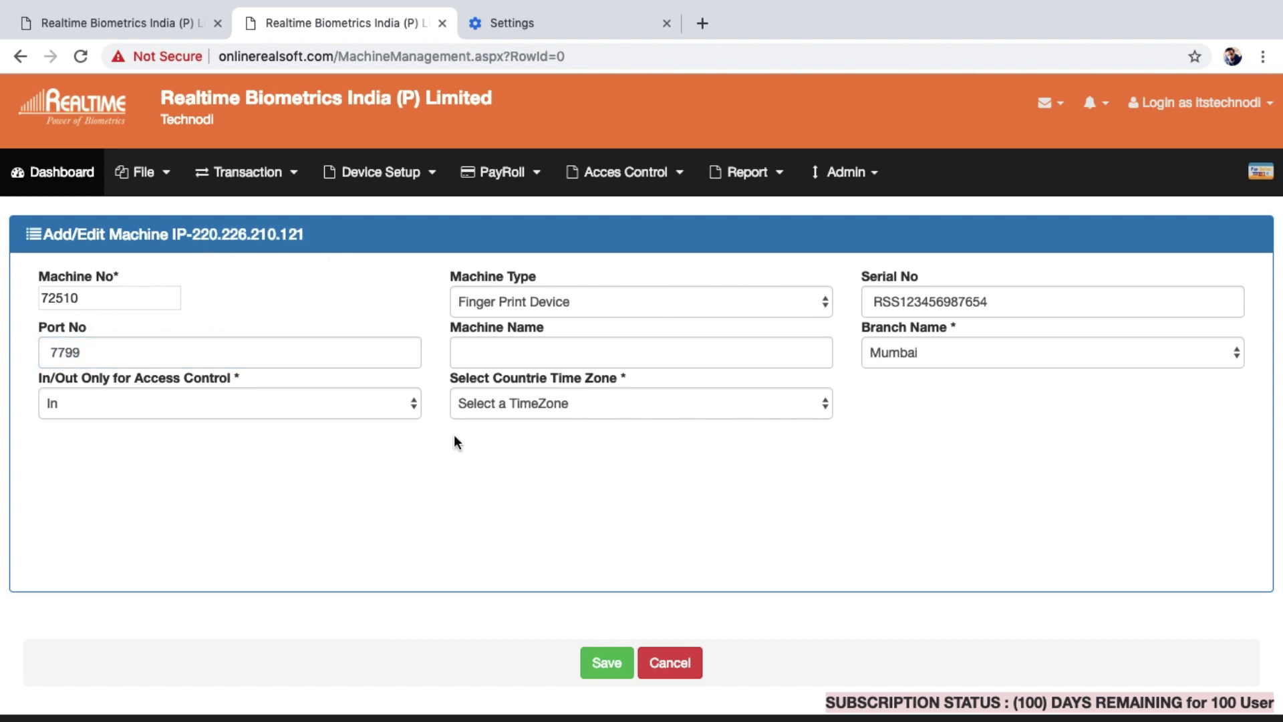
click(605, 665)
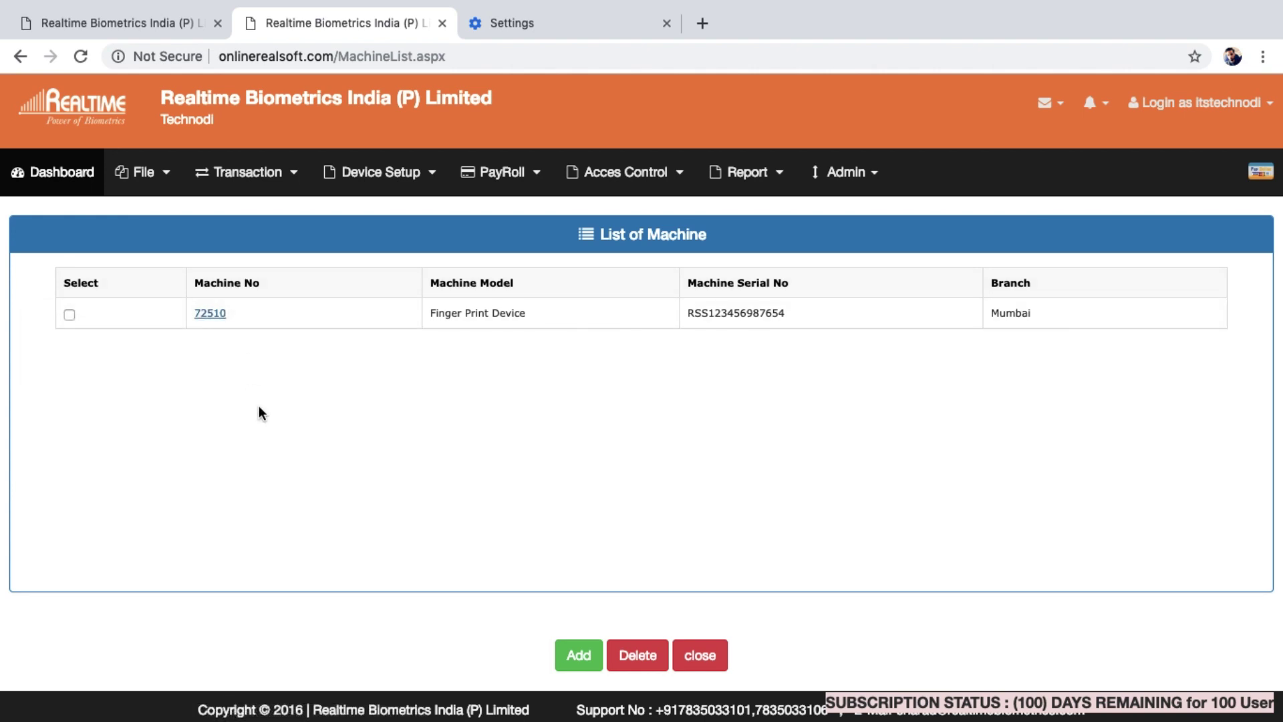
- Open machine 72510 and replace port 7799 with 7788, then return to the dashboard
click(211, 313)
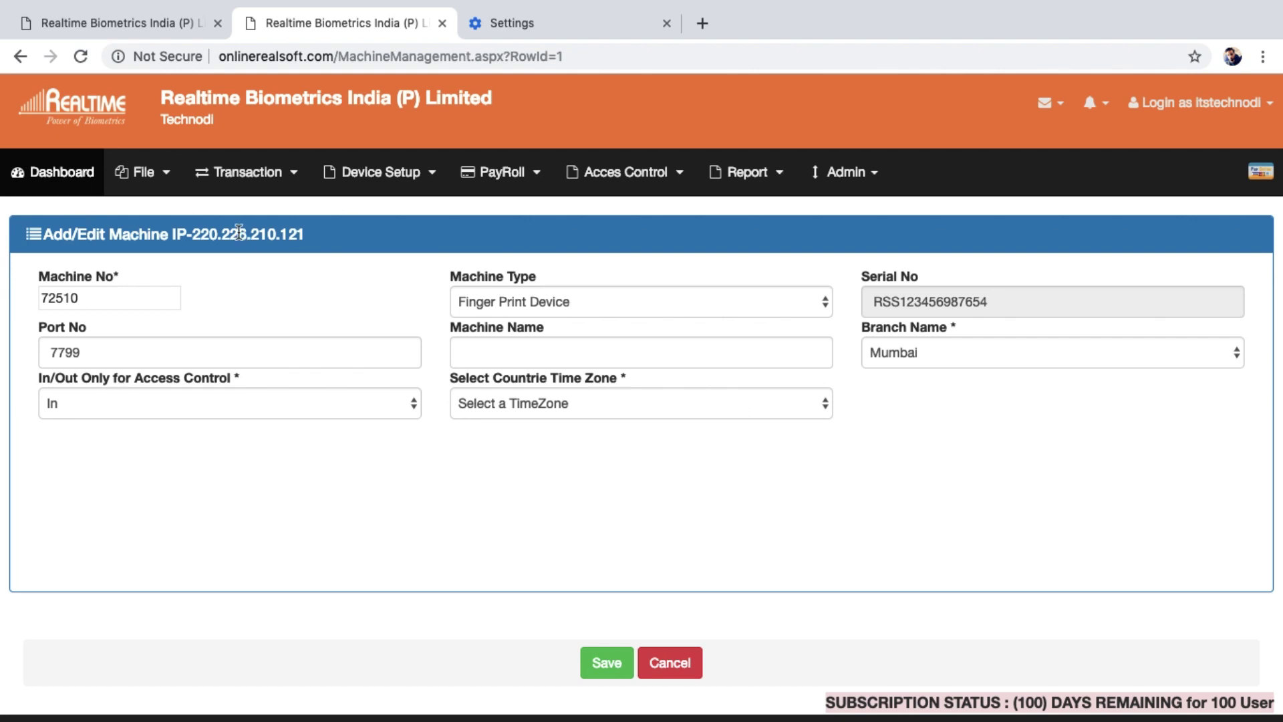
drag(193, 233, 339, 238)
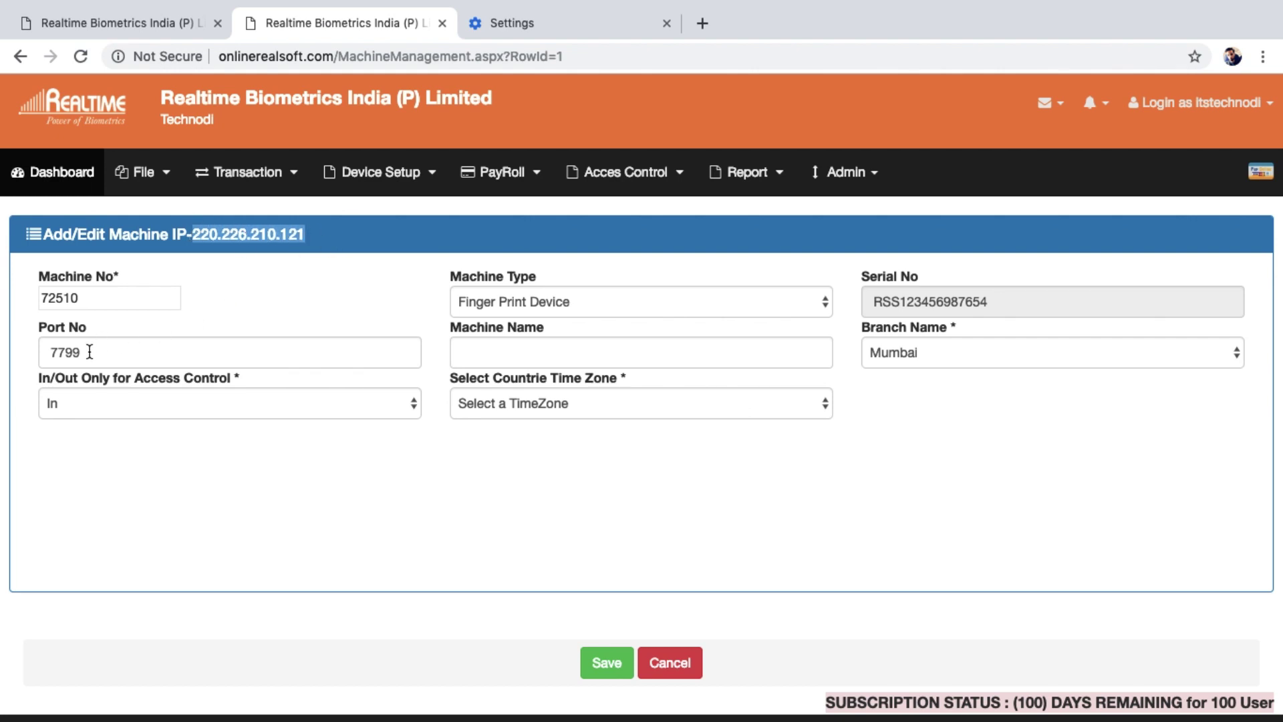
drag(89, 352, 40, 353)
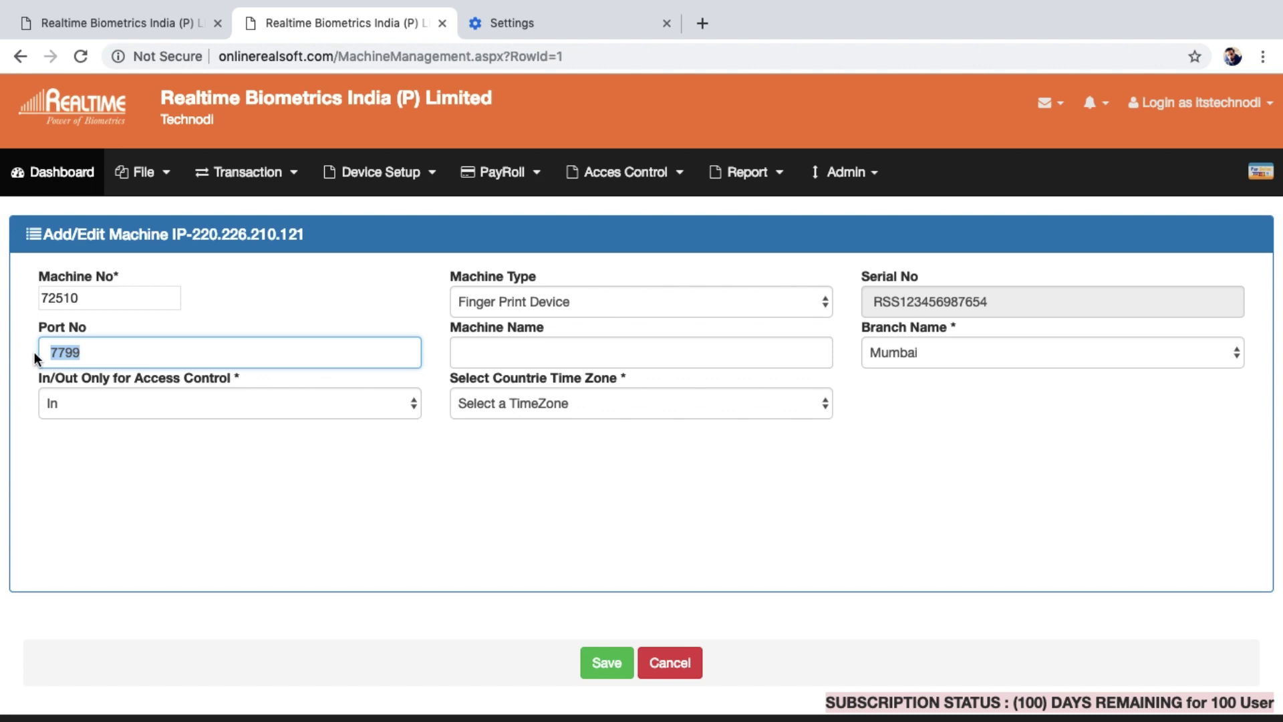
click(68, 352)
drag(49, 351, 147, 353)
text(7788)
click(53, 177)
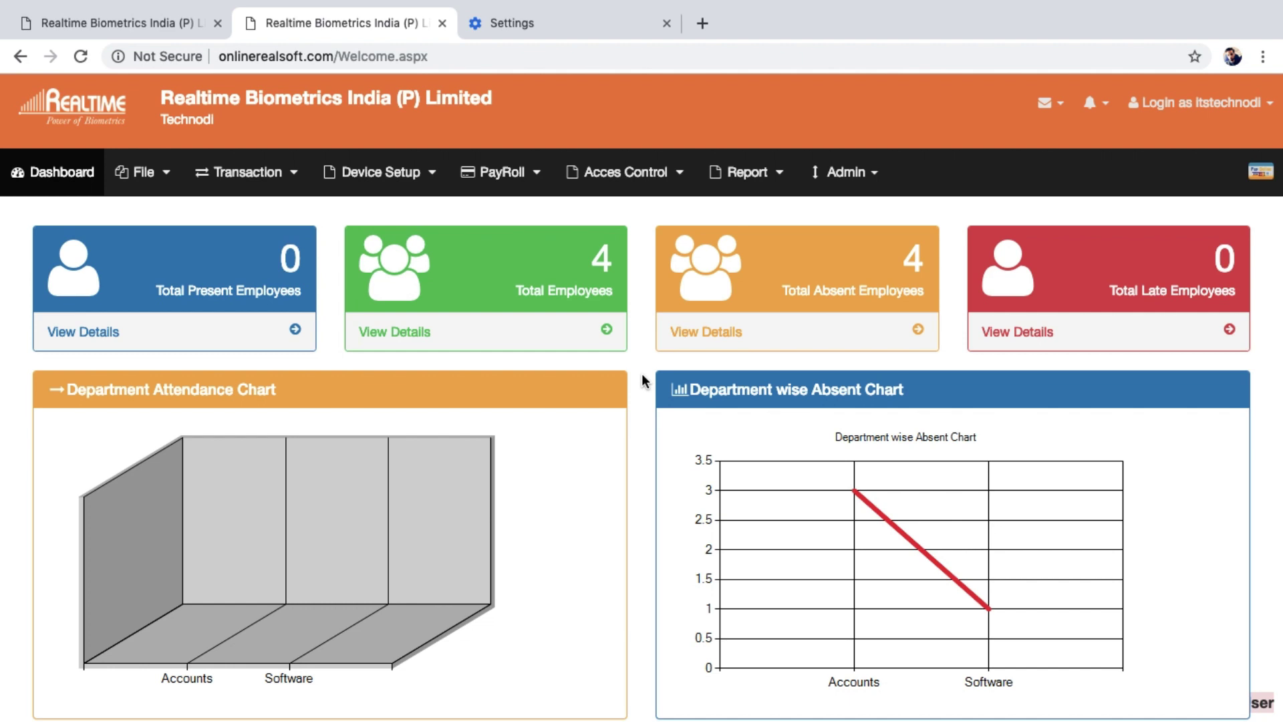
scroll(643, 380, down, 5)
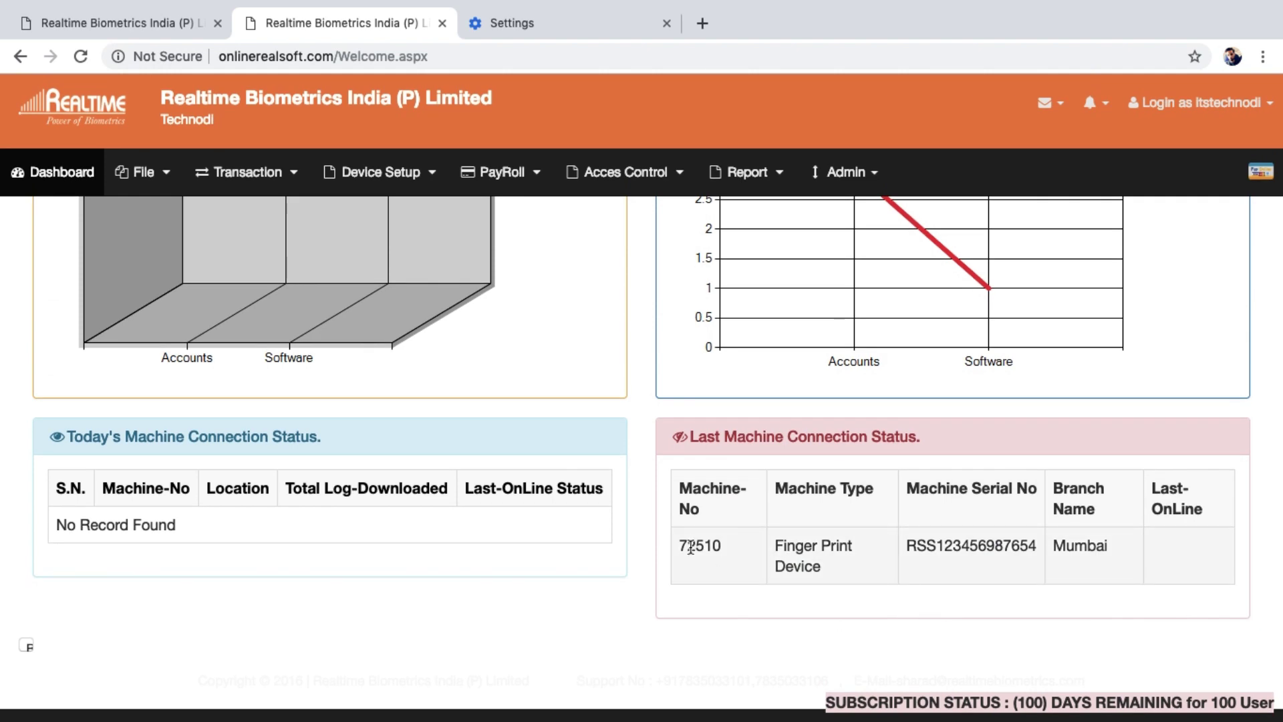
drag(680, 543, 1143, 548)
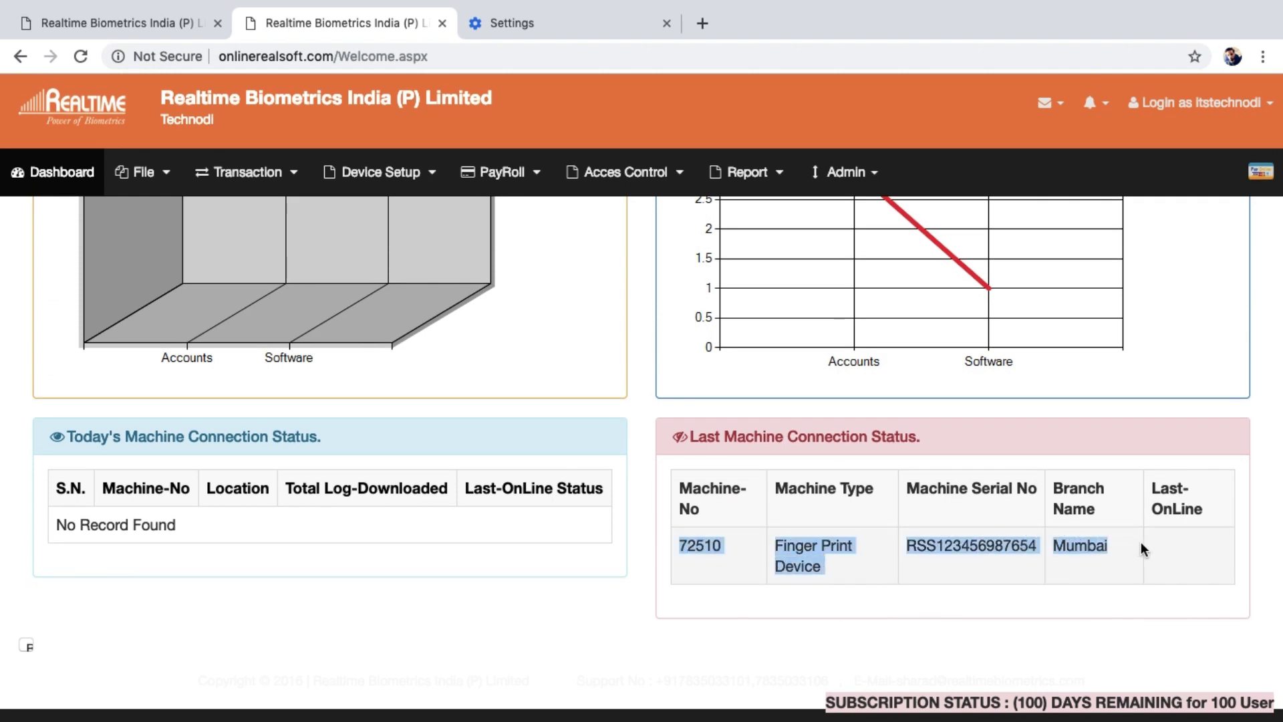
click(1195, 555)
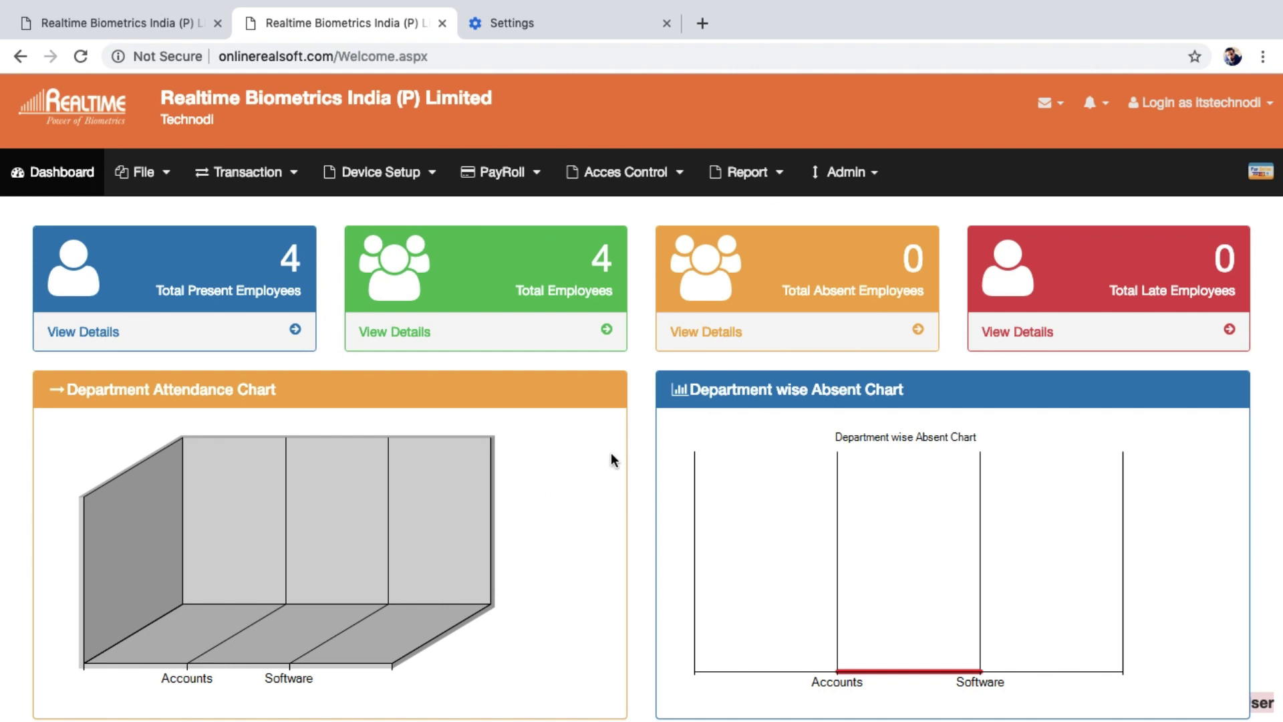
click(775, 172)
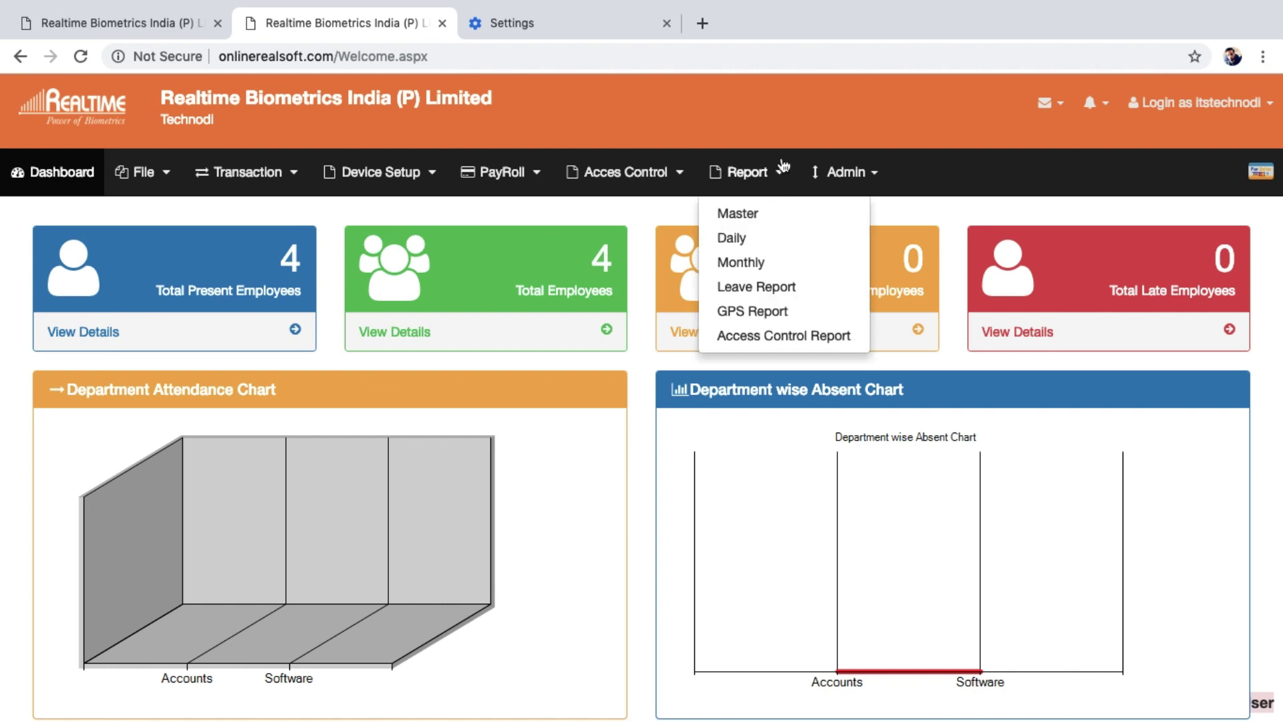
click(735, 245)
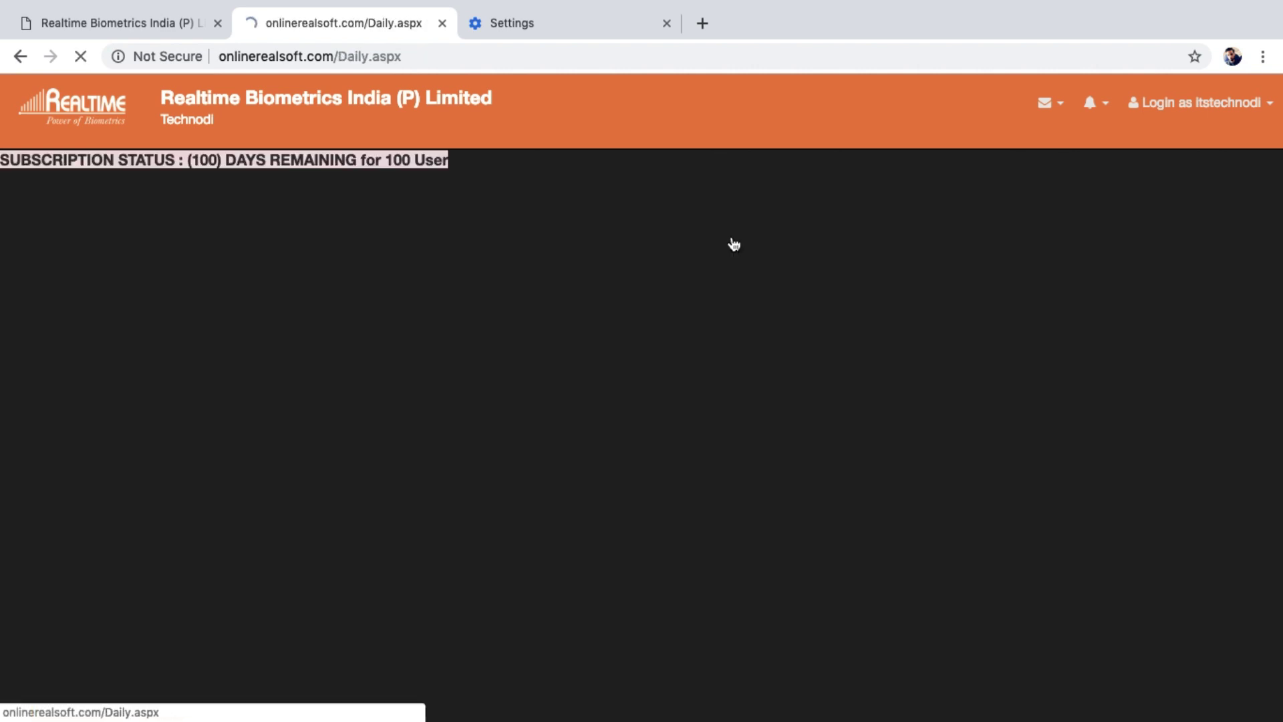
scroll(660, 290, down, 5)
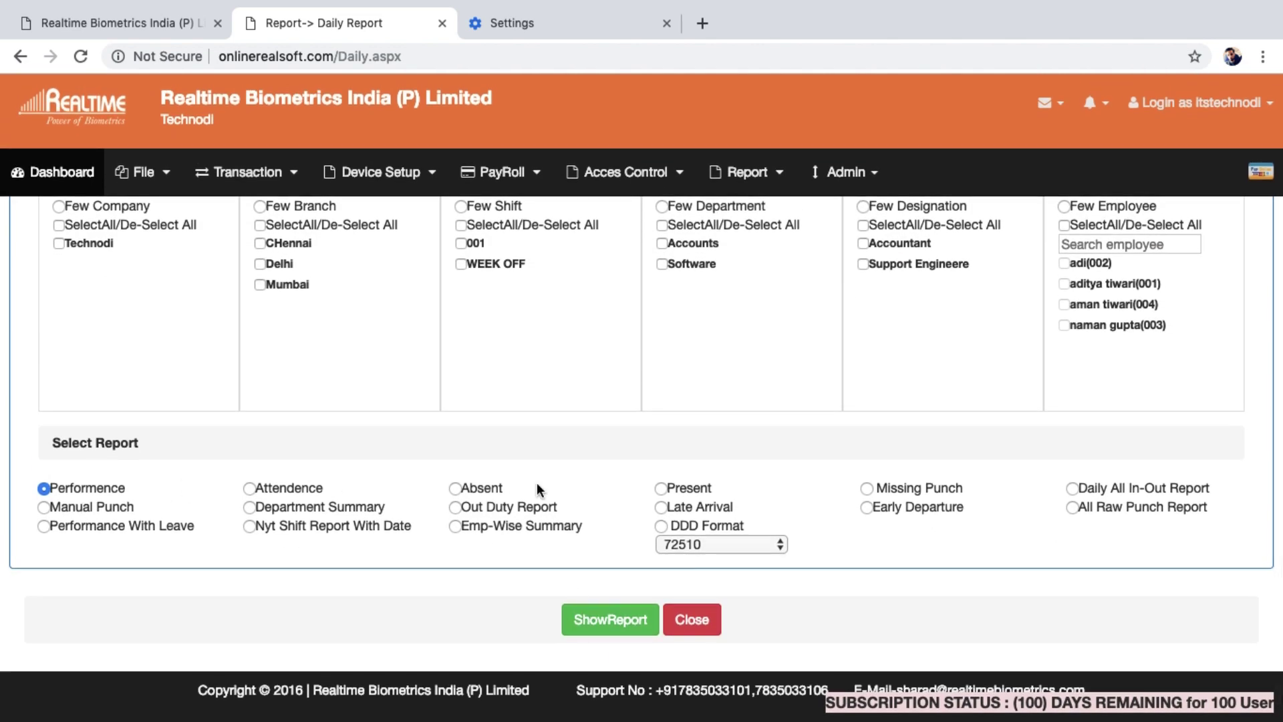
click(611, 620)
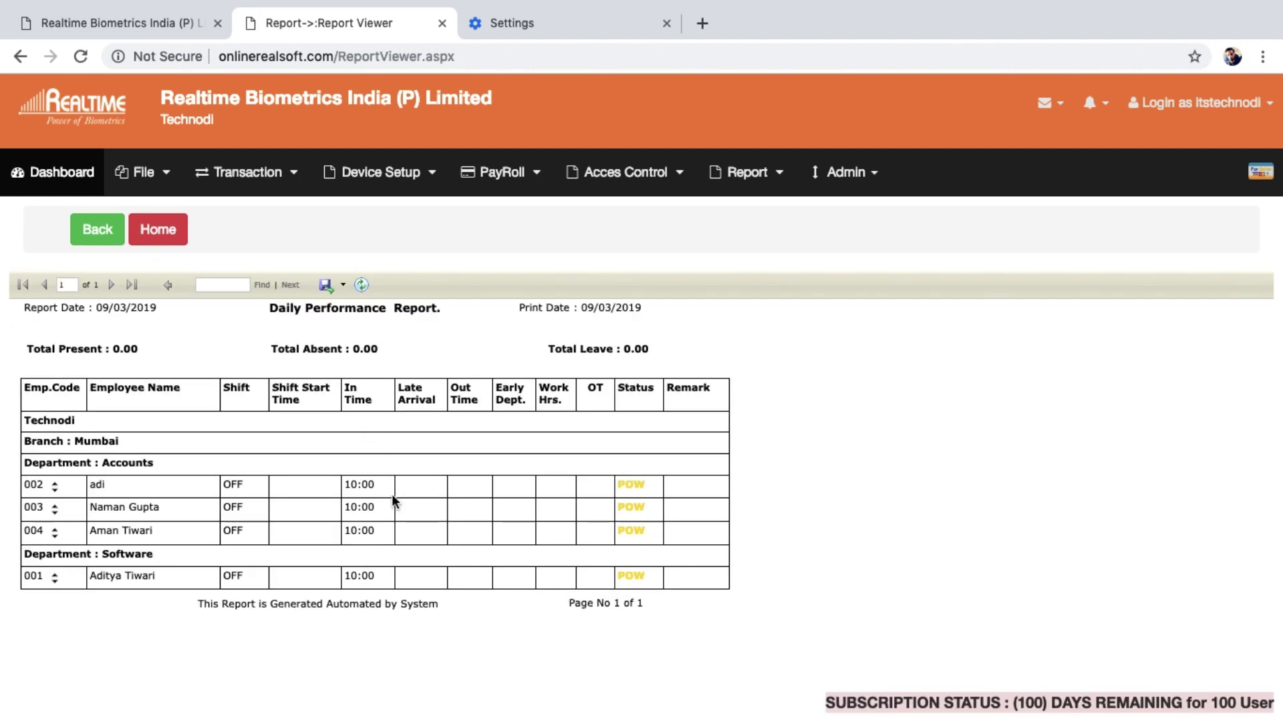
drag(342, 481, 387, 575)
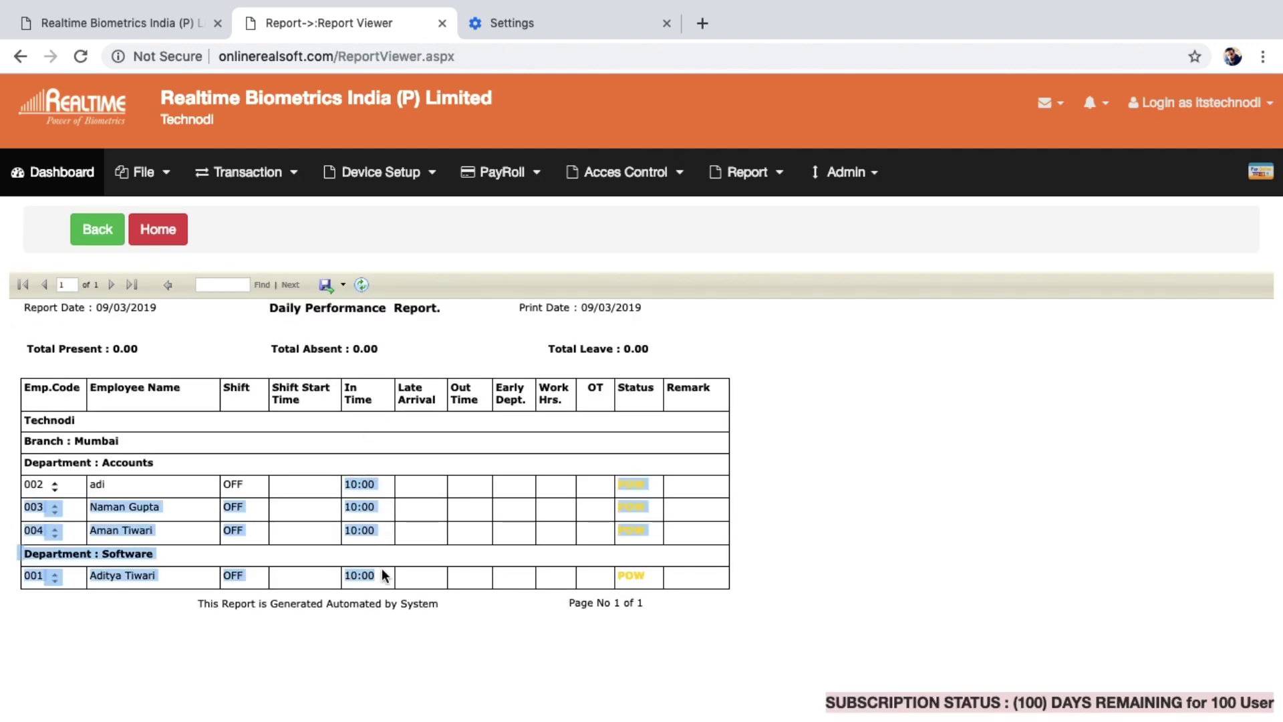
click(385, 575)
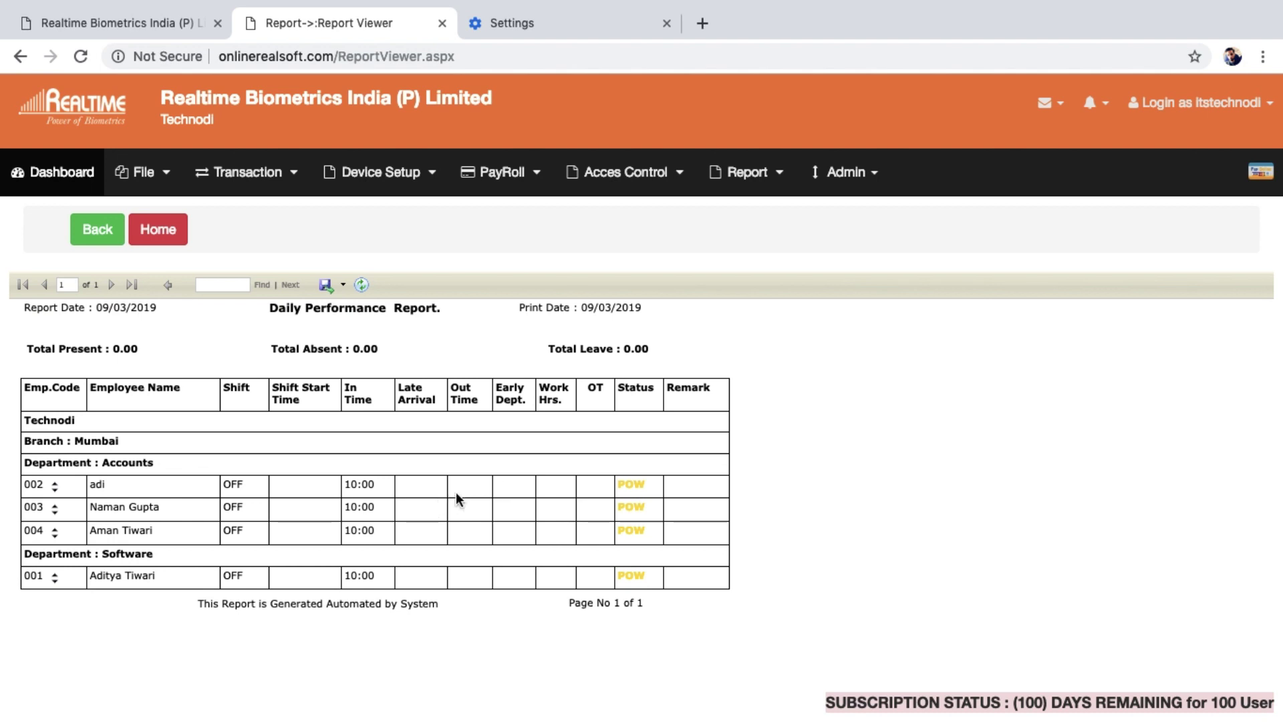
click(336, 286)
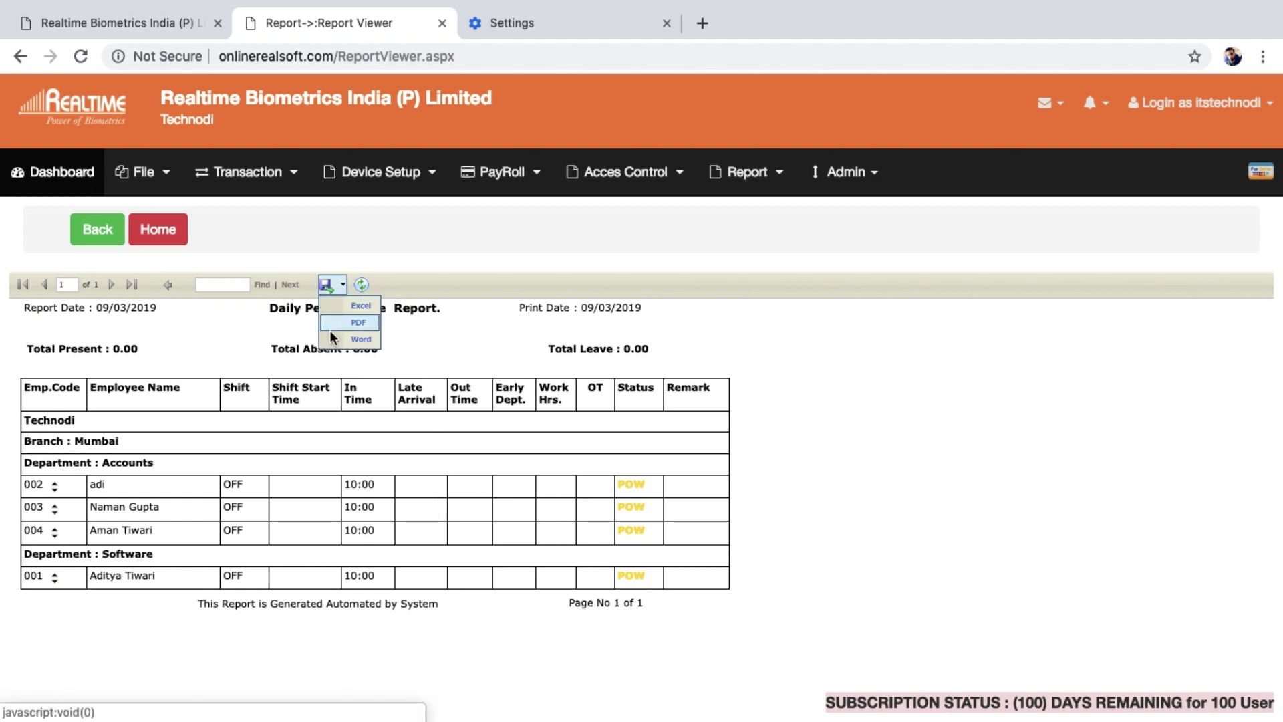
click(460, 435)
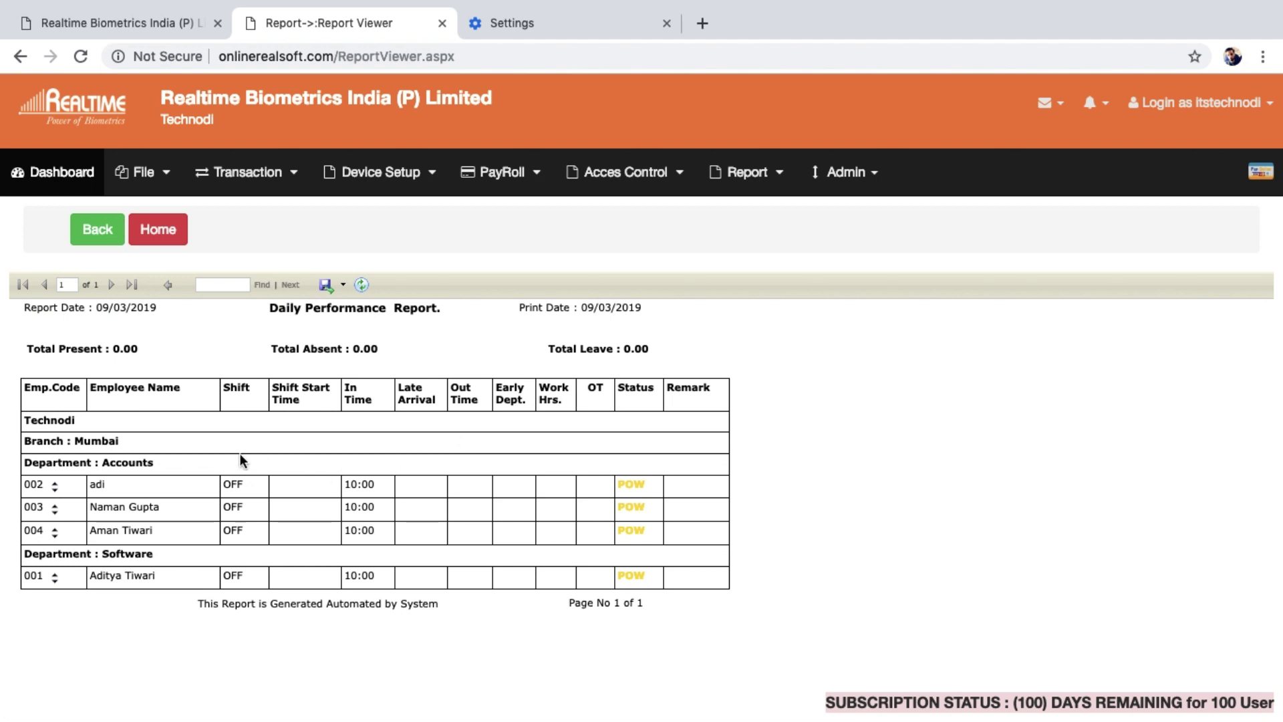
click(69, 194)
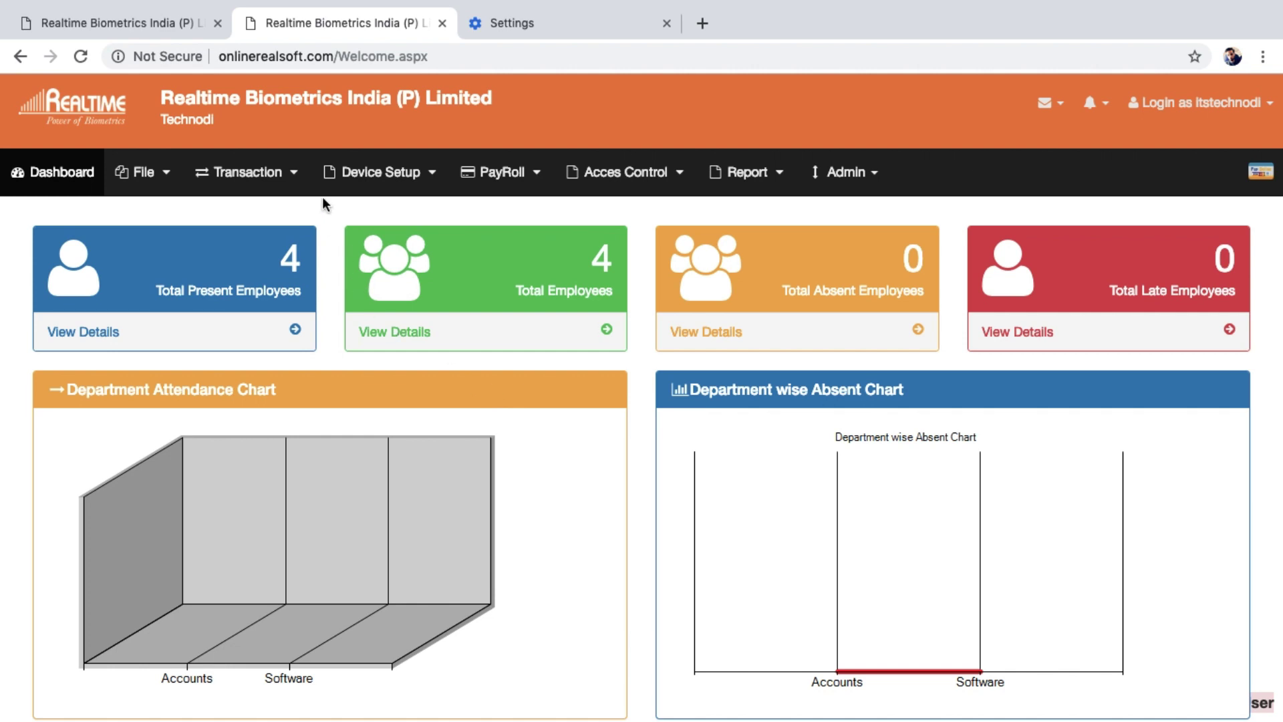
- Generate shifts for all employees for March 2019 on the Genrate Shift page
click(293, 175)
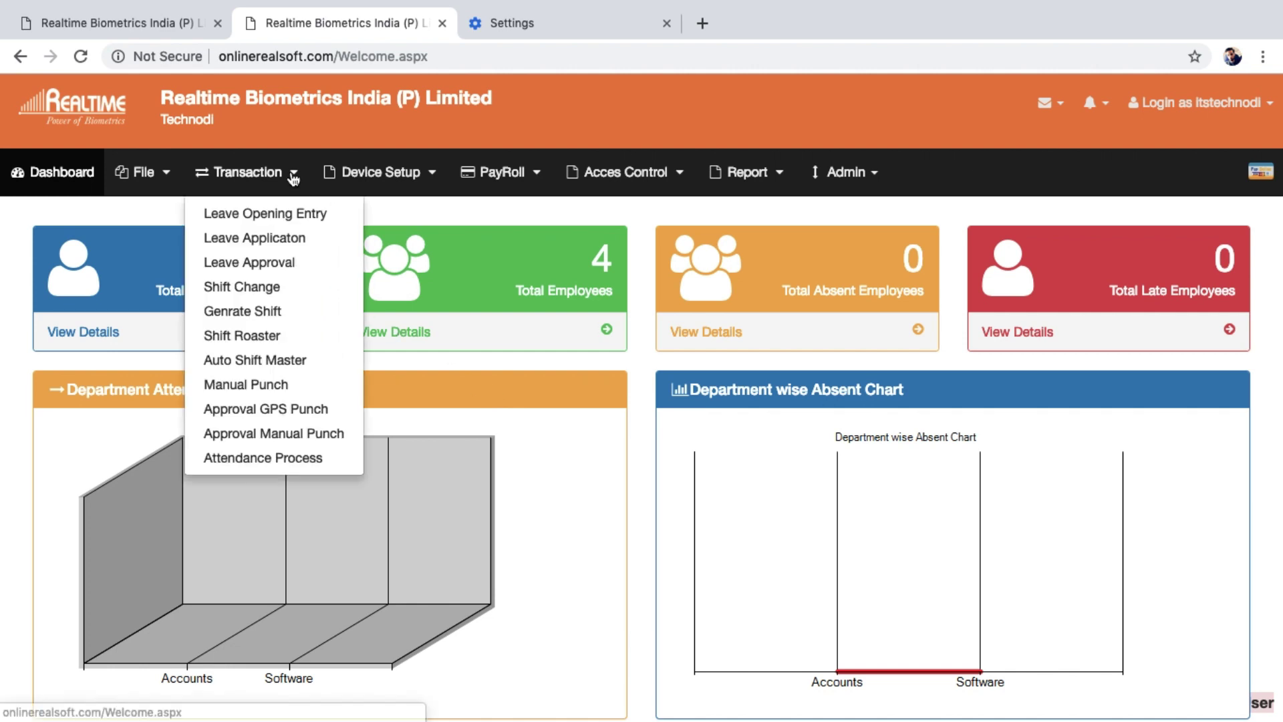
click(253, 311)
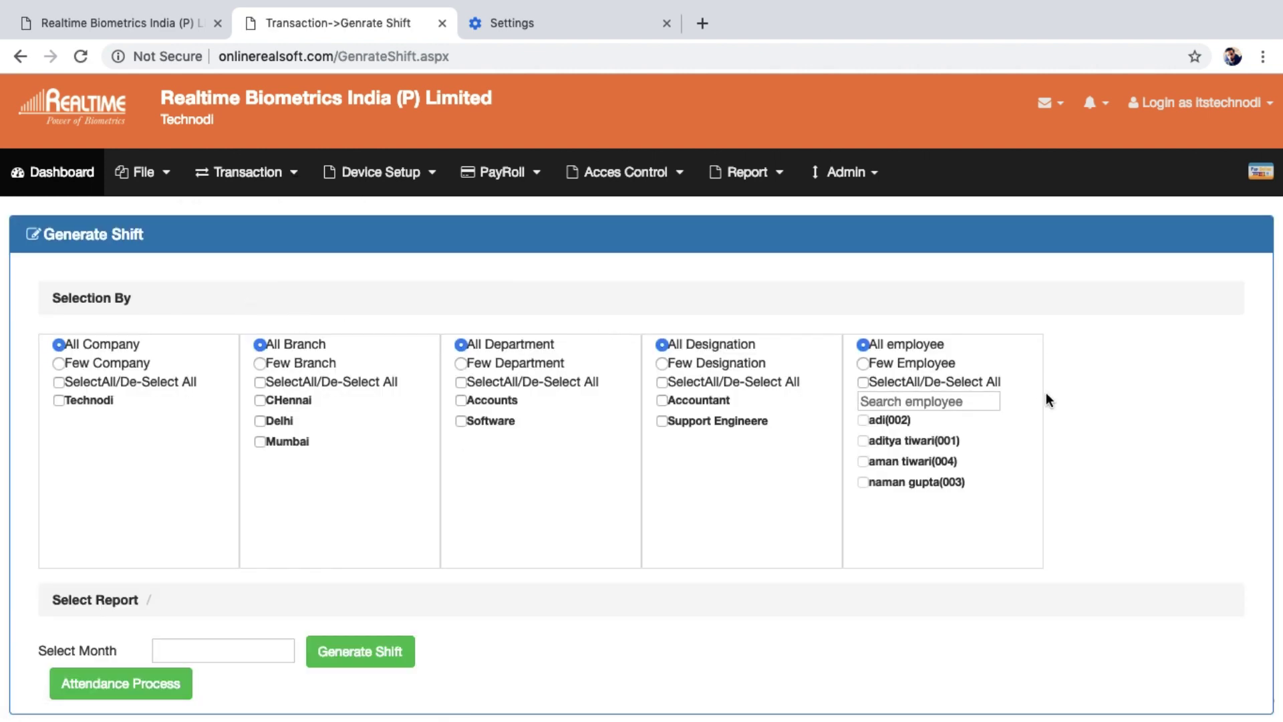
scroll(1061, 403, down, 3)
click(252, 504)
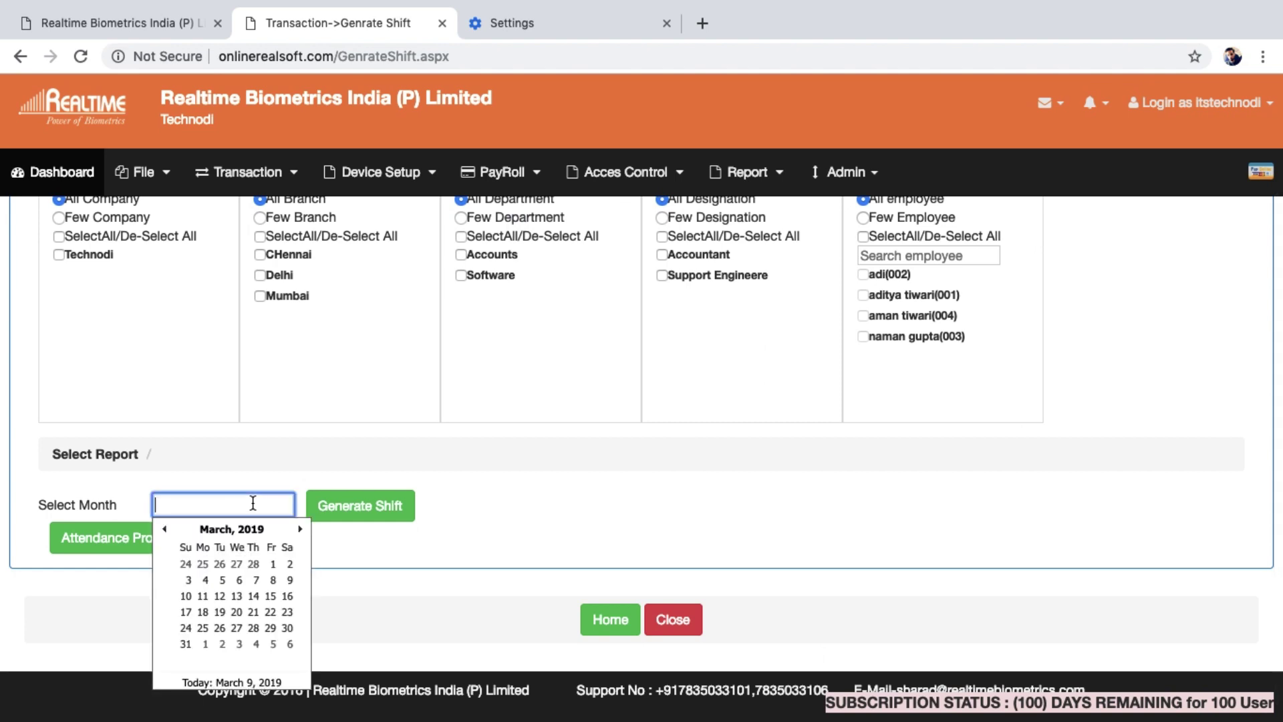
click(273, 583)
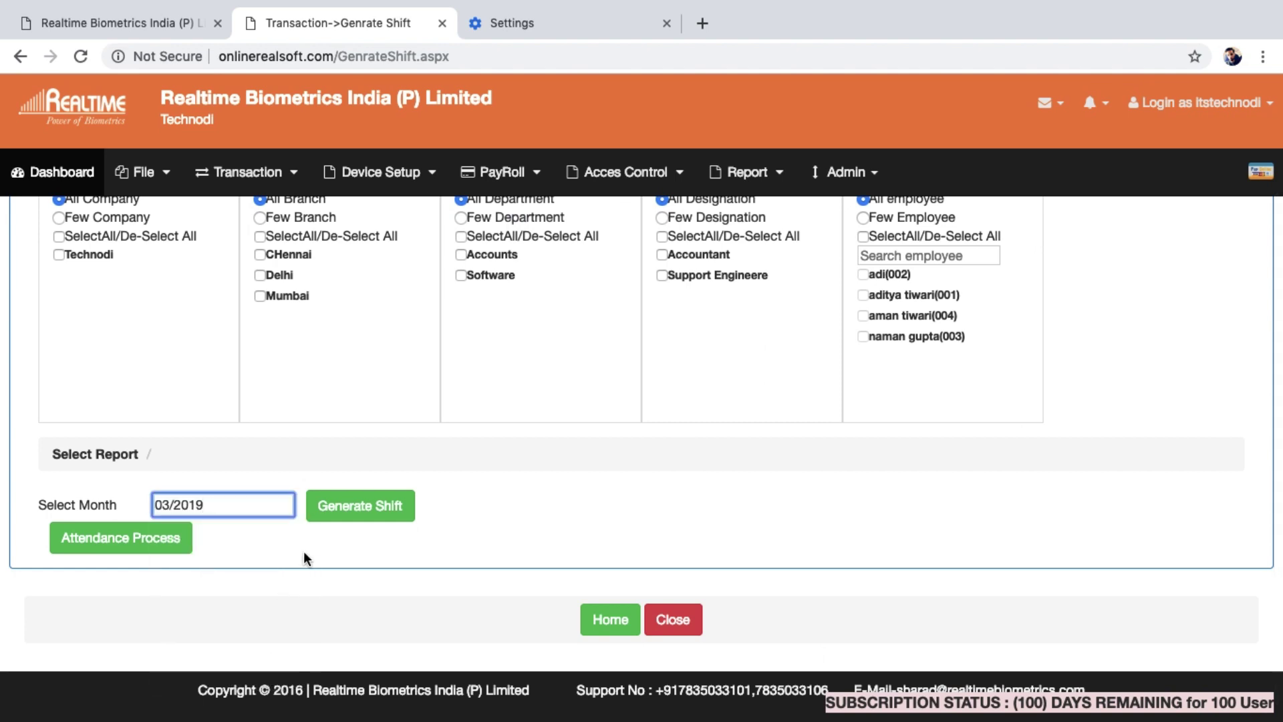
click(355, 511)
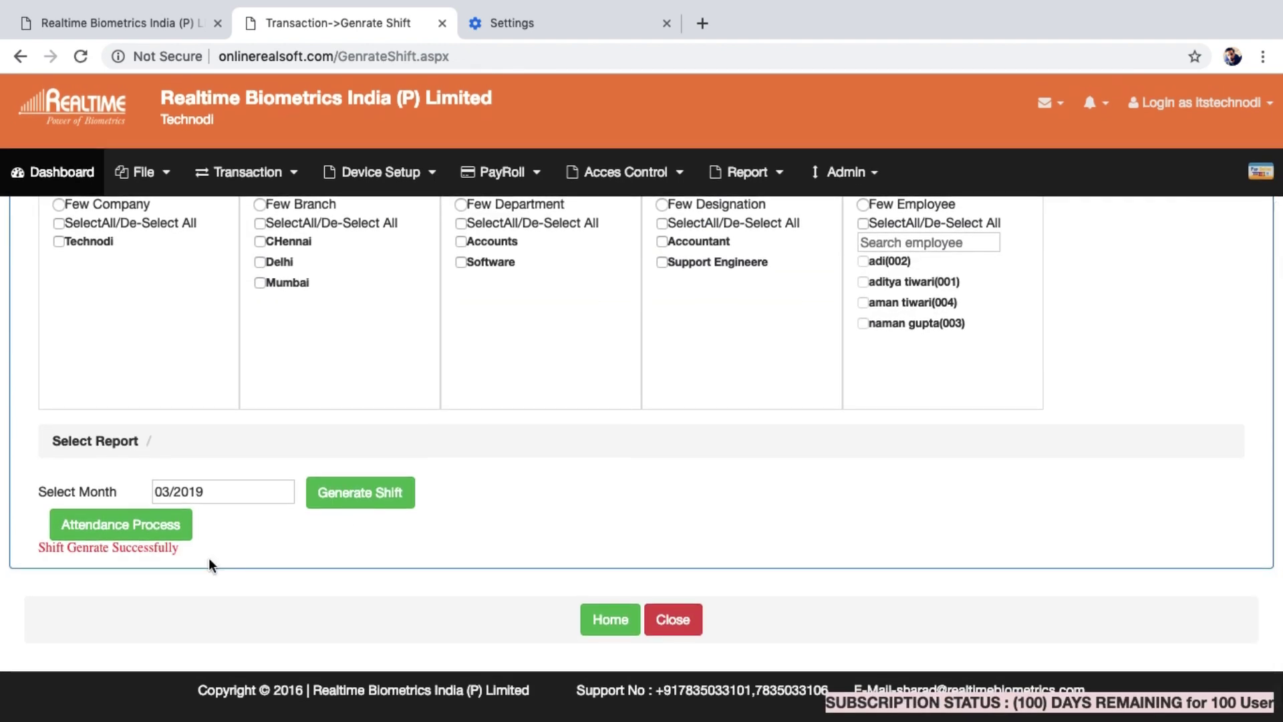
right_click(208, 557)
click(18, 569)
click(274, 167)
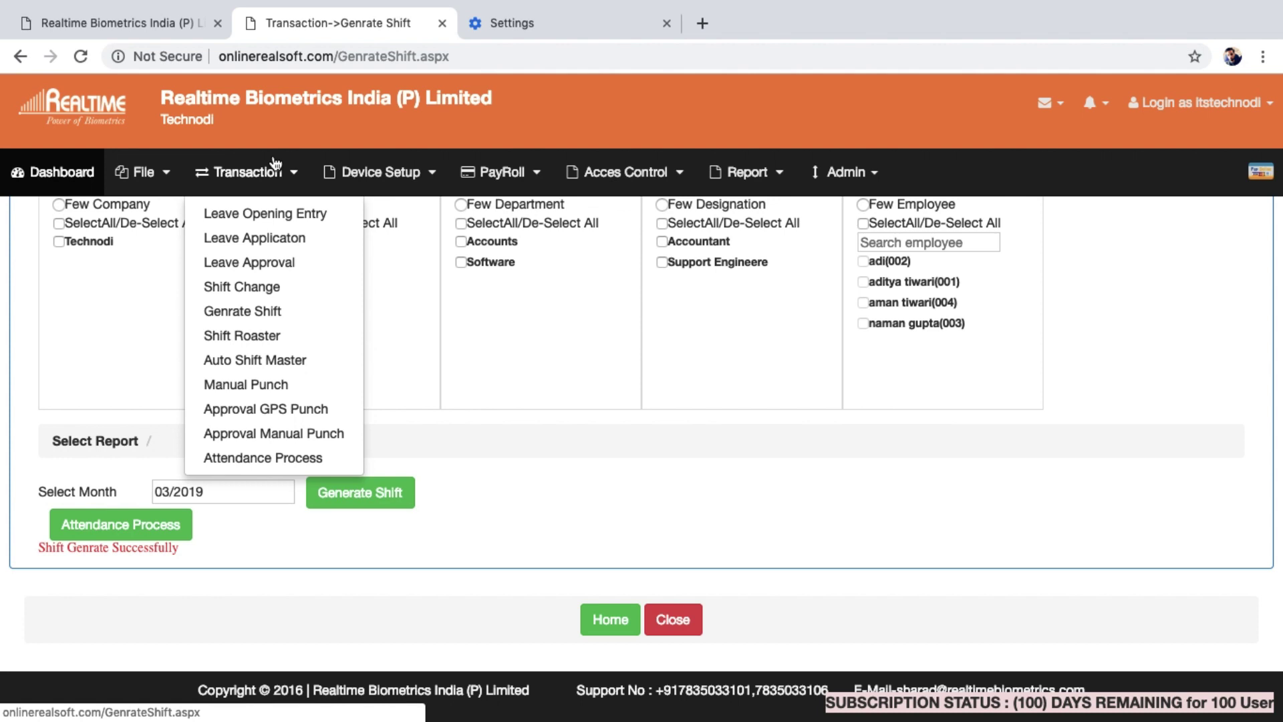
- Process attendance from 01/03/2019 to 09/03/2019 on the Attendance Process page
click(281, 458)
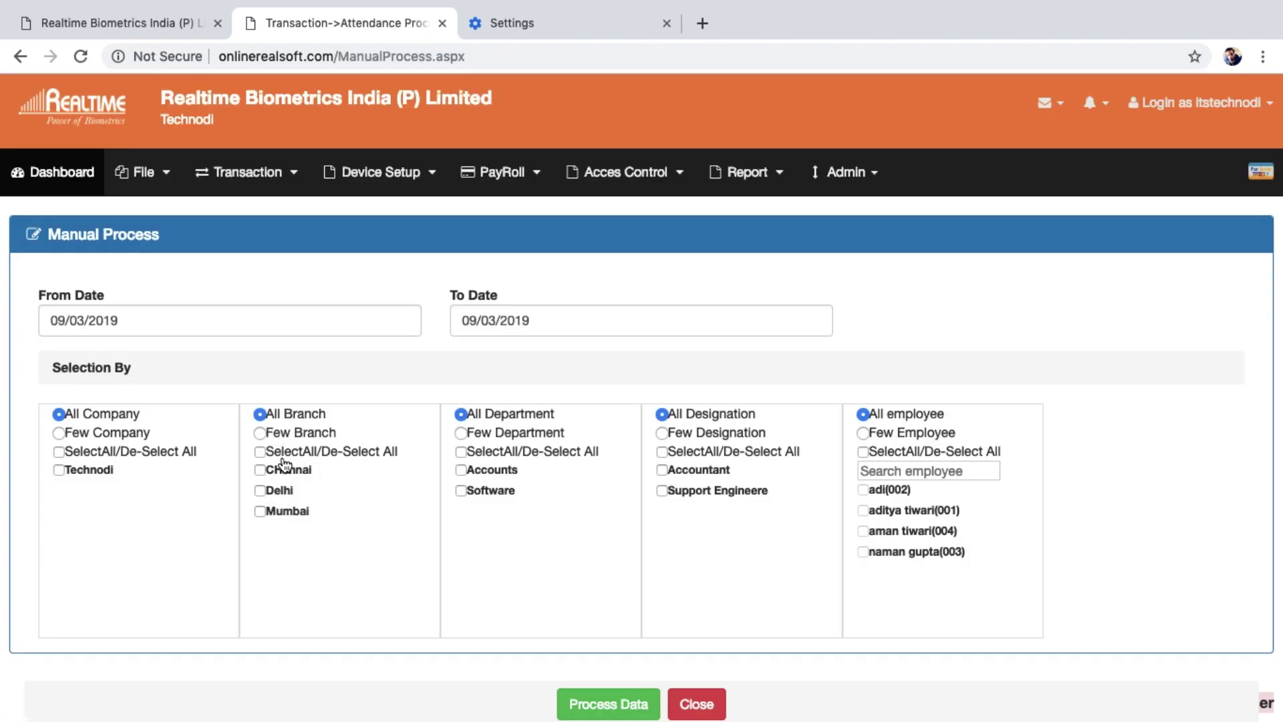
click(208, 314)
click(159, 385)
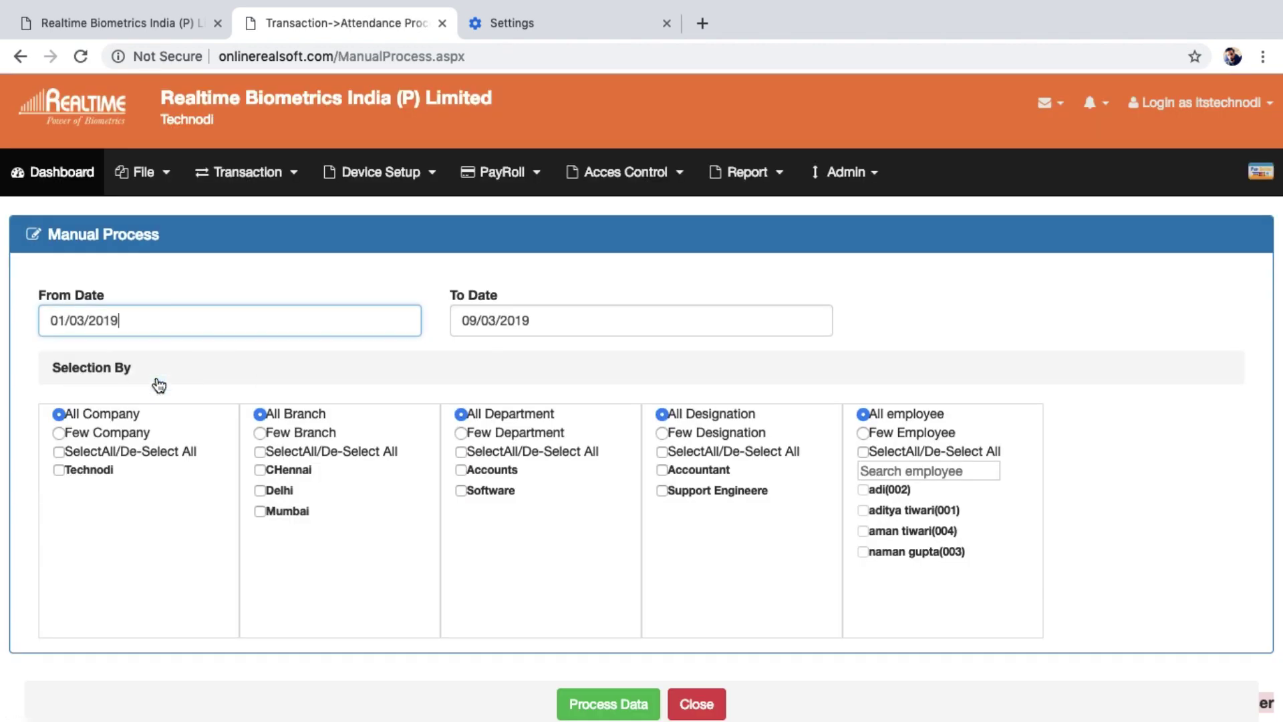
click(404, 364)
scroll(404, 364, down, 2)
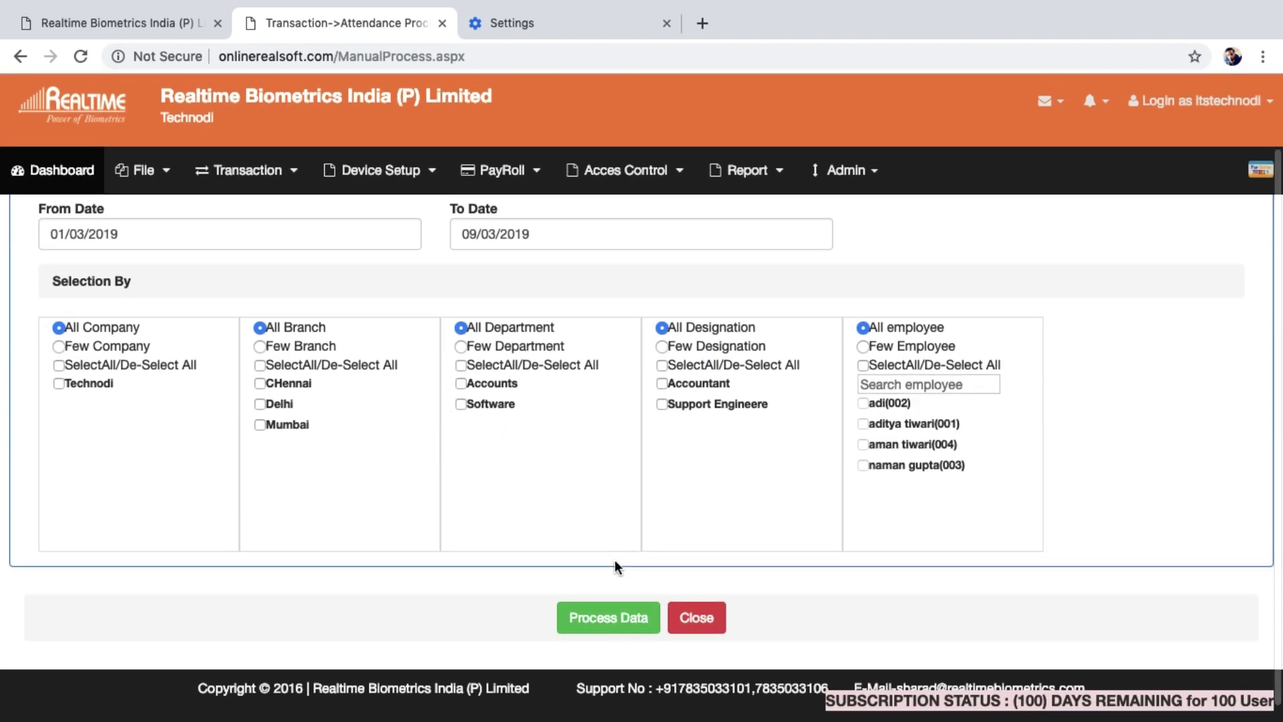
click(606, 617)
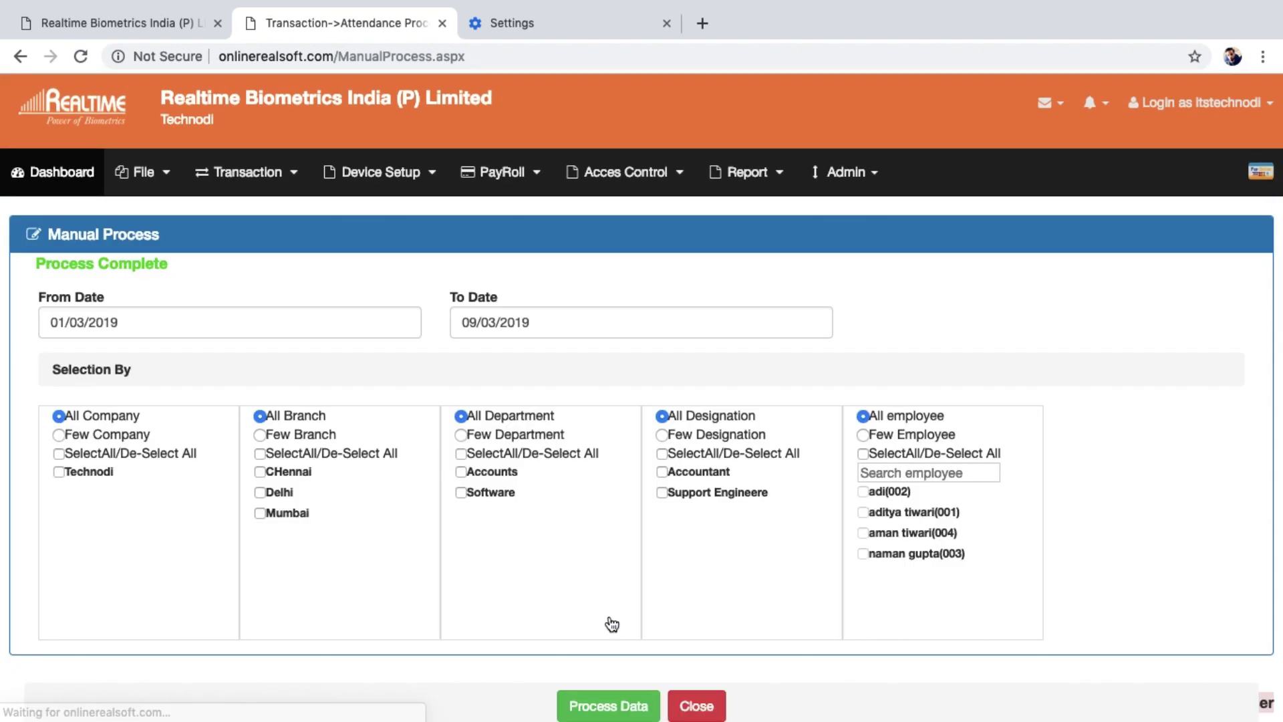
click(747, 172)
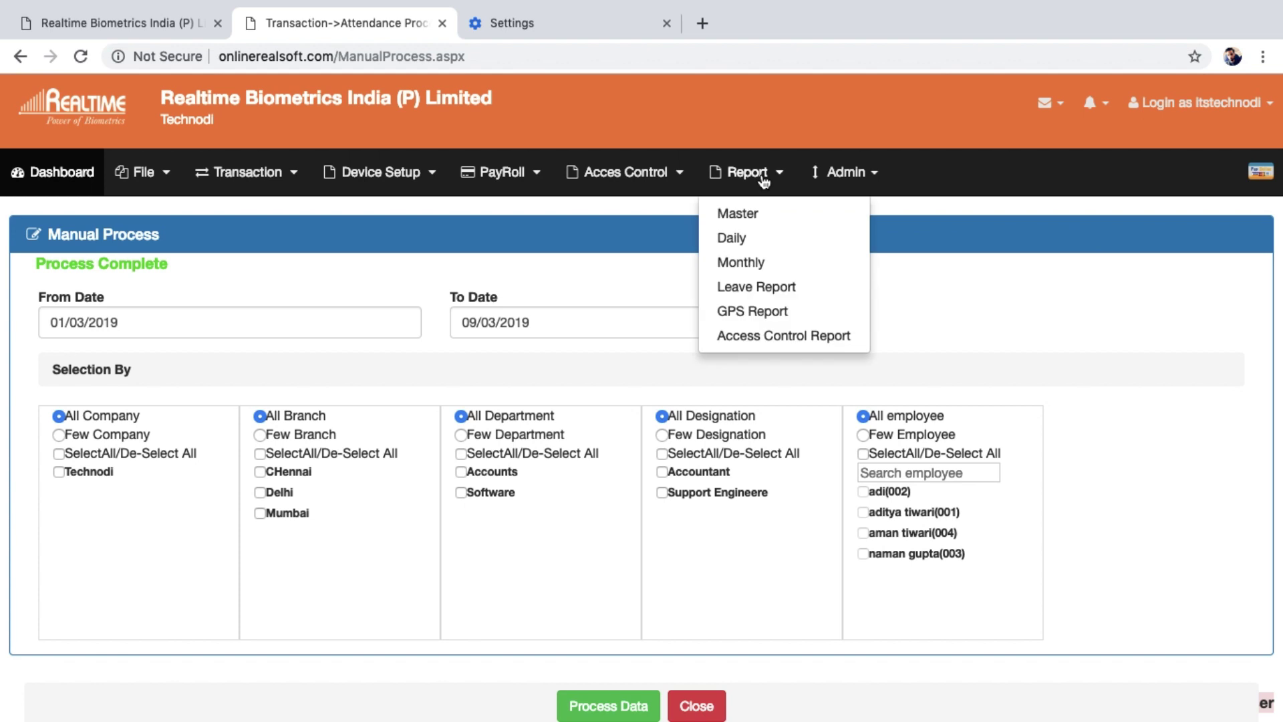
- Show the Daily report with all 4 employees present, then go back to the dashboard
click(736, 239)
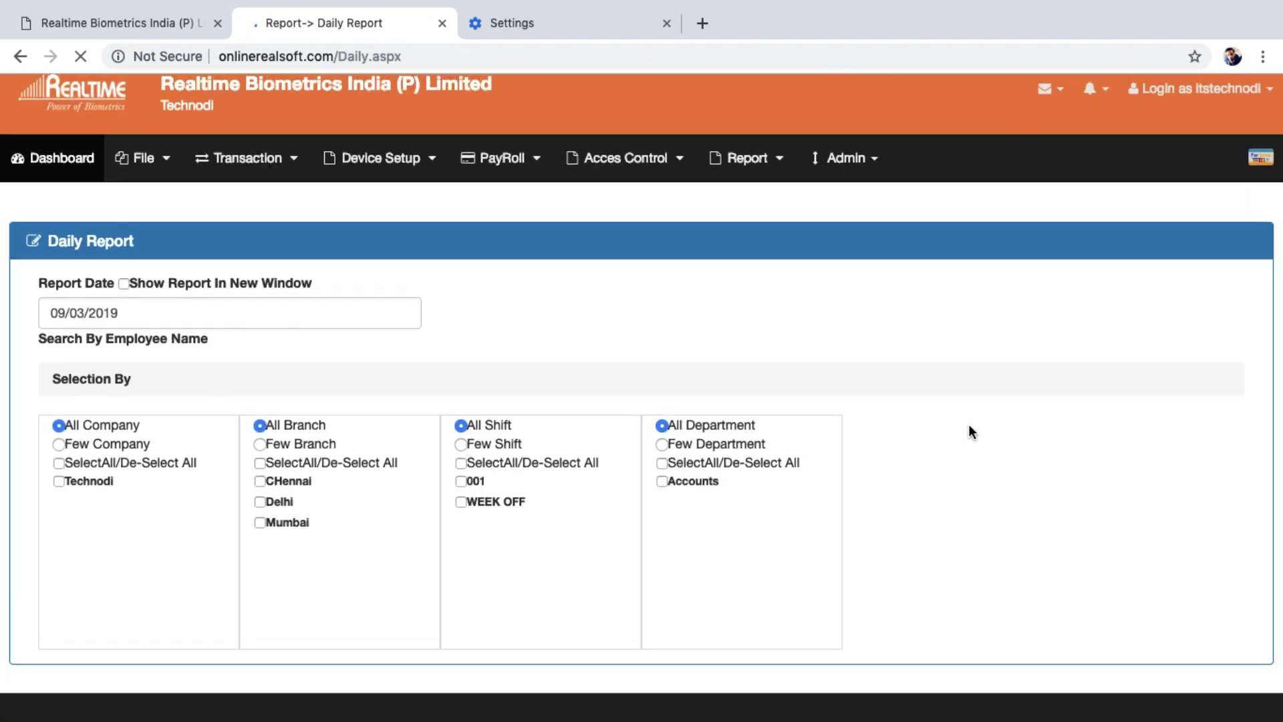
scroll(668, 534, down, 4)
click(600, 617)
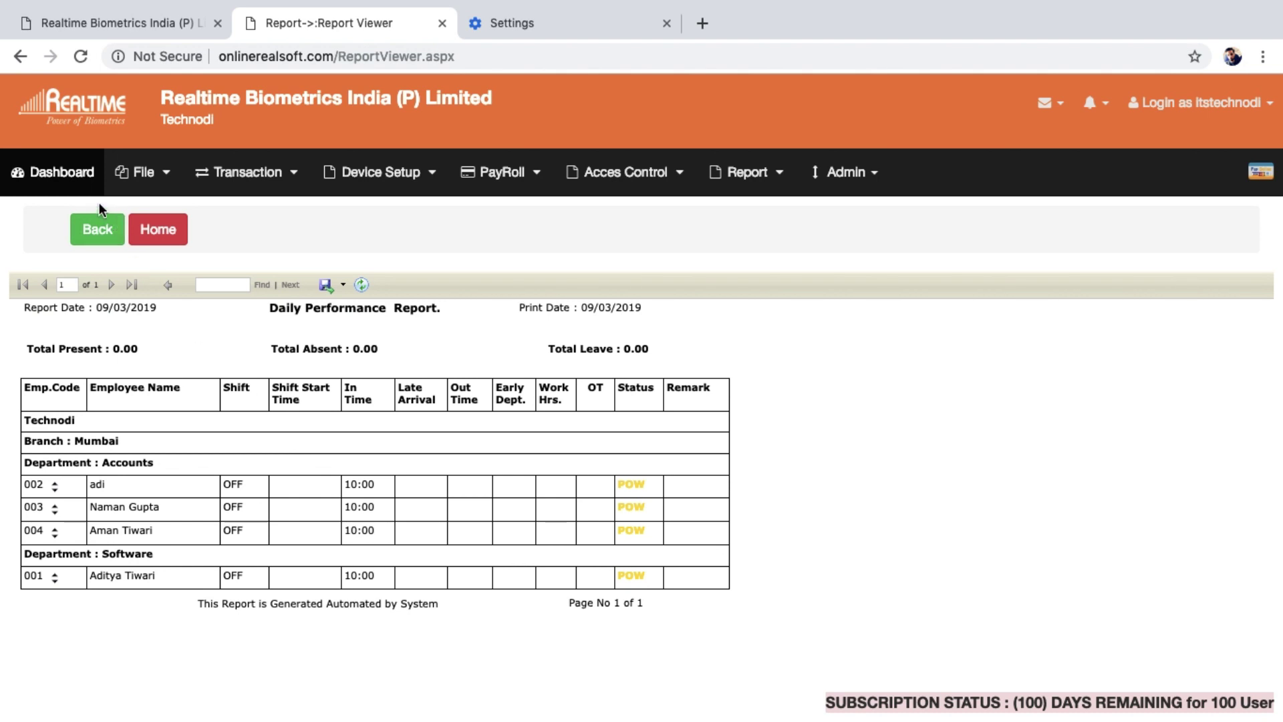
click(73, 175)
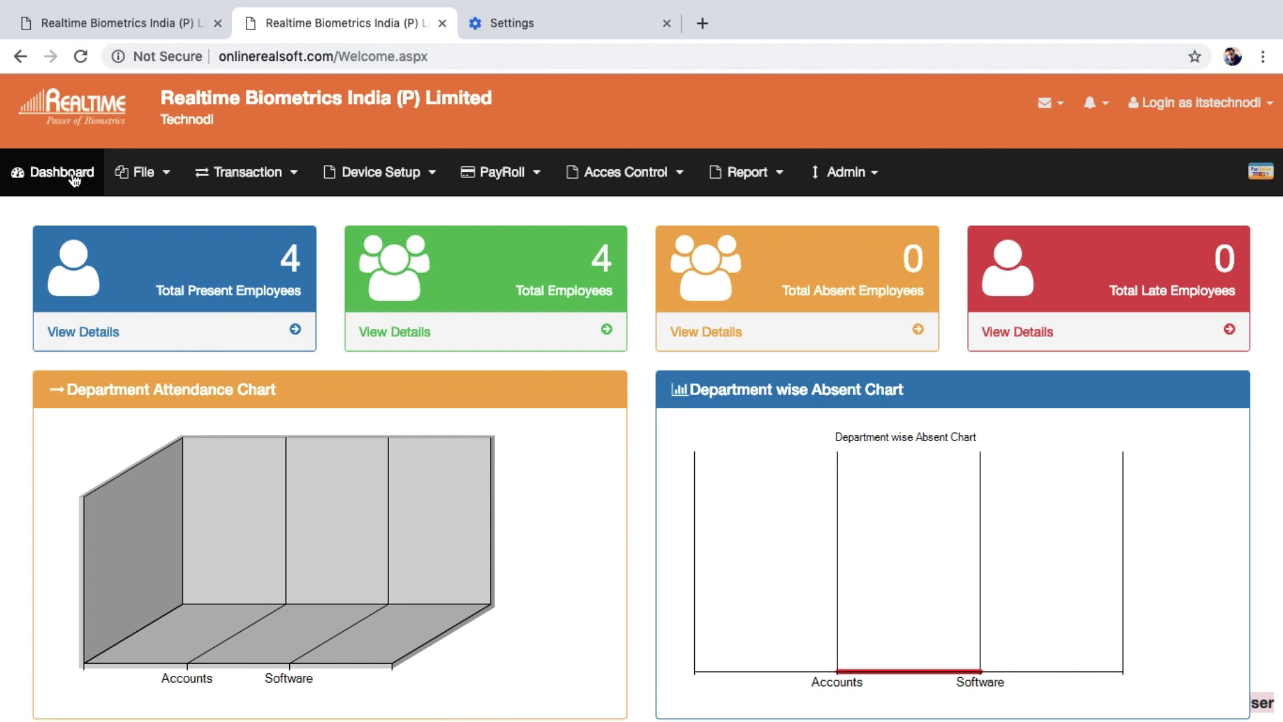